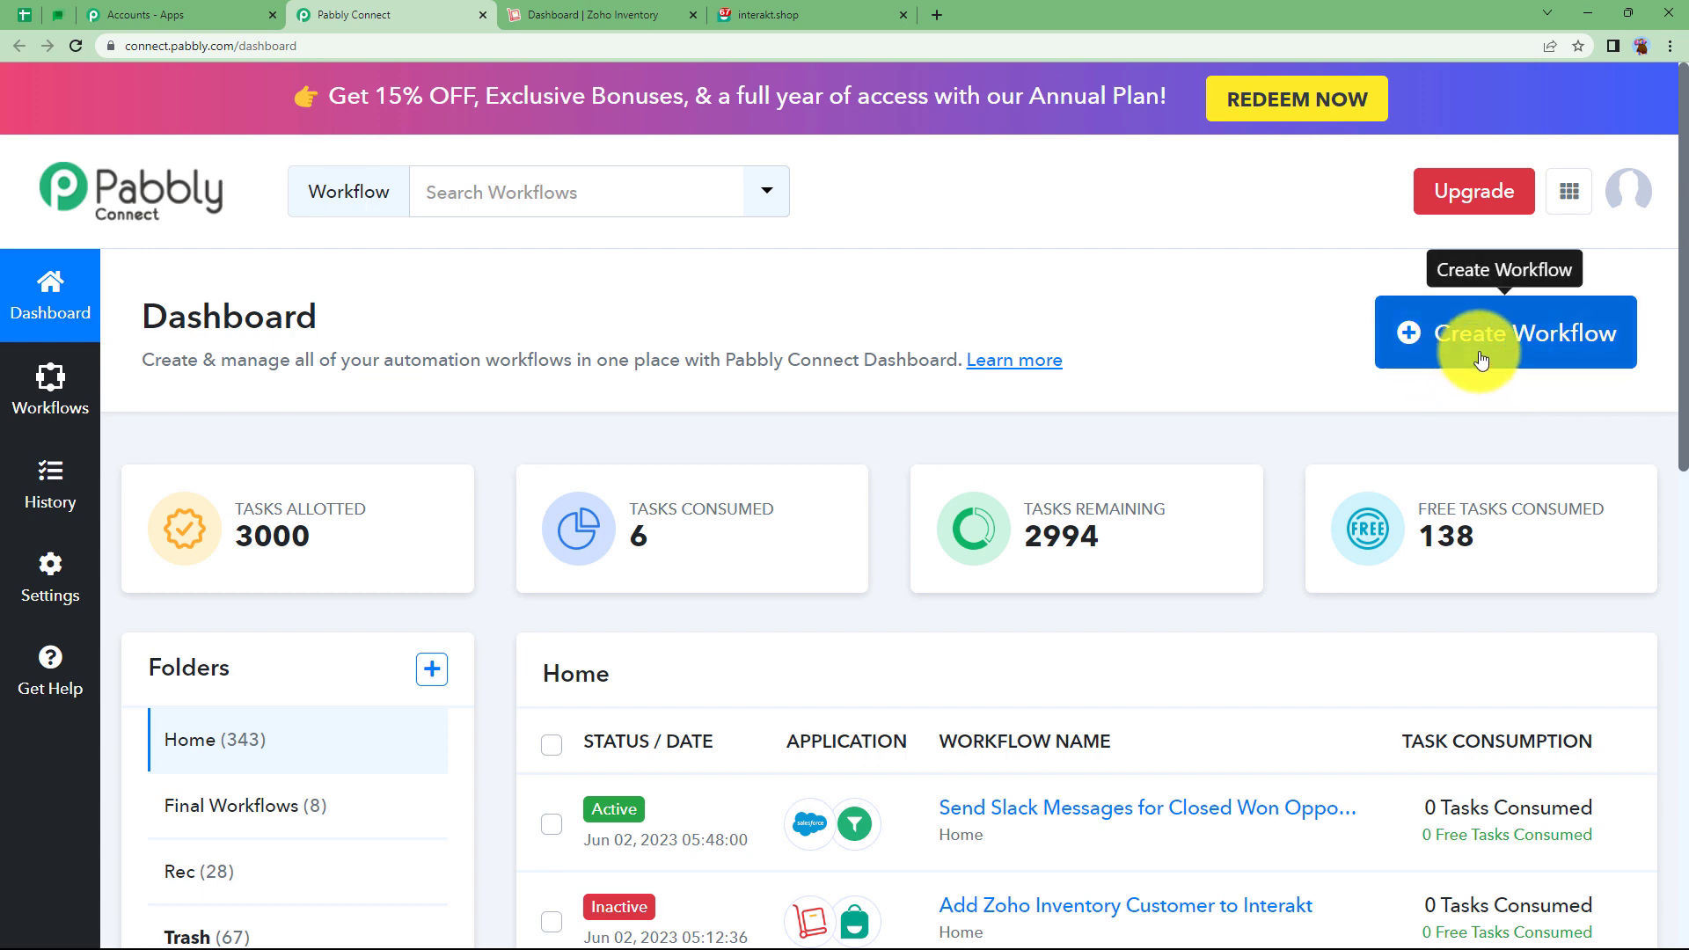
# Create a workflow named 'Add Zoho Inventory Customers to Interakt as Users' and collapse its trigger step.
pyautogui.click(1480, 359)
pyautogui.click(773, 508)
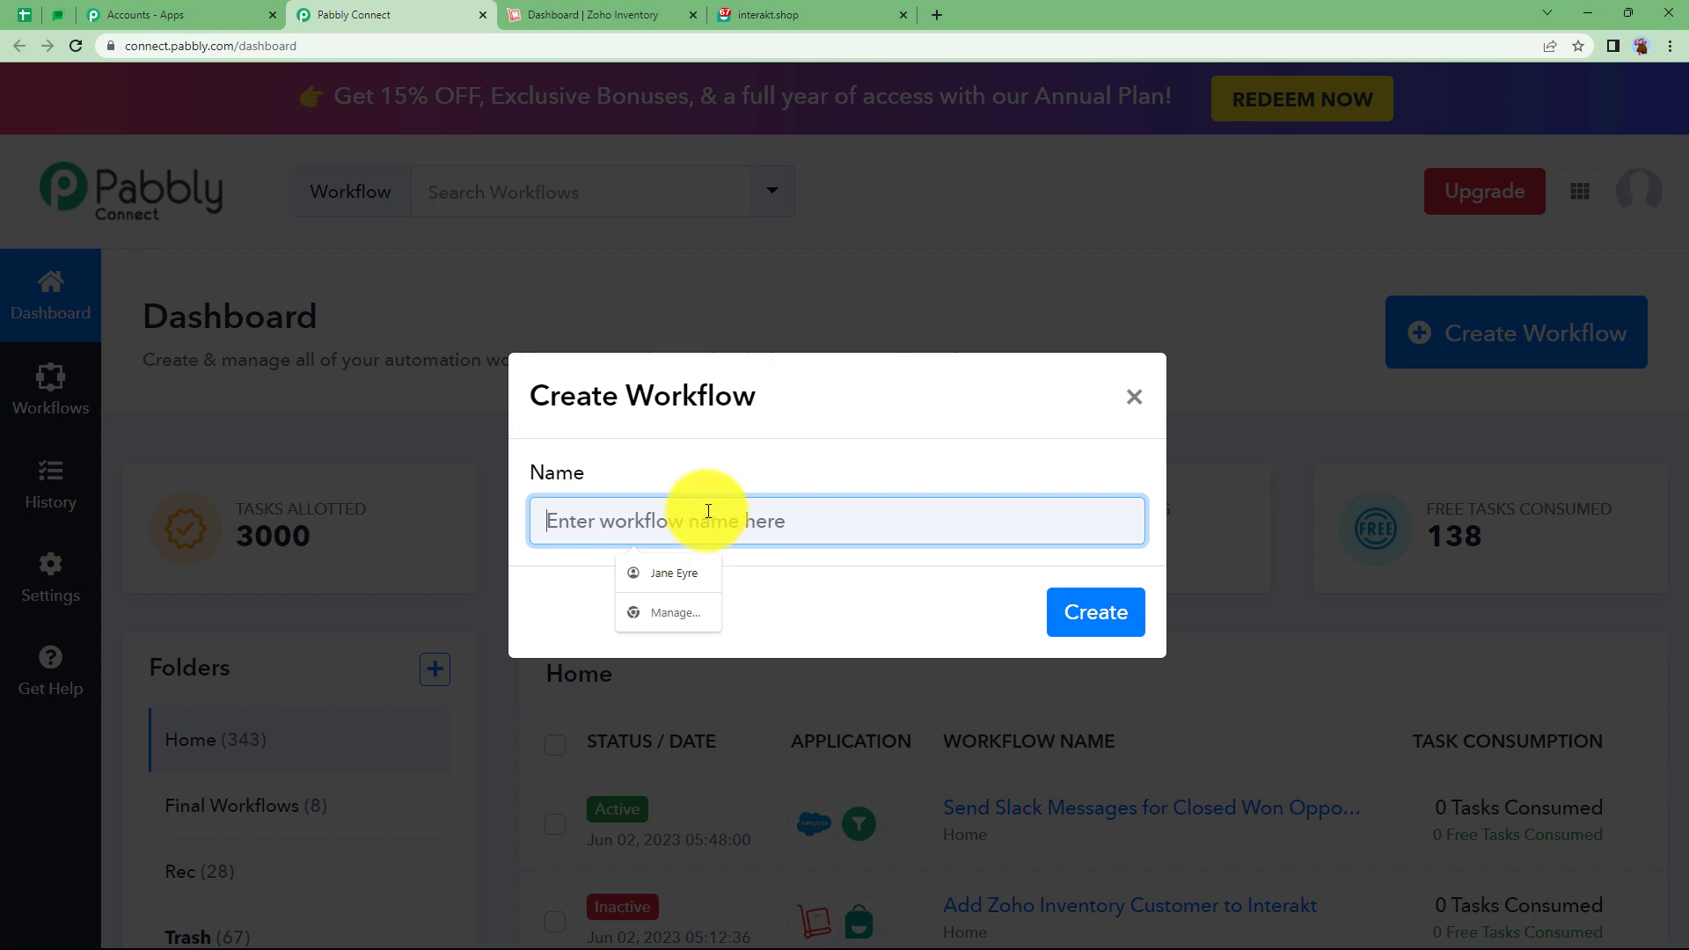
pyautogui.write('Ad')
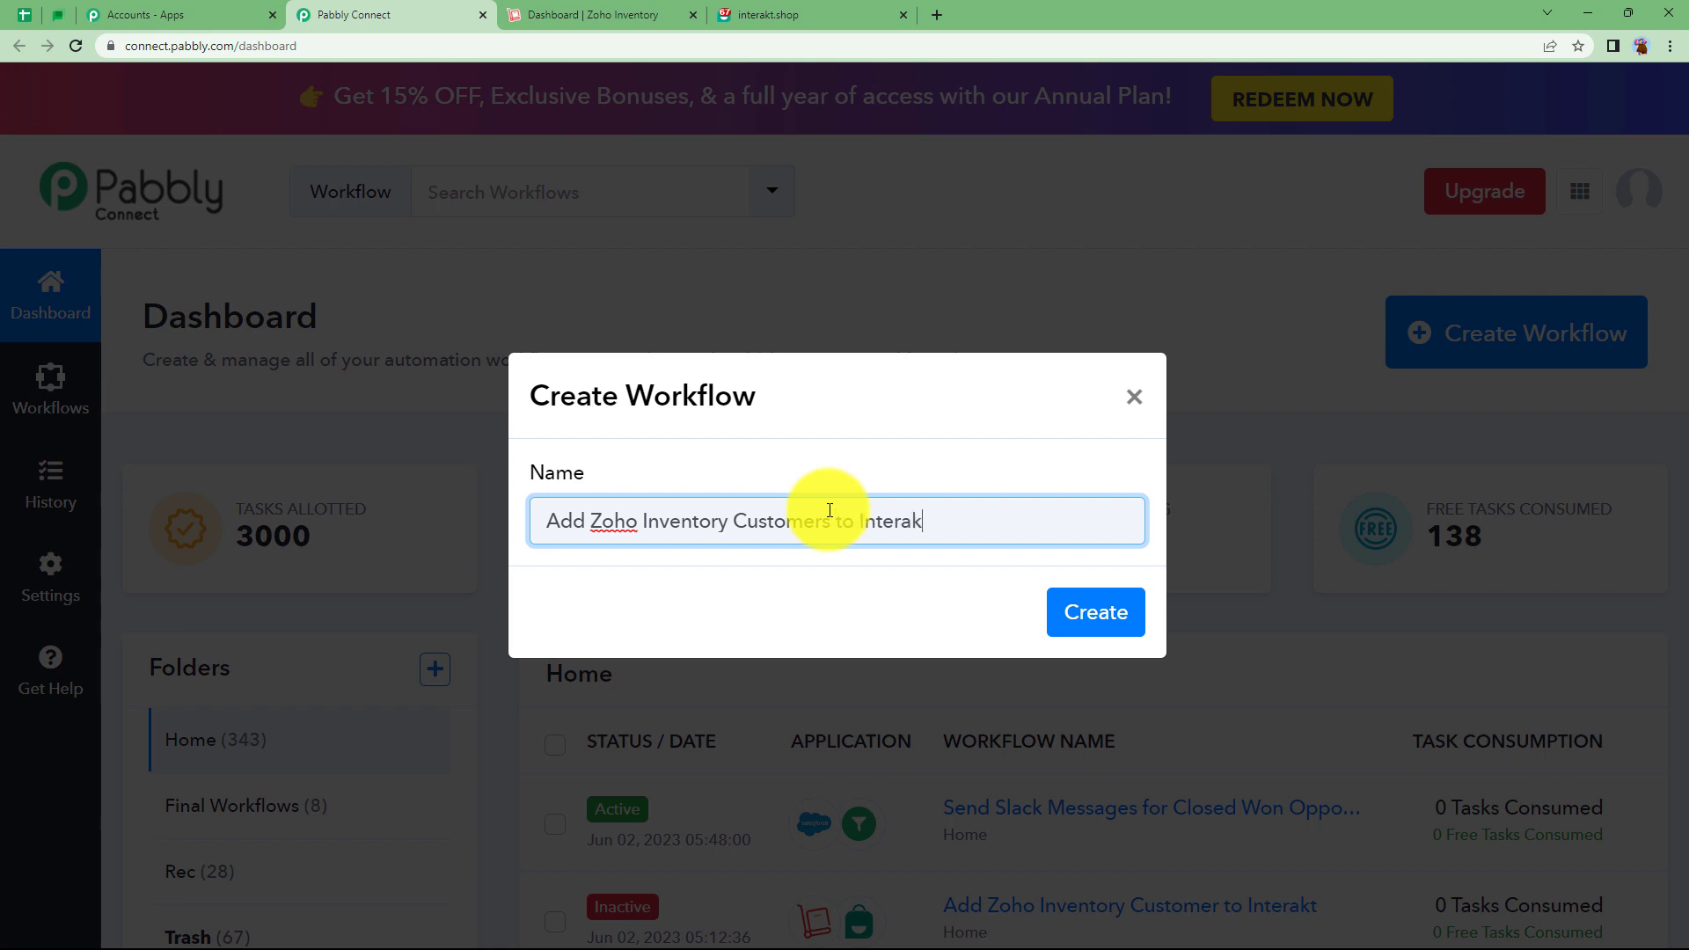
pyautogui.click(1088, 611)
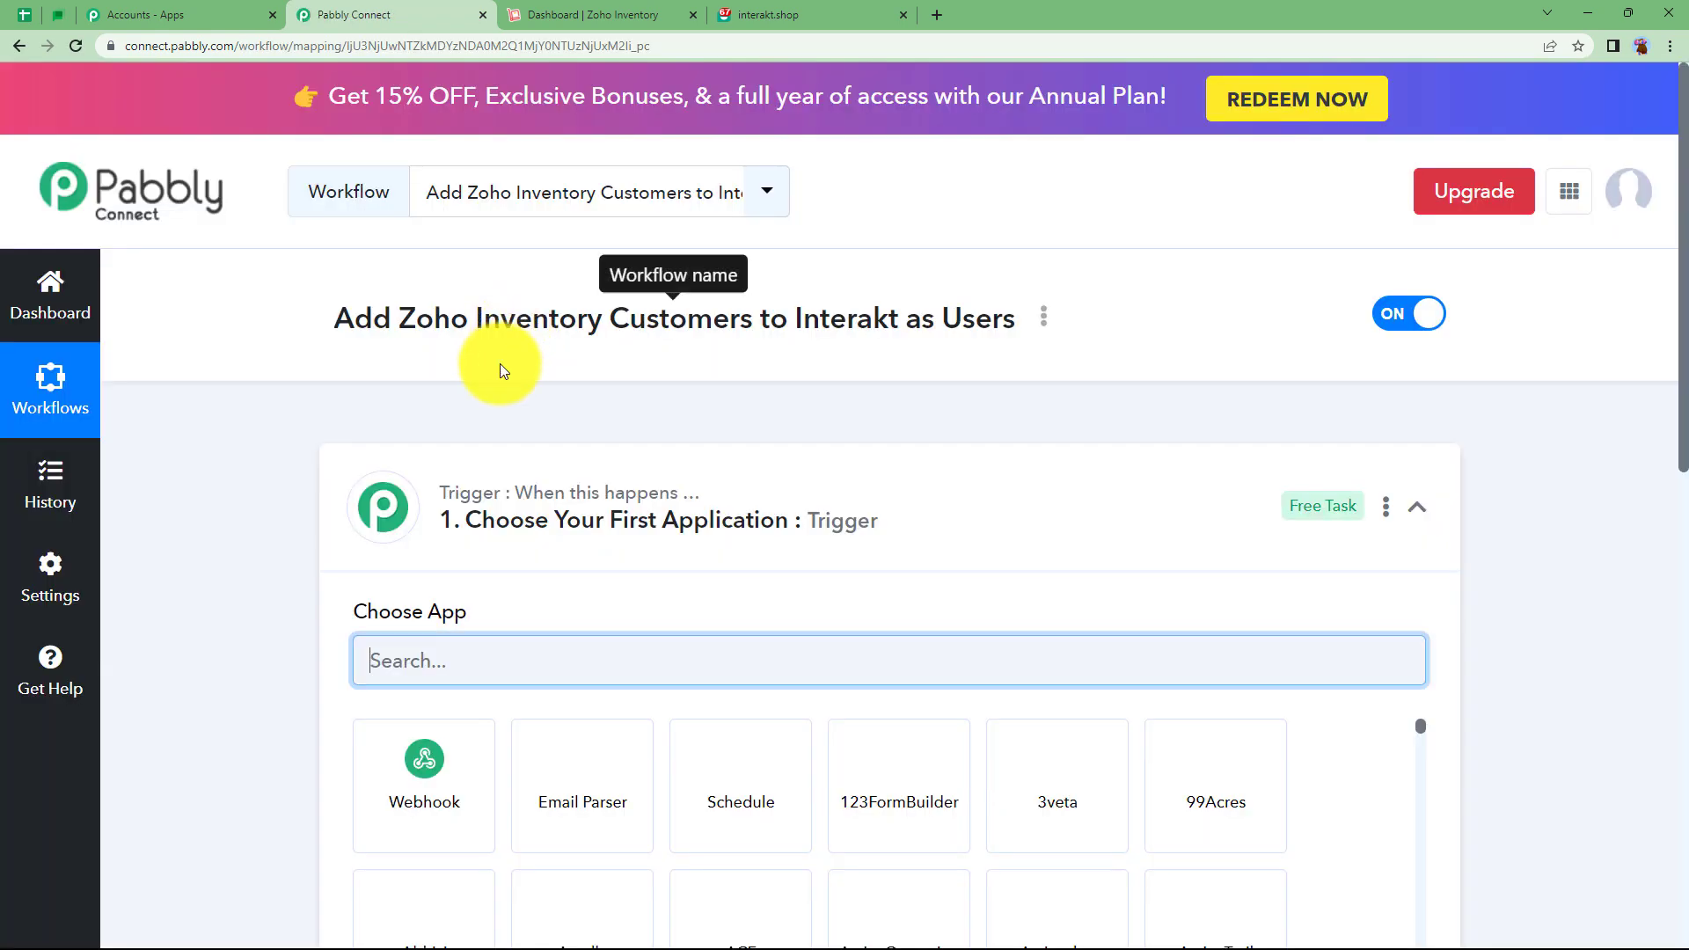
pyautogui.click(664, 502)
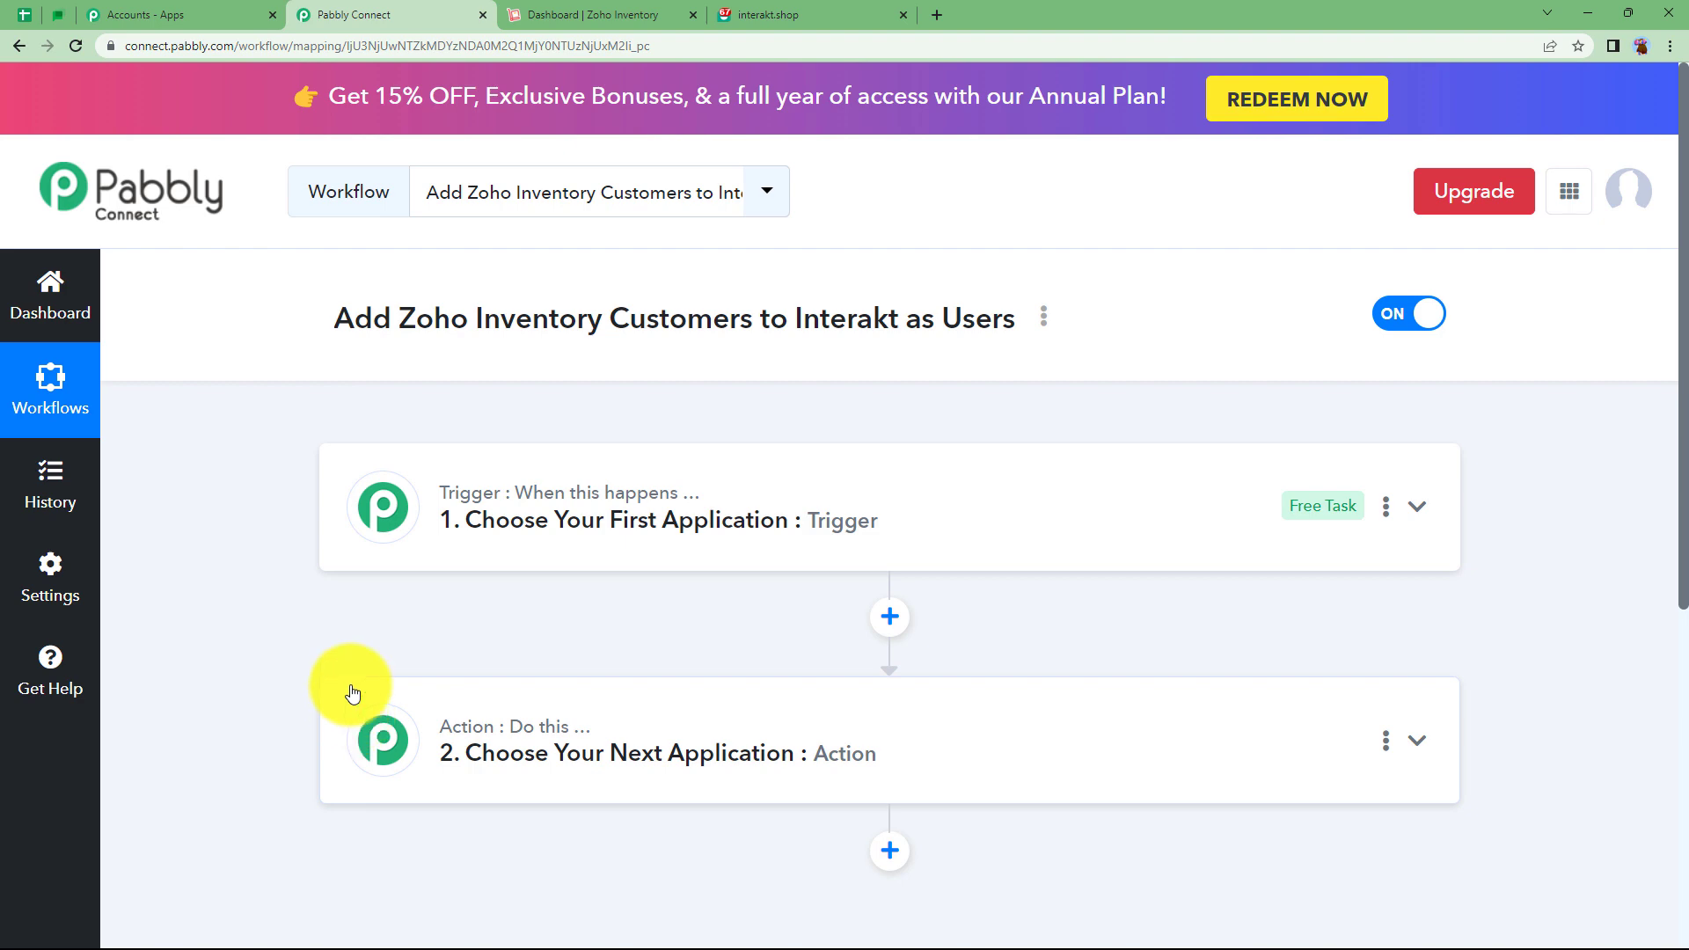
pyautogui.click(552, 15)
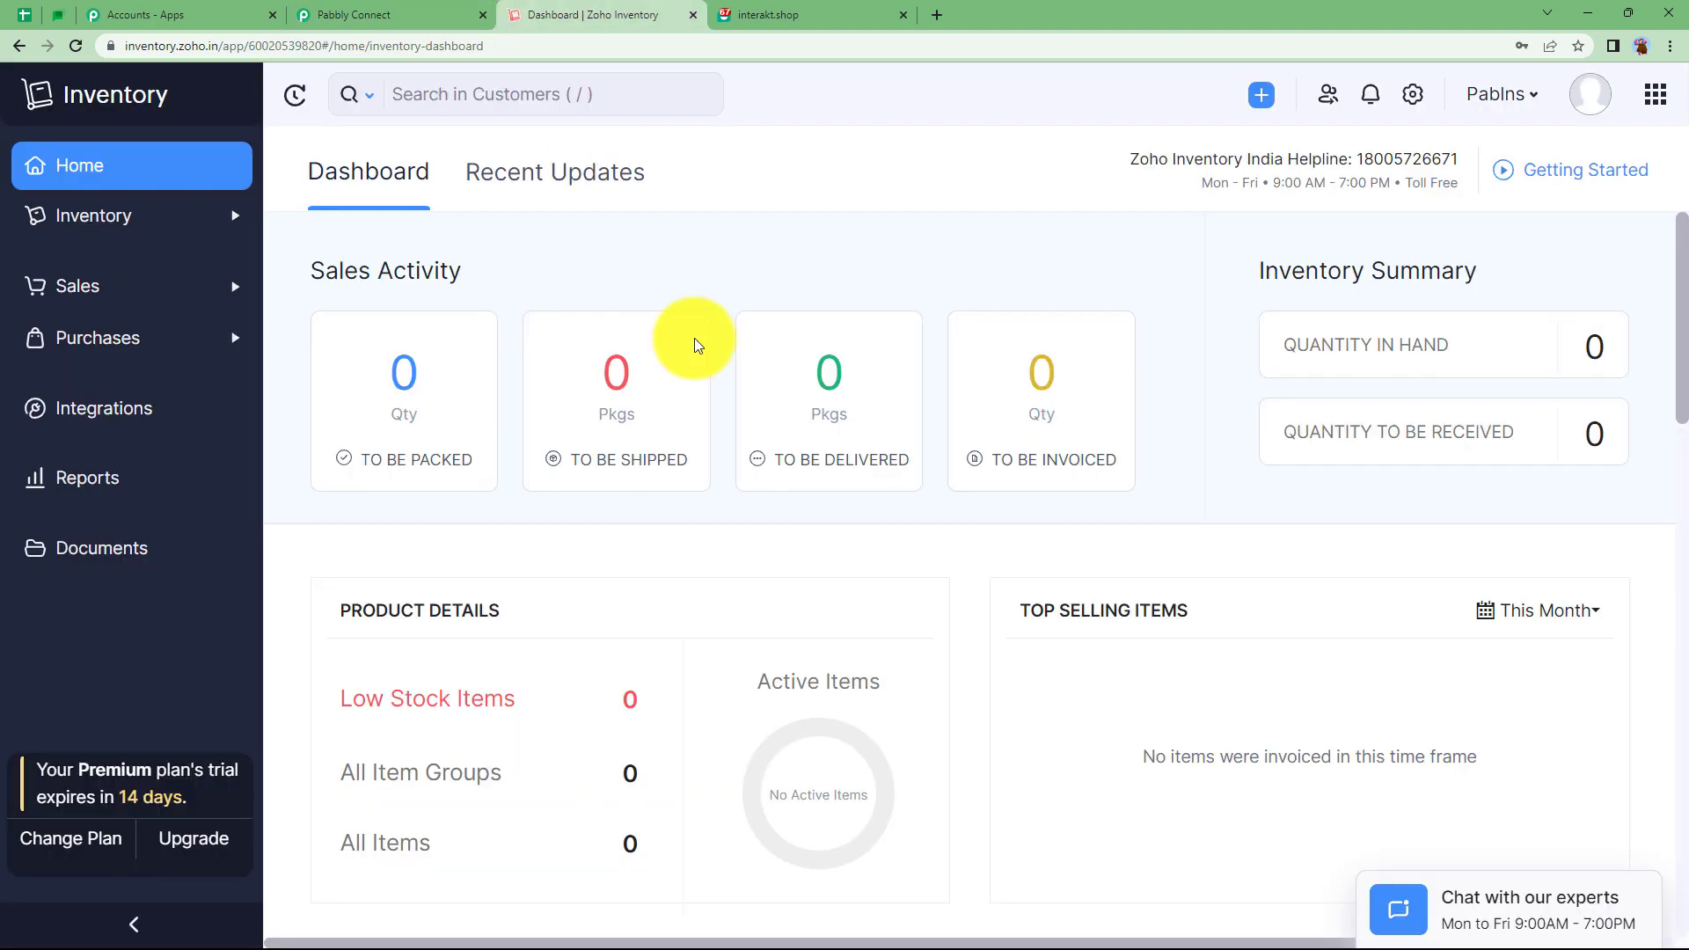
pyautogui.click(783, 15)
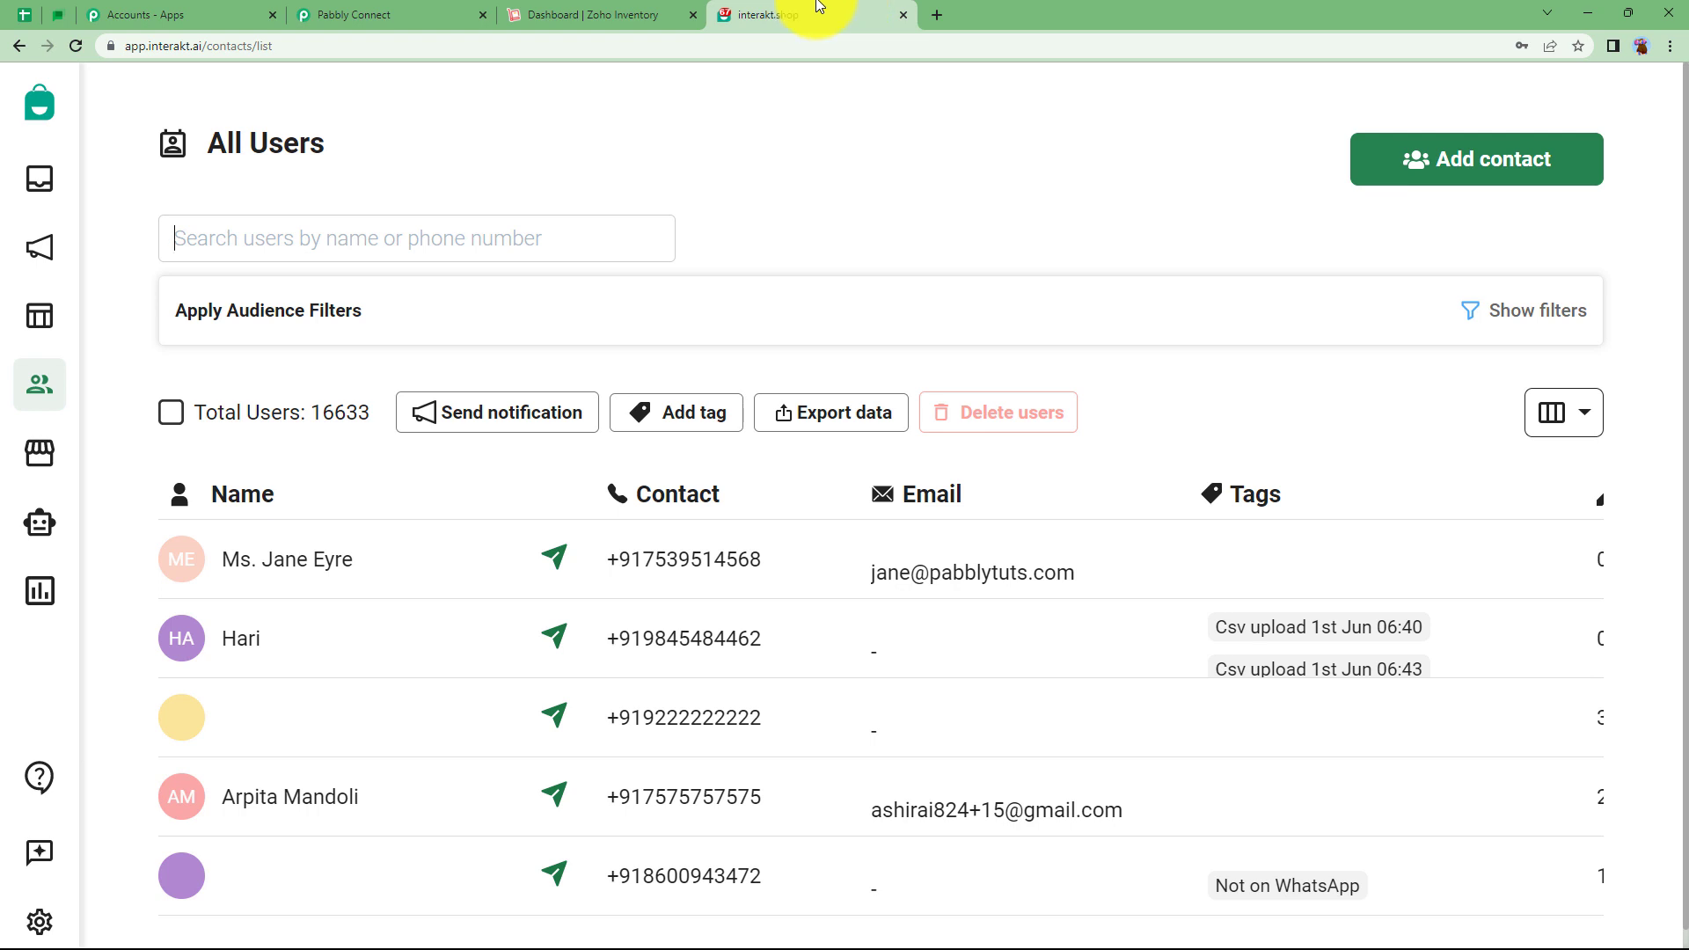
pyautogui.click(387, 15)
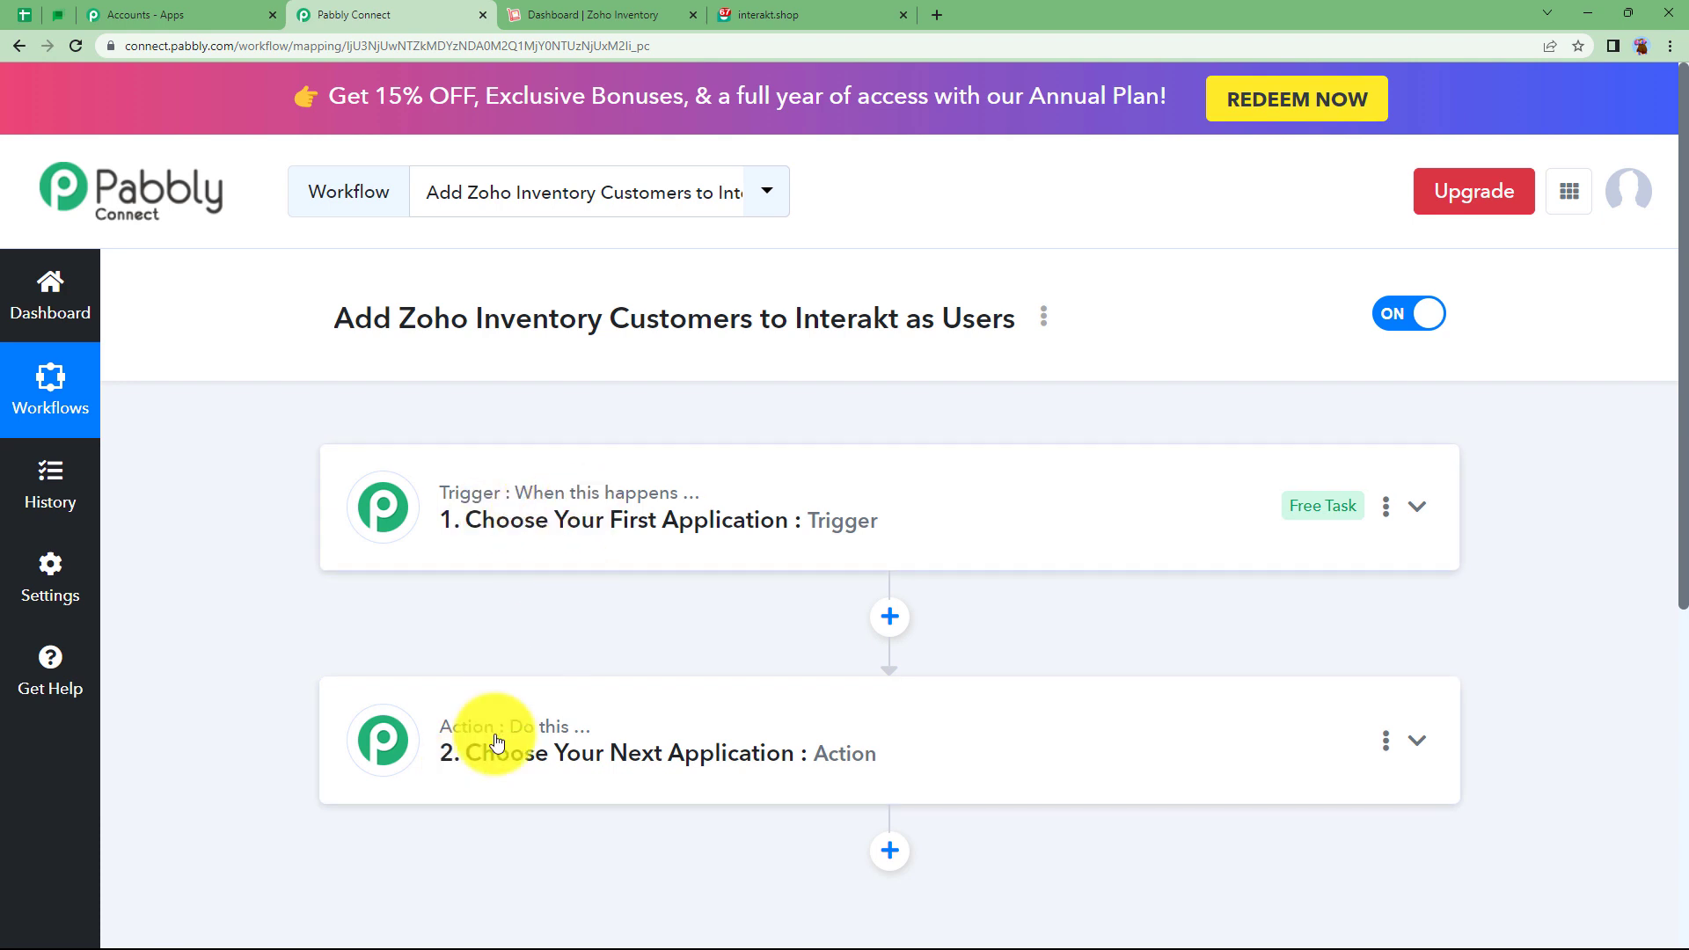
# Search 'zoho', pick Zoho Inventory as the trigger app, and list its trigger events.
pyautogui.click(502, 517)
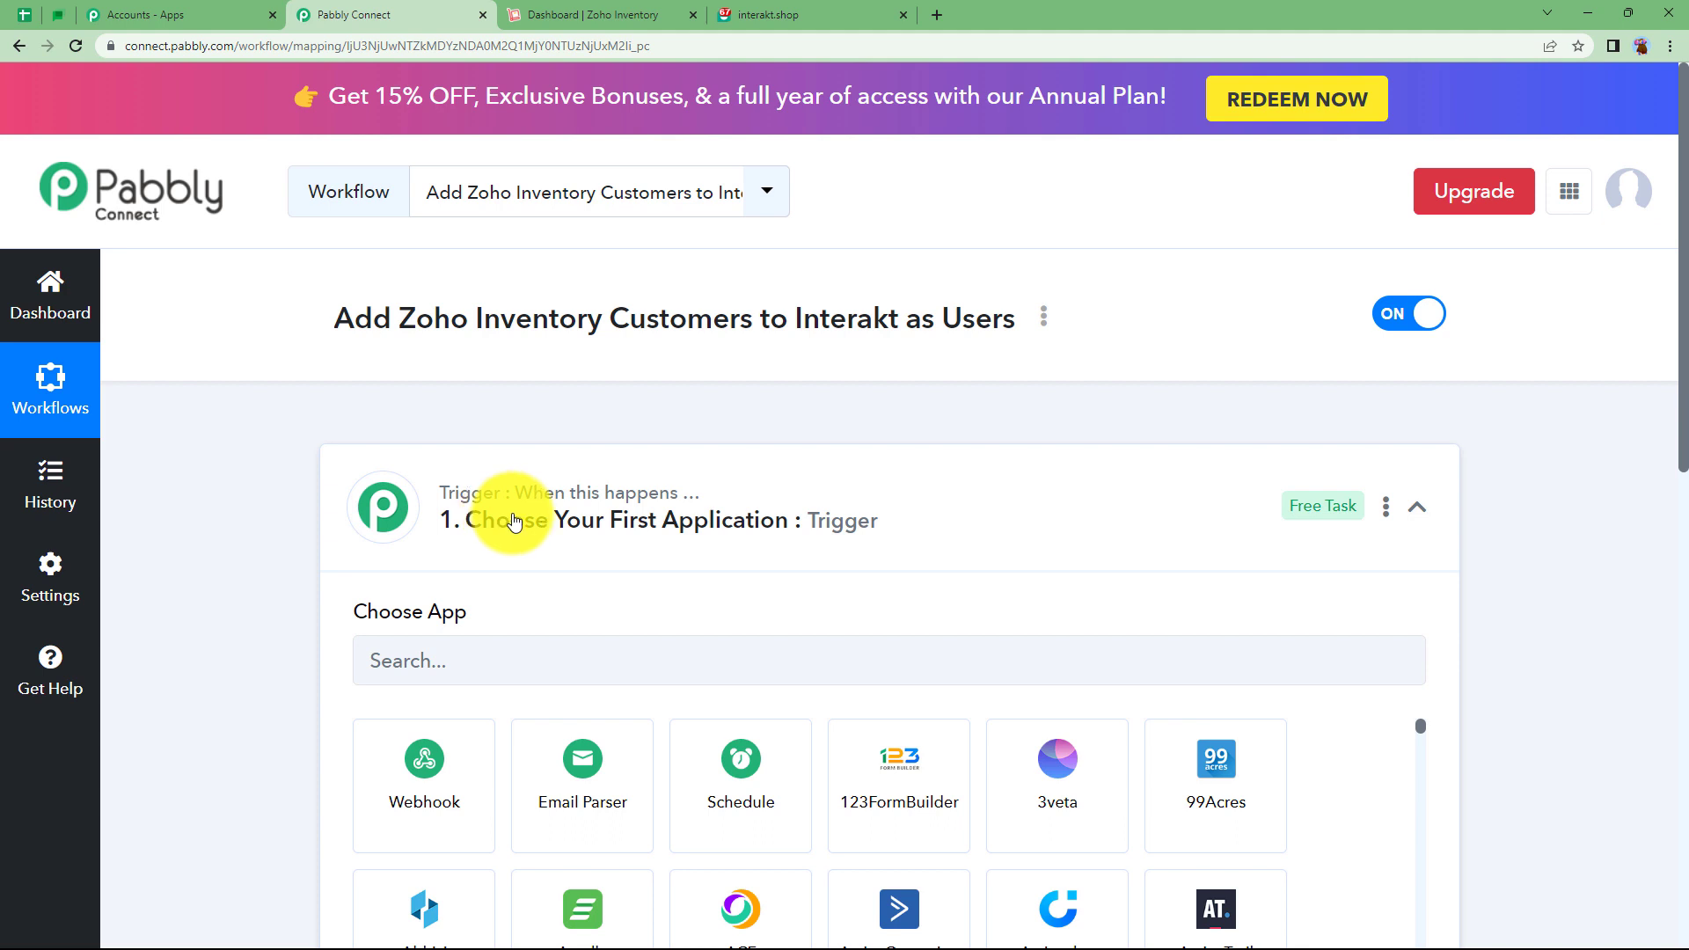
pyautogui.click(515, 521)
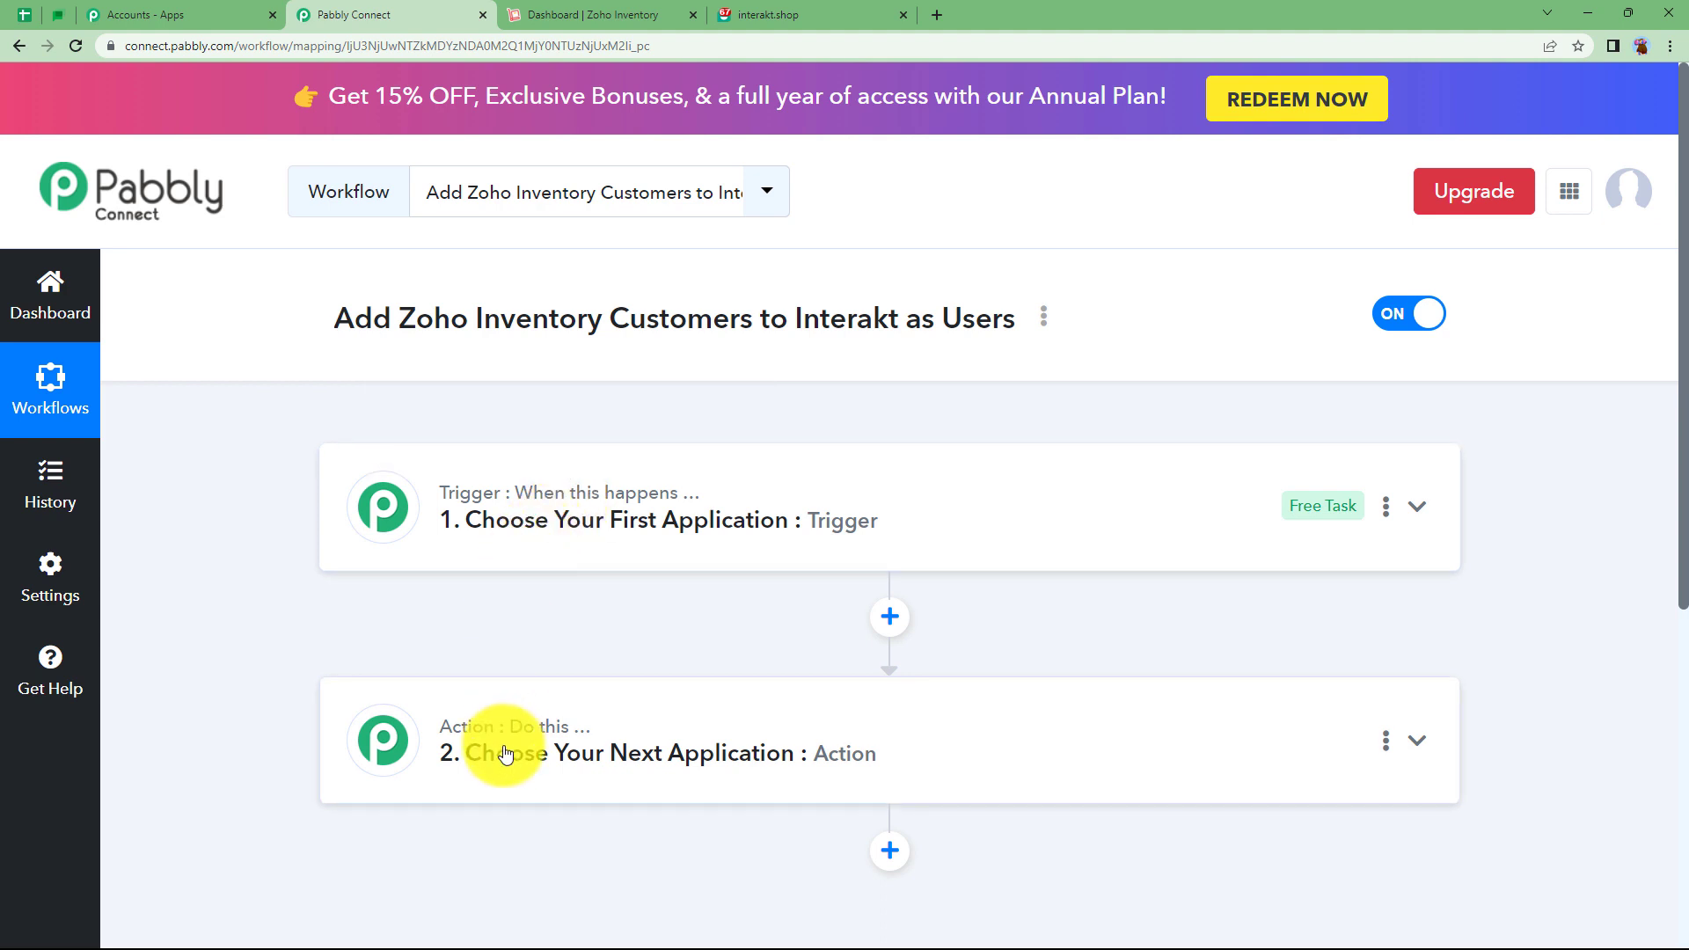
pyautogui.click(540, 550)
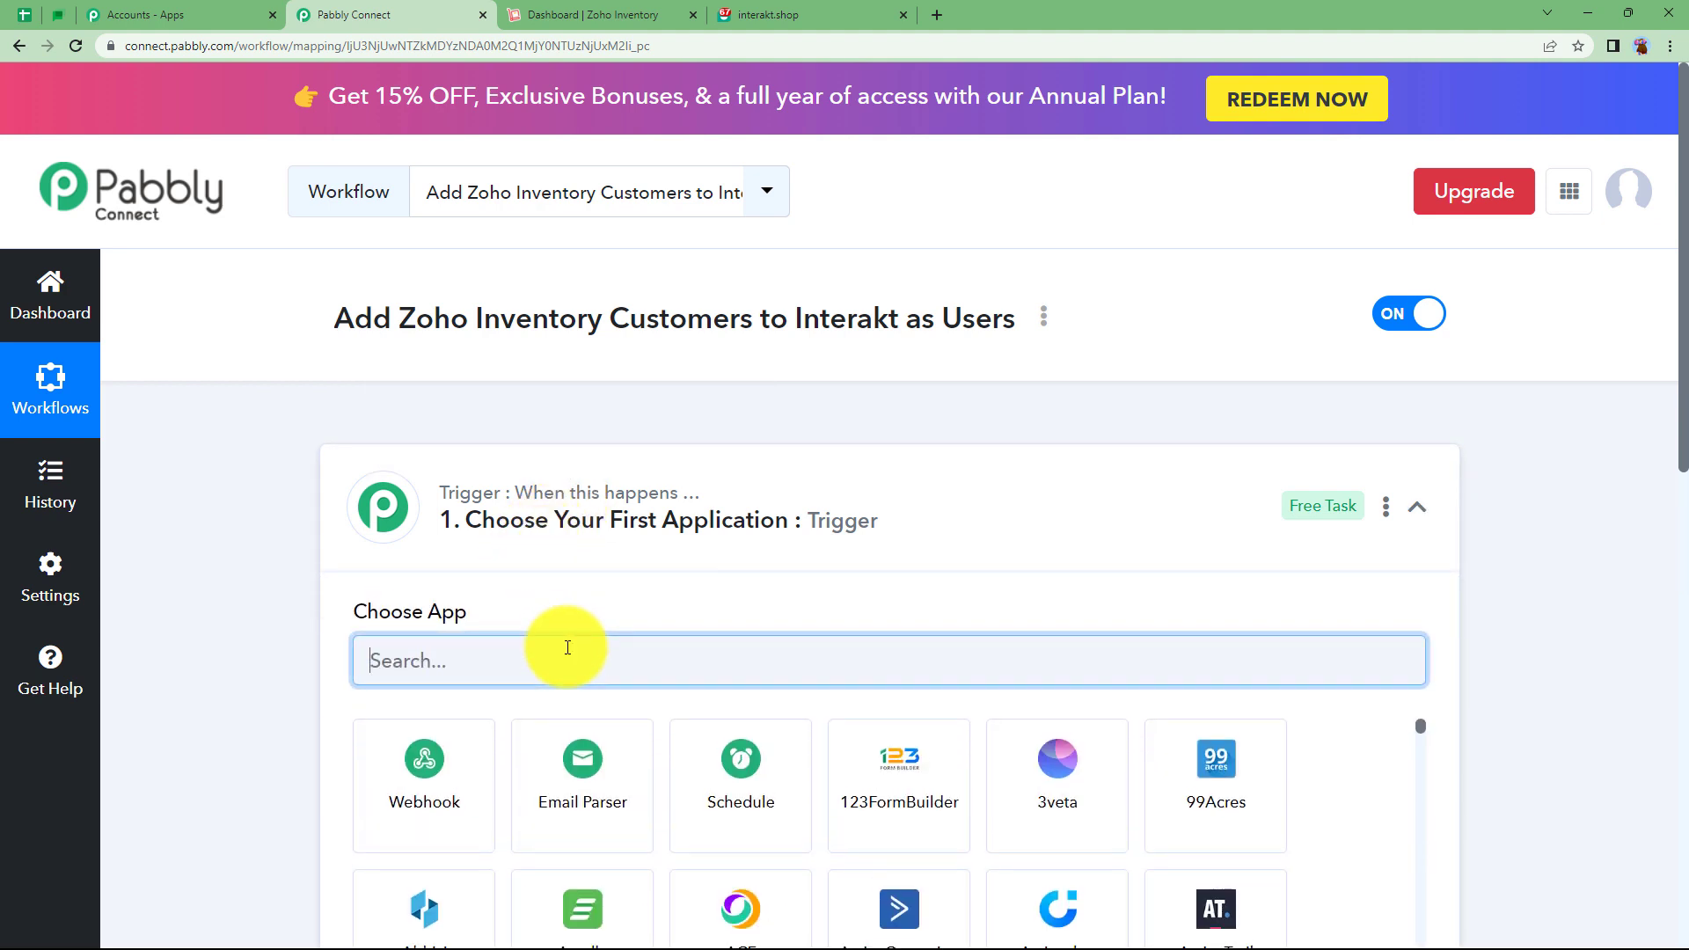
pyautogui.write('zoho')
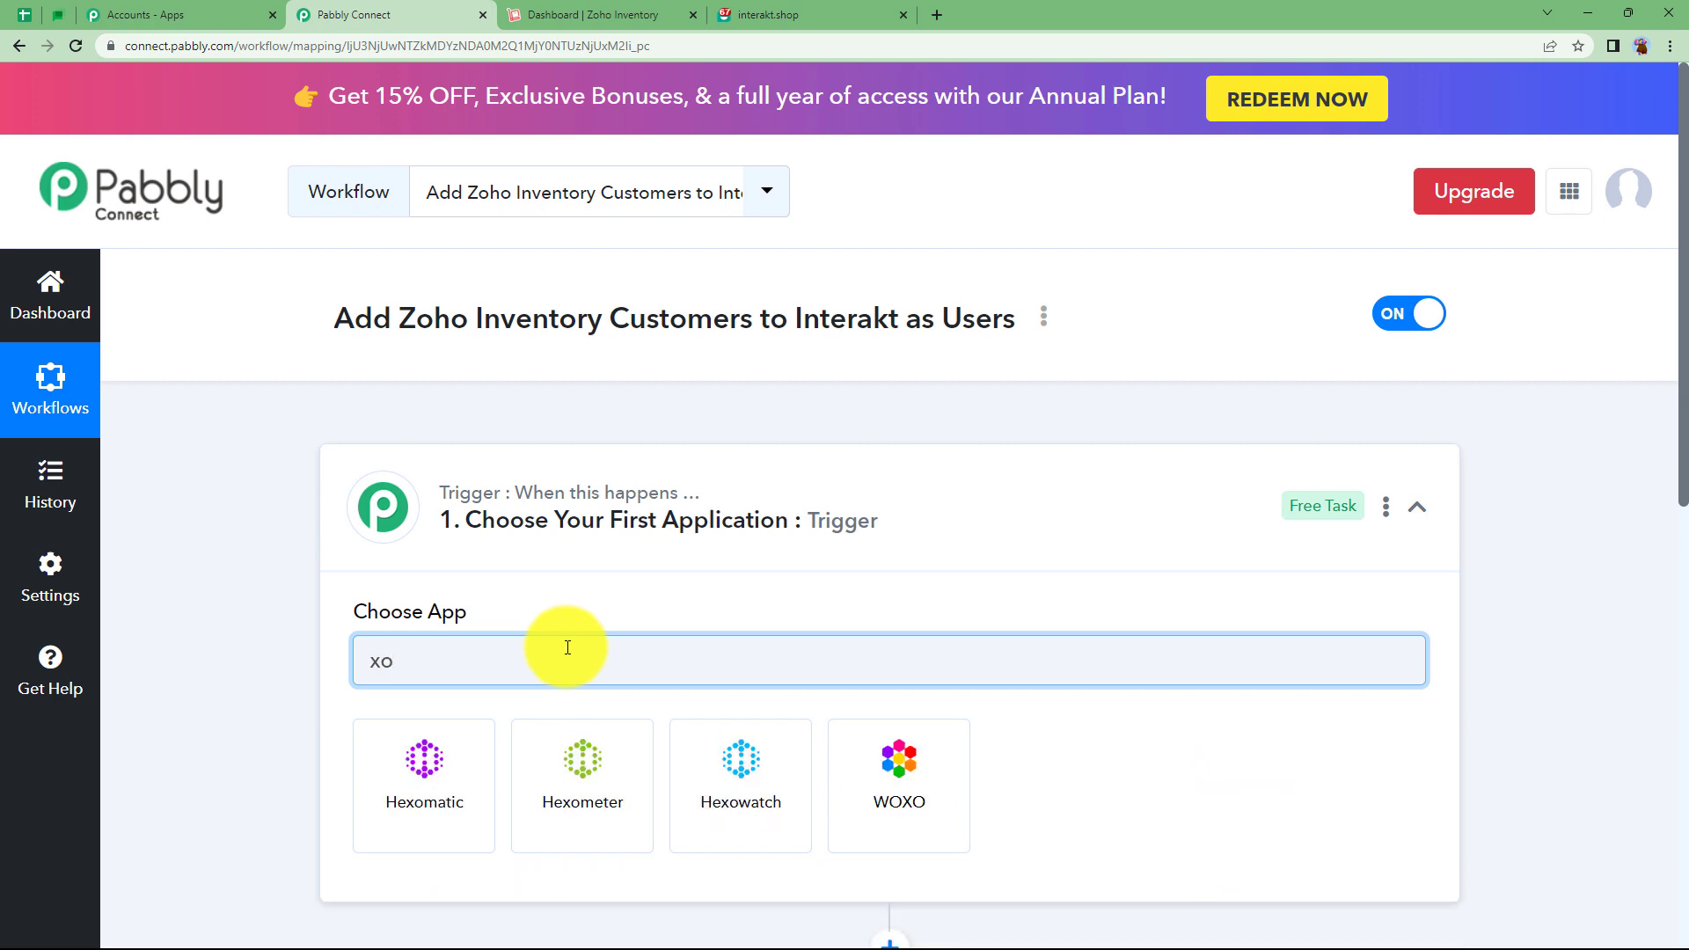
pyautogui.click(999, 774)
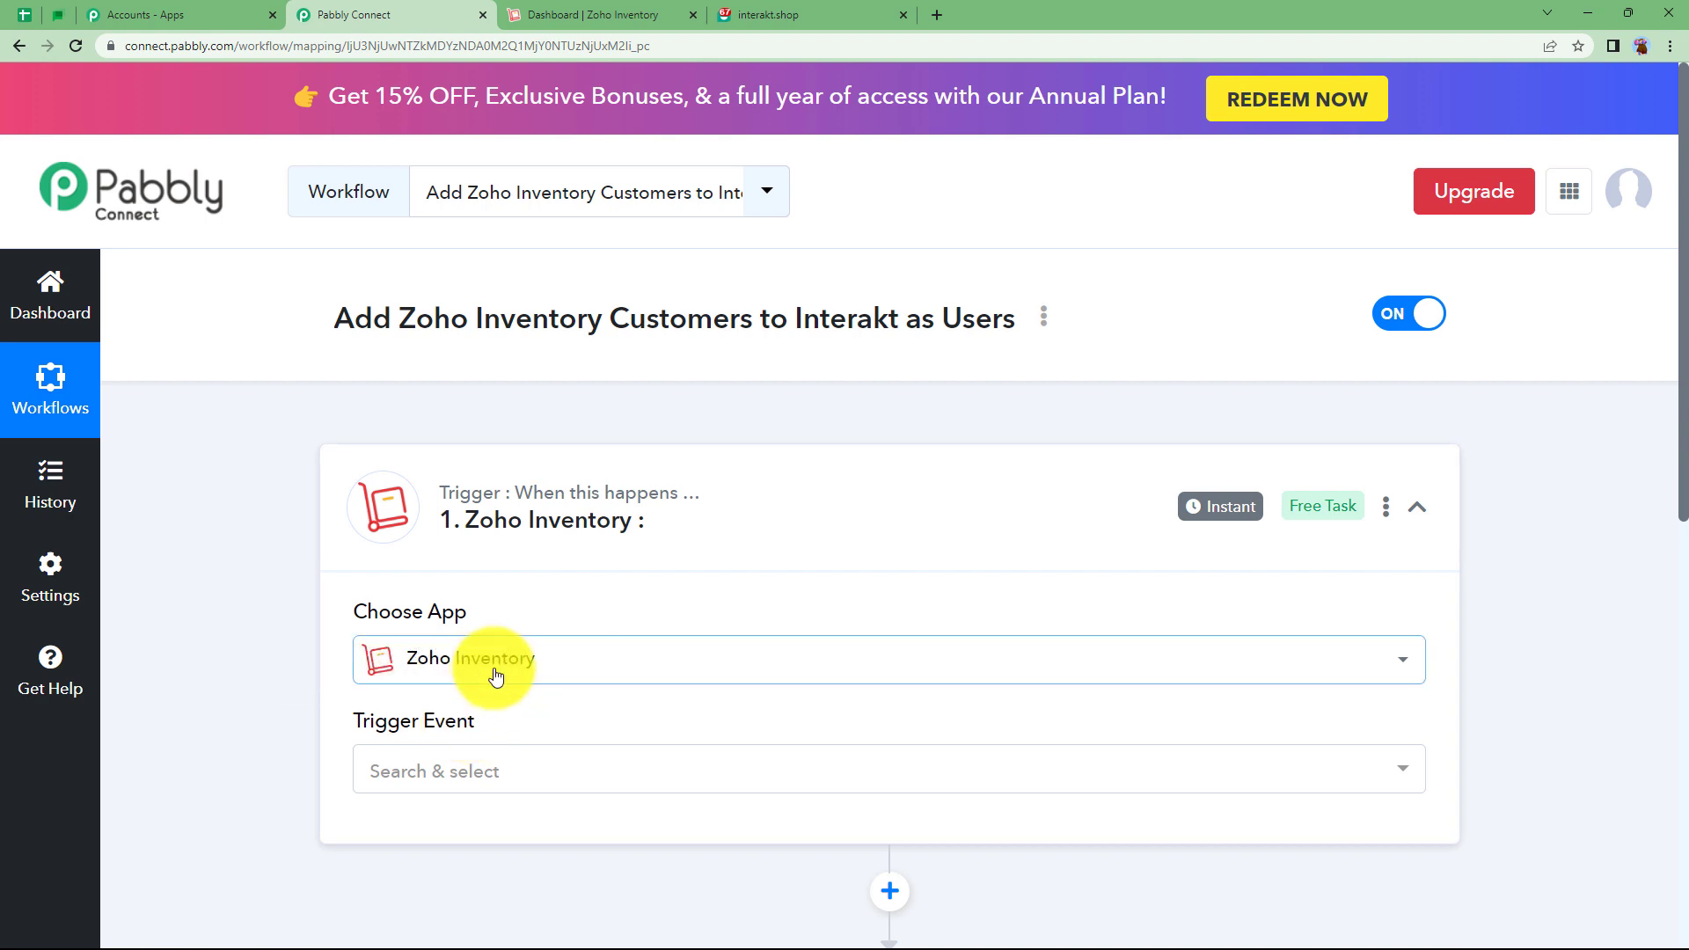
pyautogui.scroll(-1, 460, 686)
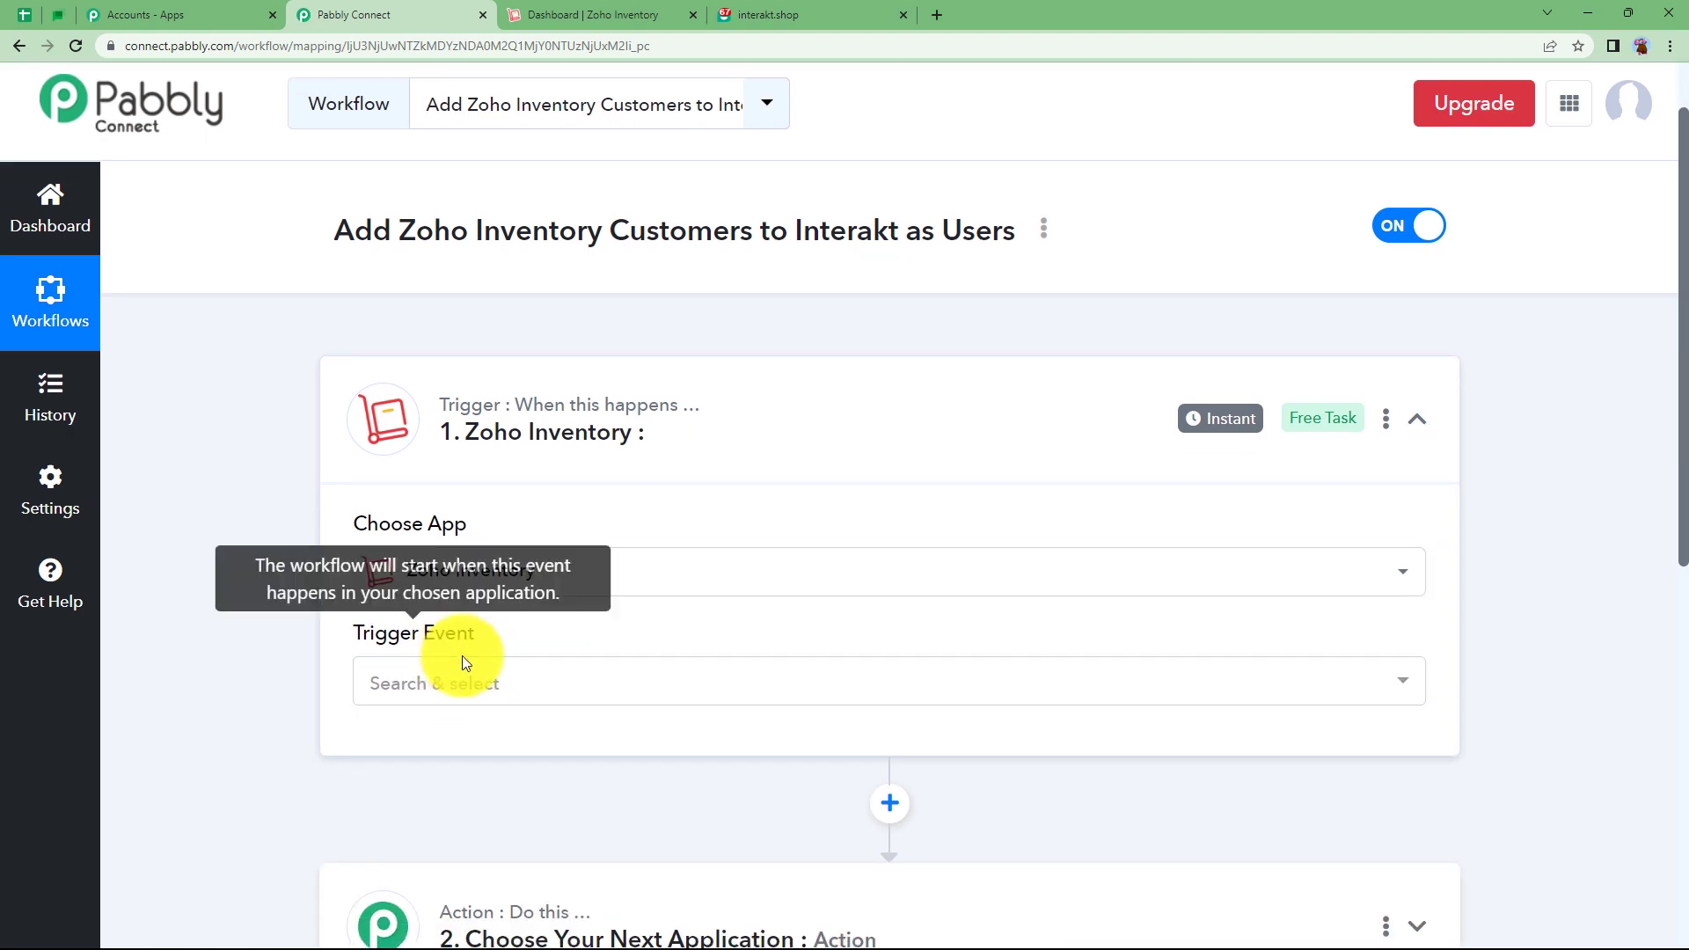
pyautogui.click(449, 683)
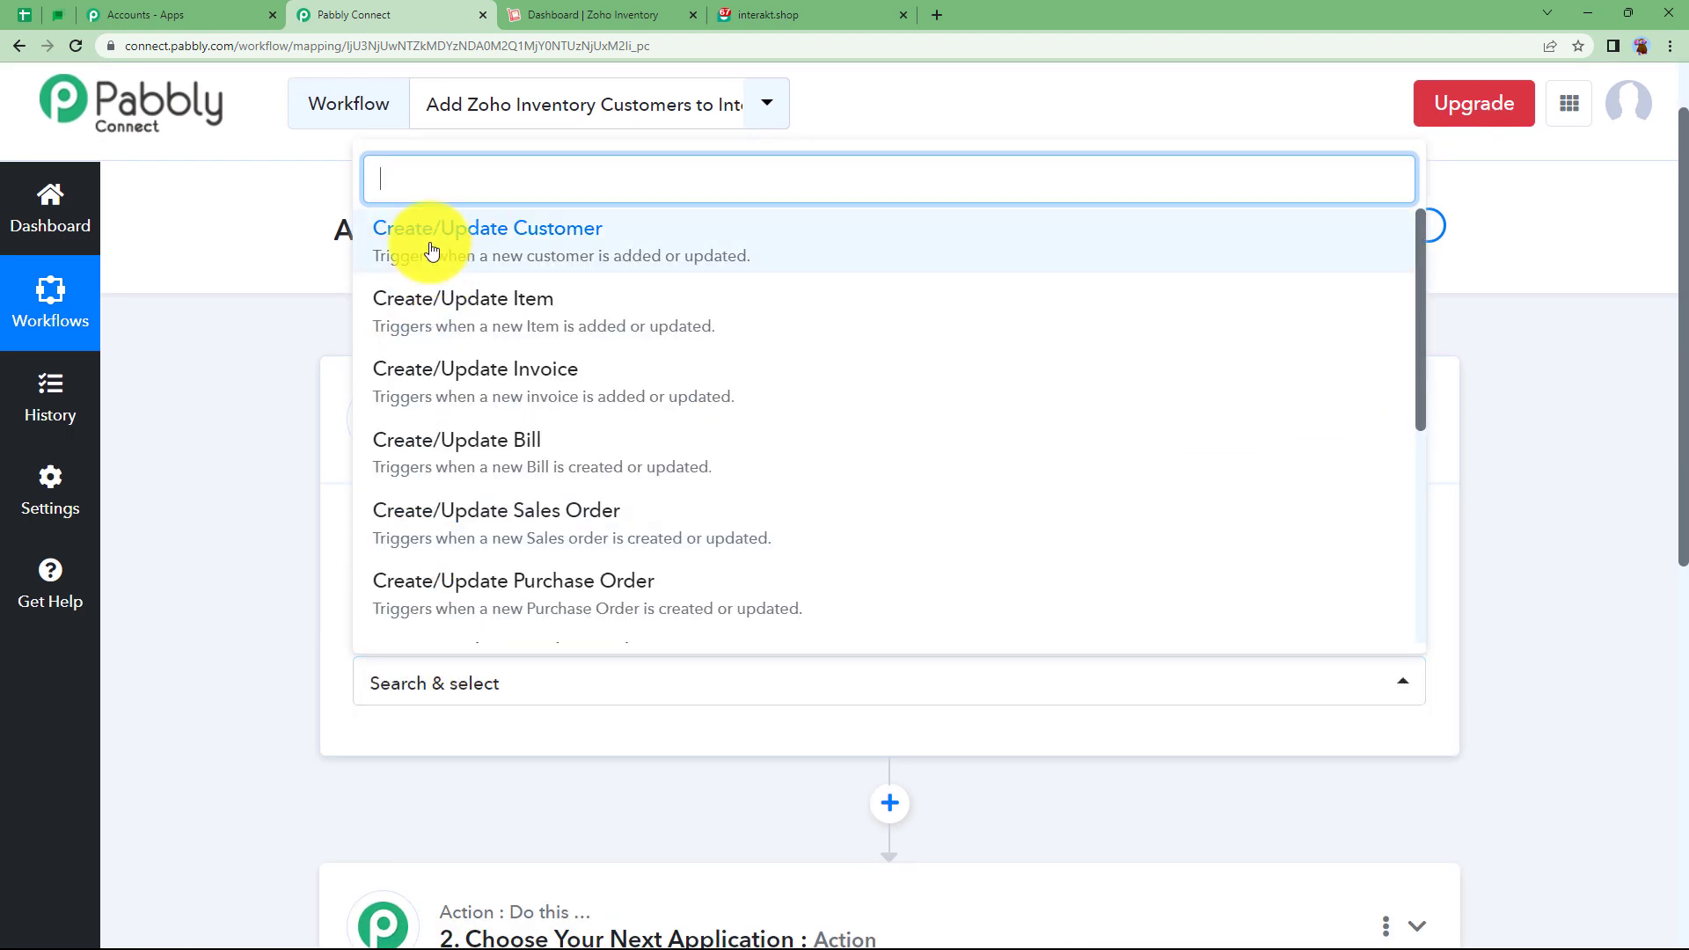
# Set the trigger event to Create/Update Customer, generating a webhook URL.
pyautogui.click(521, 247)
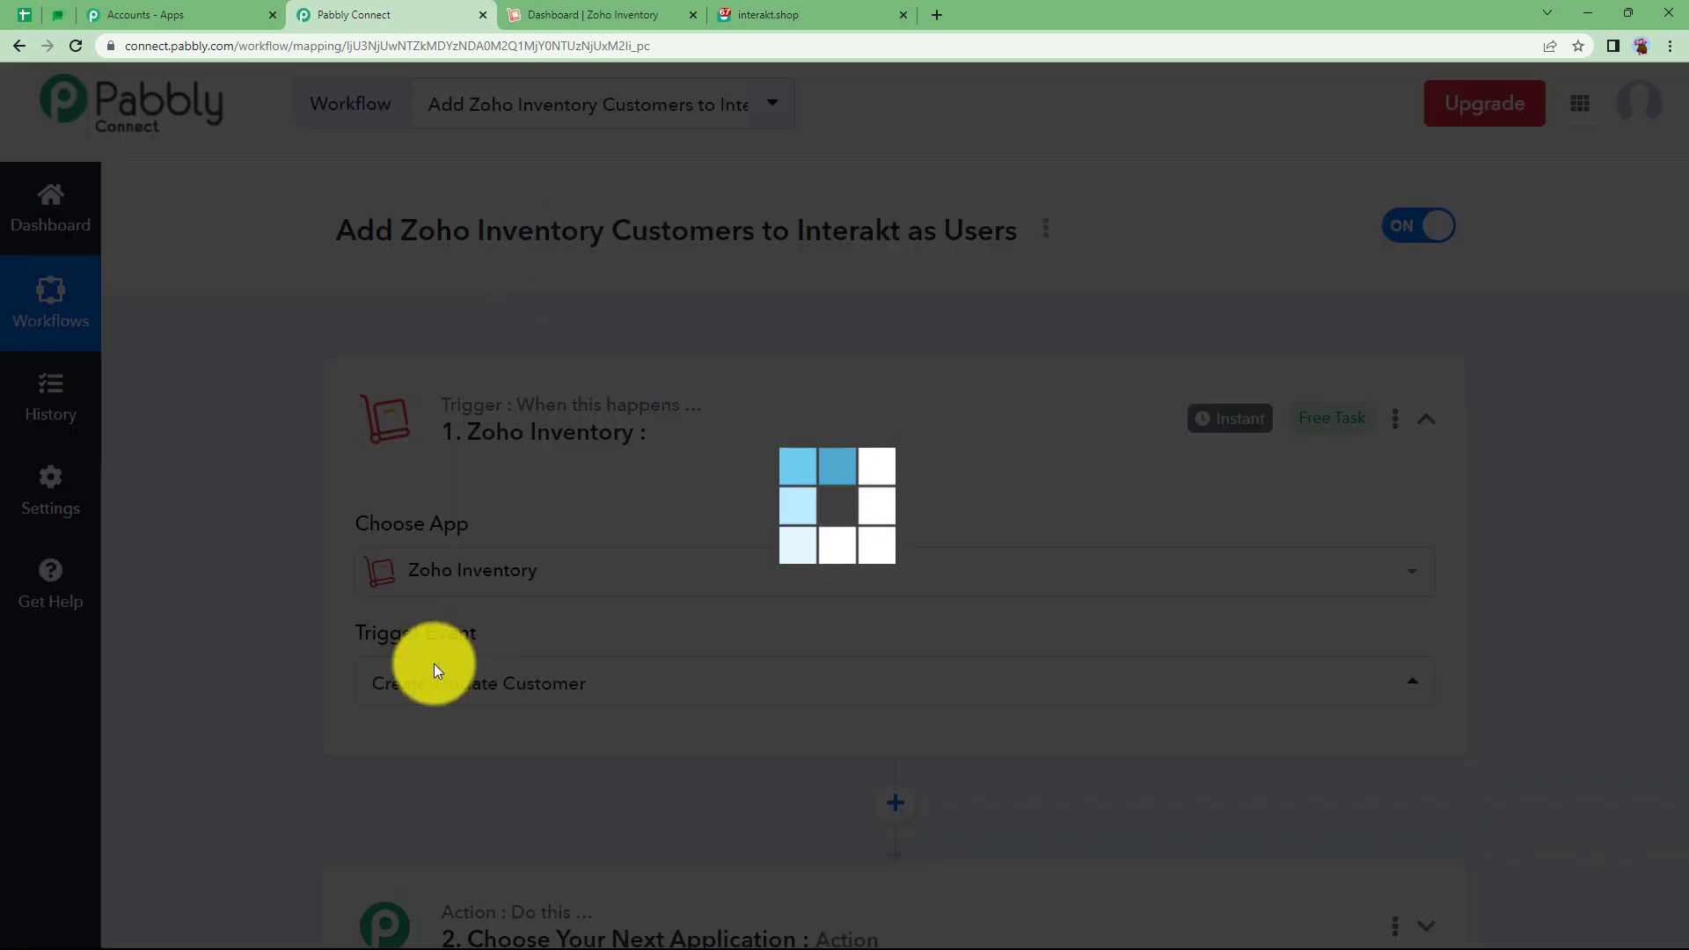
pyautogui.scroll(-3, 272, 689)
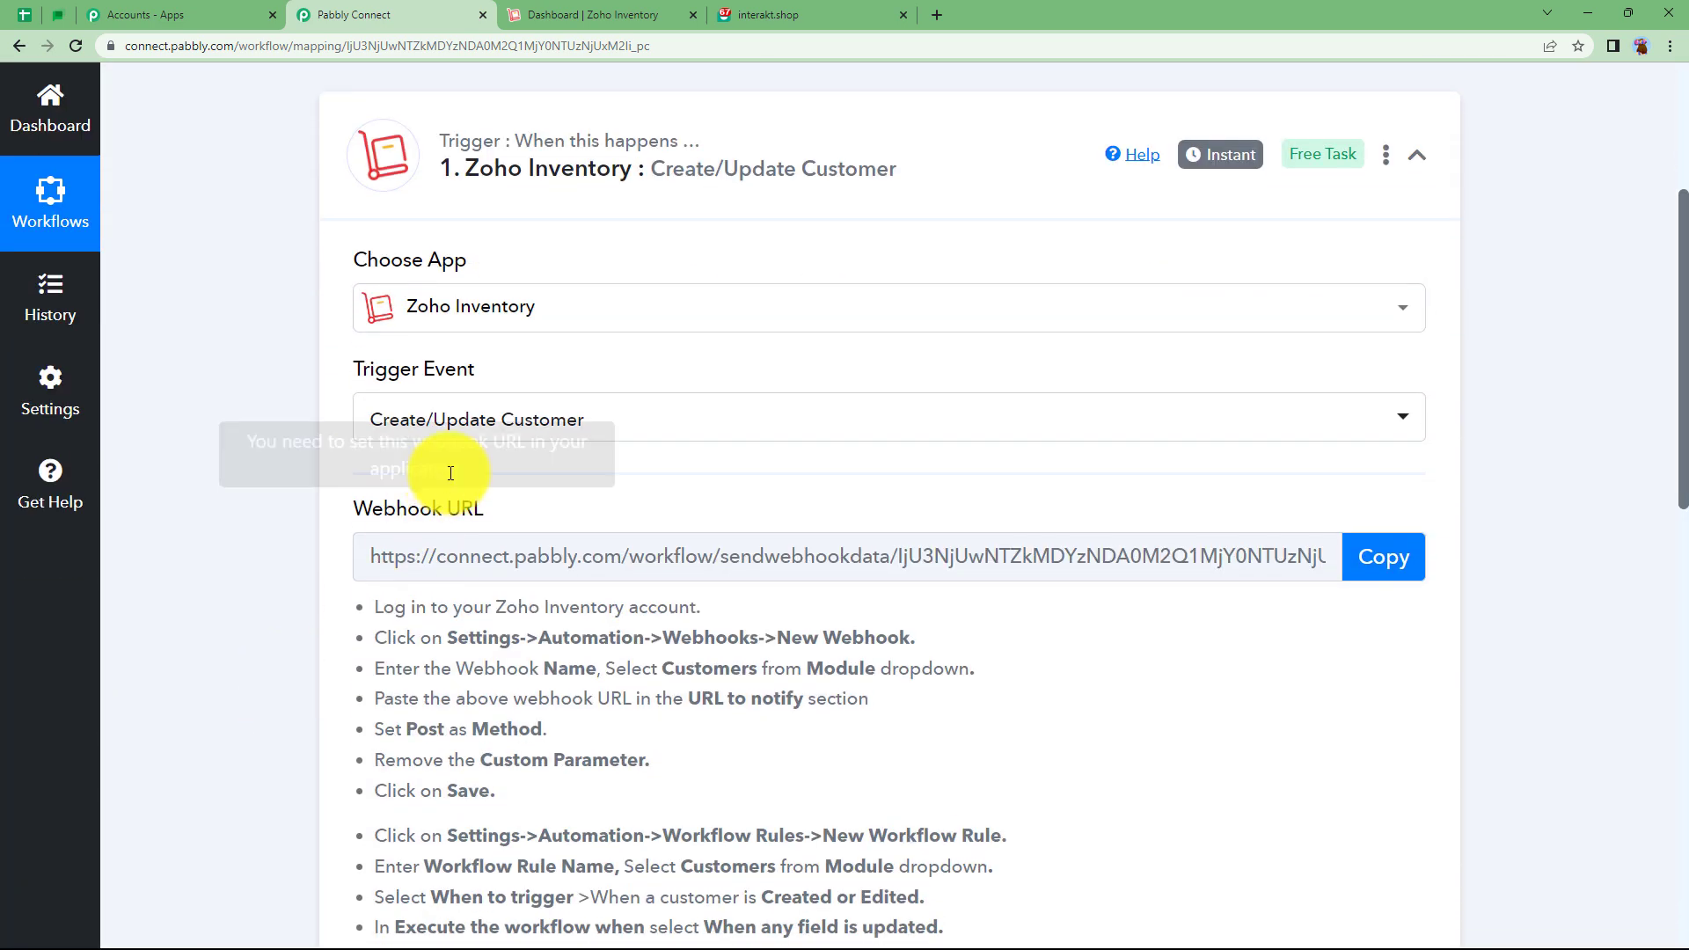
pyautogui.moveTo(483, 508); pyautogui.dragTo(347, 524)
pyautogui.click(315, 577)
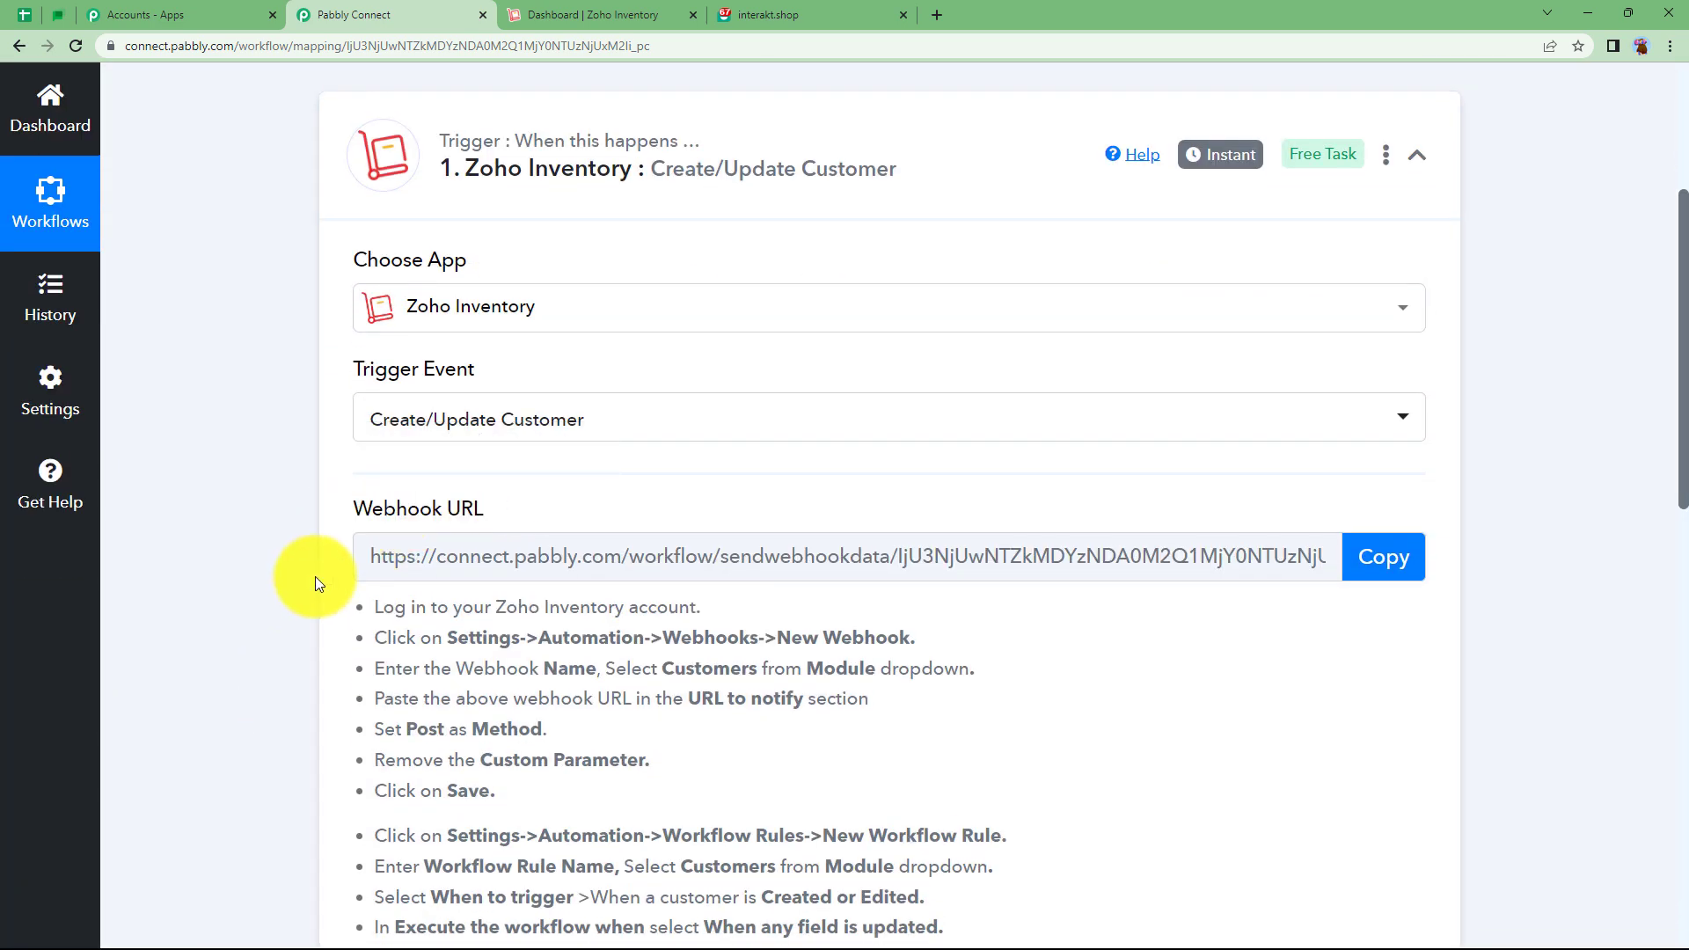
pyautogui.scroll(-3, 321, 567)
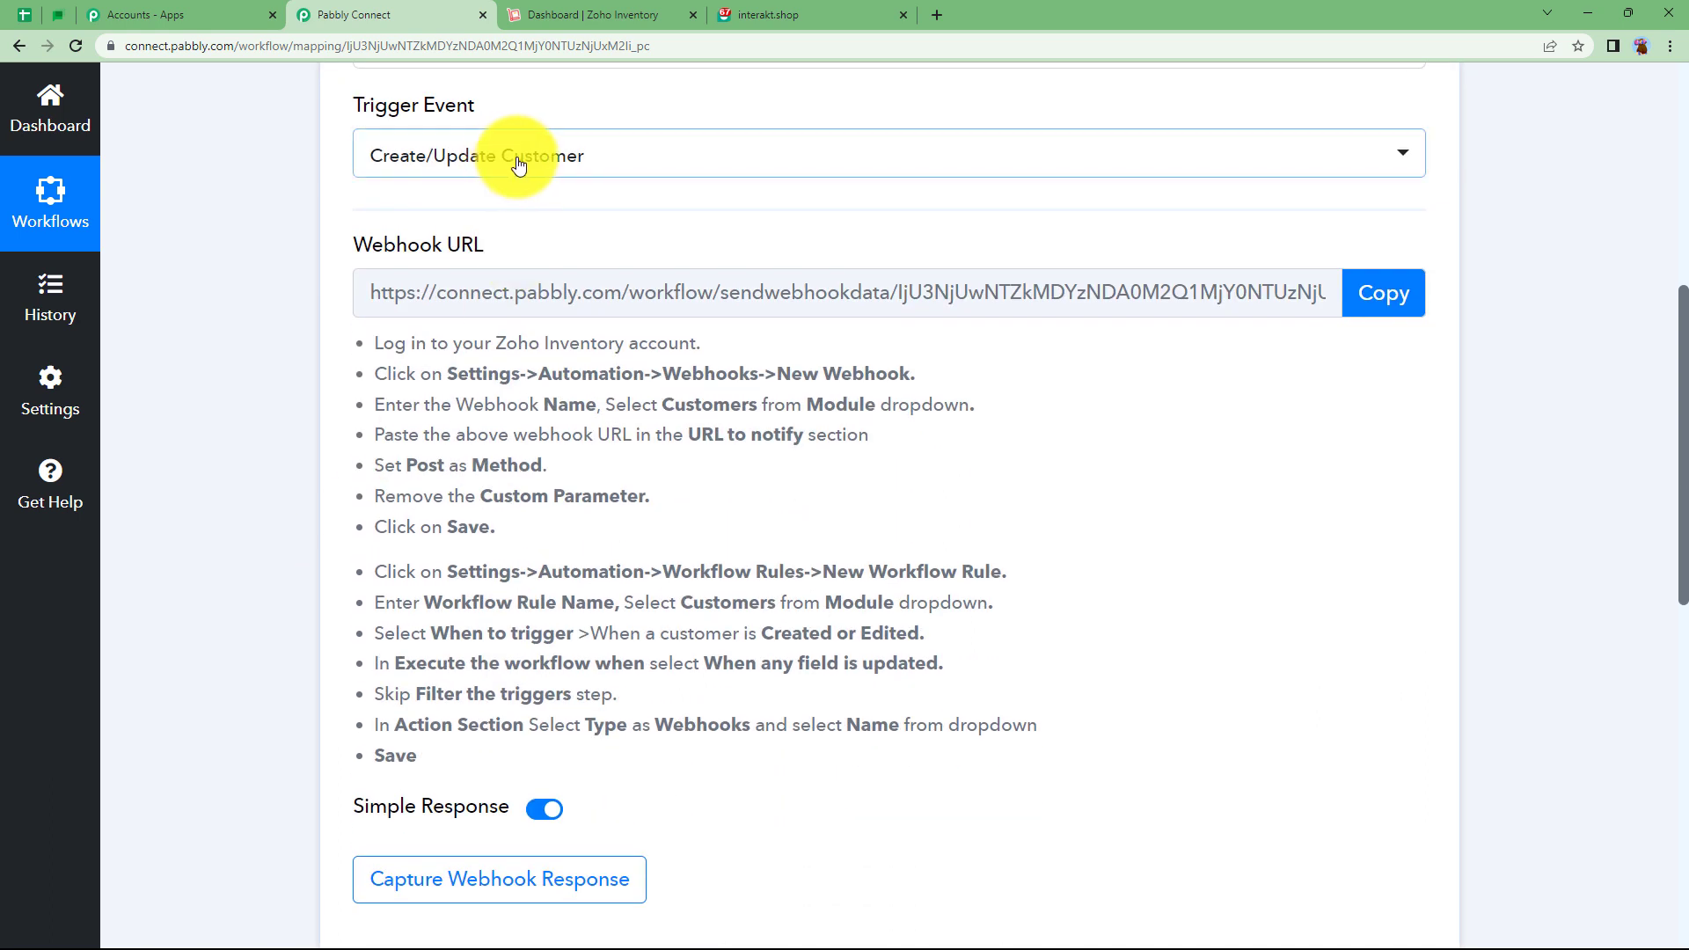
pyautogui.click(442, 166)
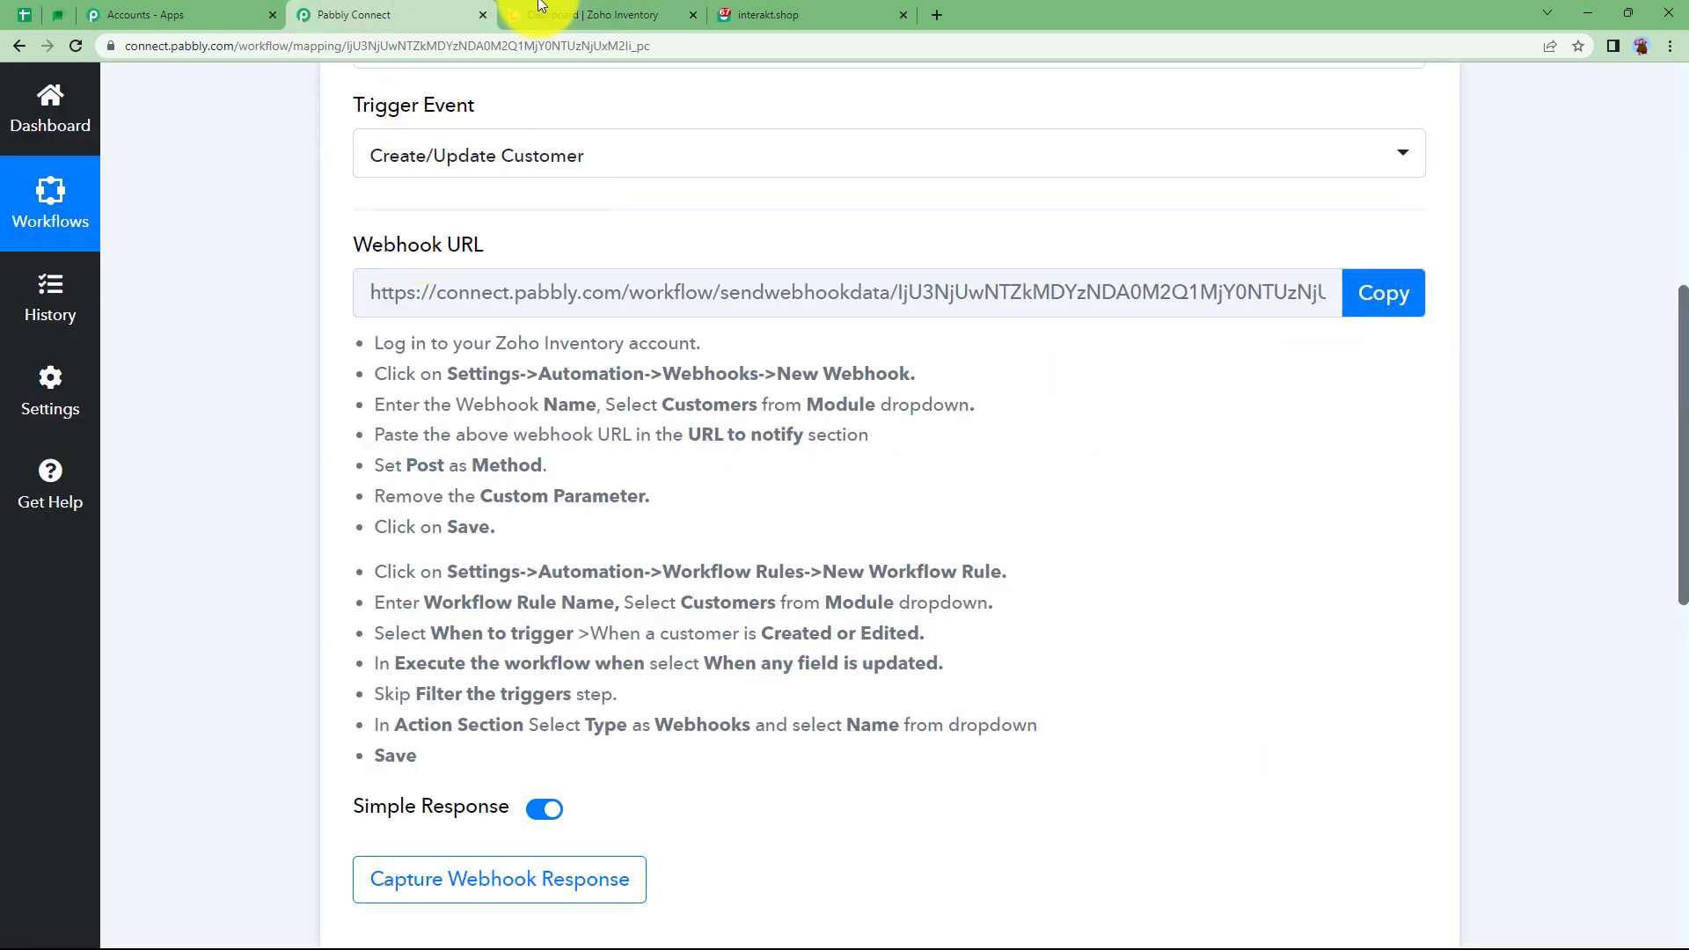
# Read through Pabbly's webhook and workflow rule setup instructions.
pyautogui.click(541, 7)
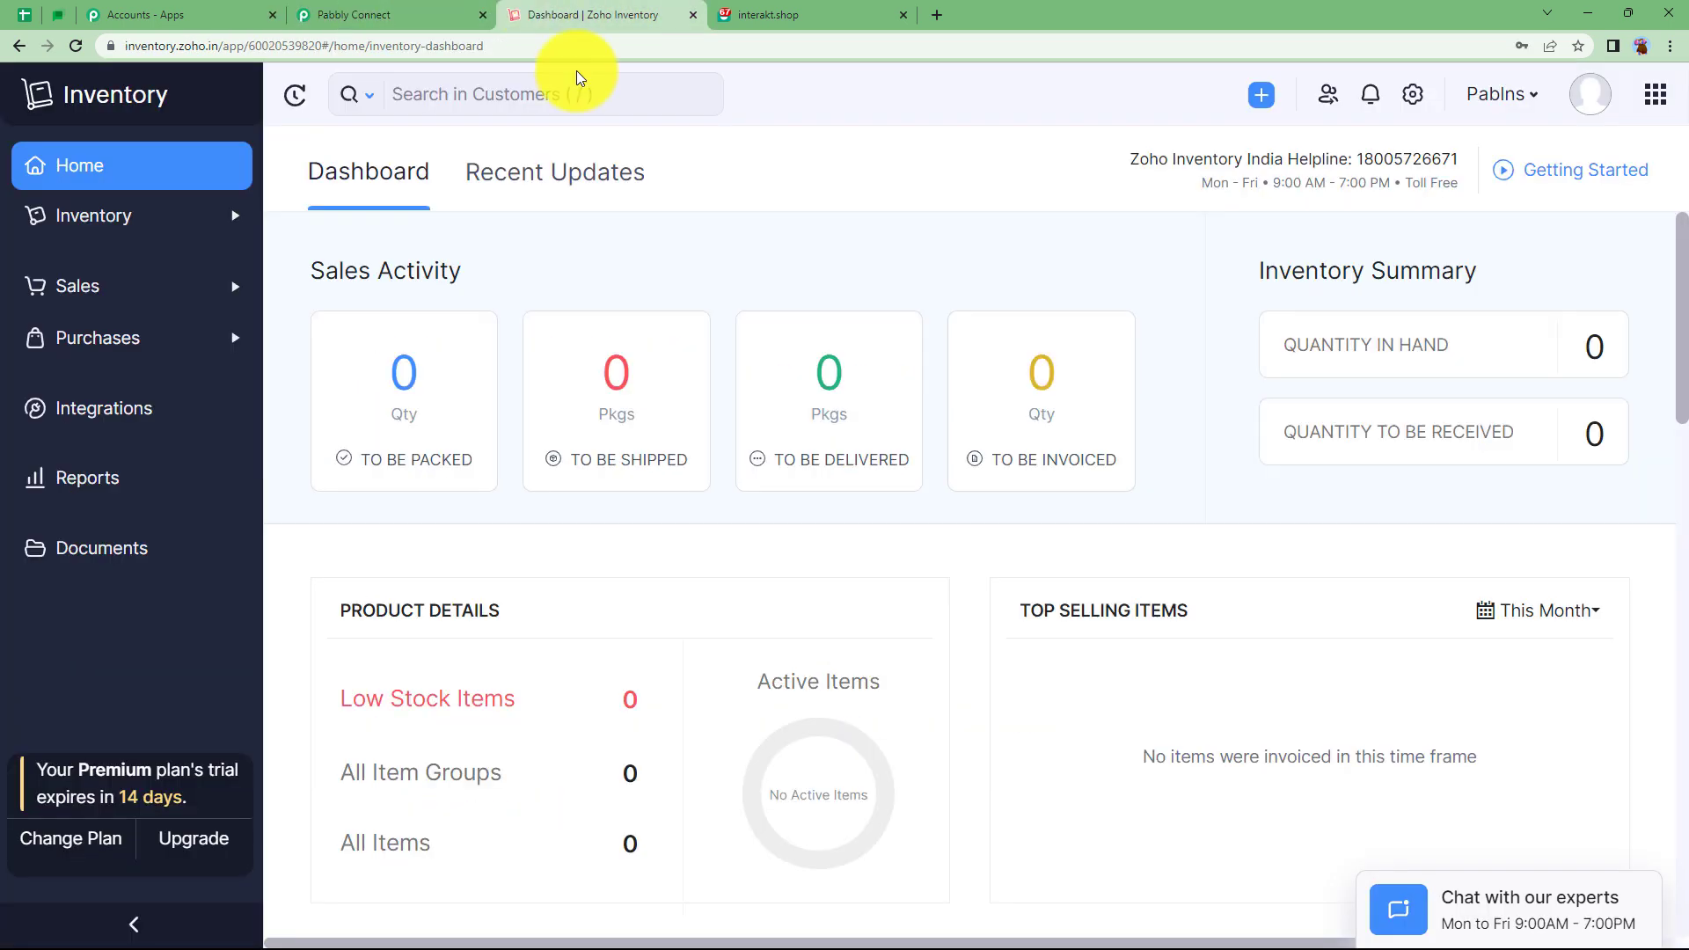
pyautogui.click(447, 12)
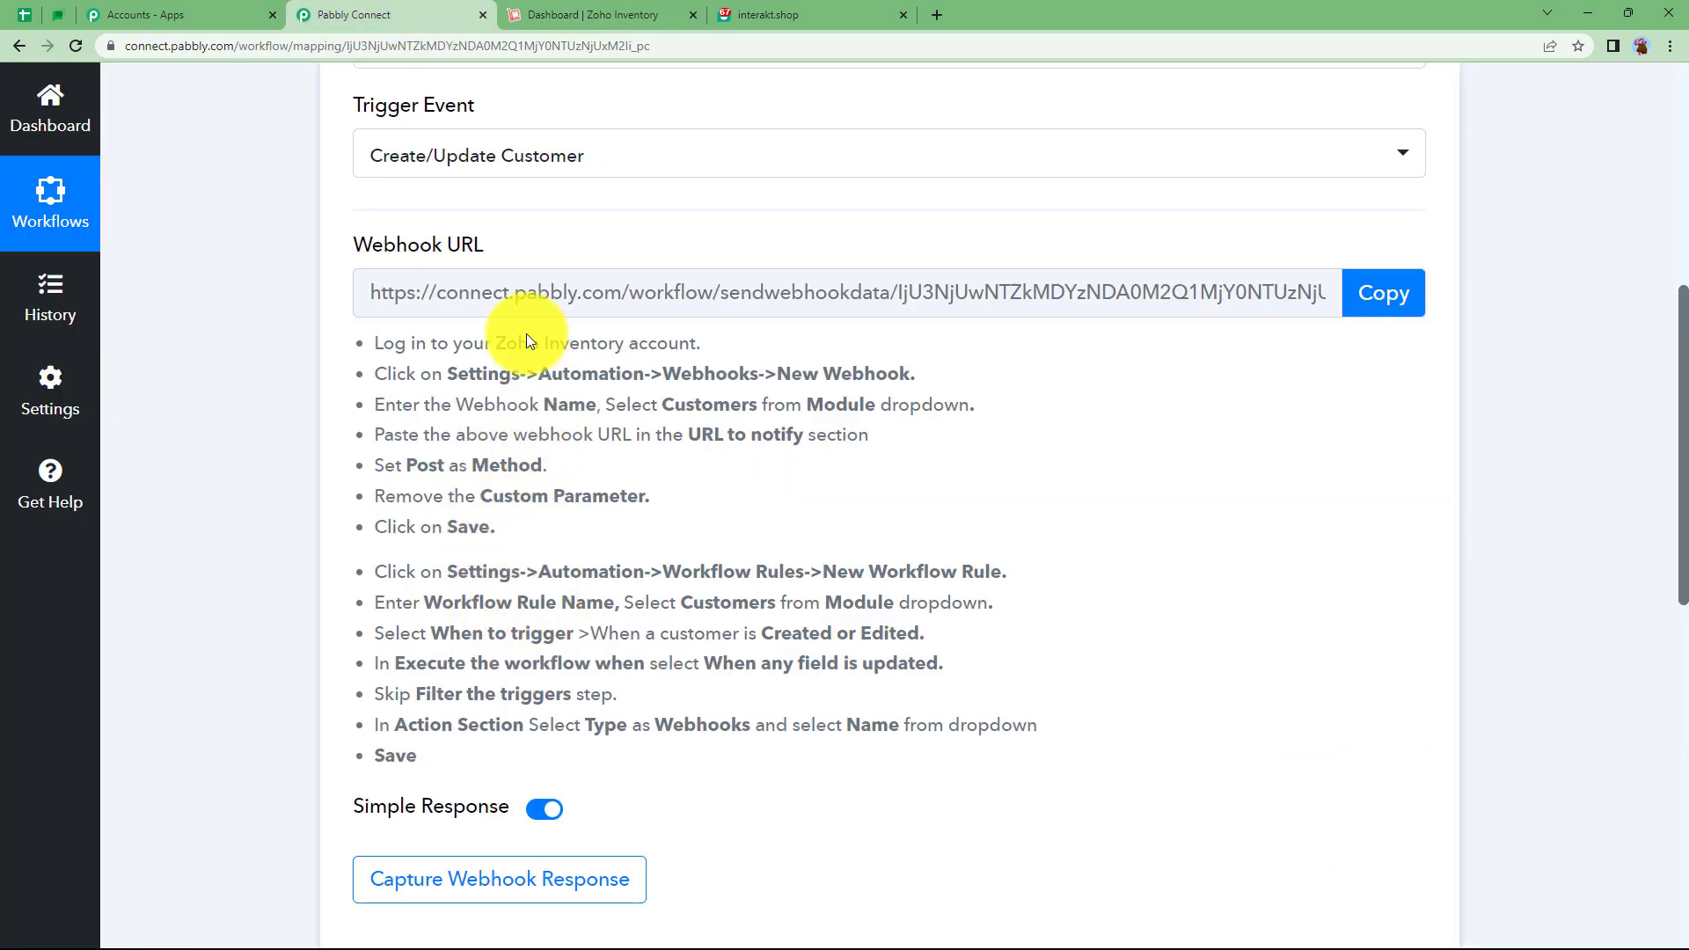
pyautogui.scroll(-3, 292, 487)
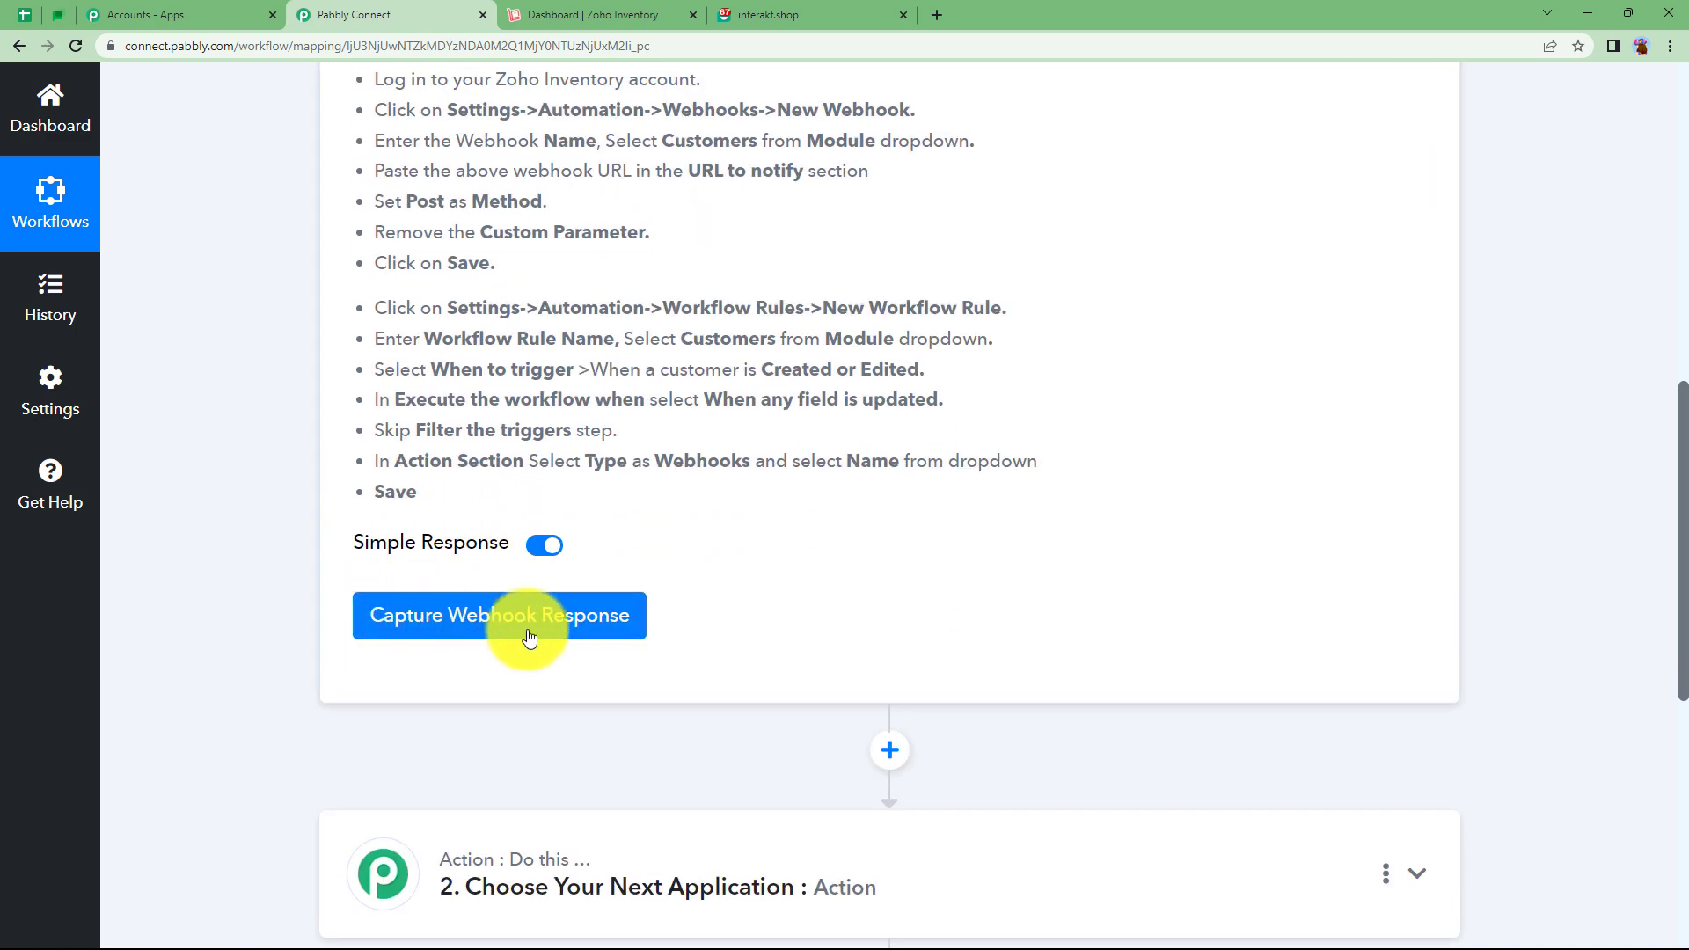
pyautogui.scroll(4, 611, 550)
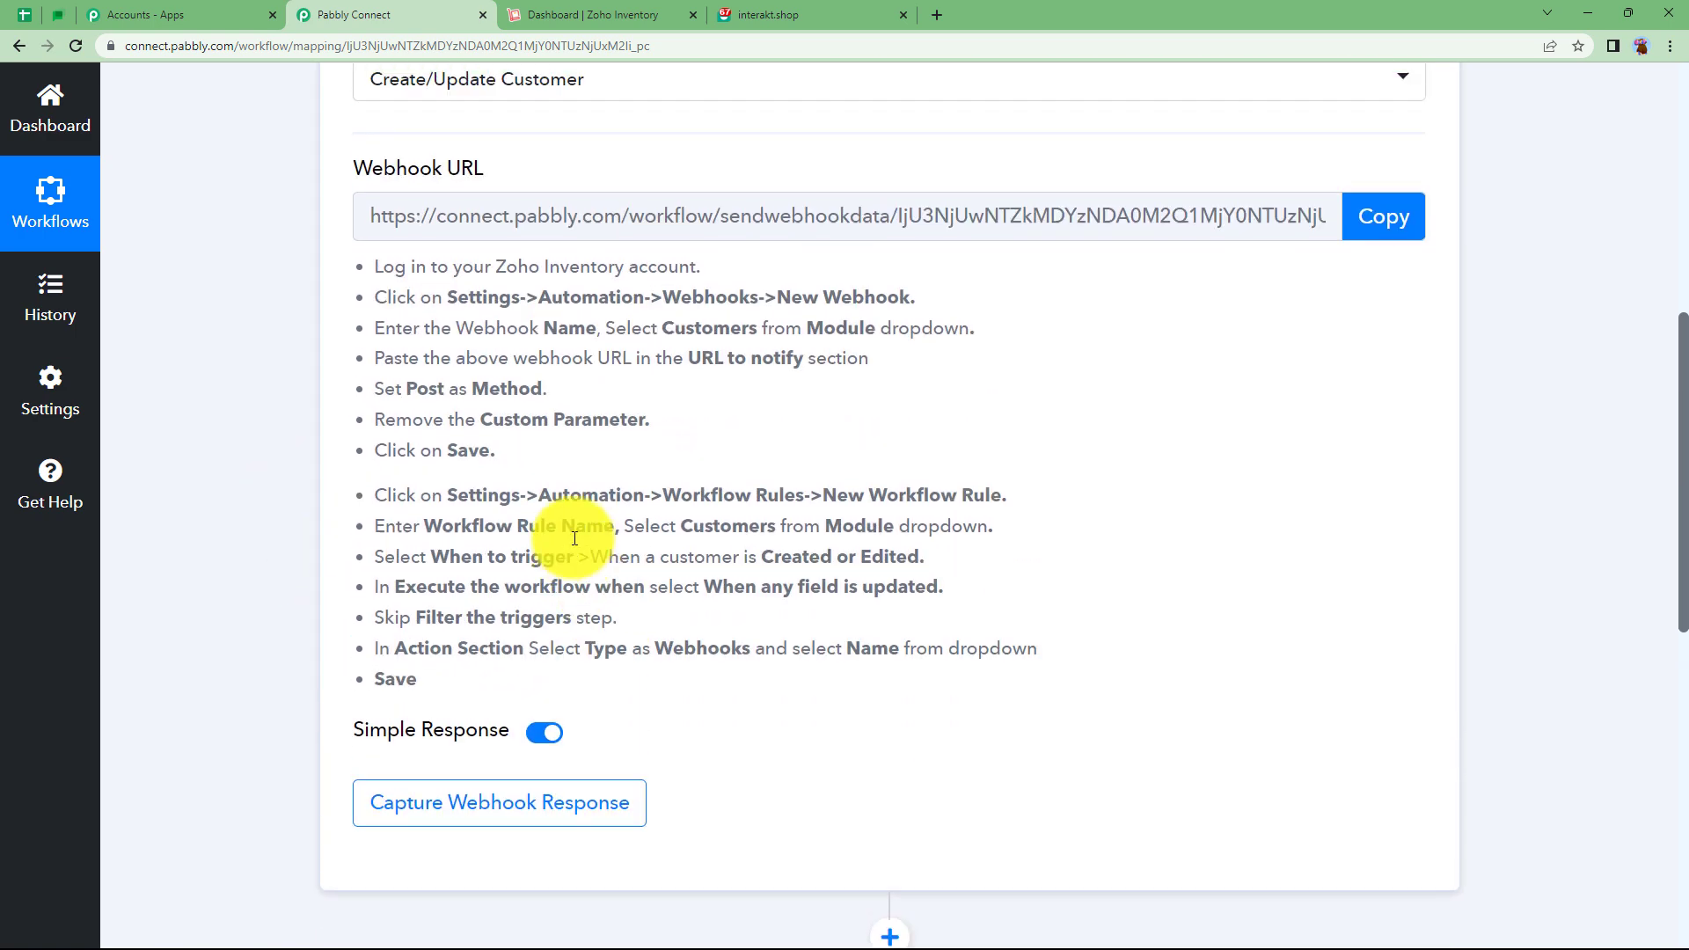
pyautogui.moveTo(368, 430); pyautogui.dragTo(520, 838)
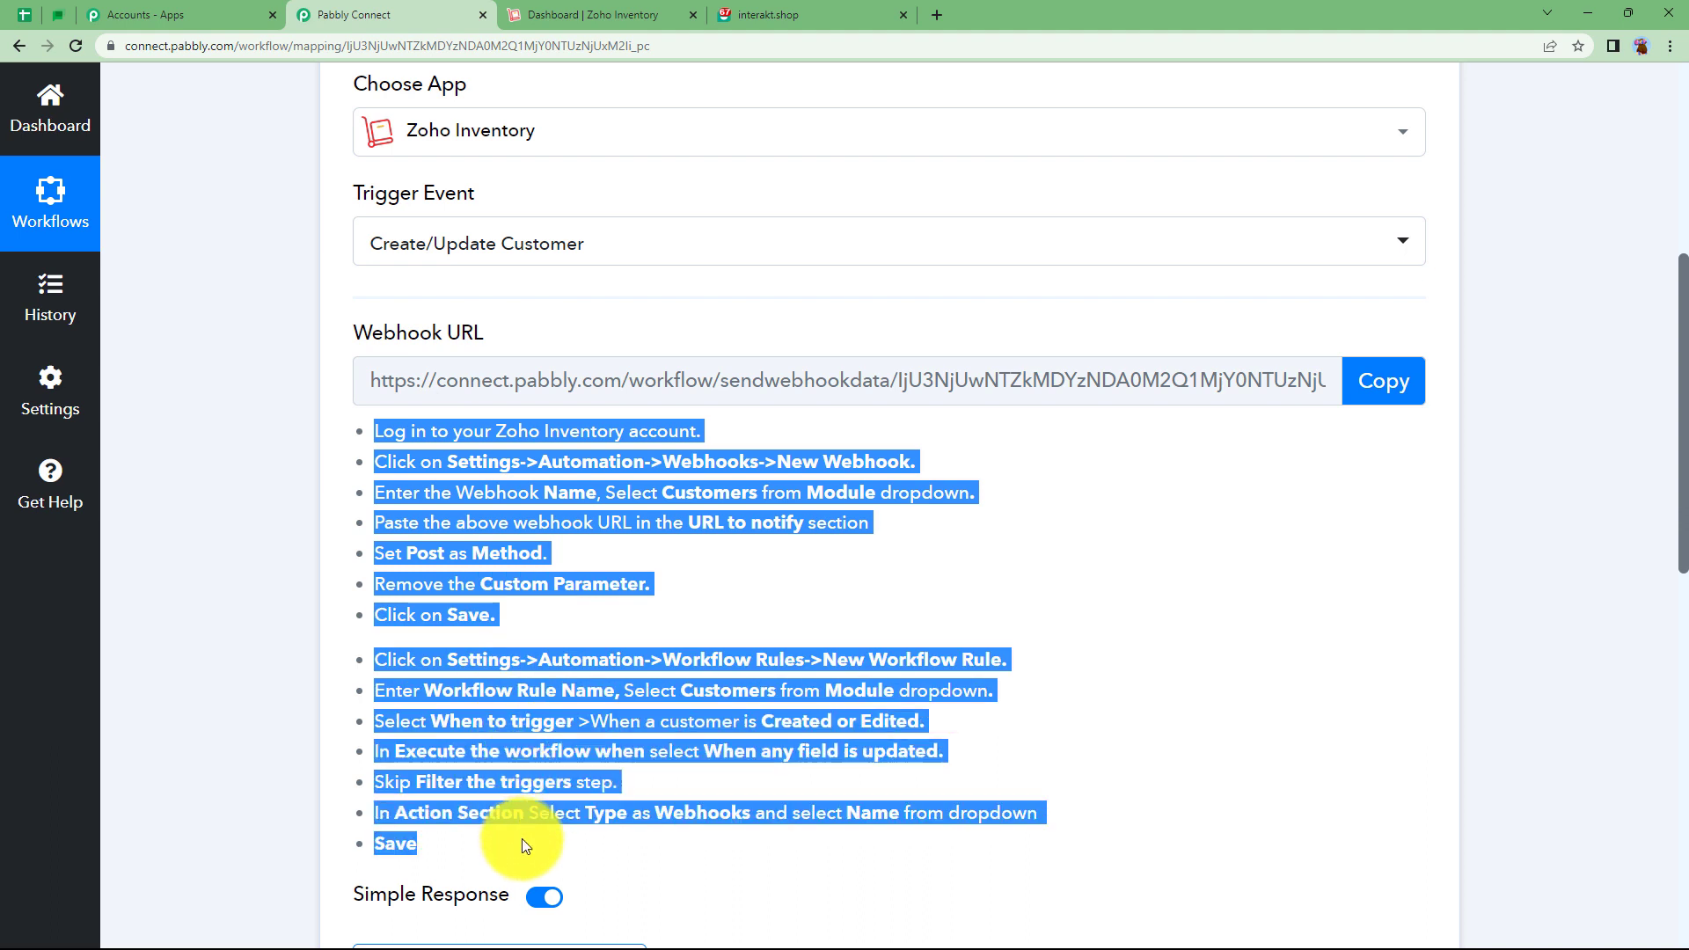
pyautogui.click(637, 609)
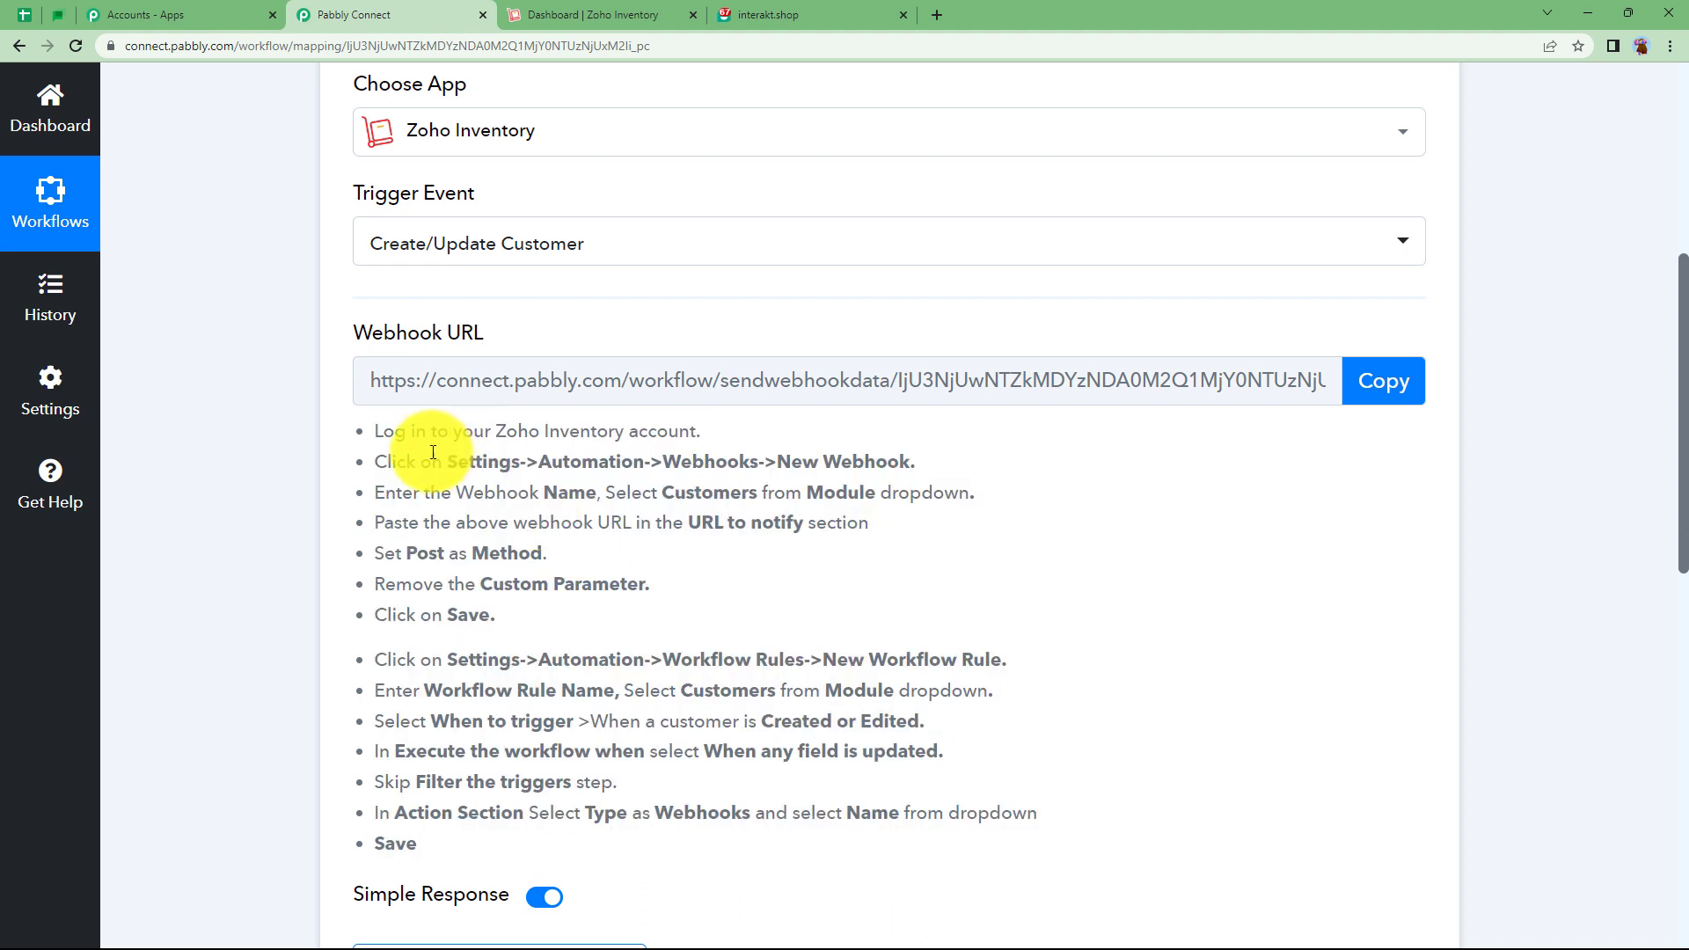
pyautogui.moveTo(373, 430); pyautogui.dragTo(546, 609)
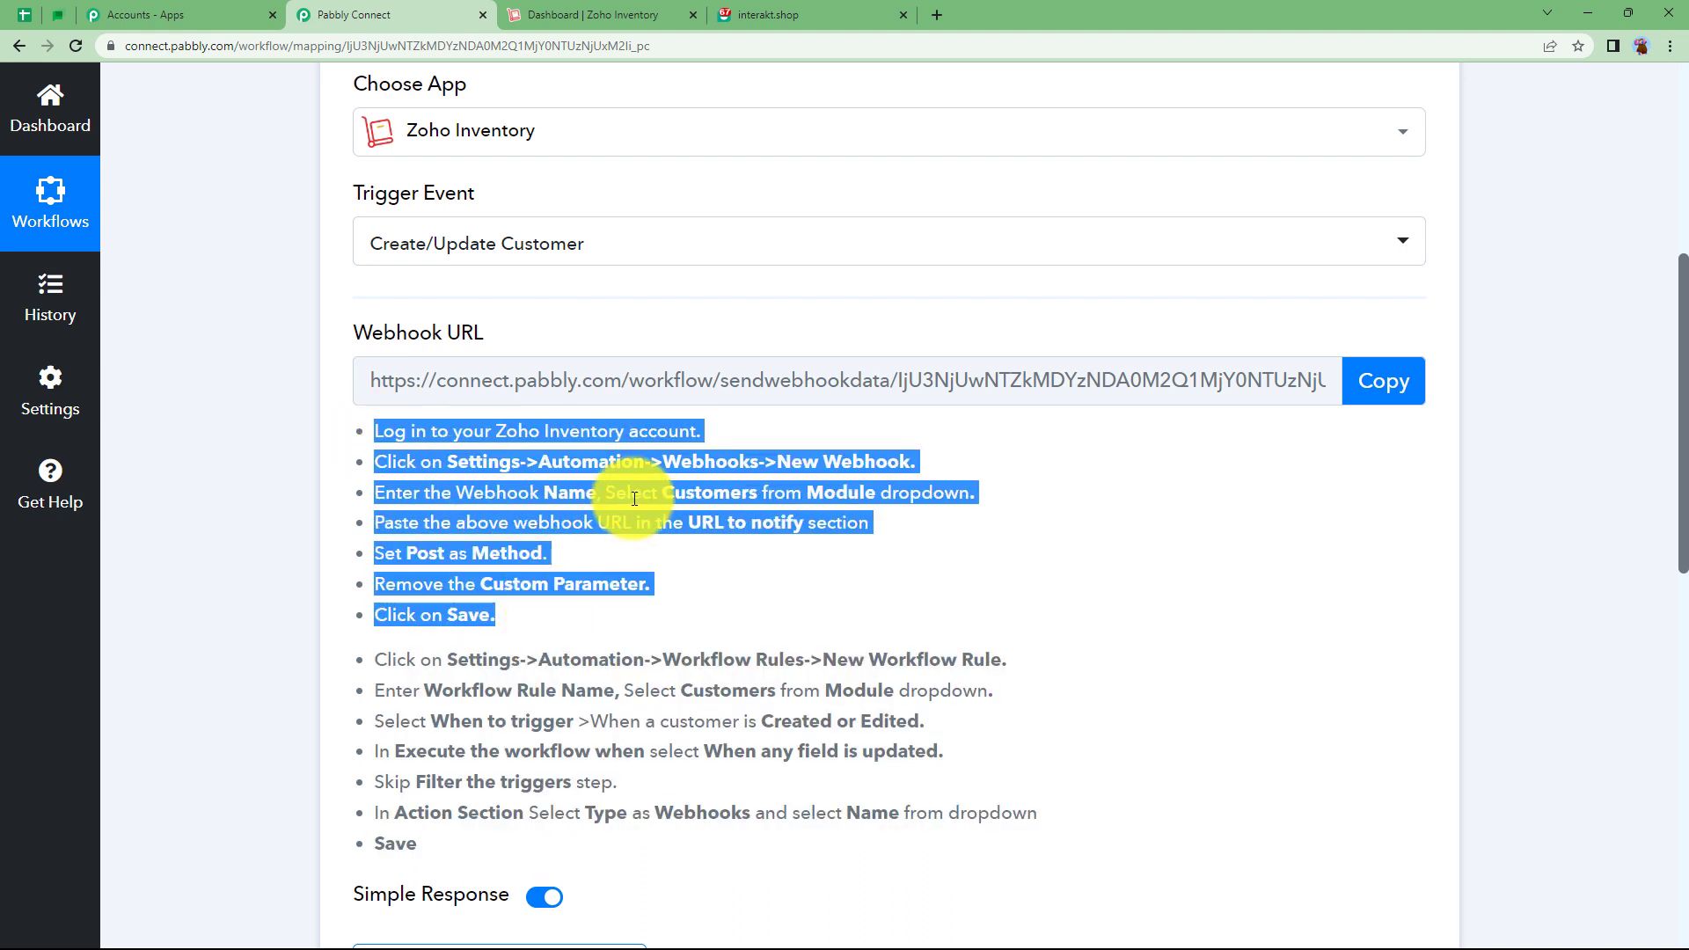
pyautogui.scroll(-1, 655, 563)
pyautogui.click(674, 556)
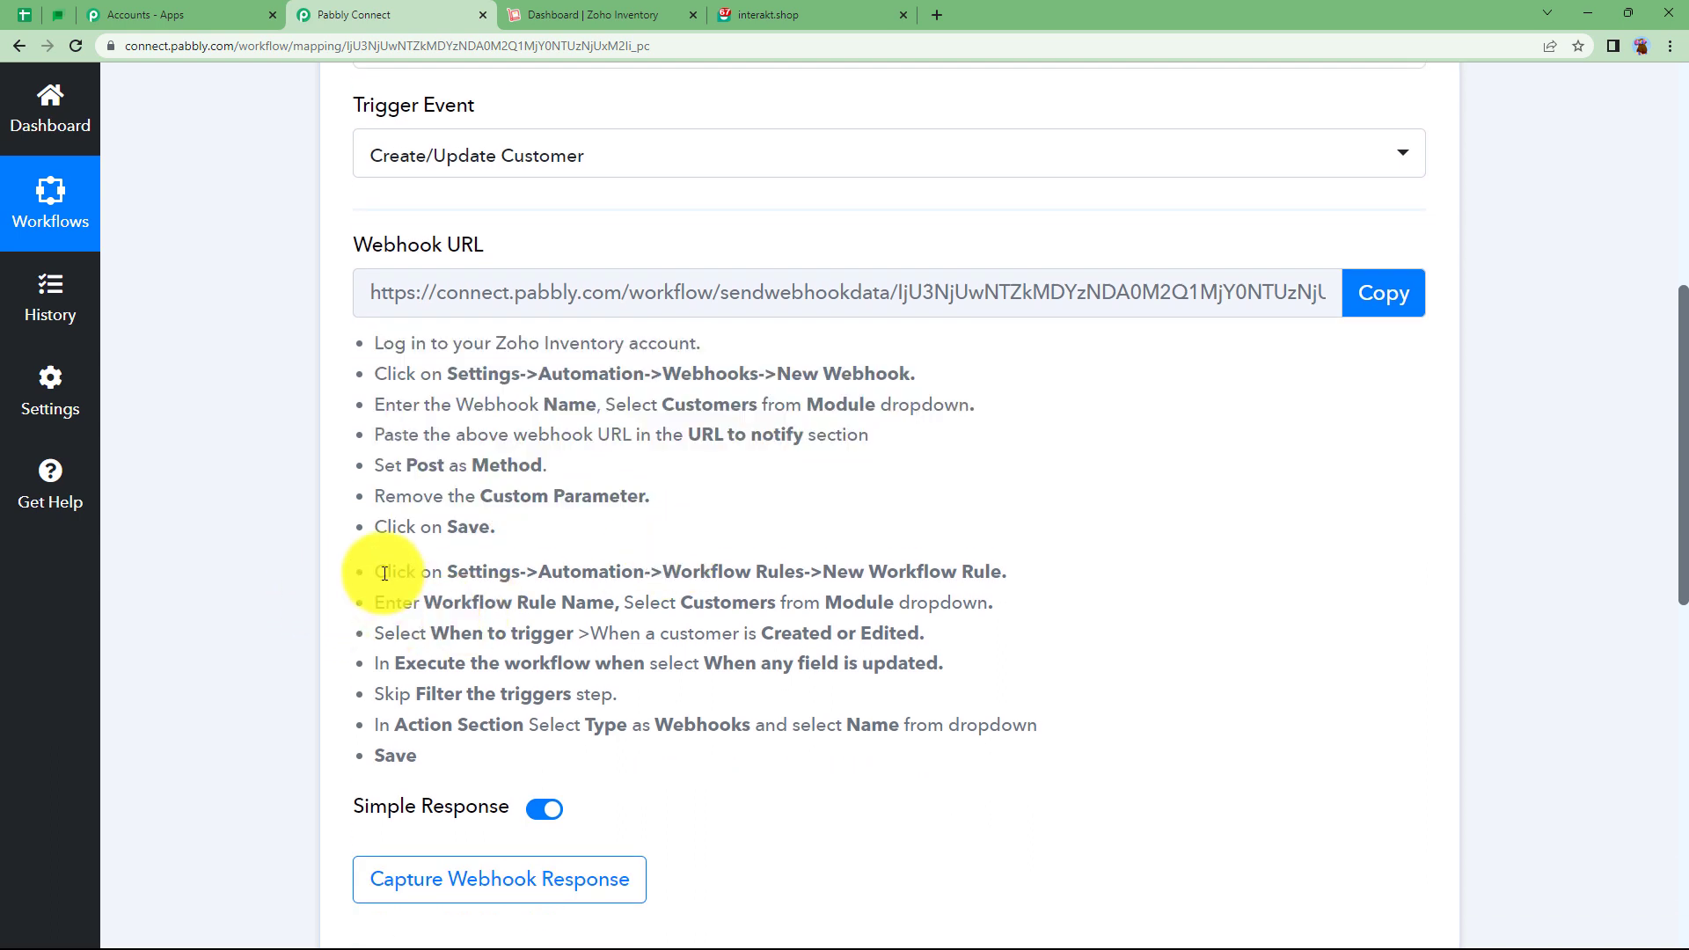
pyautogui.moveTo(384, 573); pyautogui.dragTo(440, 750)
pyautogui.click(452, 750)
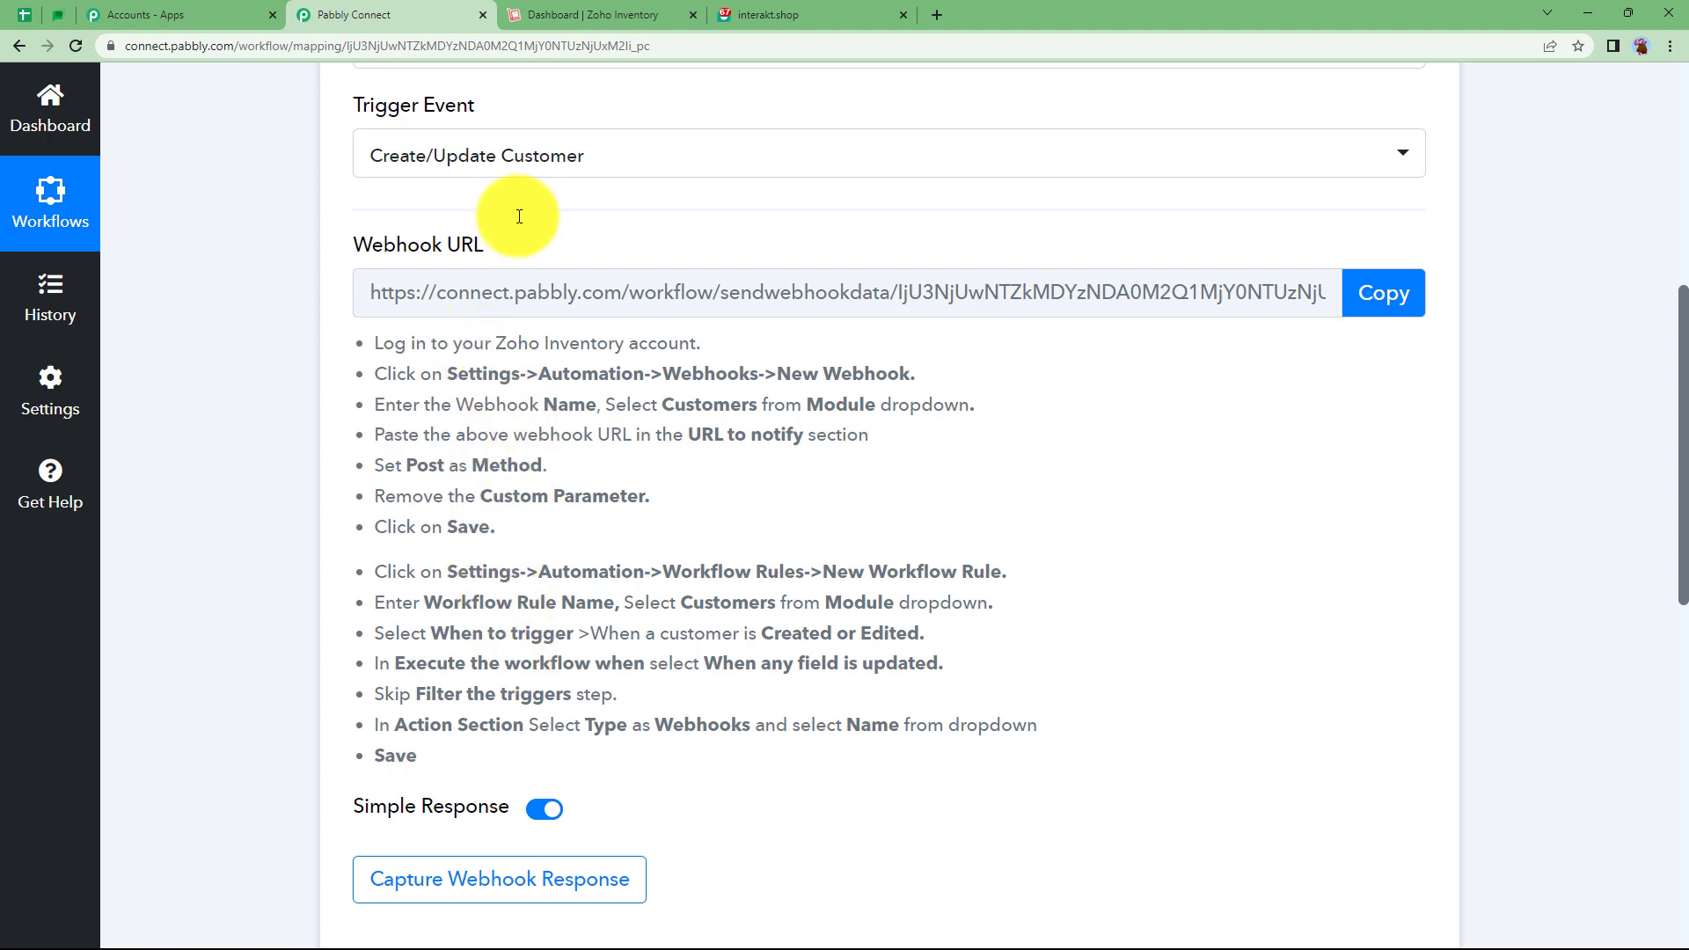
# Open Zoho Inventory's Settings and go to the Automation section.
pyautogui.click(577, 11)
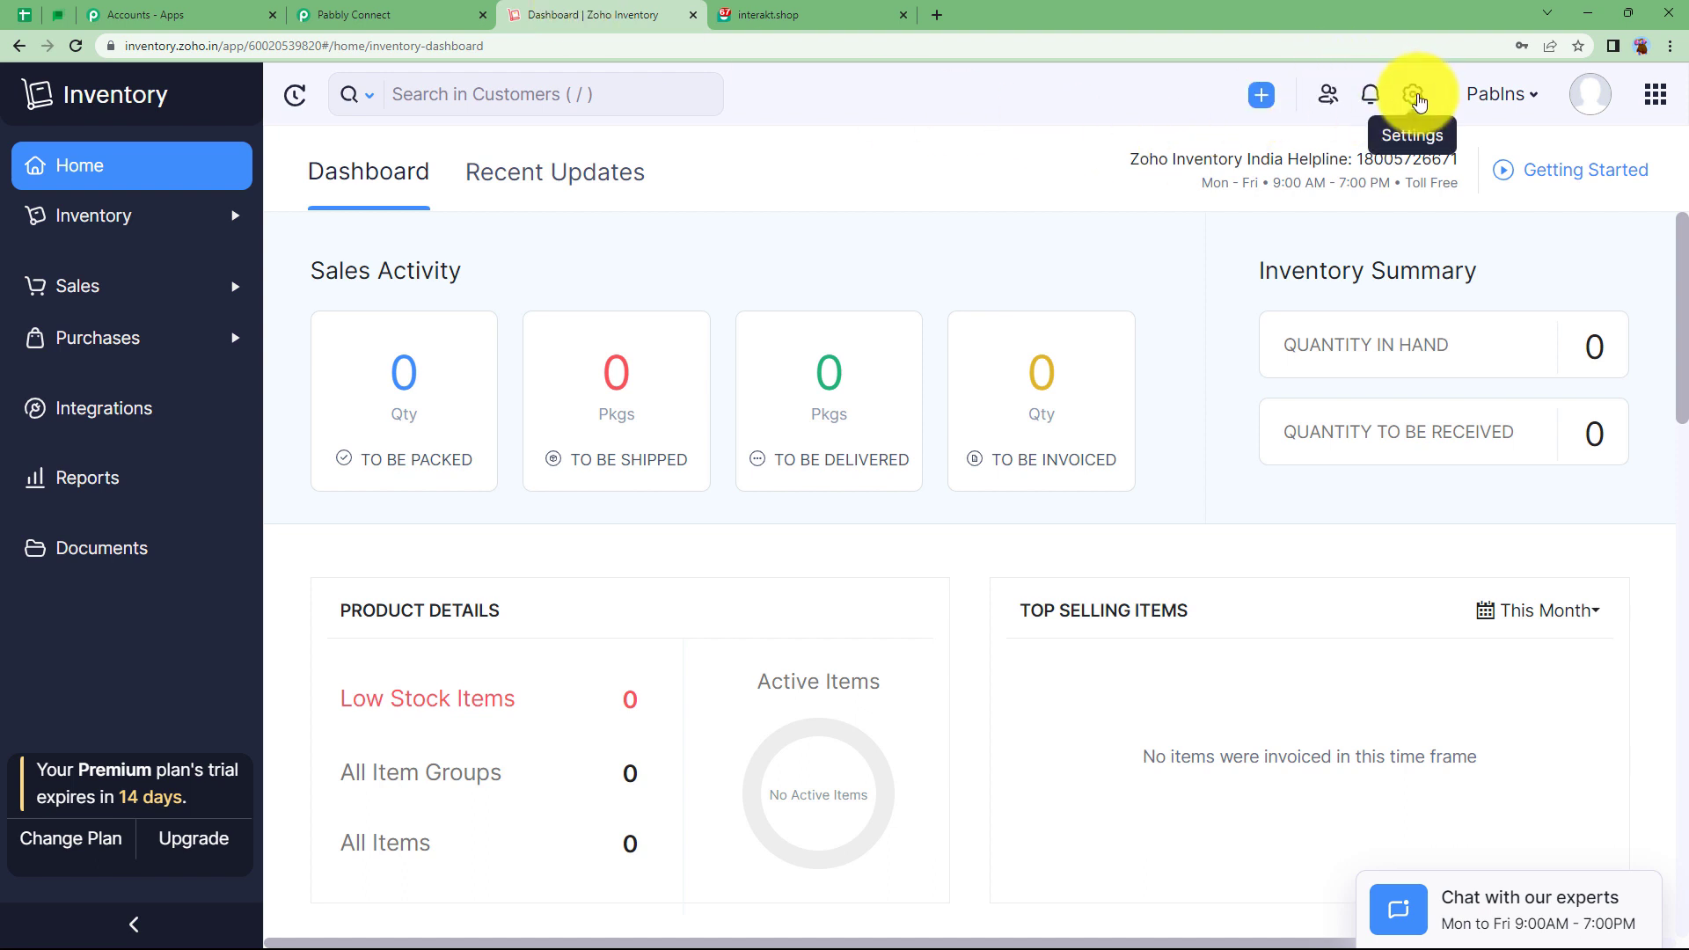
pyautogui.click(1416, 98)
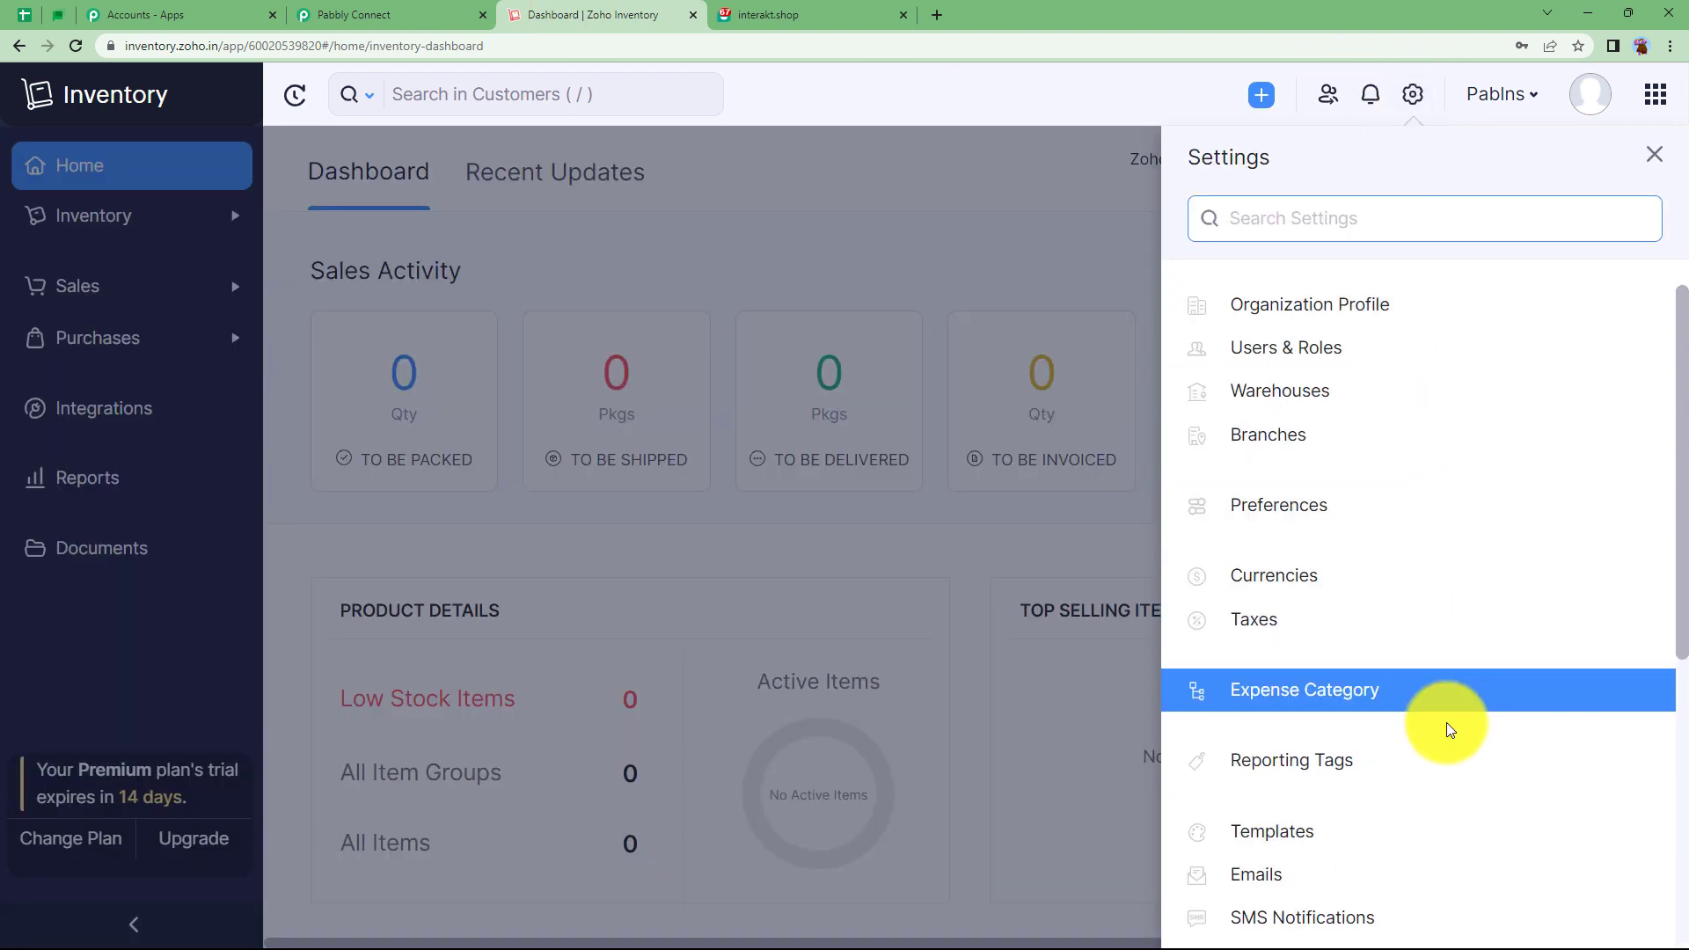
pyautogui.scroll(-3, 1450, 731)
pyautogui.click(1376, 735)
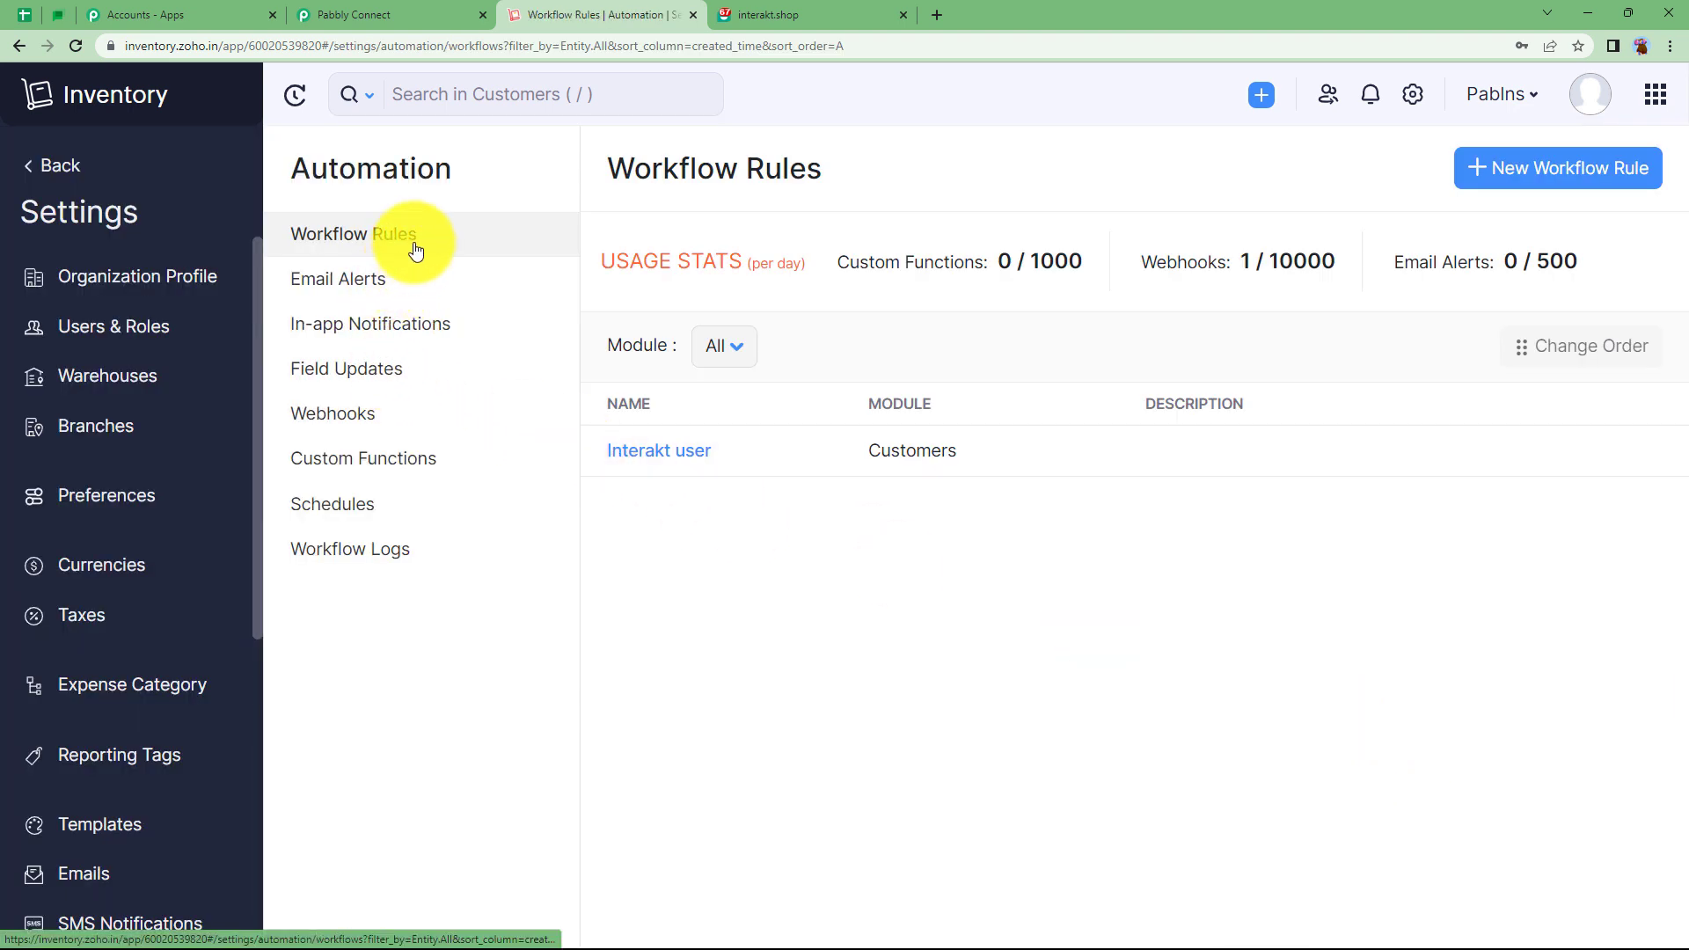
# Start a new Zoho webhook named 'Customer created' with Customers as its module.
pyautogui.click(357, 412)
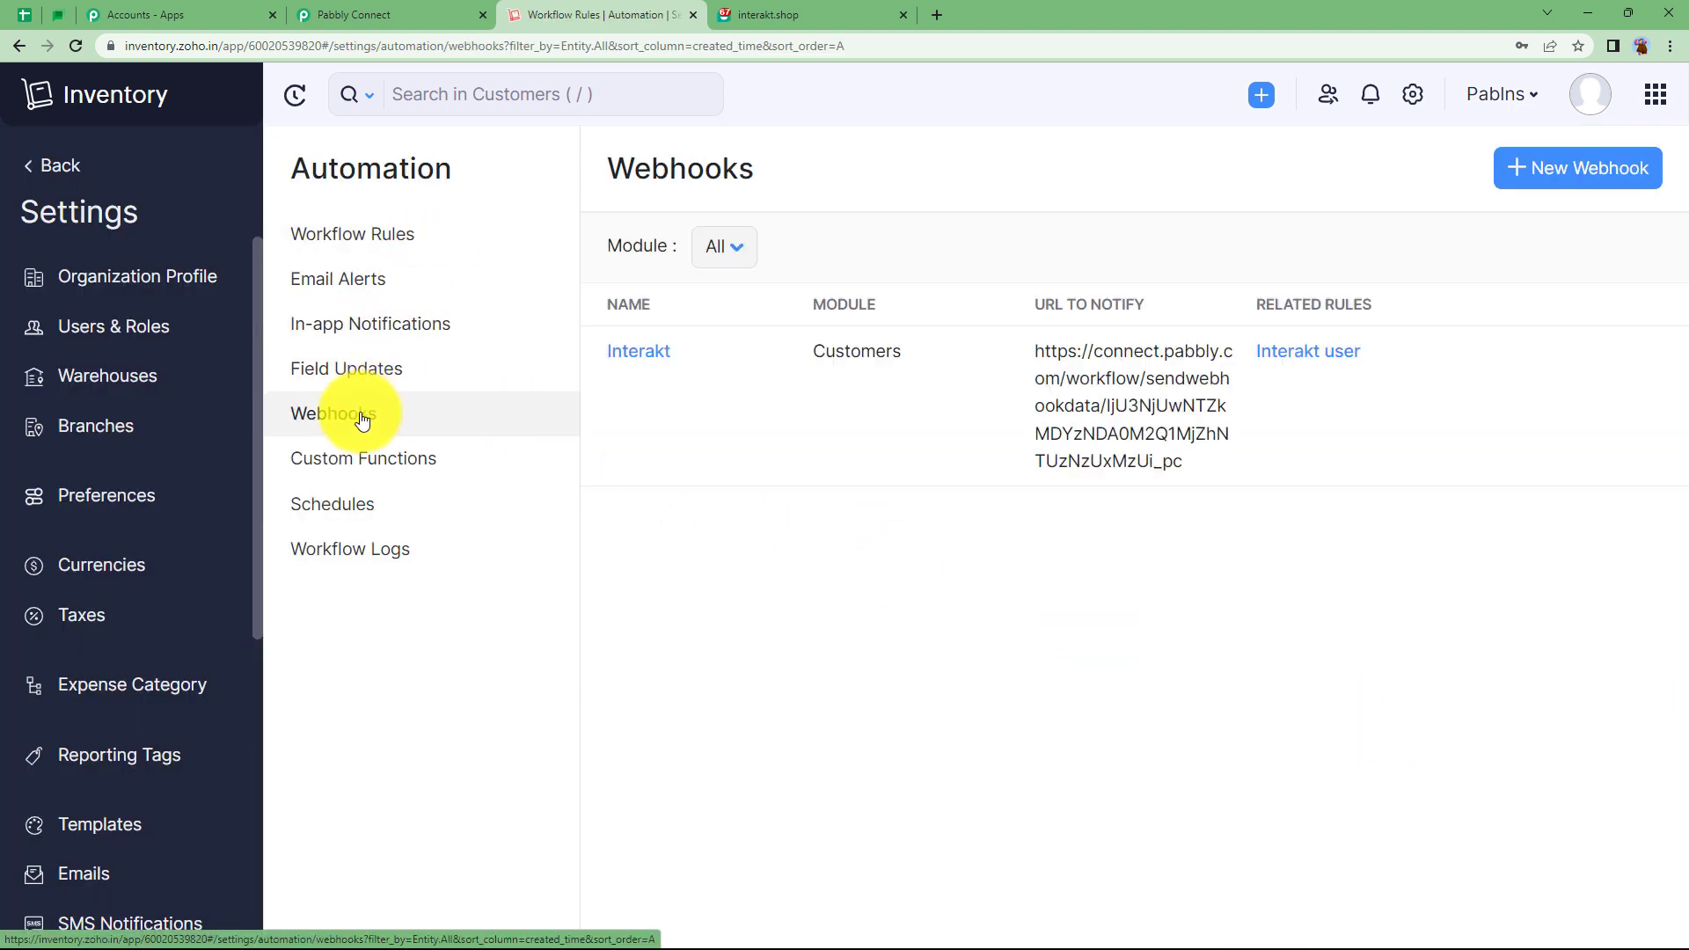
pyautogui.click(1590, 181)
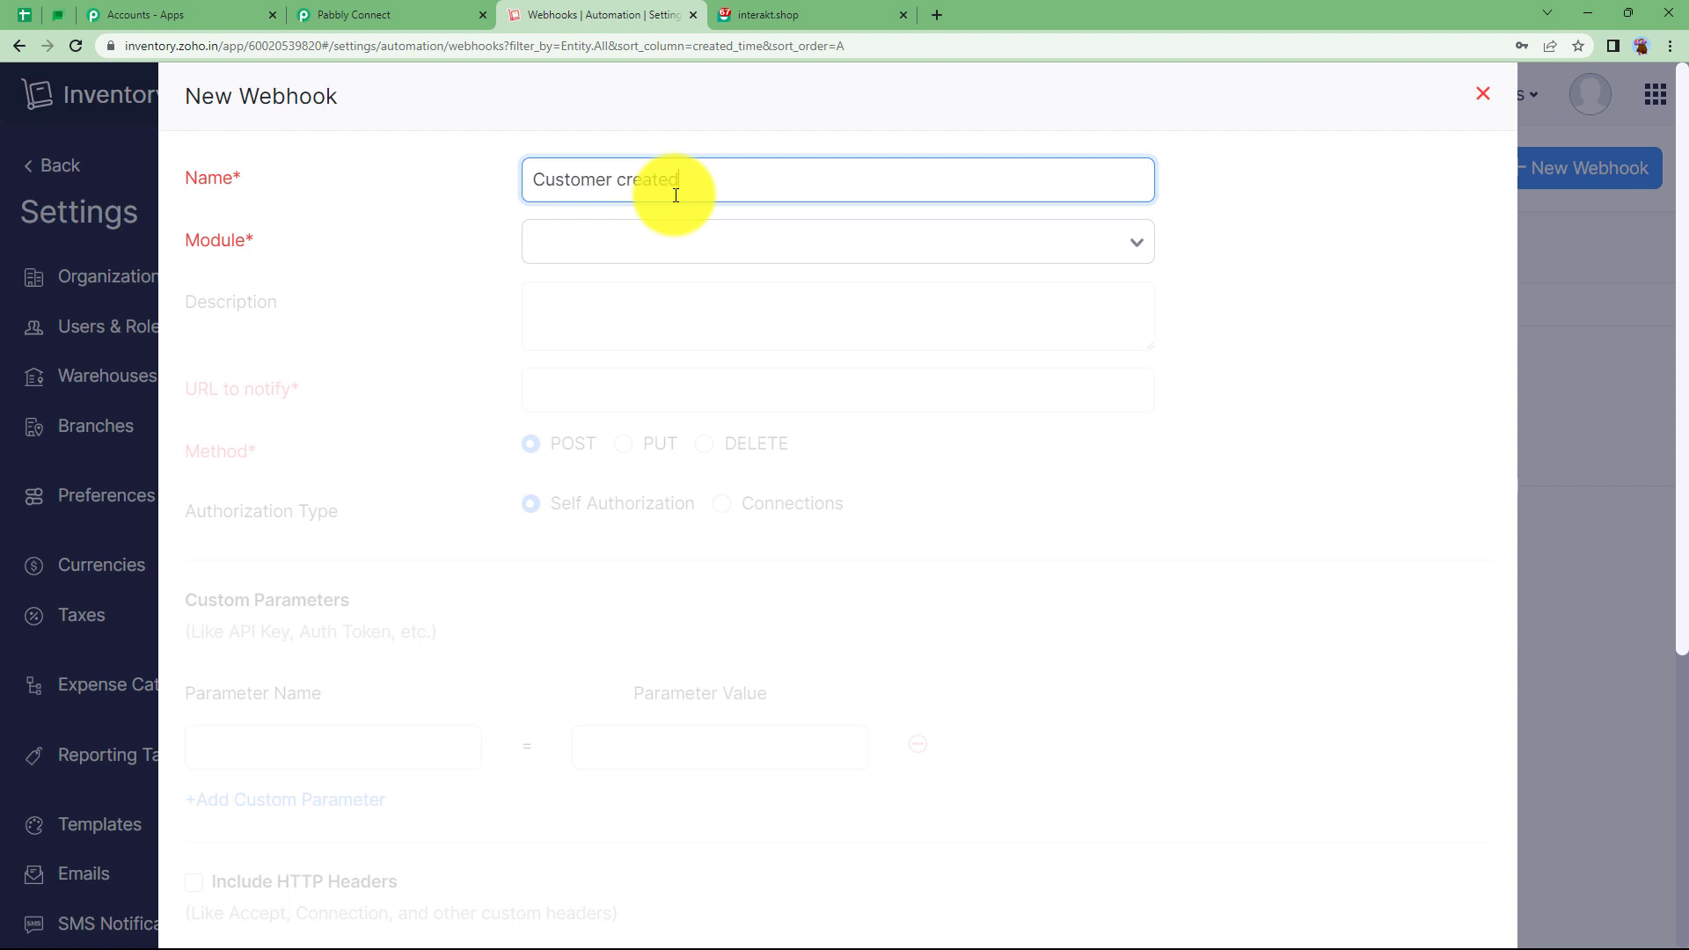
pyautogui.click(647, 250)
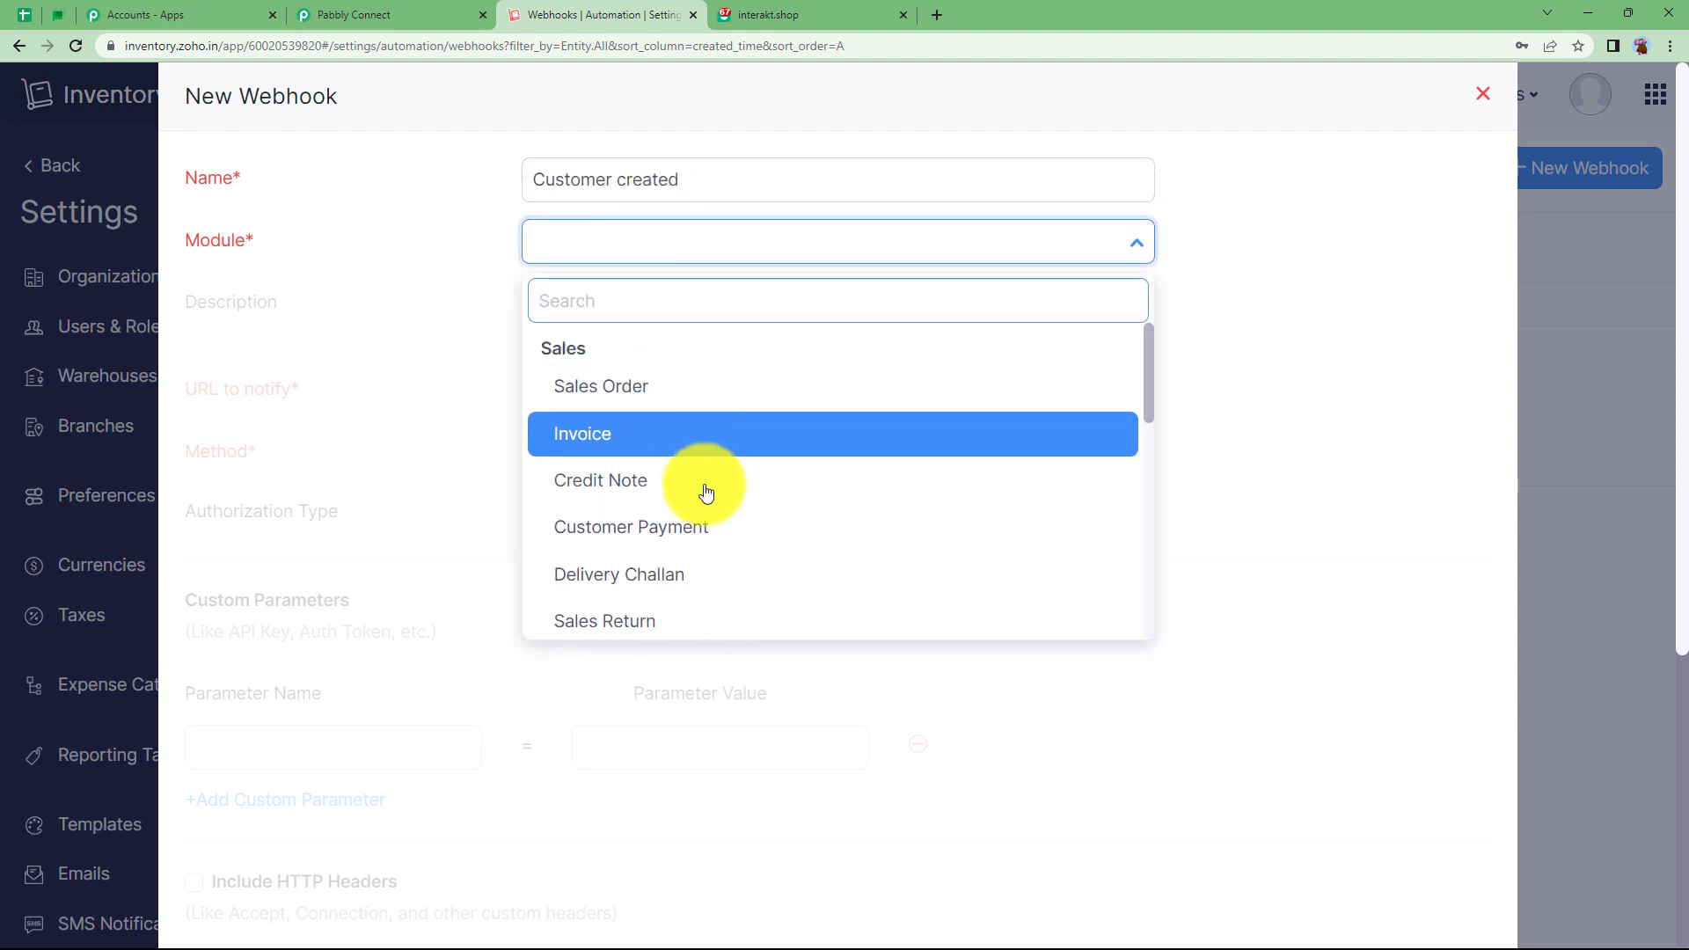
pyautogui.scroll(-2, 706, 491)
pyautogui.scroll(-3, 706, 491)
pyautogui.scroll(-2, 704, 483)
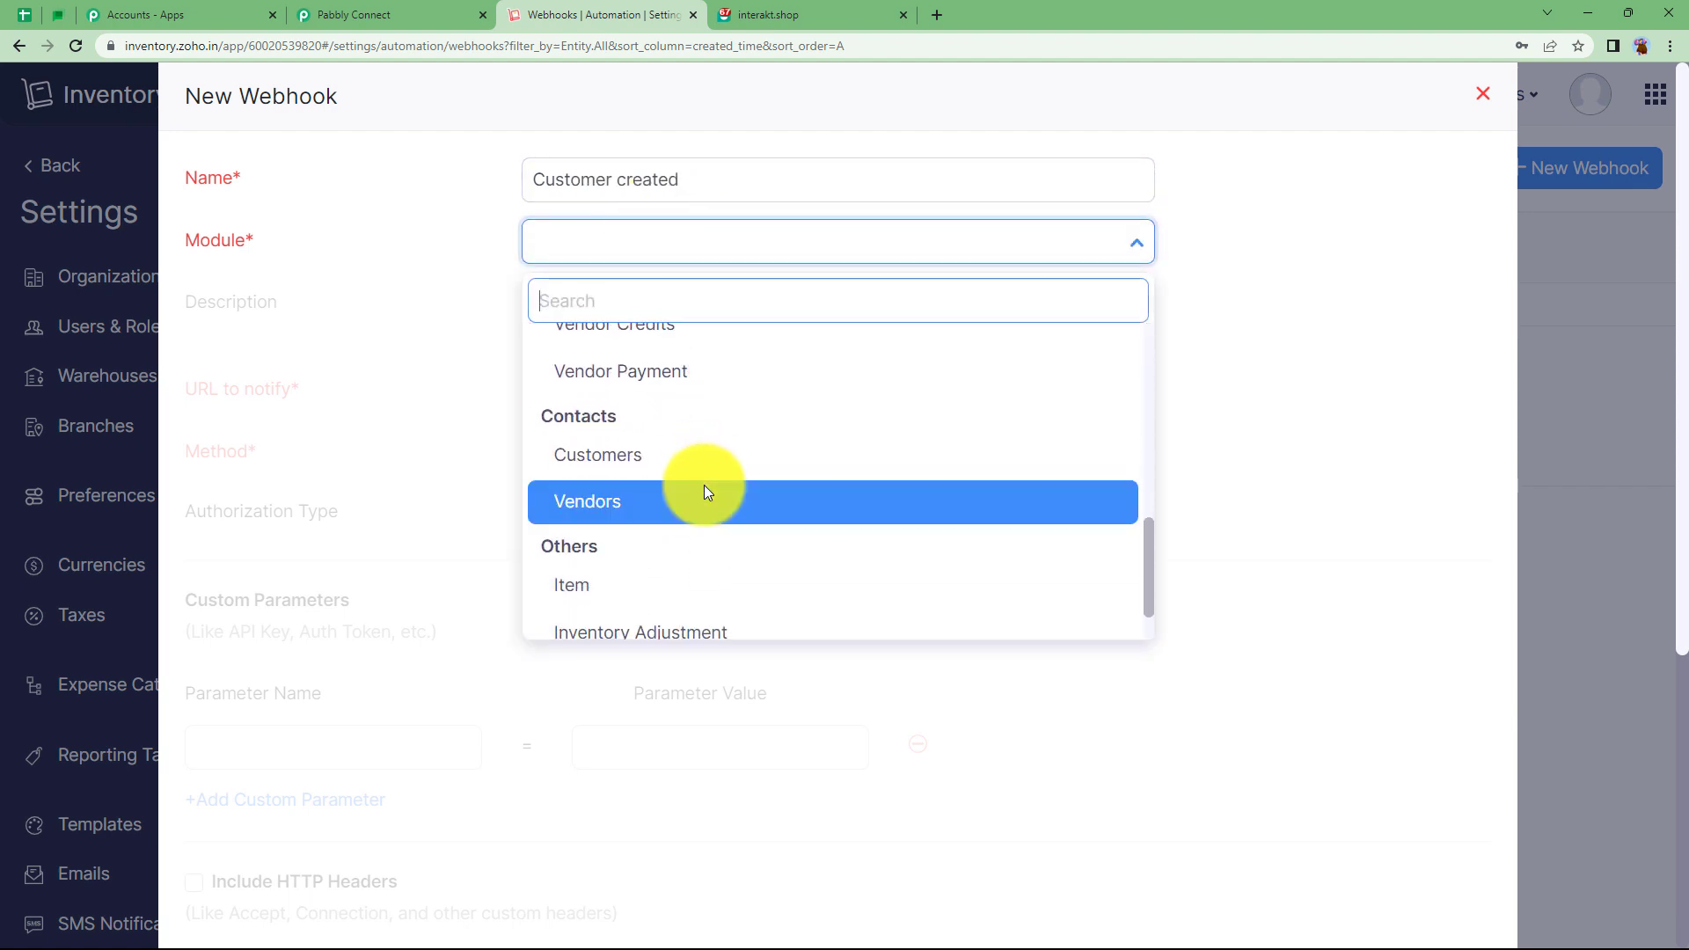
pyautogui.click(704, 470)
pyautogui.click(683, 391)
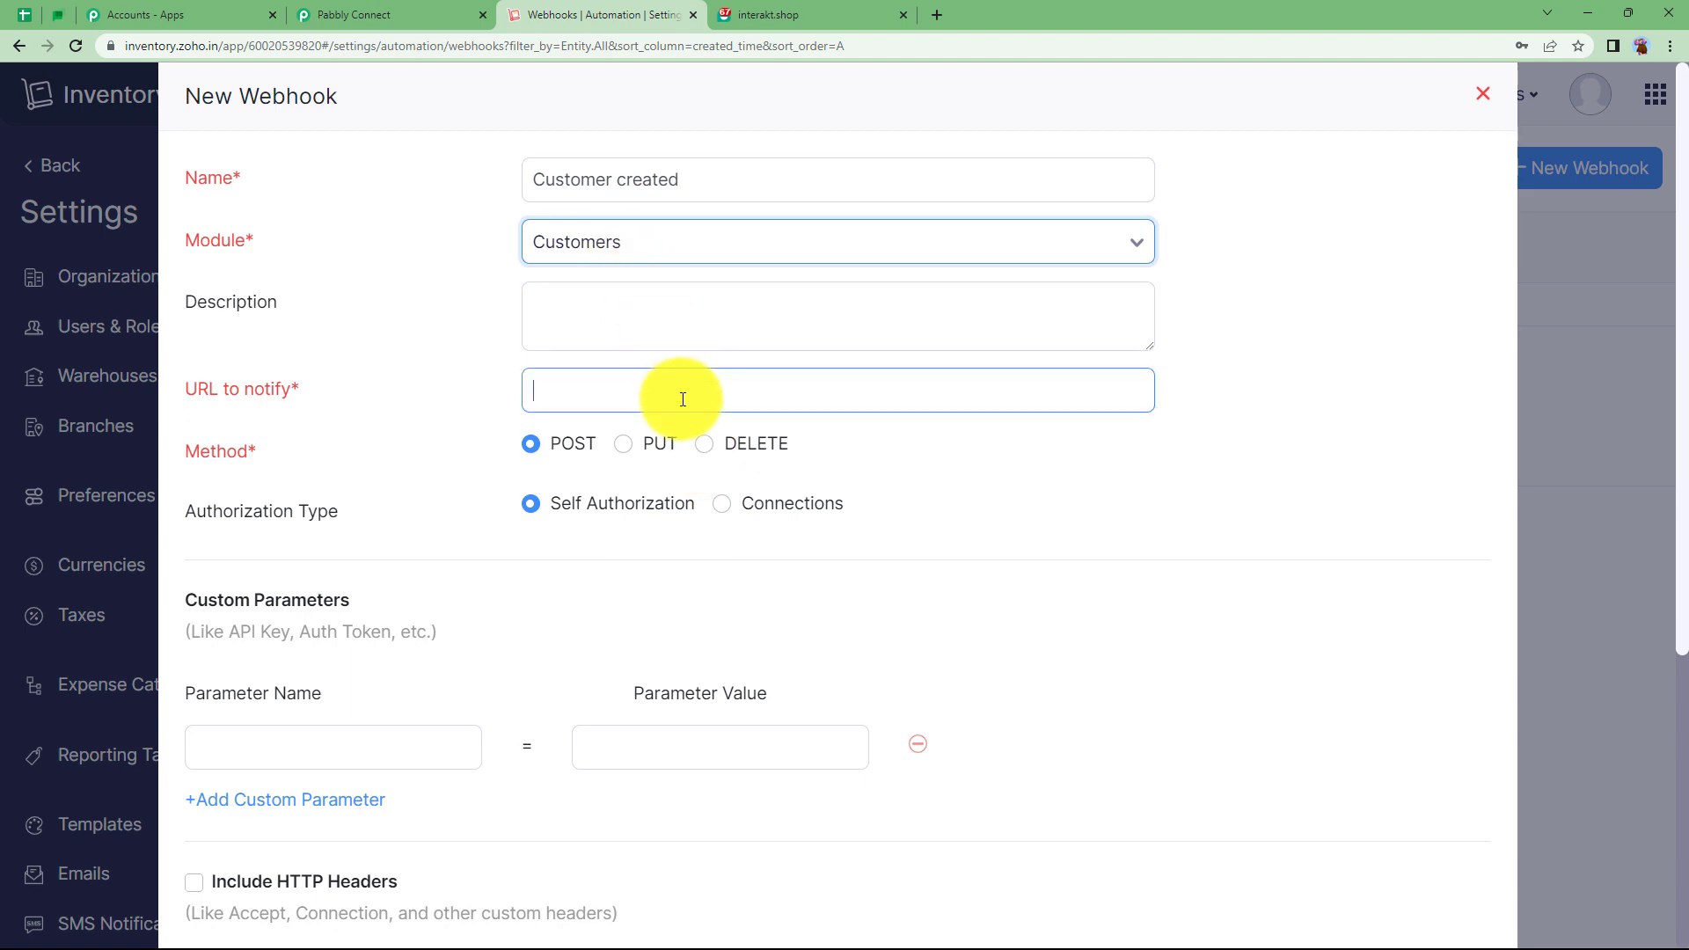
# Copy Pabbly's webhook URL so the trigger starts waiting for a webhook response.
pyautogui.click(414, 15)
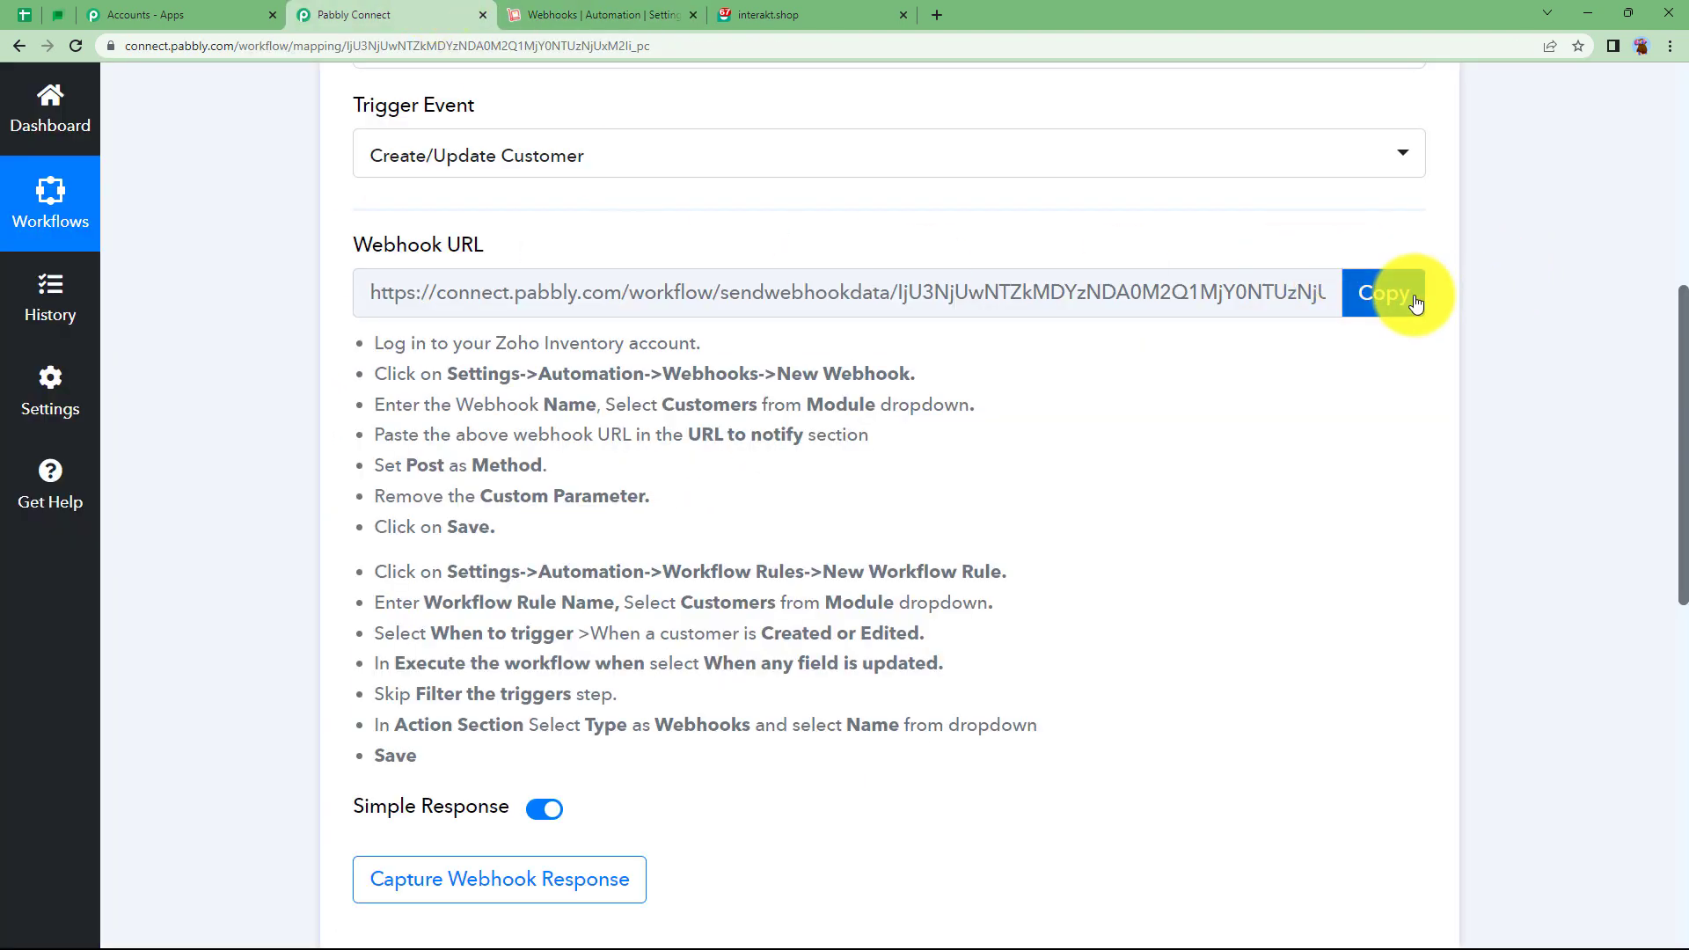
pyautogui.click(1412, 299)
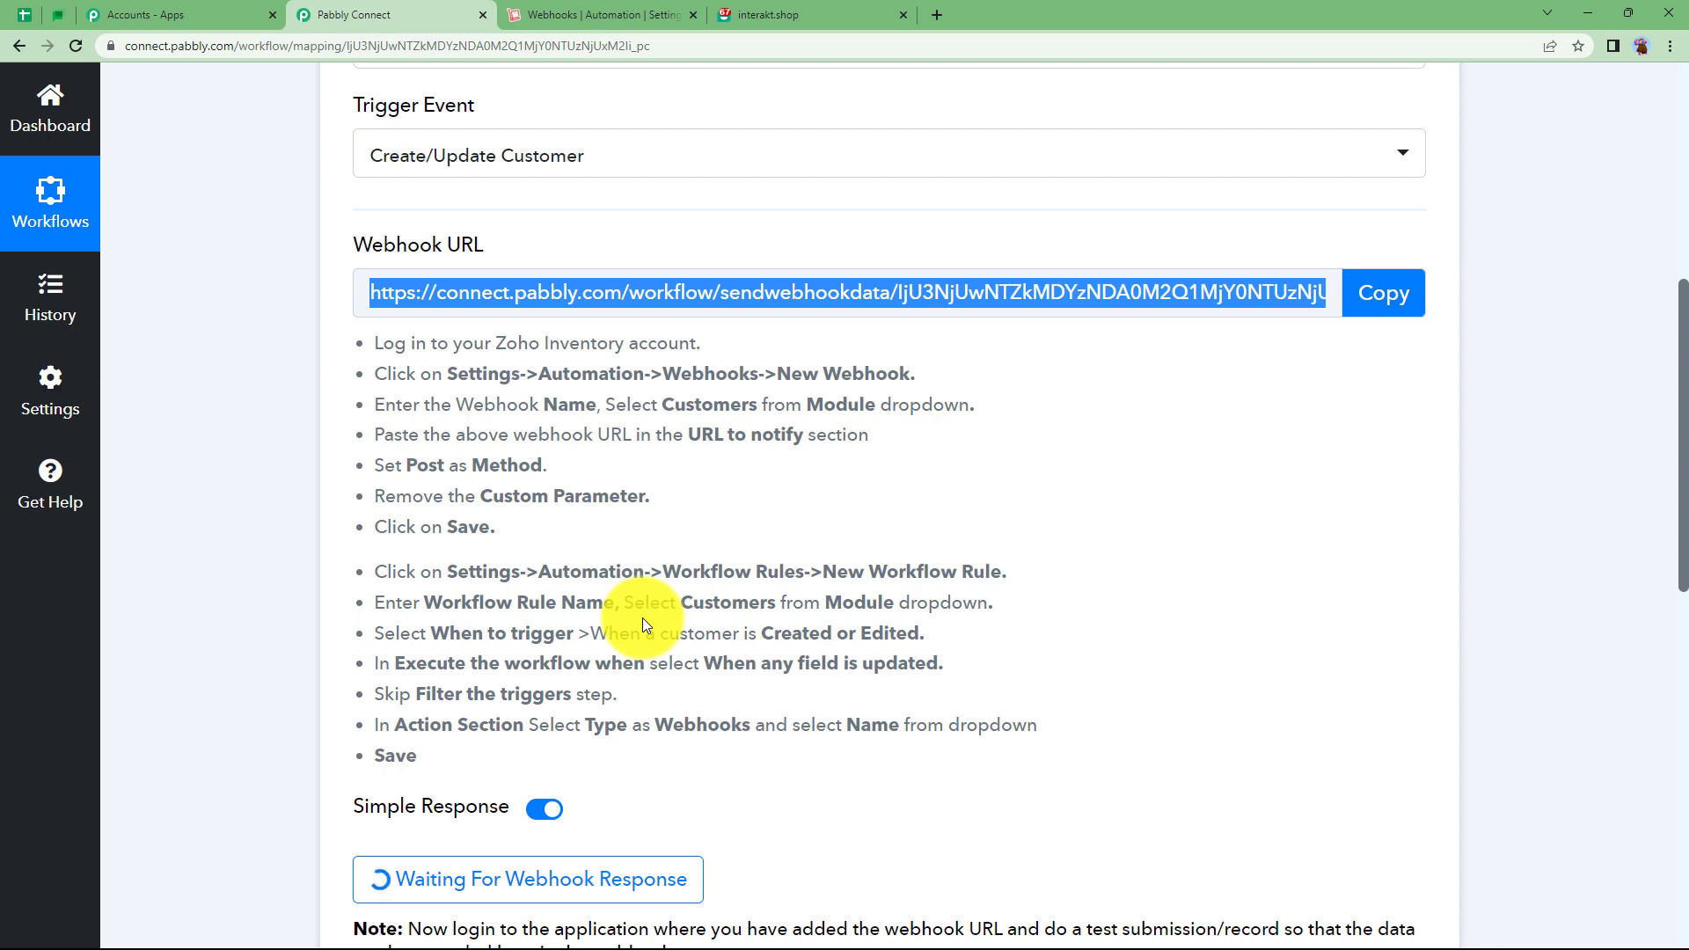
pyautogui.scroll(-2, 364, 605)
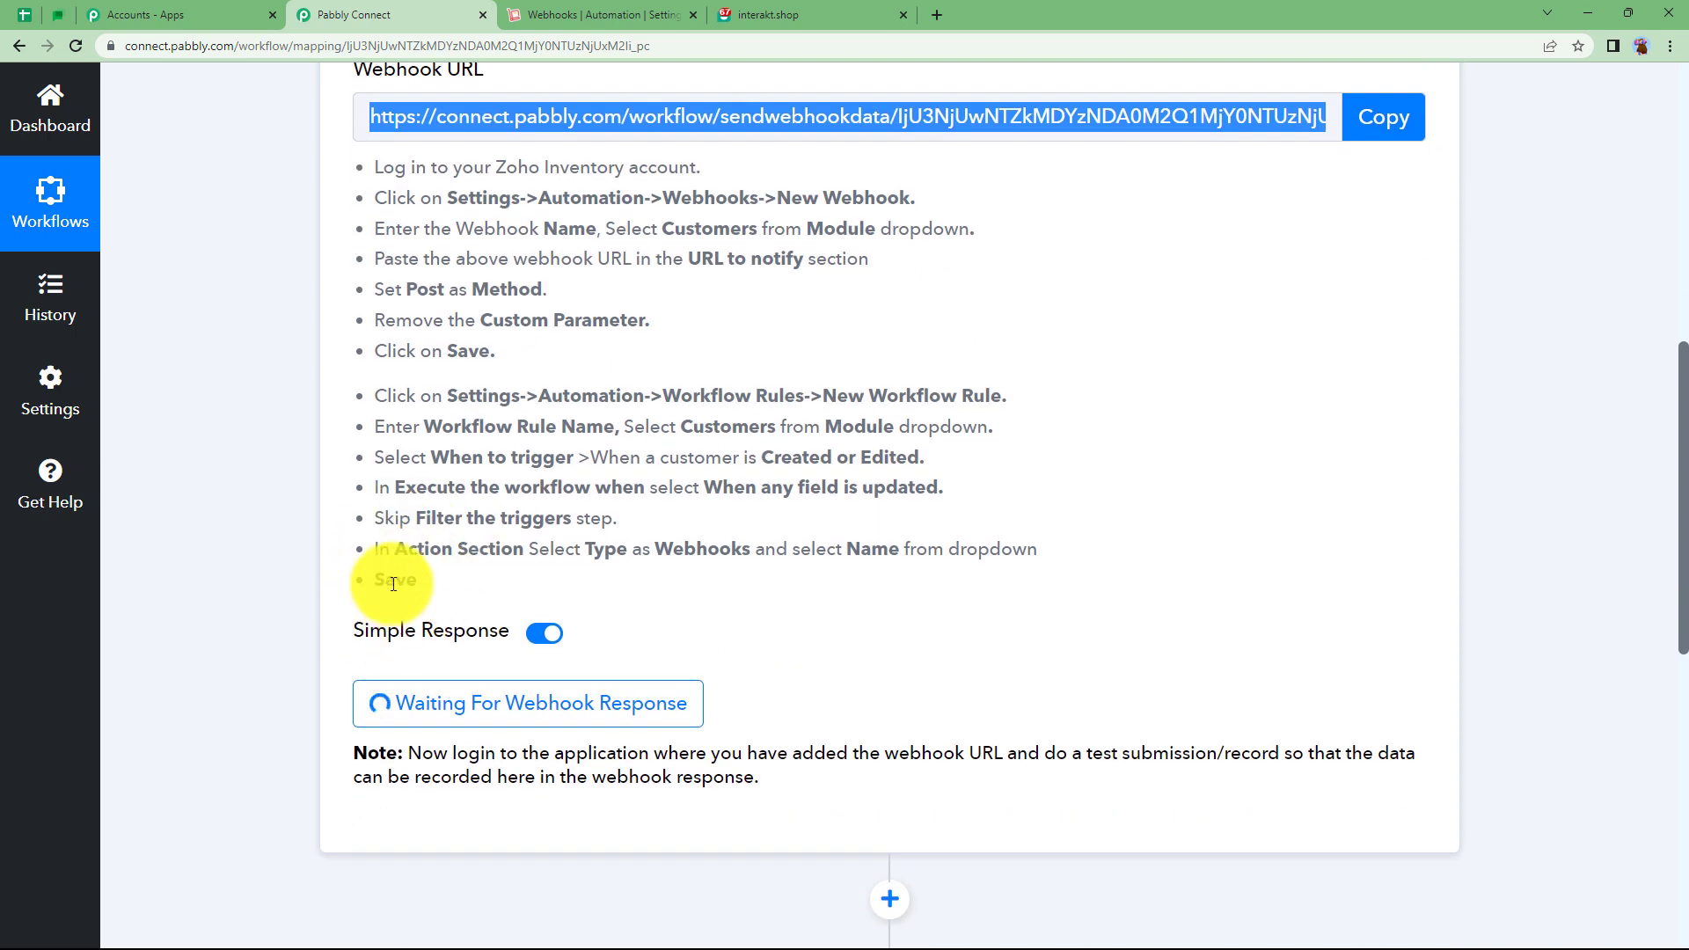
pyautogui.click(572, 15)
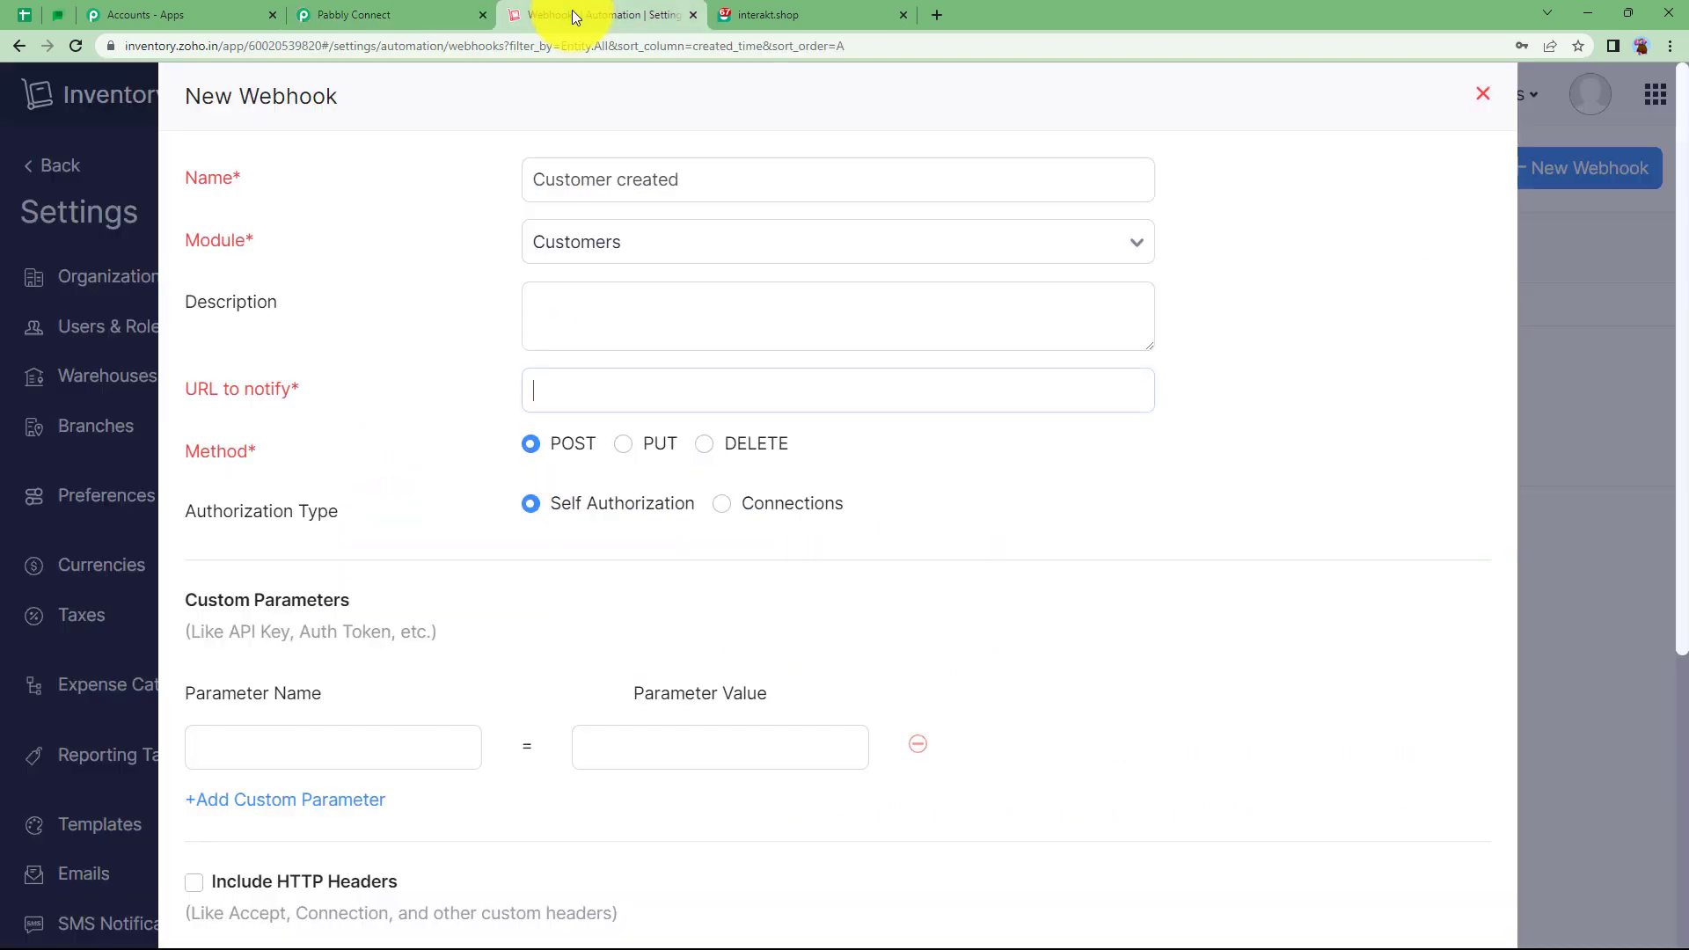
# Paste the Pabbly URL as URL to notify, drop the empty parameter row, and save the webhook.
pyautogui.hotkey('ctrl', 'v')
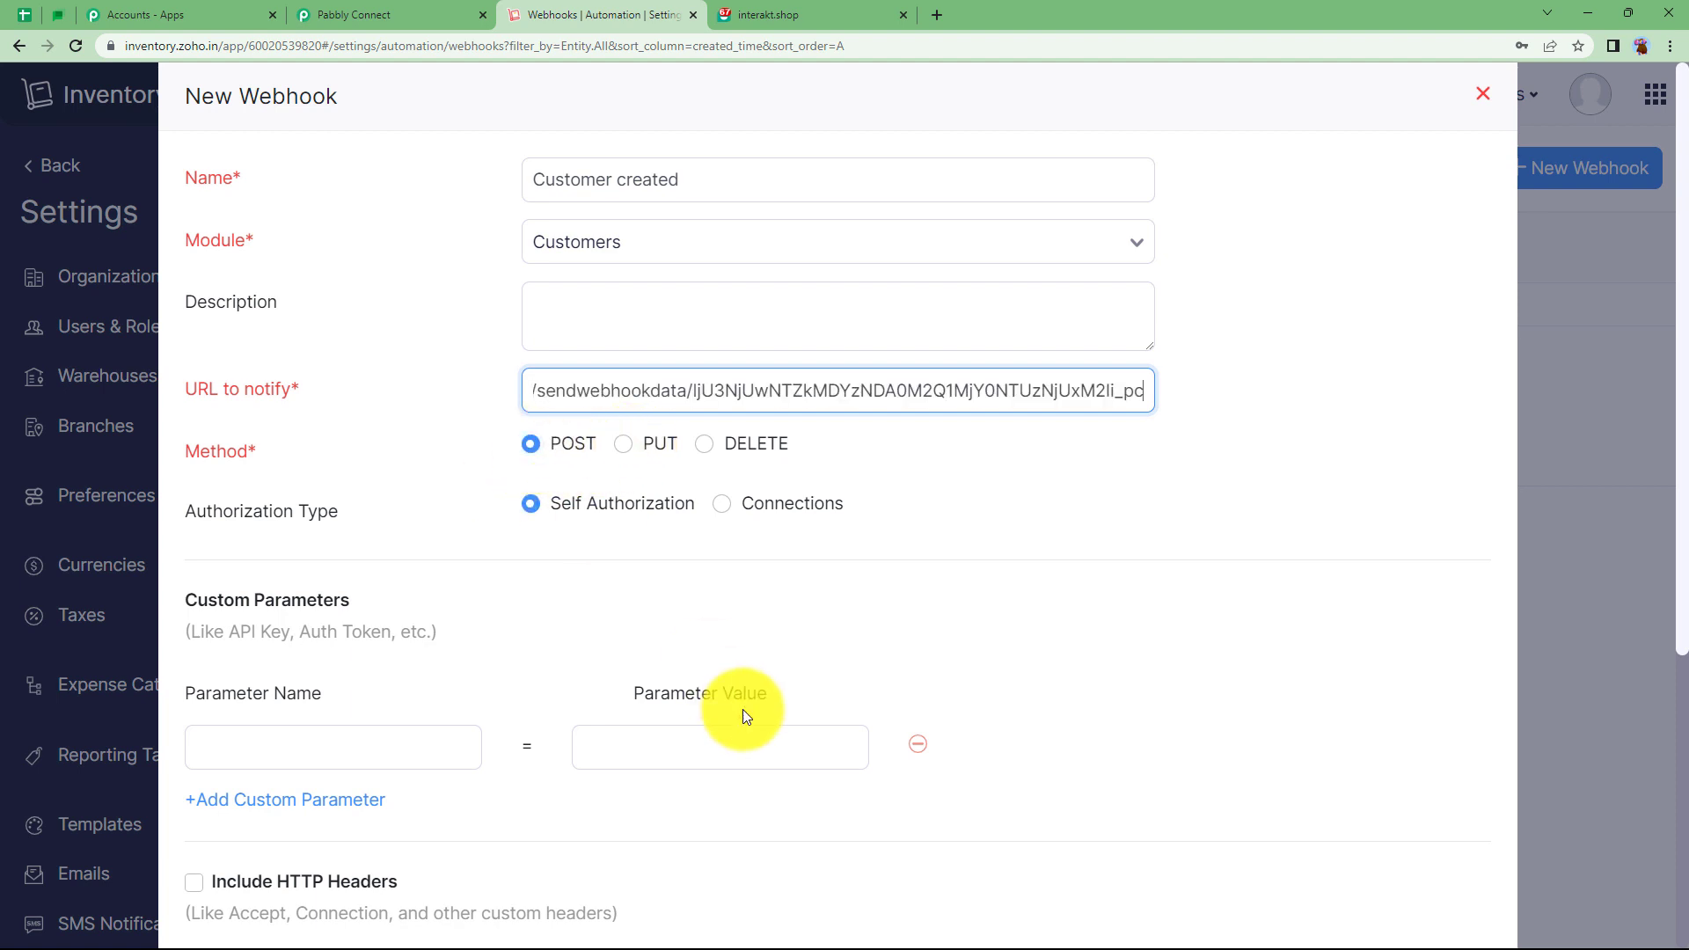
pyautogui.click(918, 744)
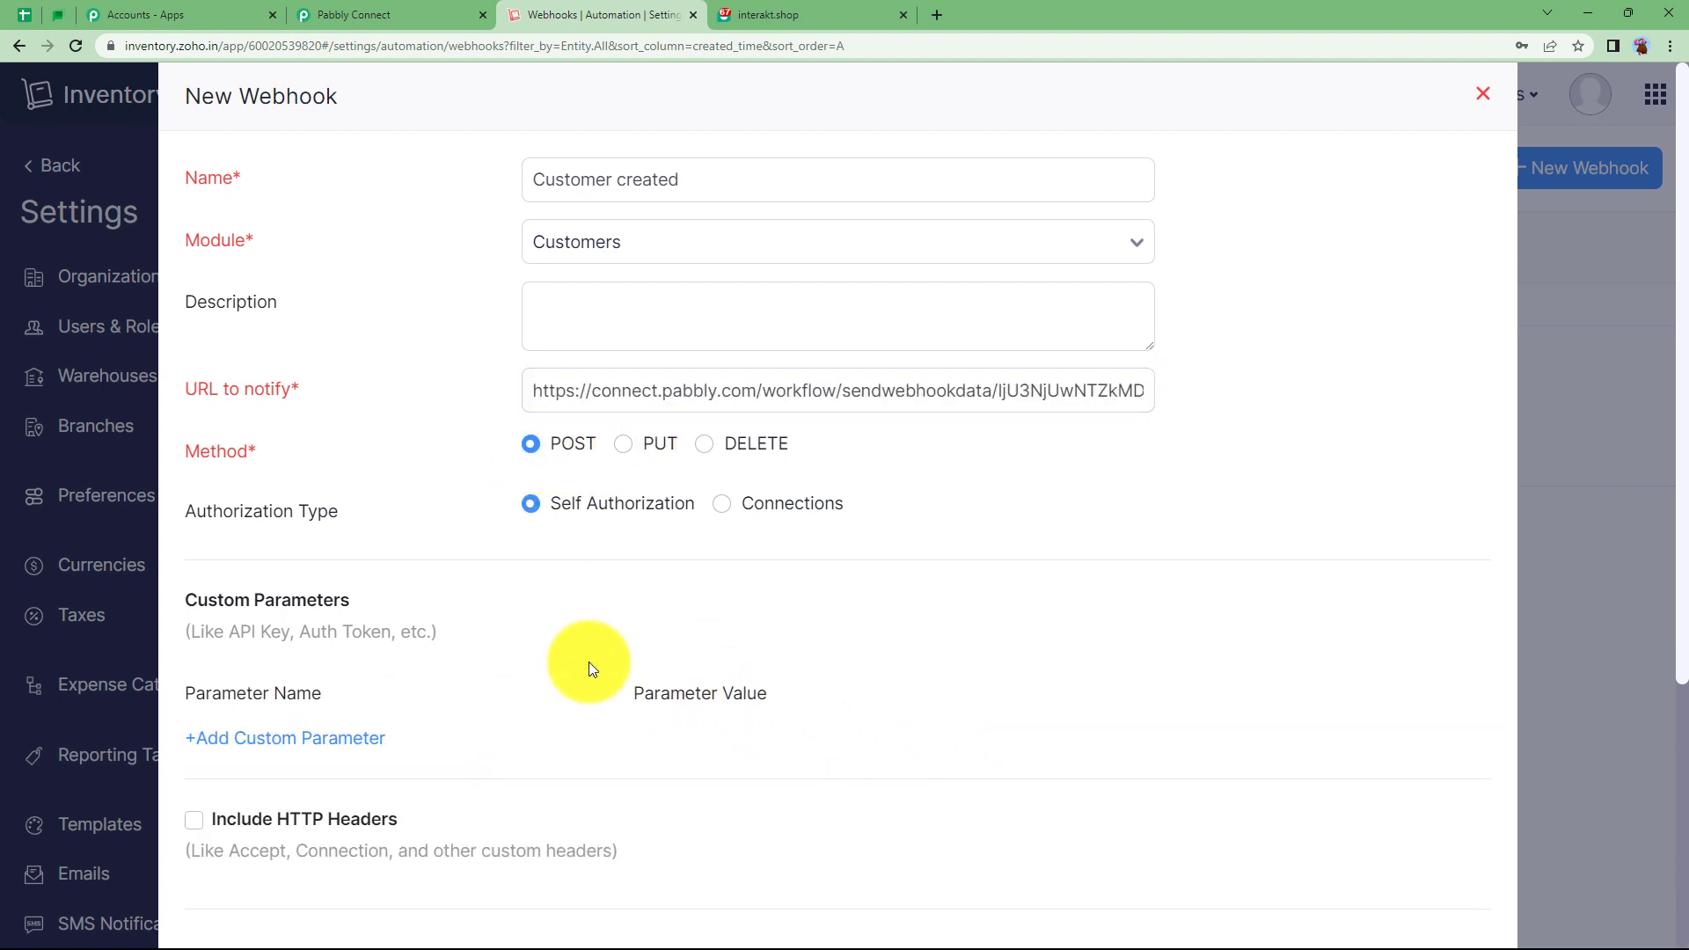
pyautogui.scroll(-4, 588, 661)
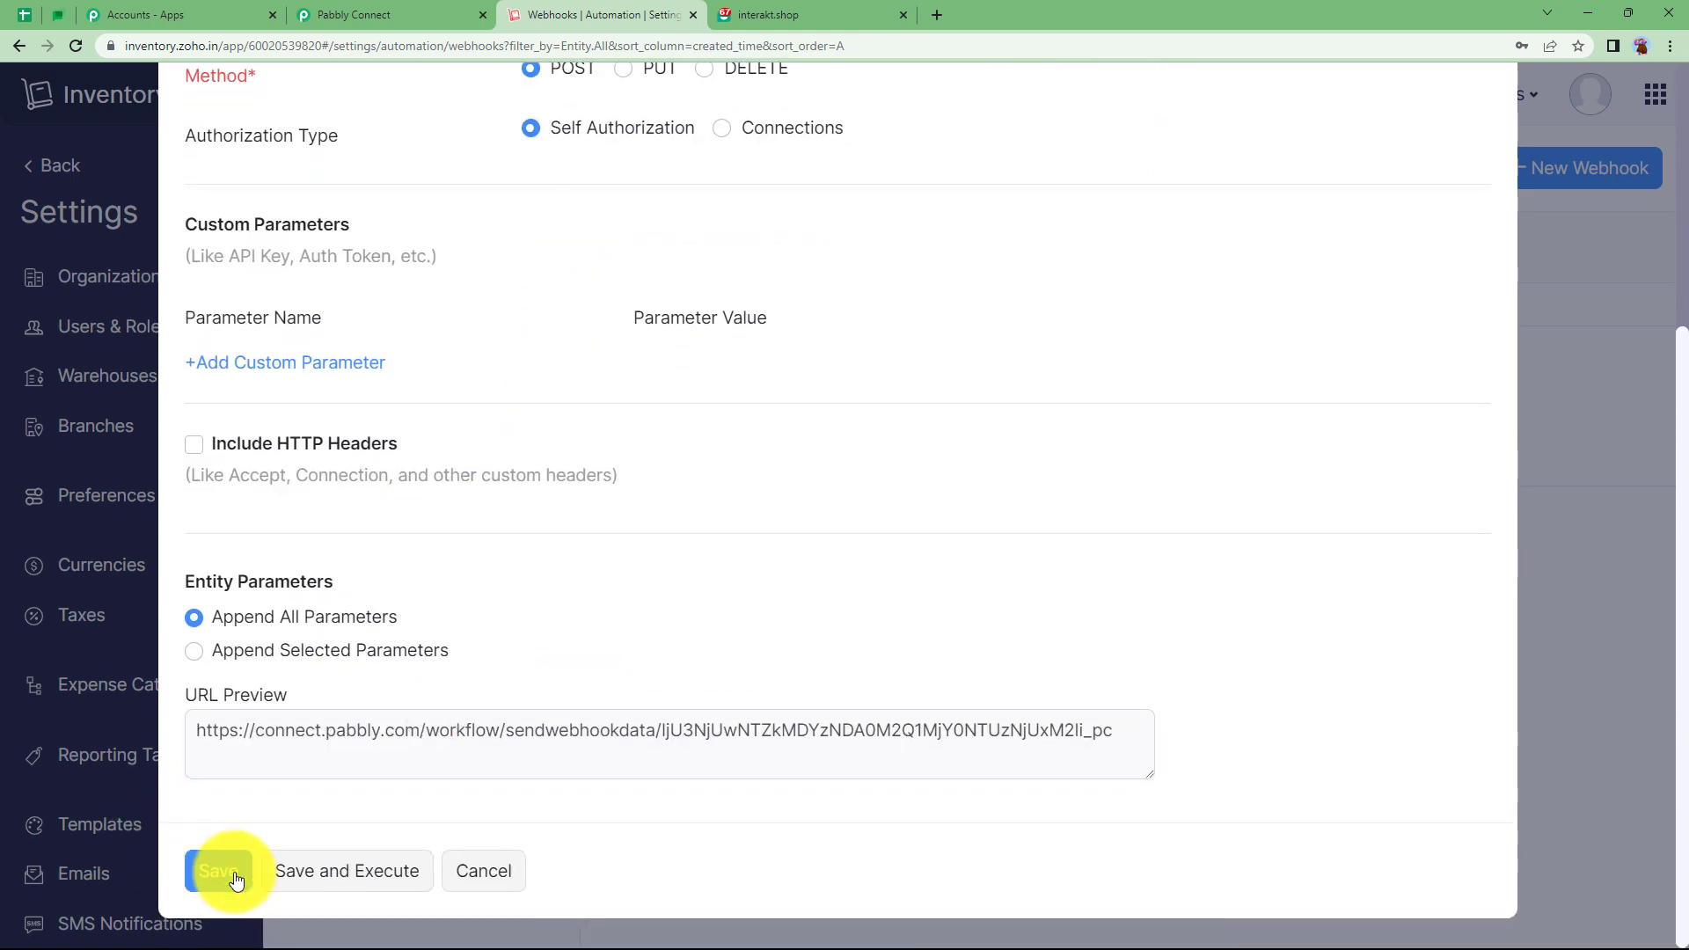
pyautogui.click(236, 879)
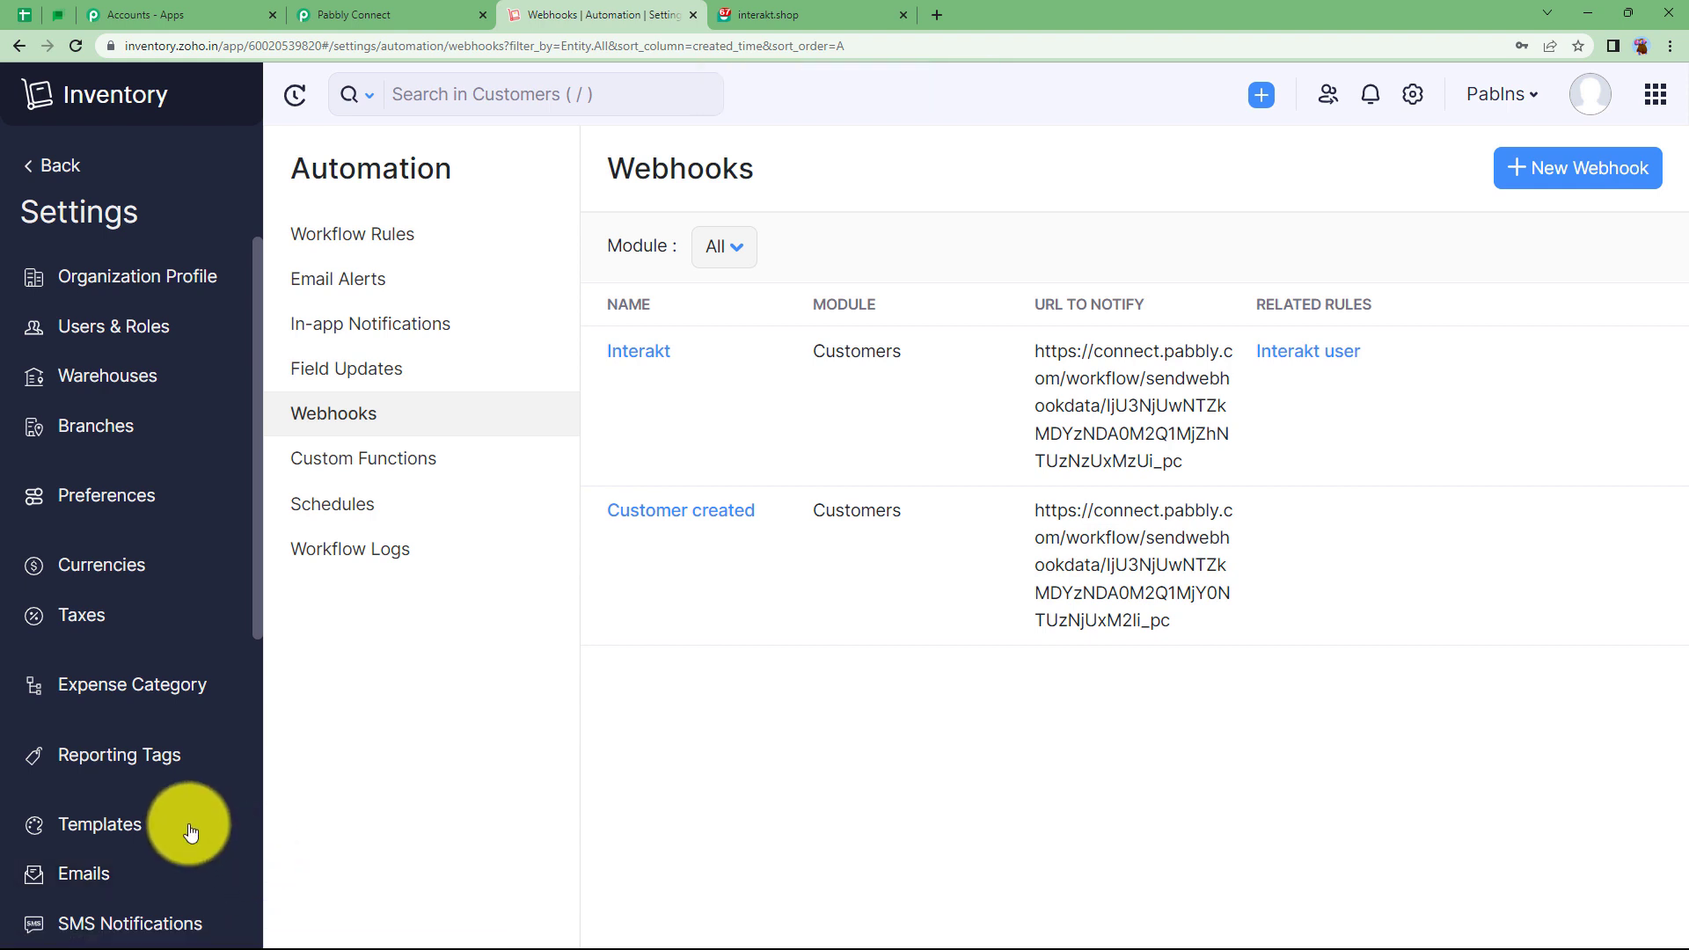
pyautogui.click(401, 250)
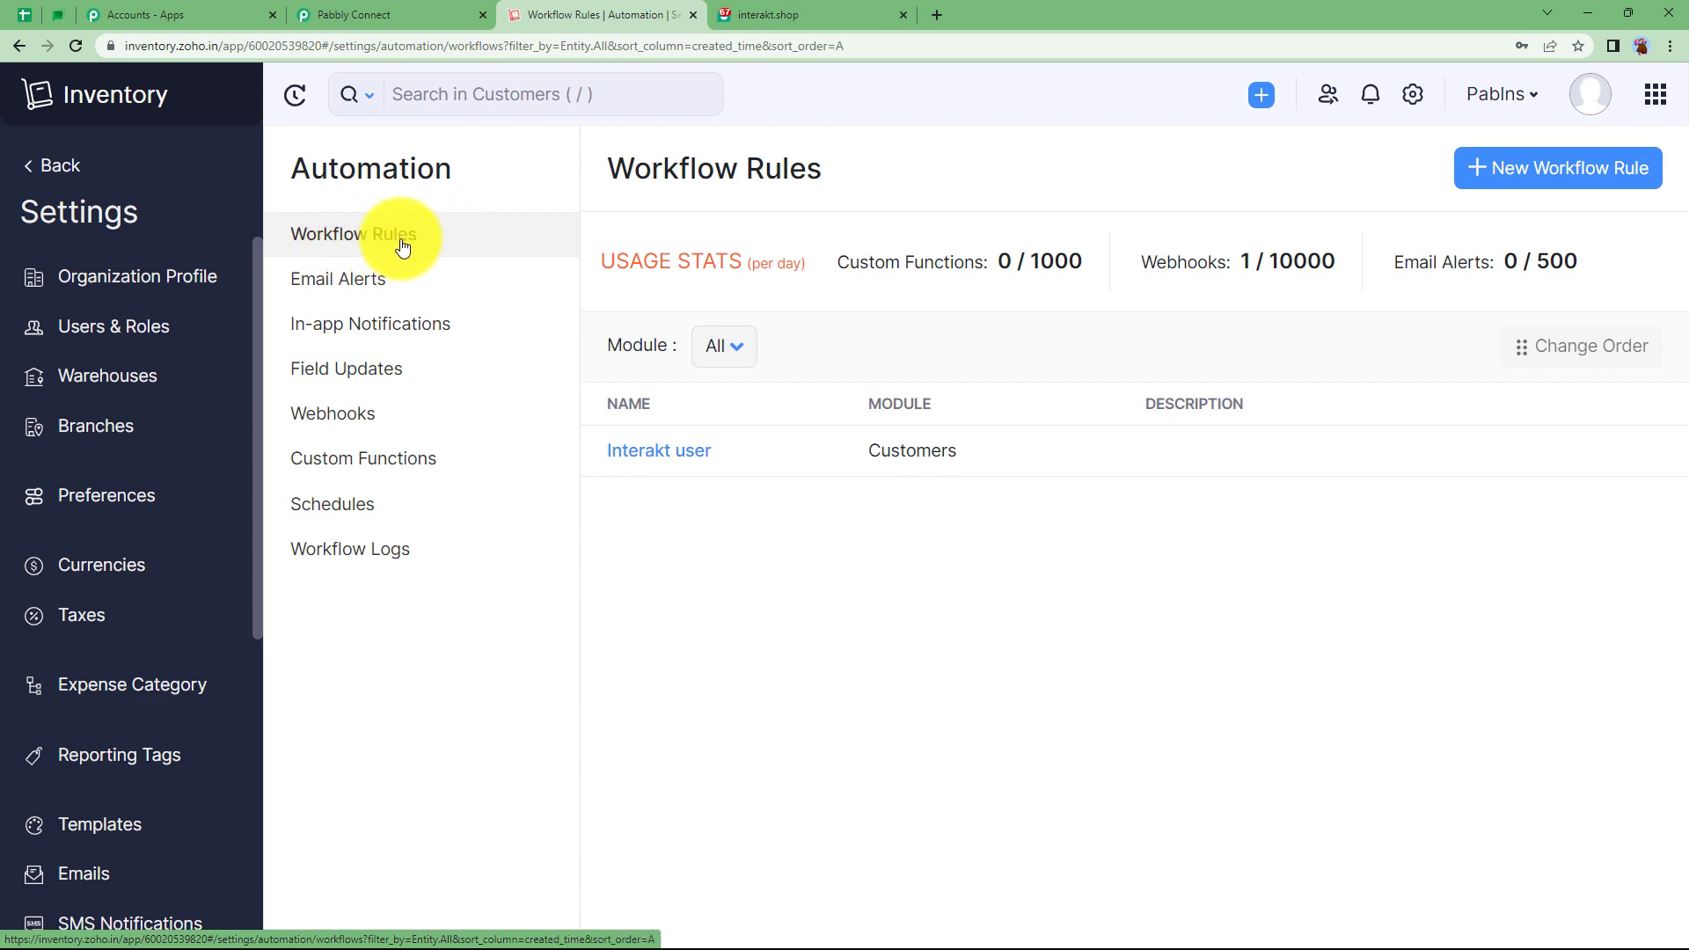
# Check the Pabbly instructions, then start a new Zoho workflow rule named 'When customer is created/updated'.
pyautogui.click(396, 15)
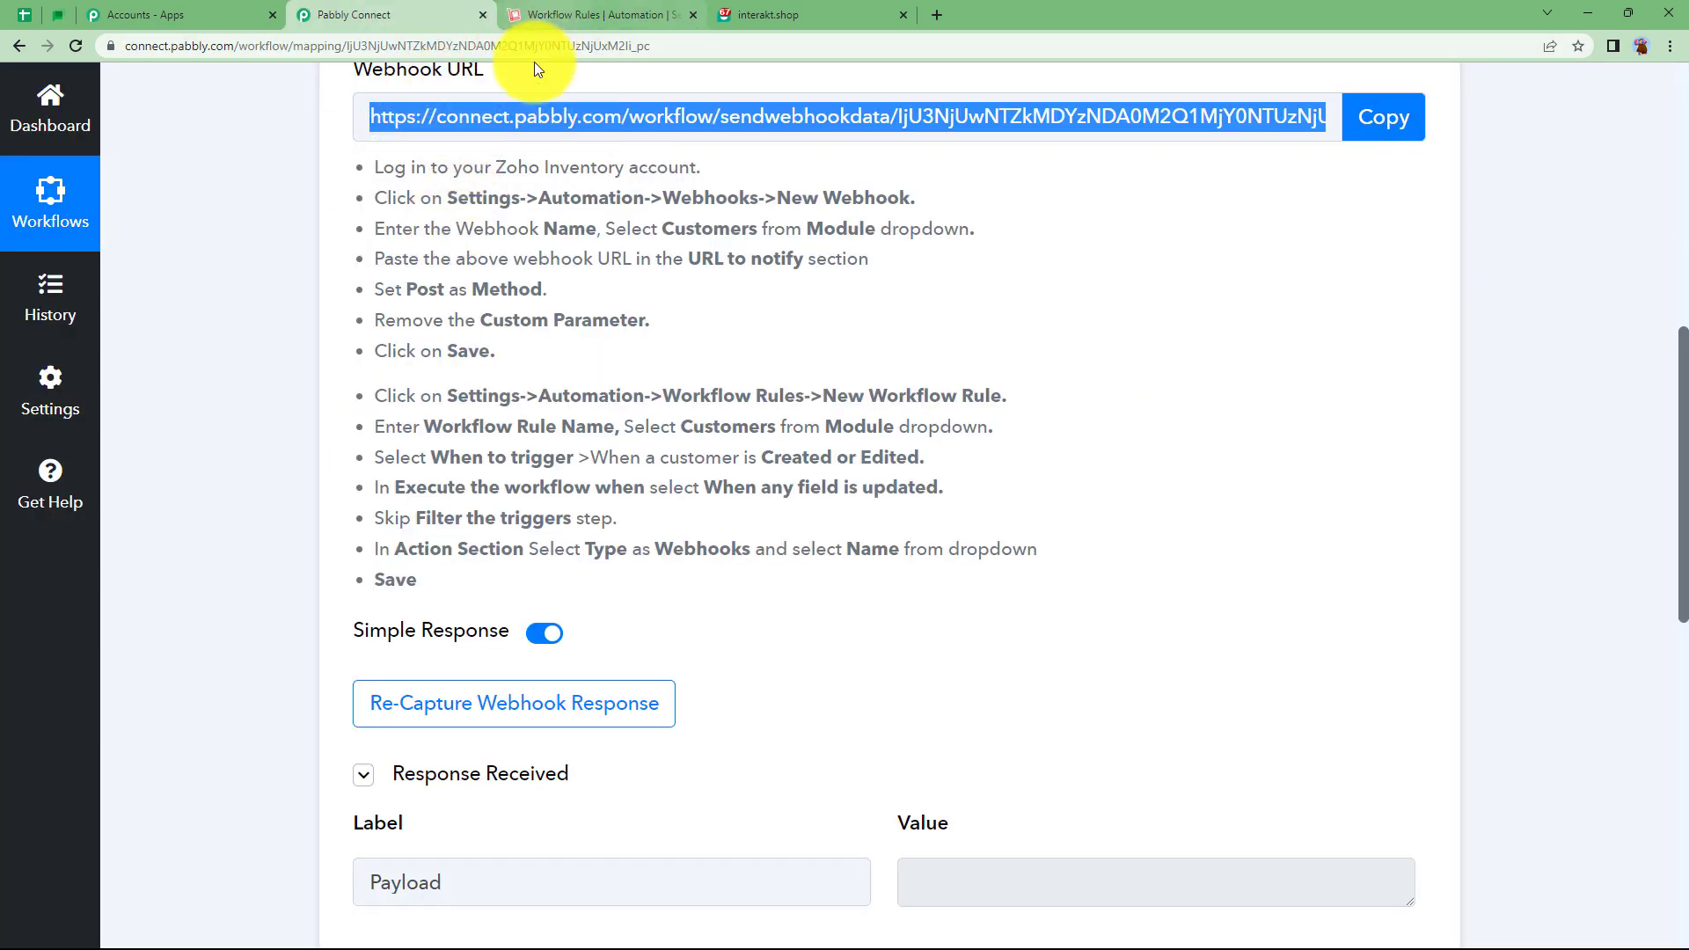
pyautogui.scroll(2, 427, 157)
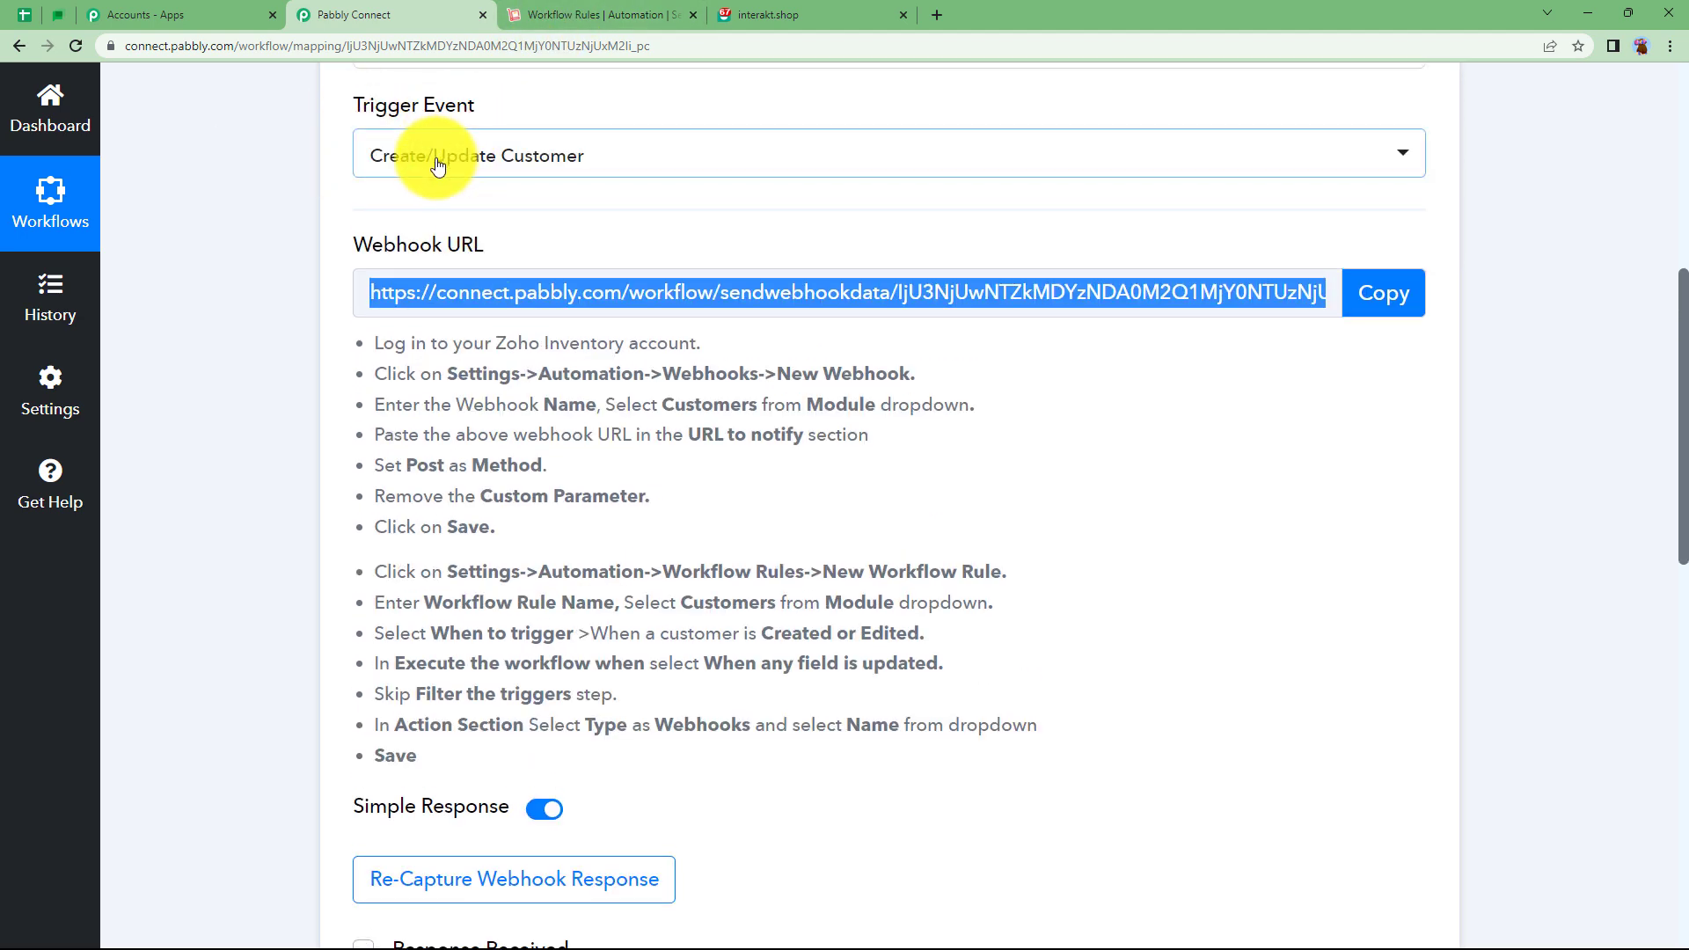
pyautogui.click(520, 17)
pyautogui.click(1597, 171)
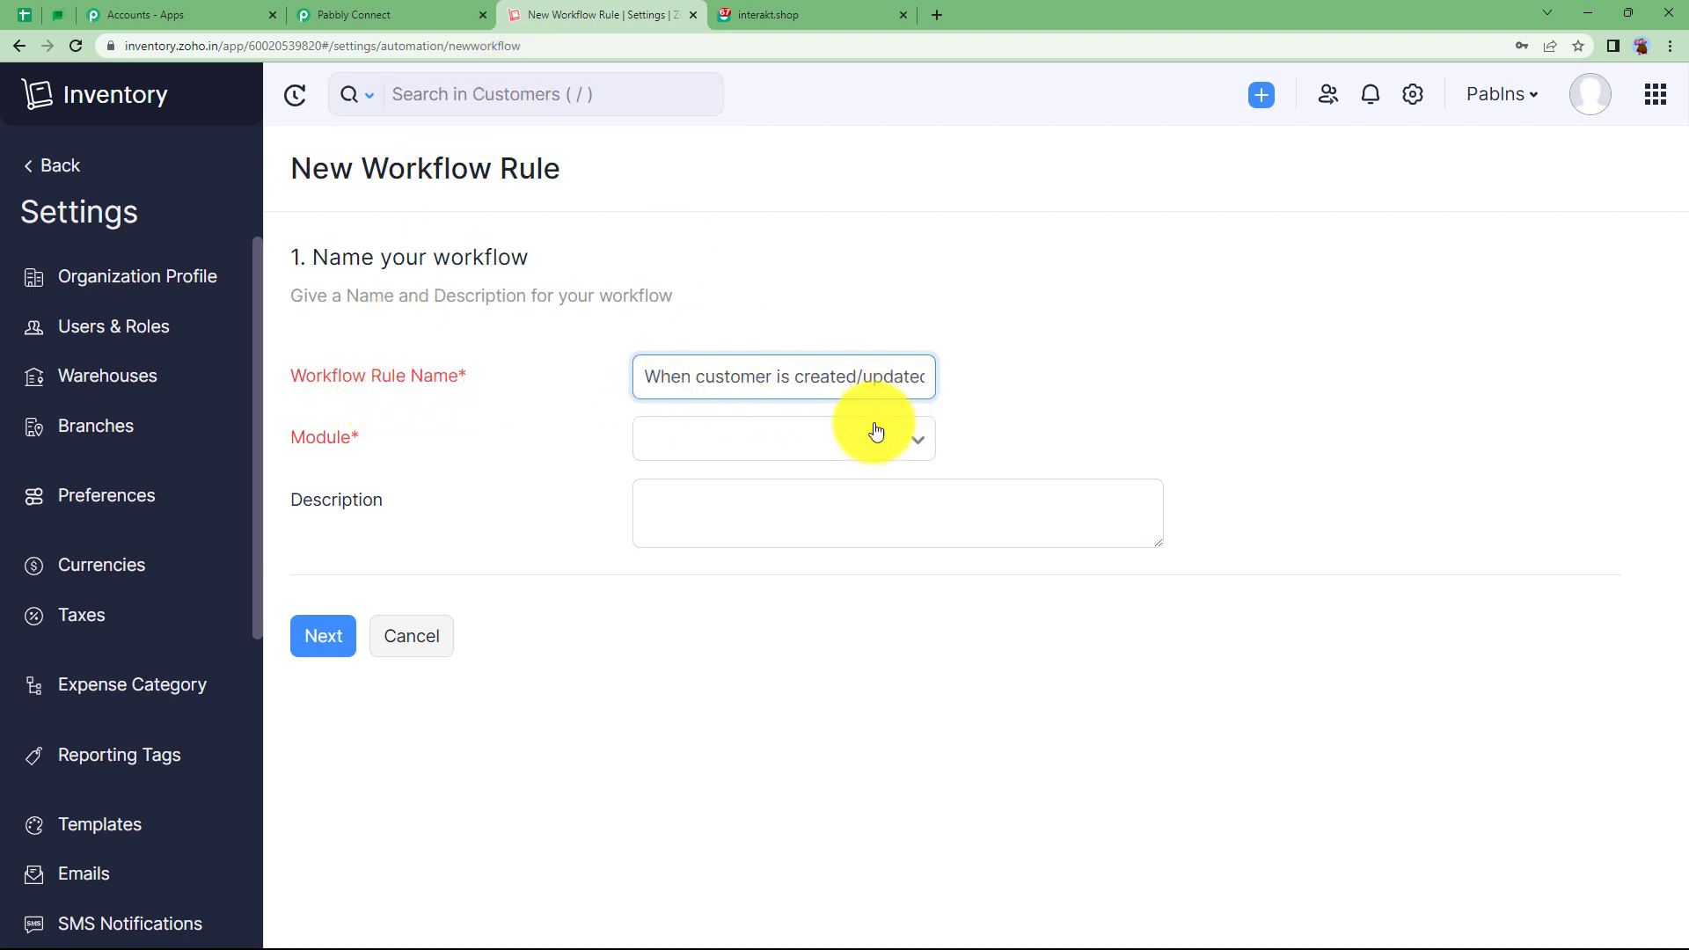
# Set the rule's module to Customers, triggering on Created or Edited when any field is updated.
pyautogui.click(830, 448)
pyautogui.scroll(-1, 842, 686)
pyautogui.scroll(-5, 842, 695)
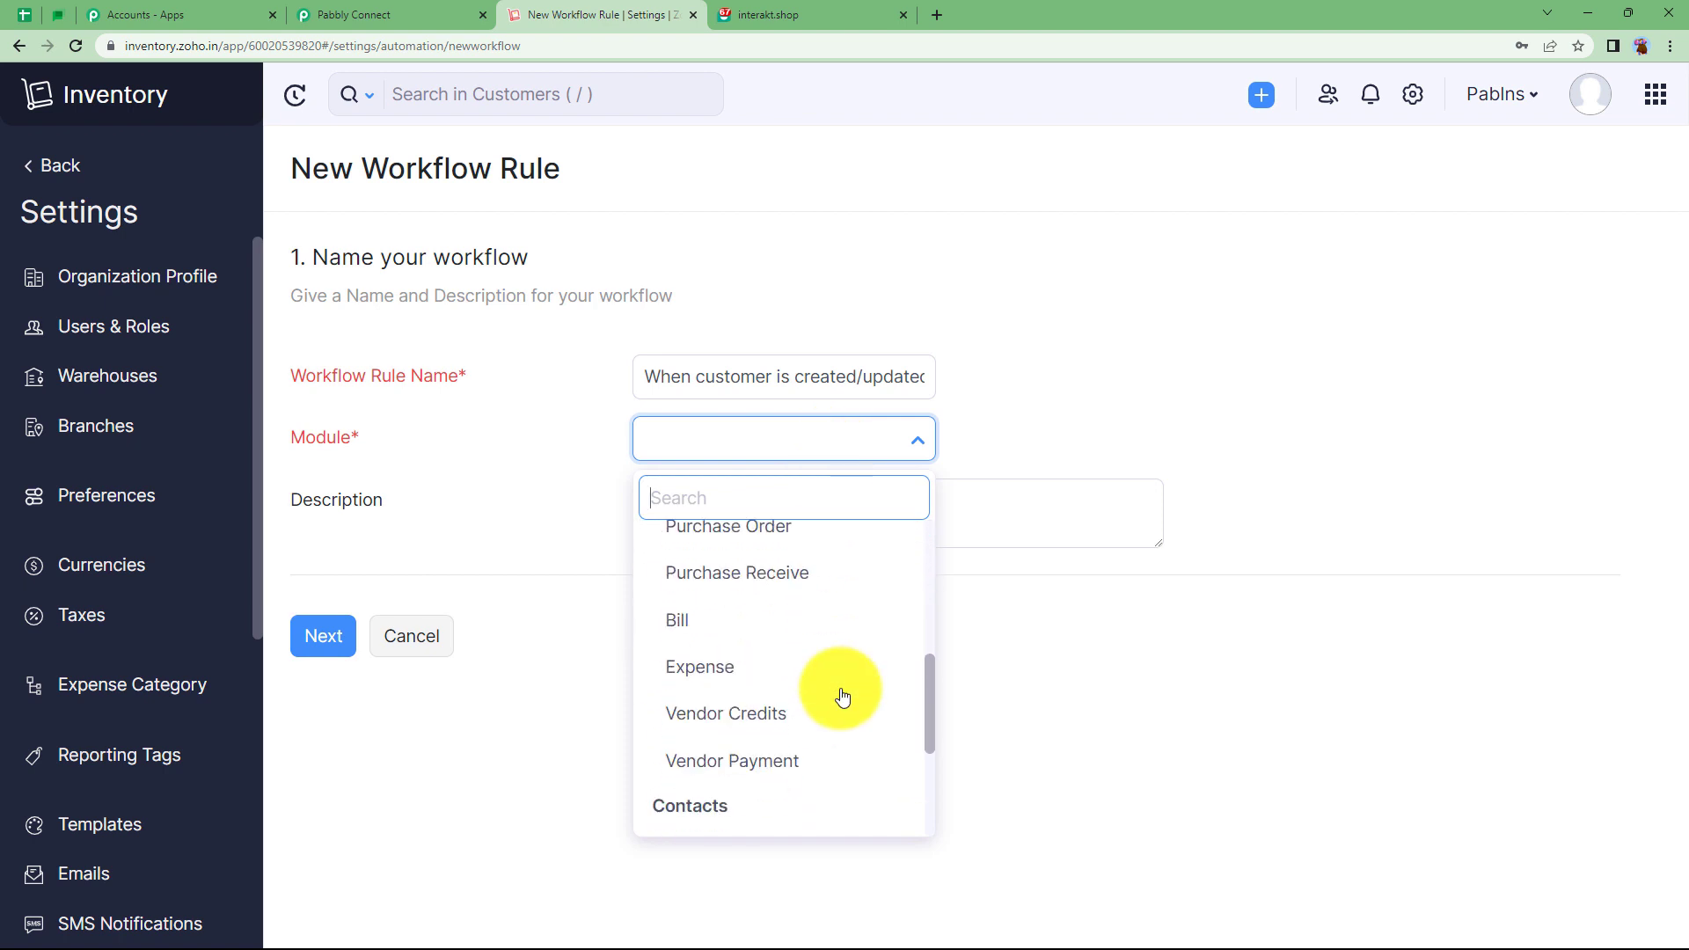
pyautogui.click(803, 660)
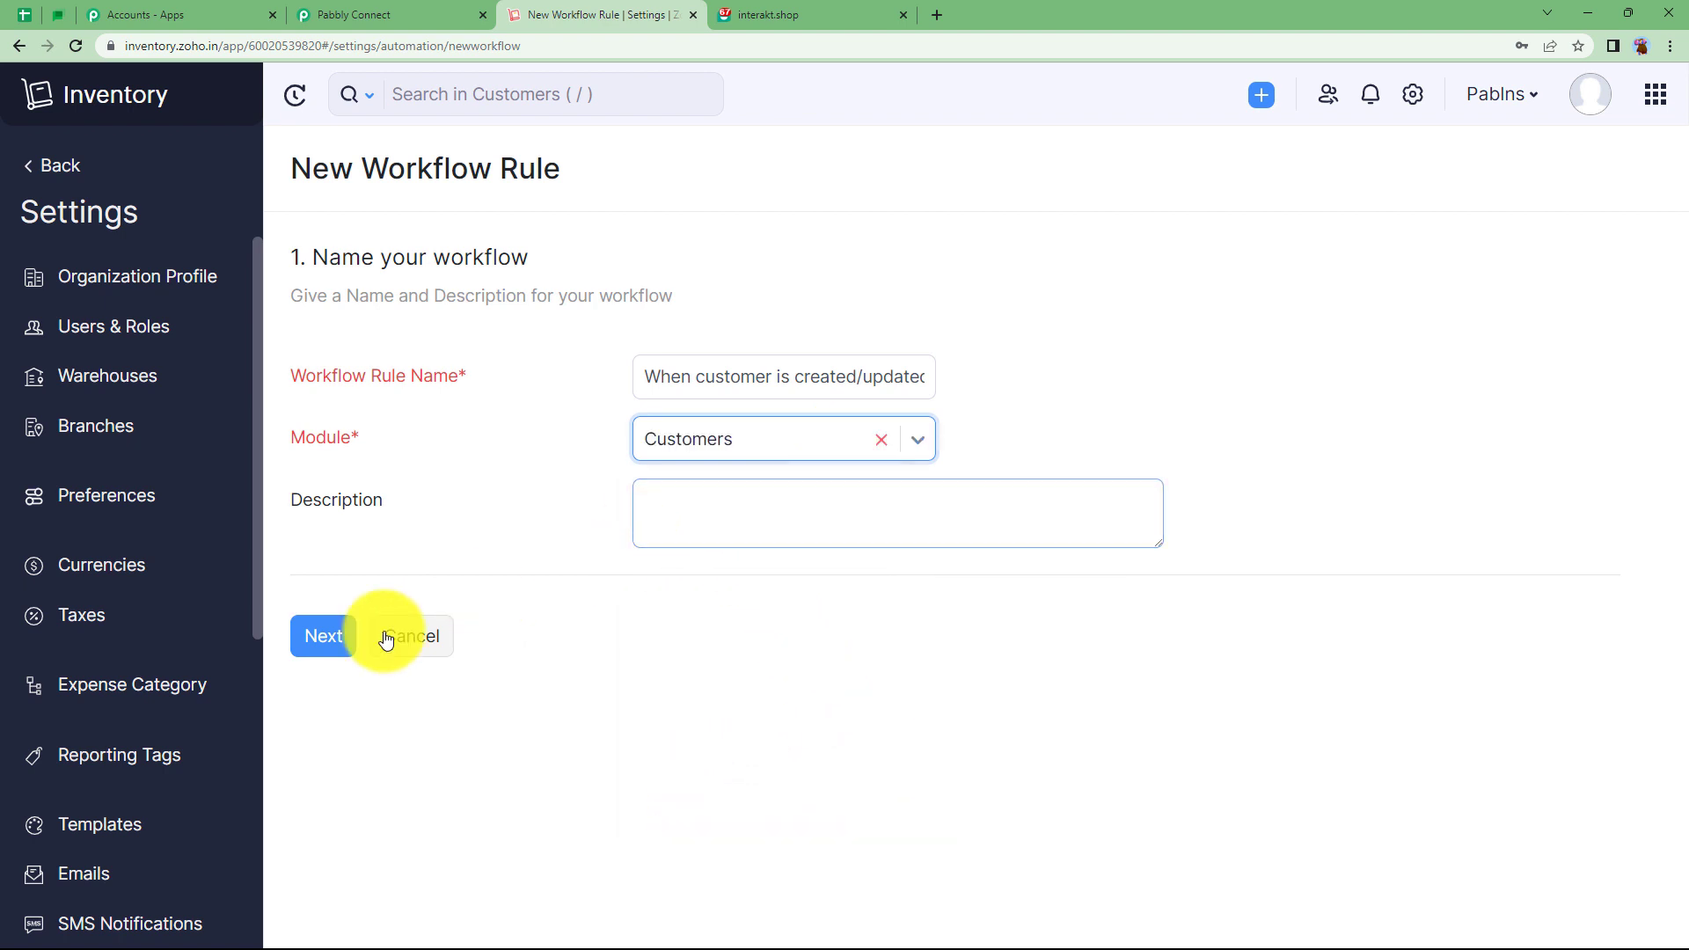
pyautogui.click(322, 636)
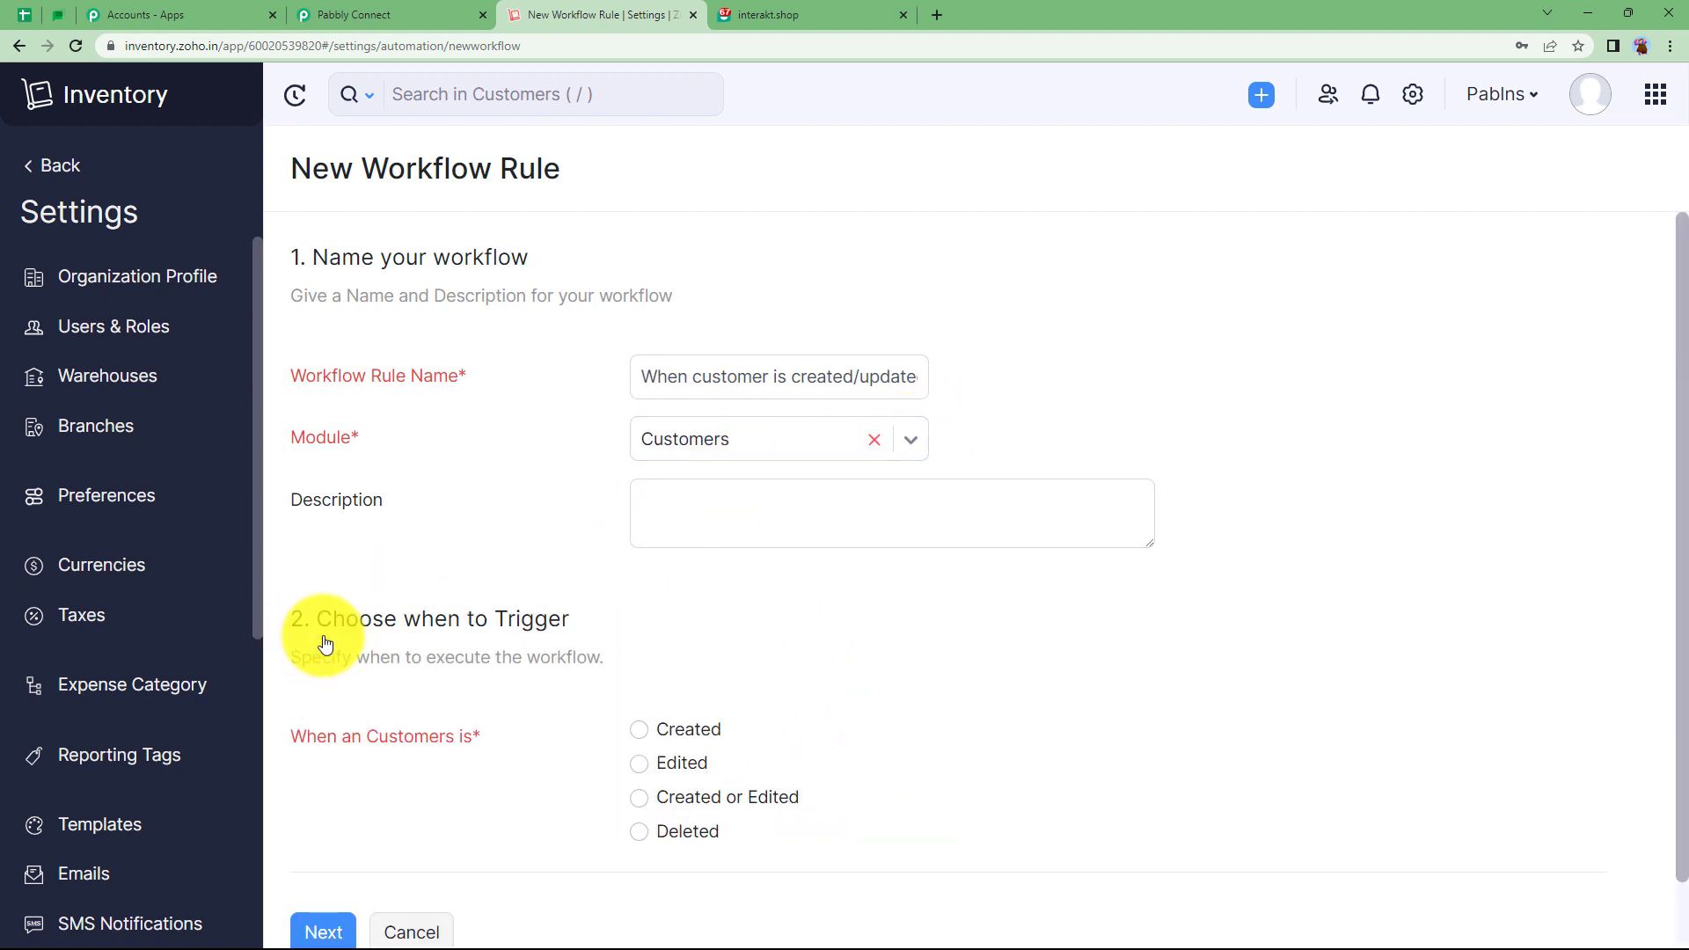
pyautogui.scroll(-1, 324, 645)
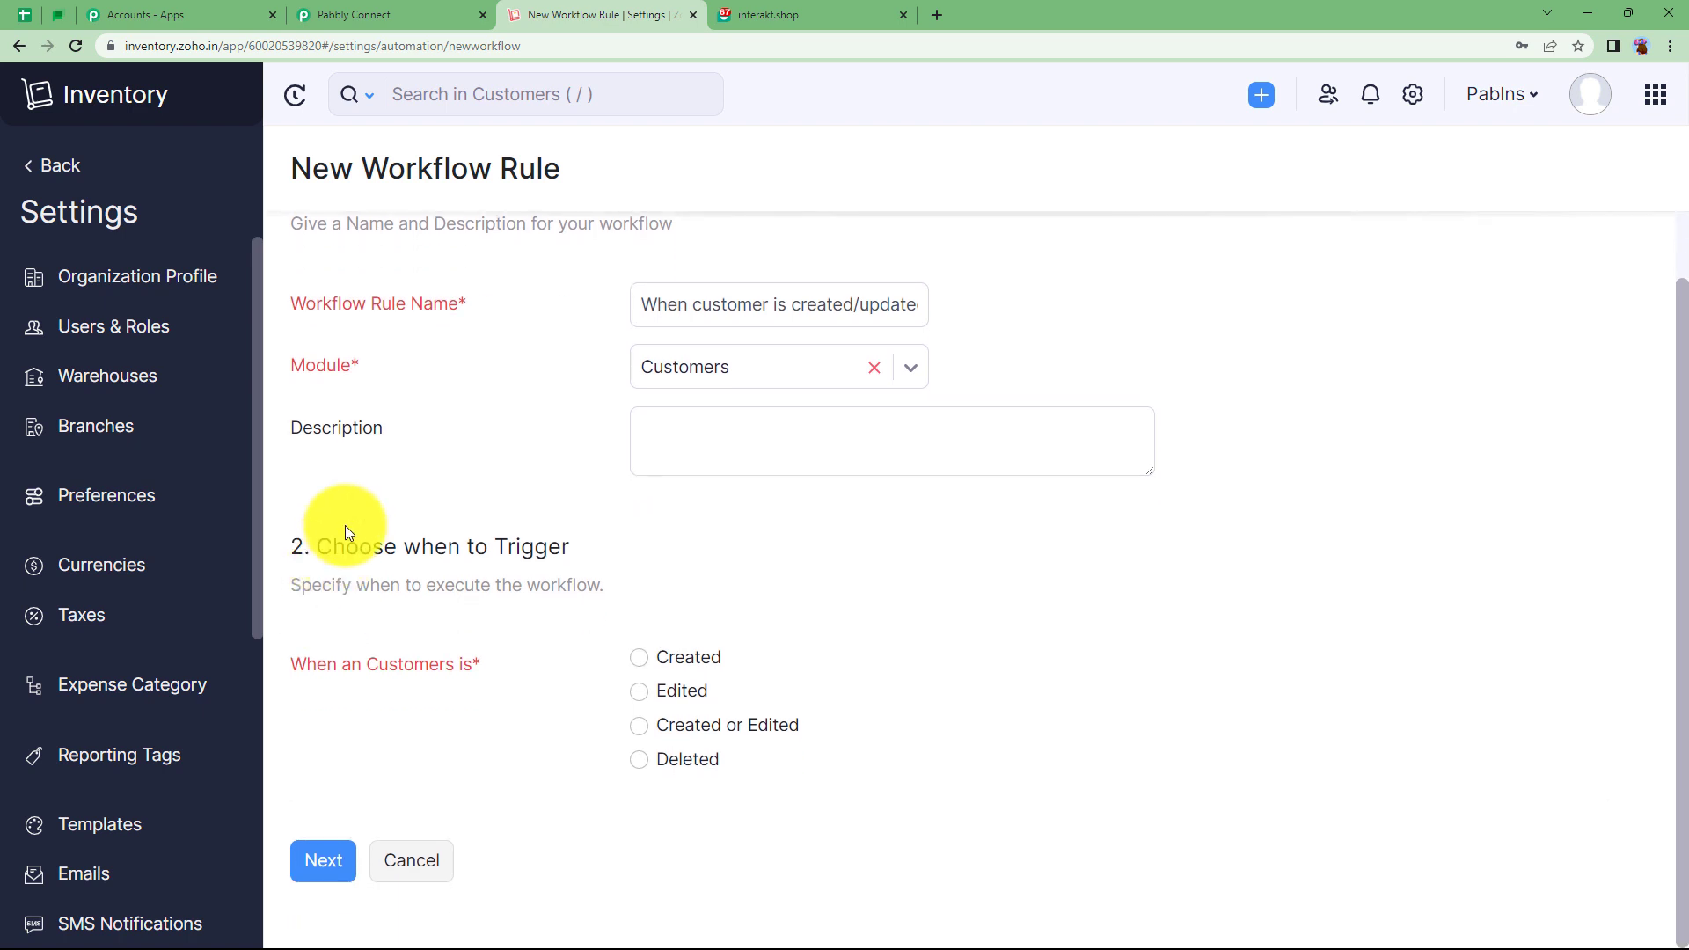
pyautogui.click(640, 726)
pyautogui.scroll(-1, 603, 690)
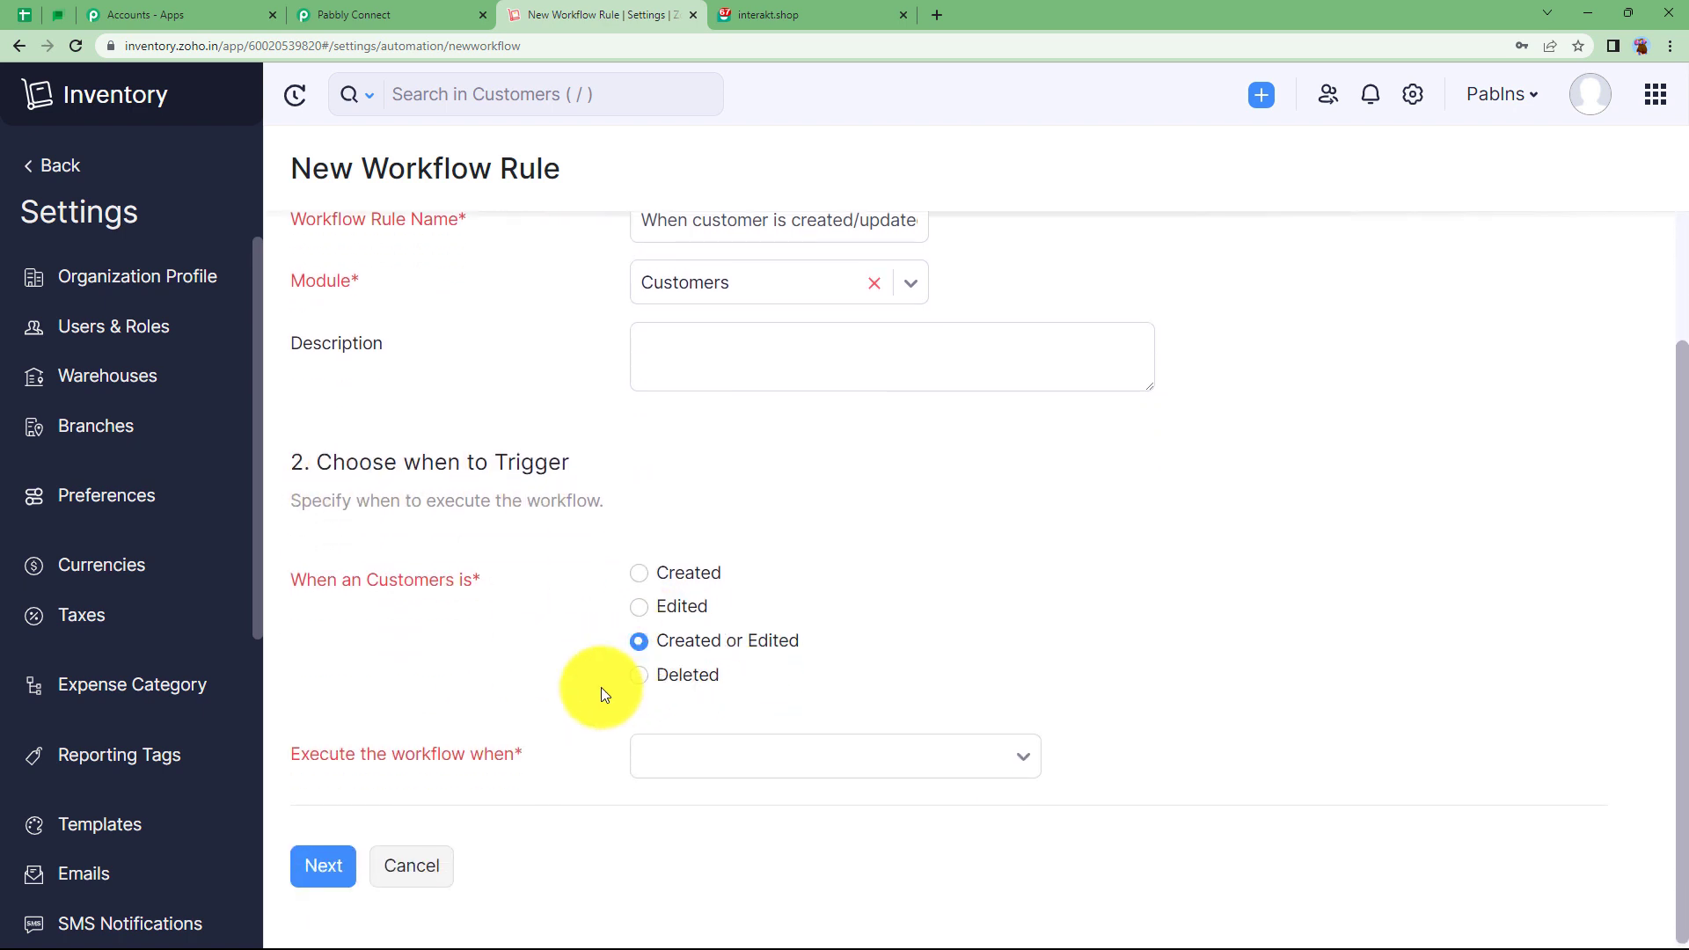
pyautogui.click(730, 759)
pyautogui.click(716, 813)
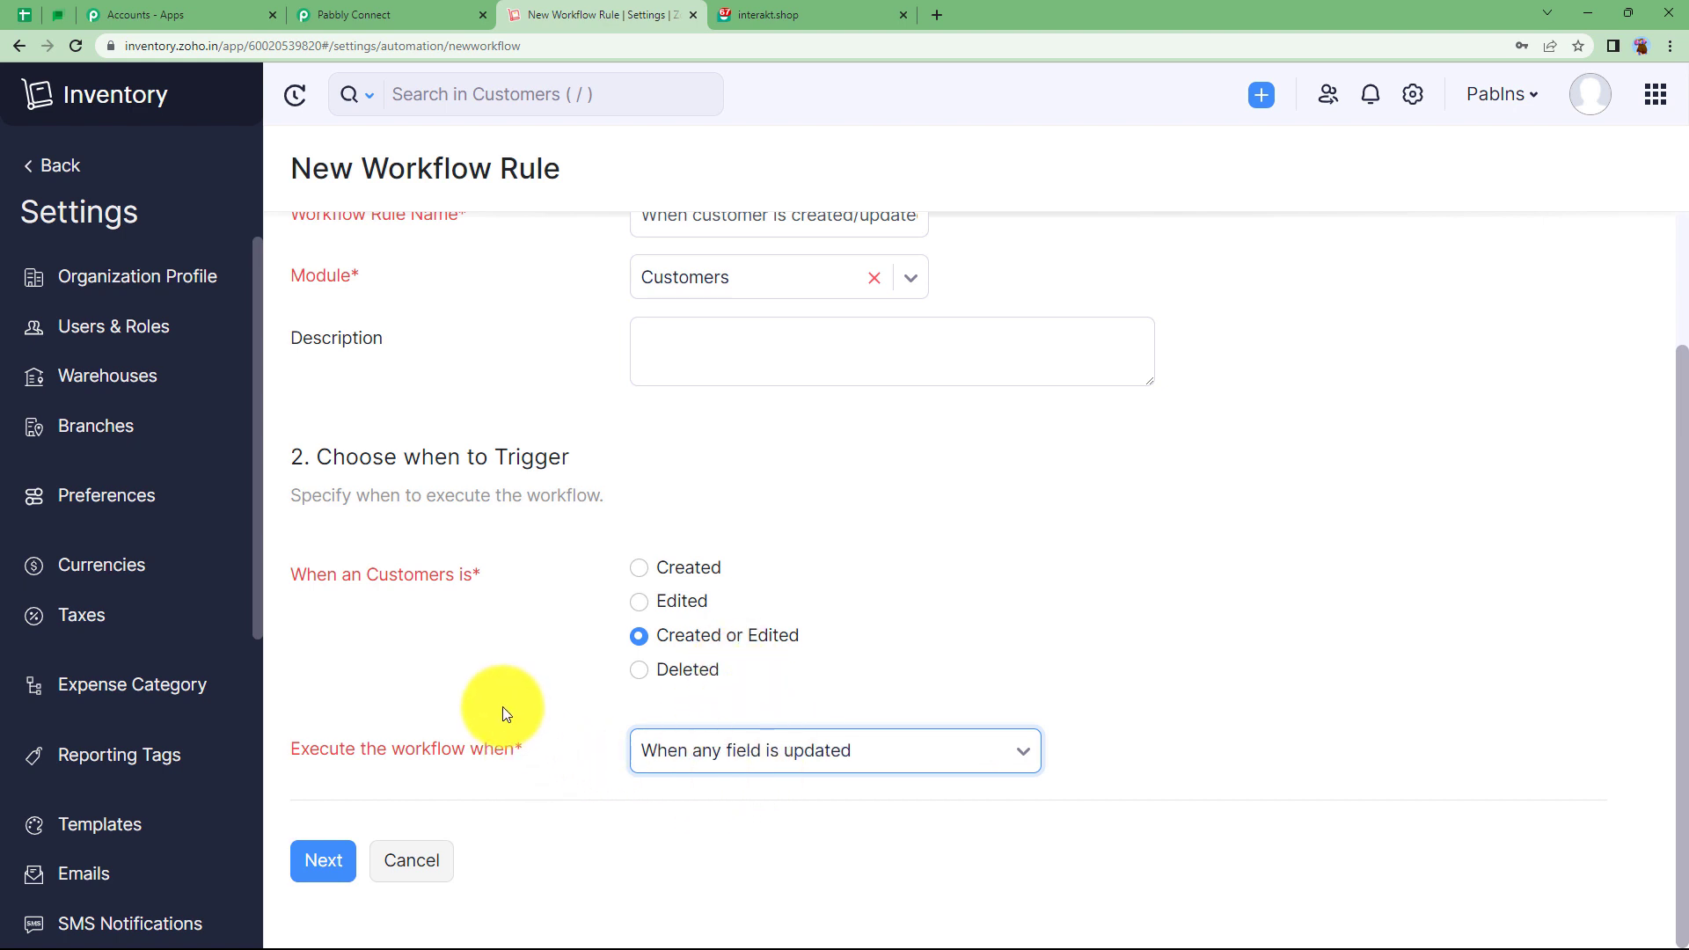
# Skip filters, add the Customer created webhook as the immediate action, and save the rule.
pyautogui.click(323, 860)
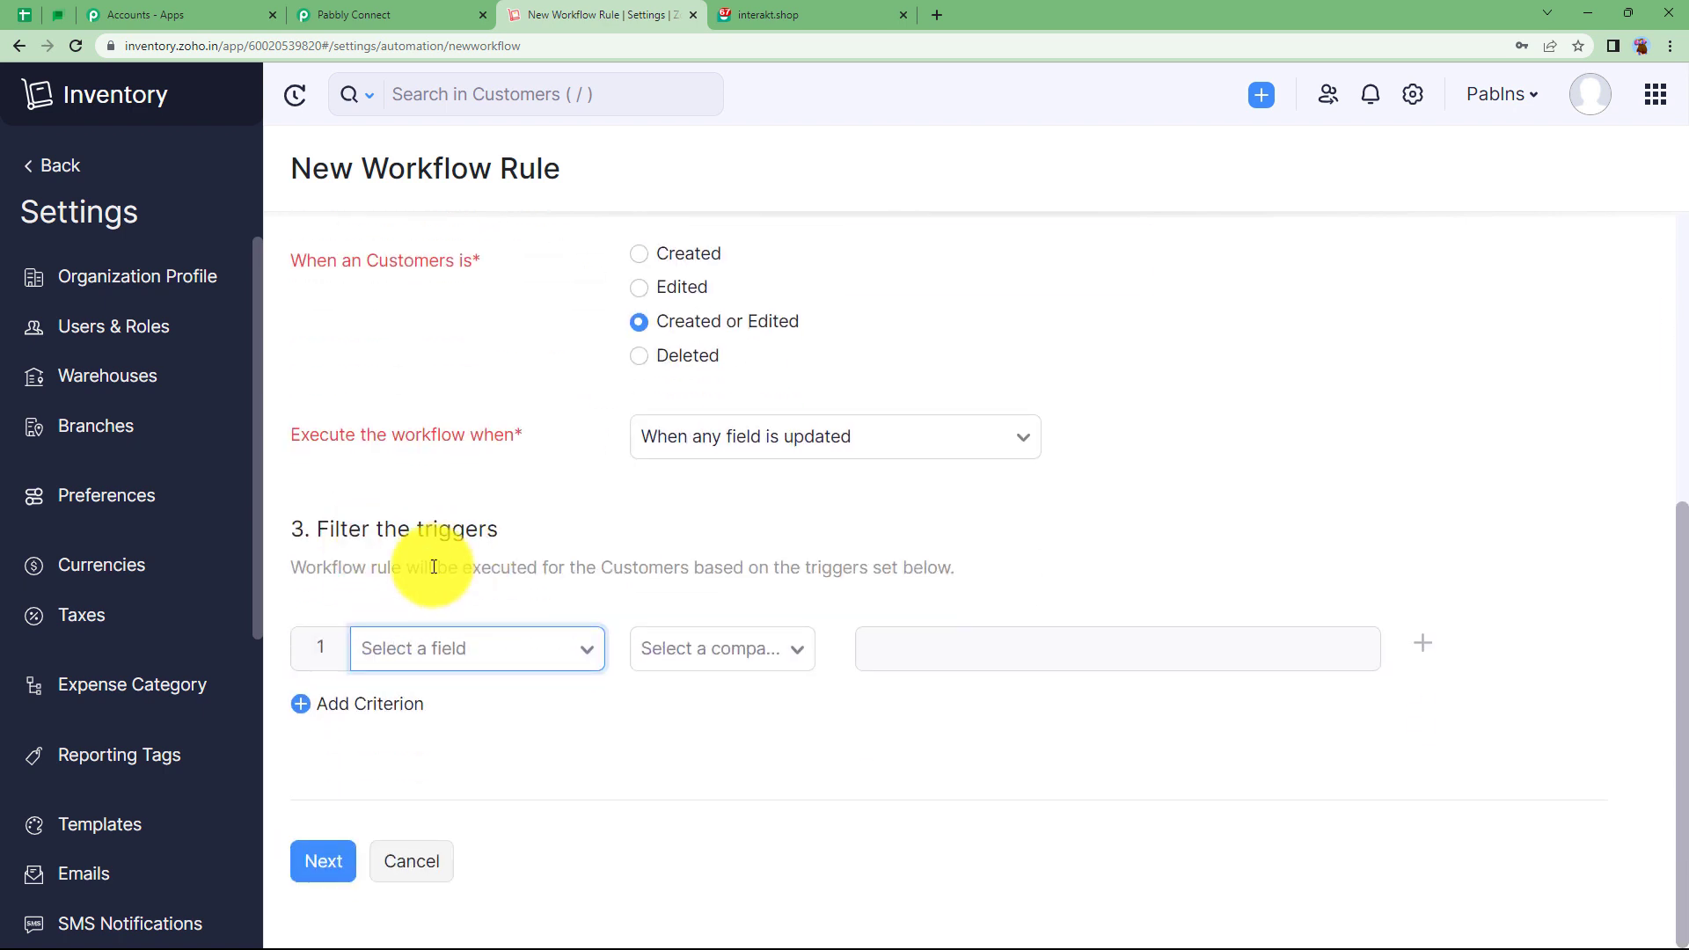
pyautogui.click(324, 860)
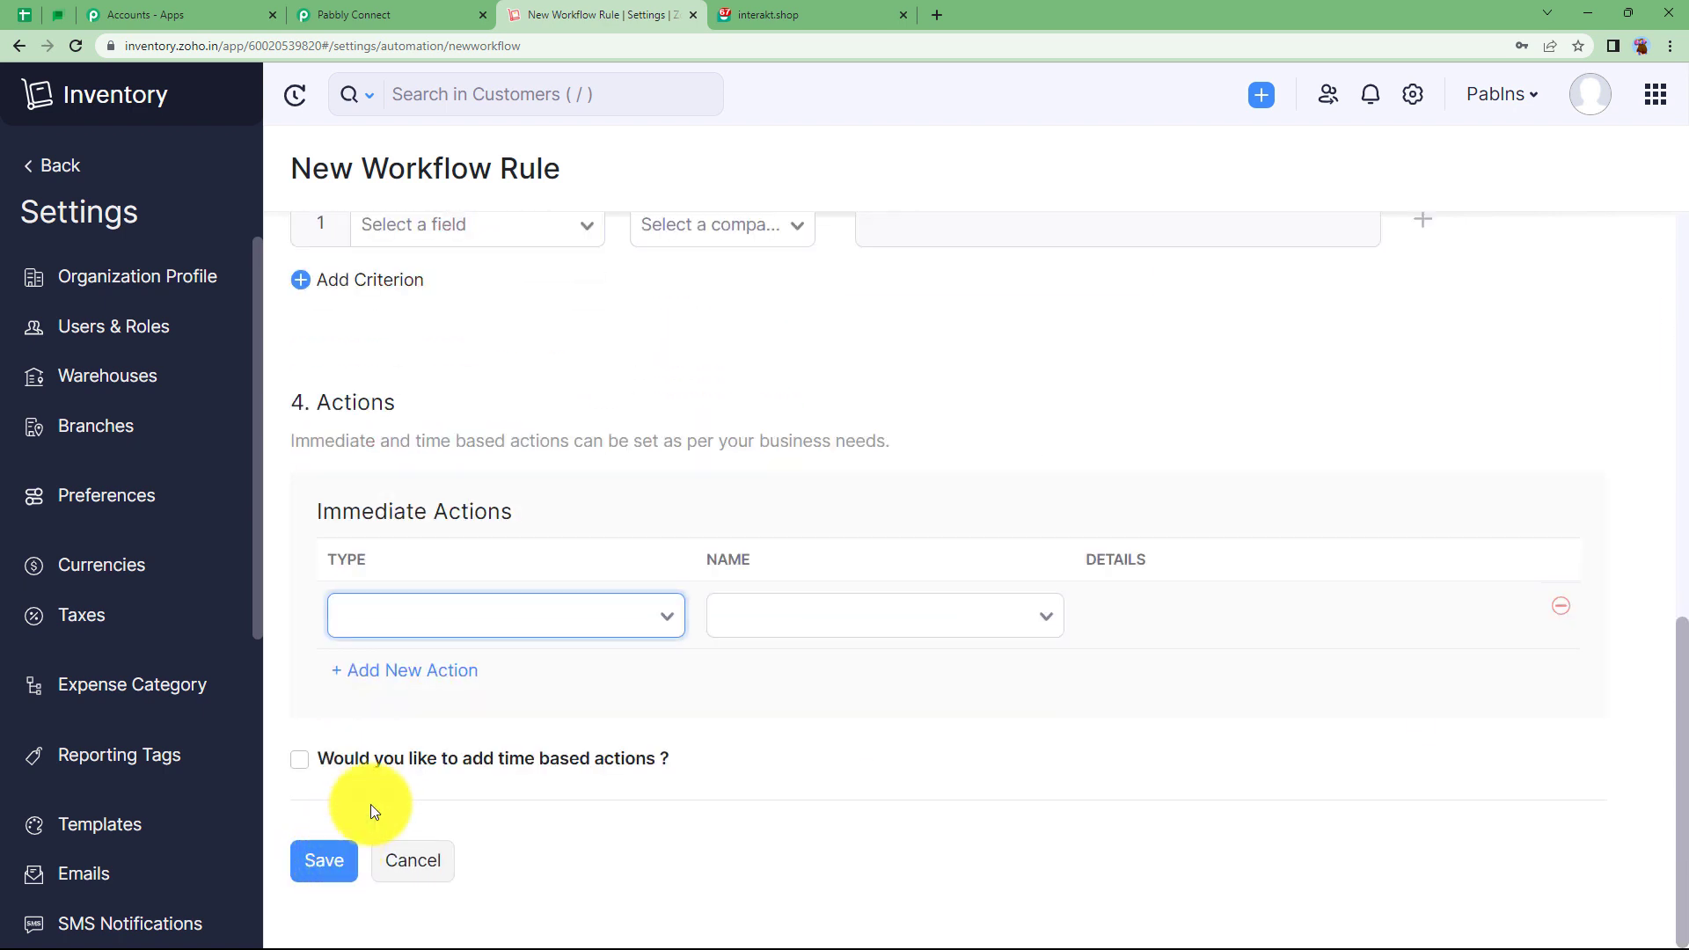
pyautogui.click(563, 630)
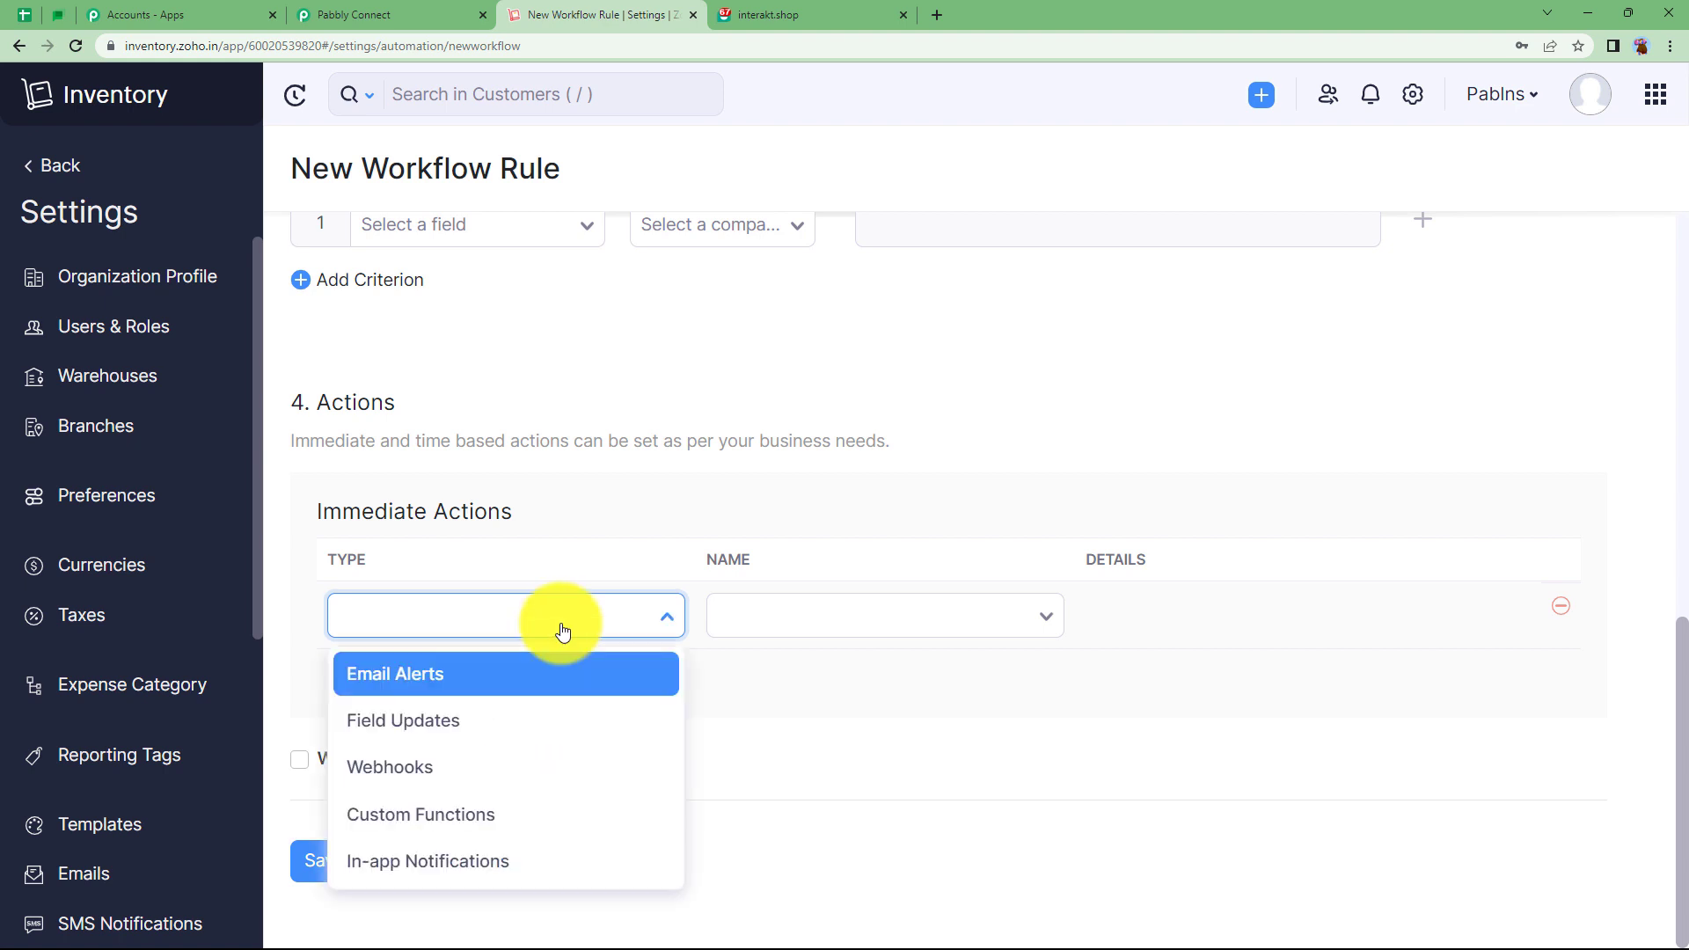
pyautogui.click(543, 768)
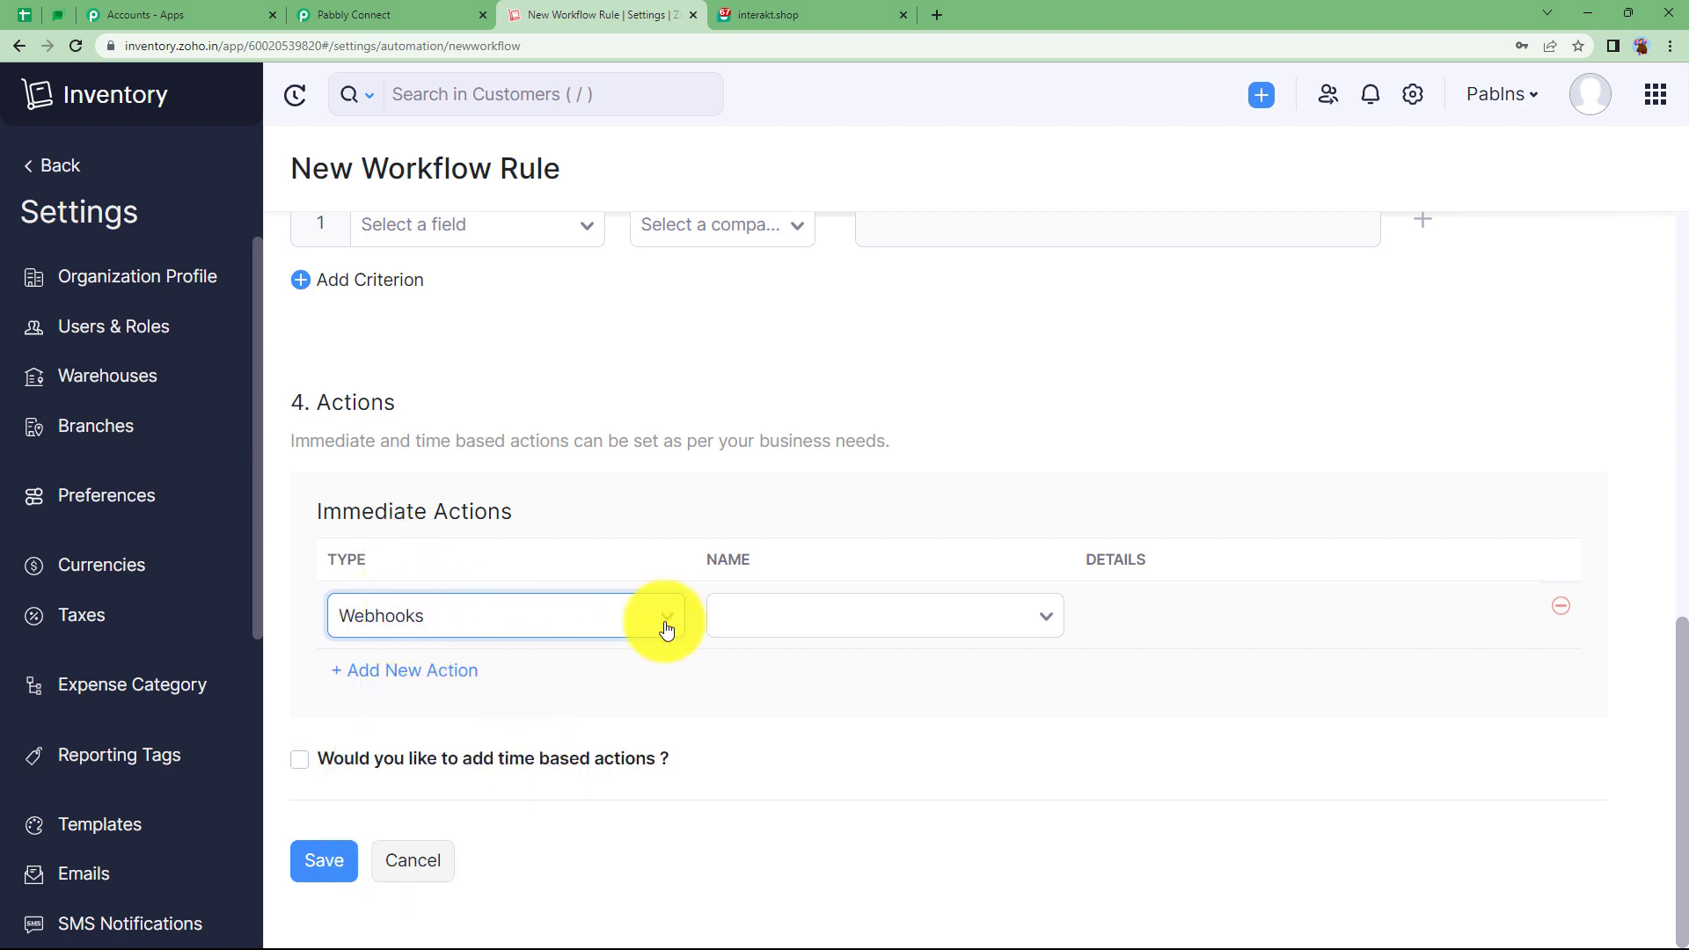
pyautogui.click(744, 621)
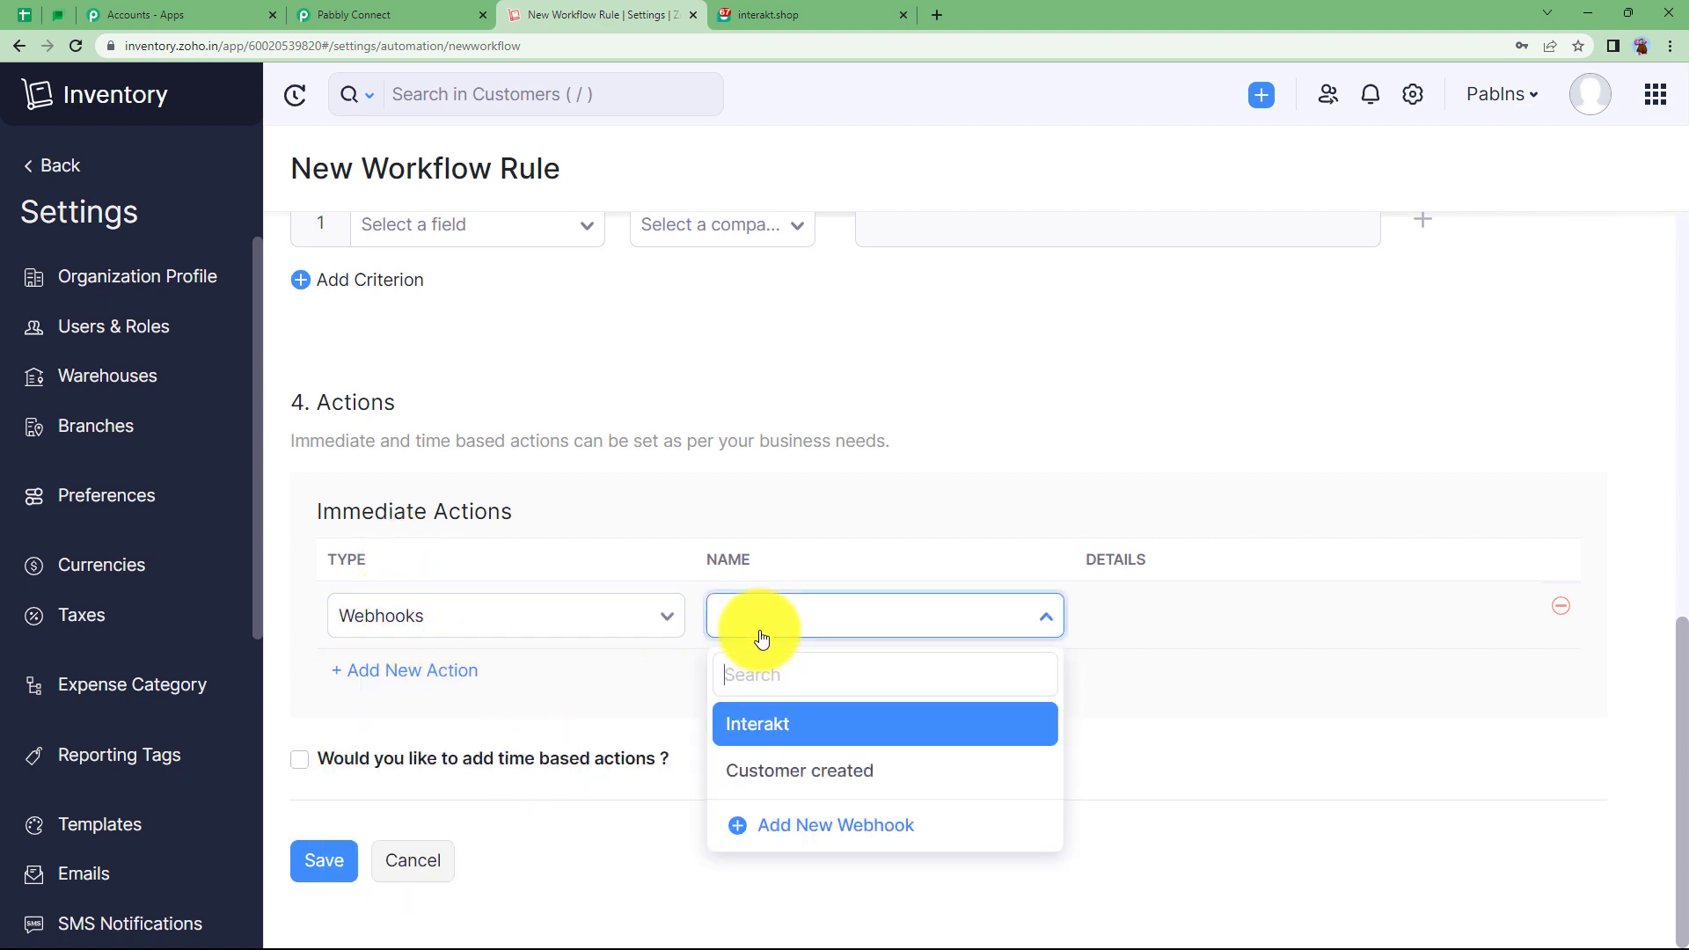
pyautogui.click(794, 771)
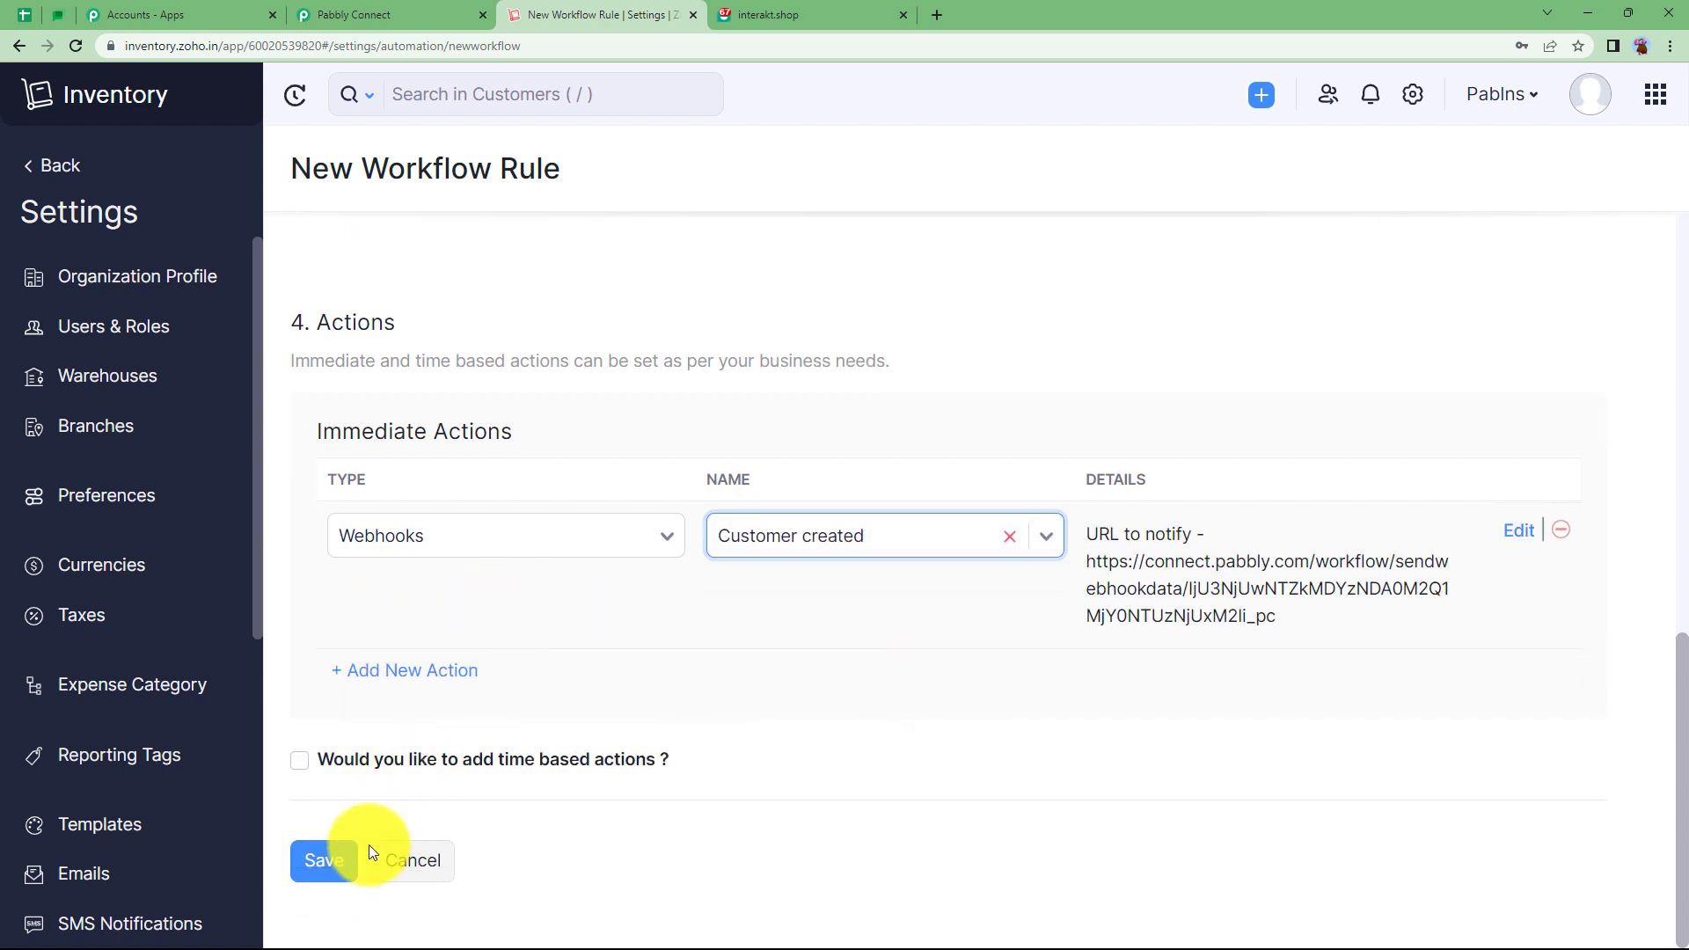
pyautogui.click(334, 859)
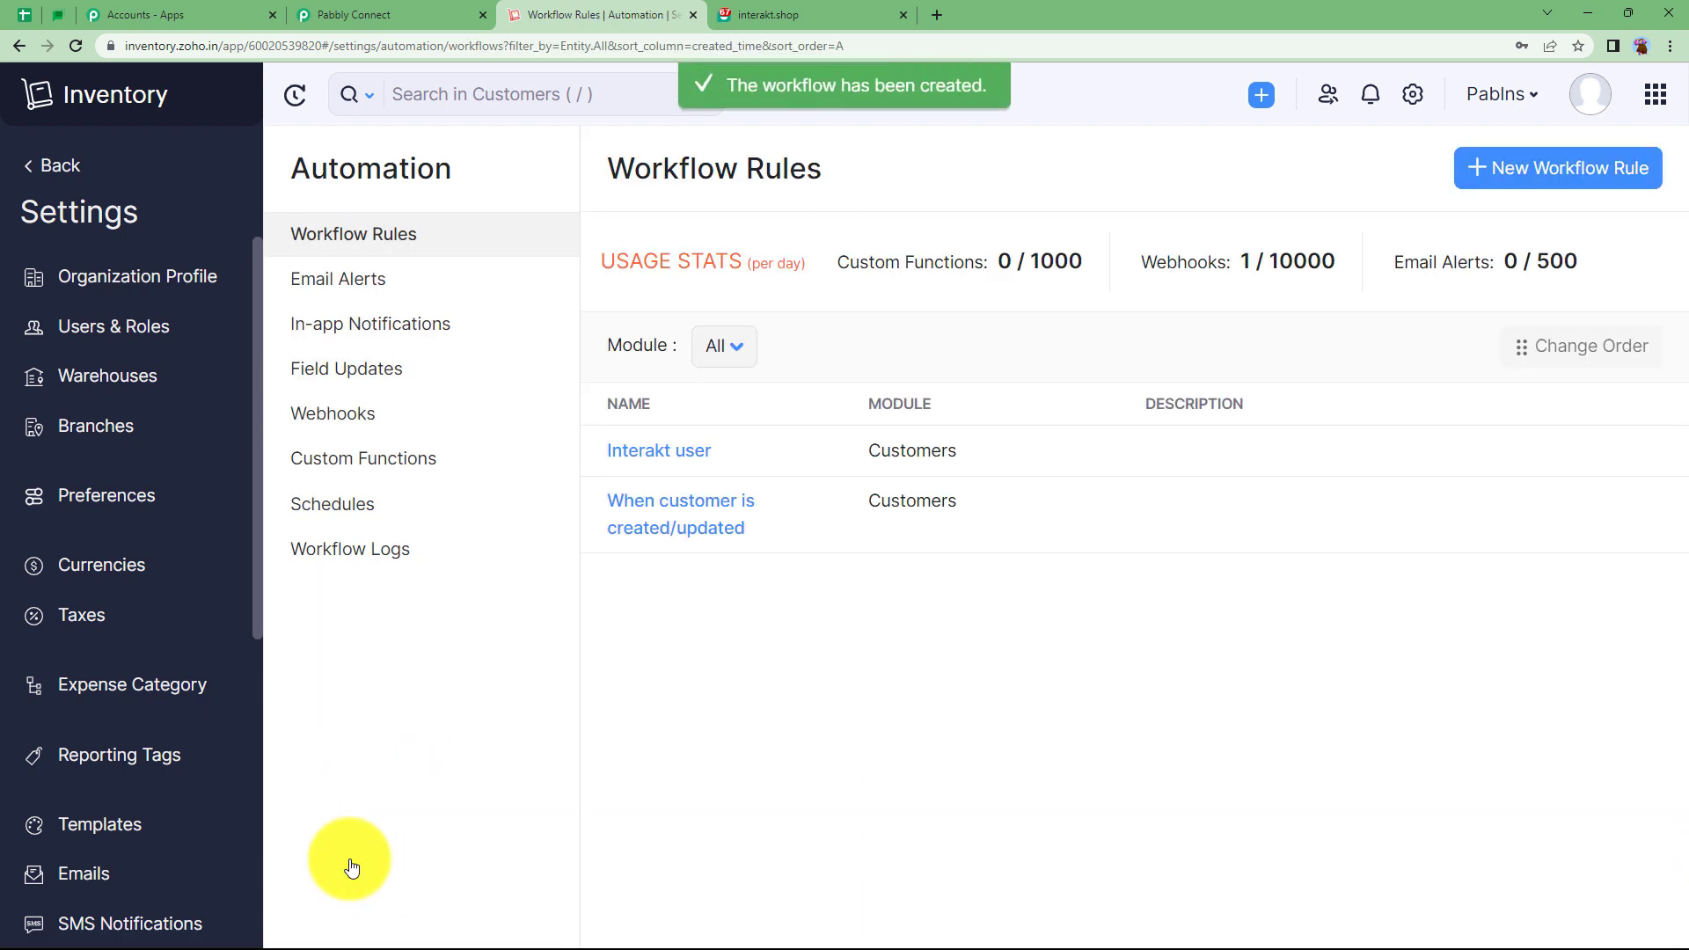
pyautogui.click(484, 9)
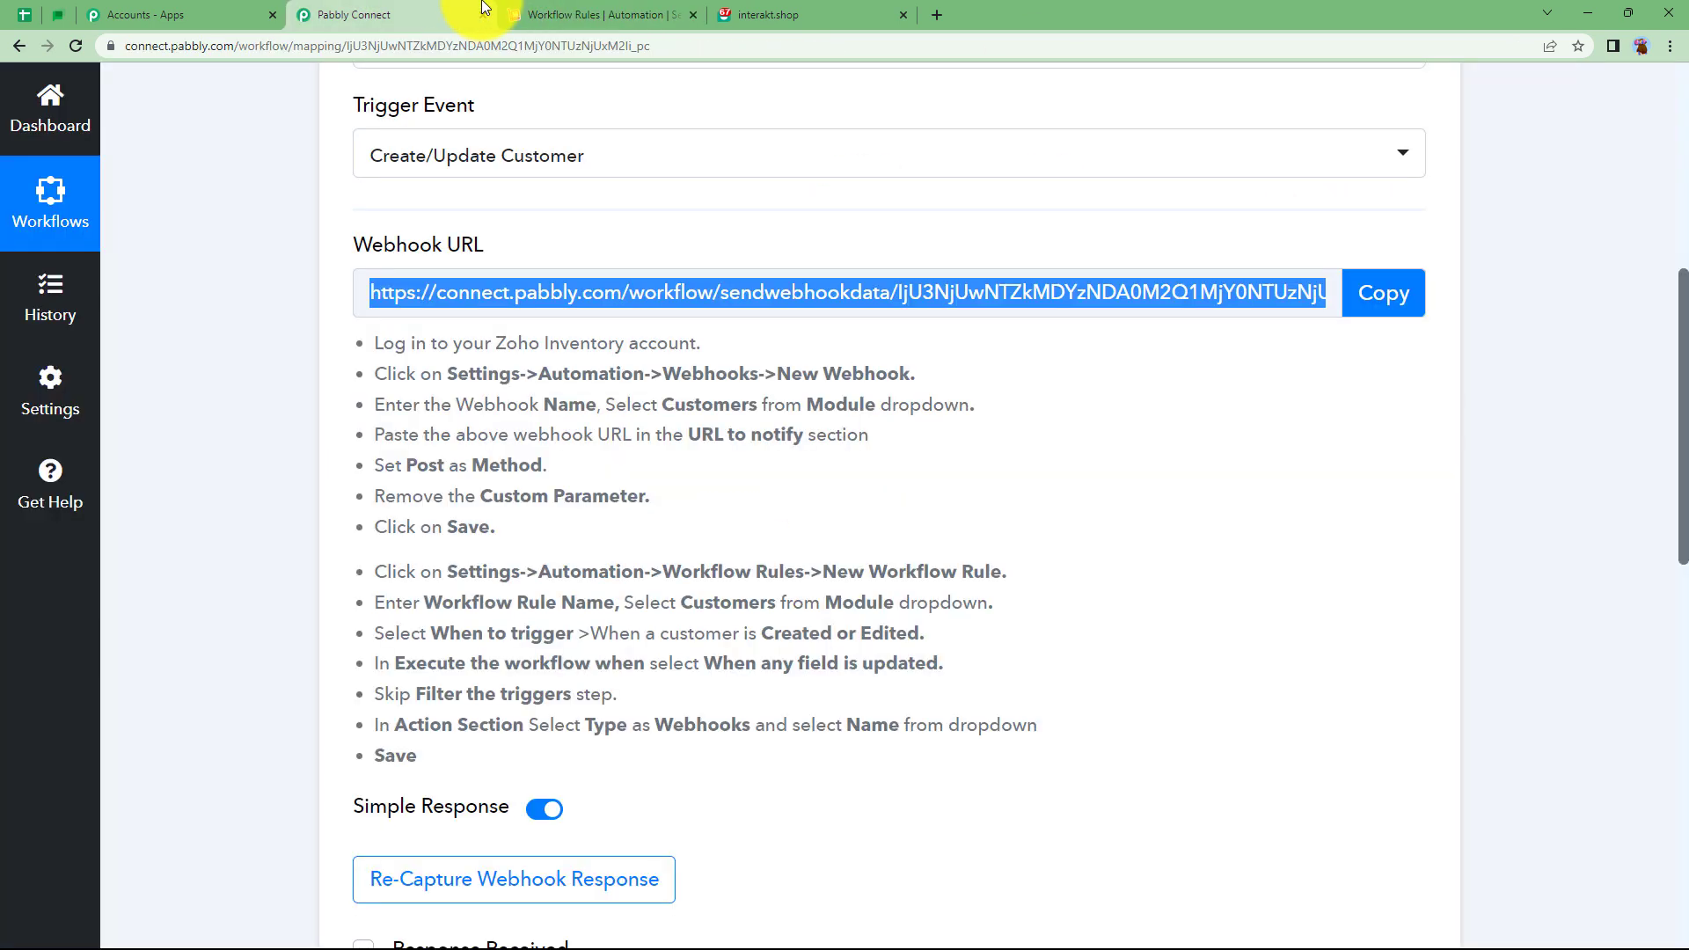
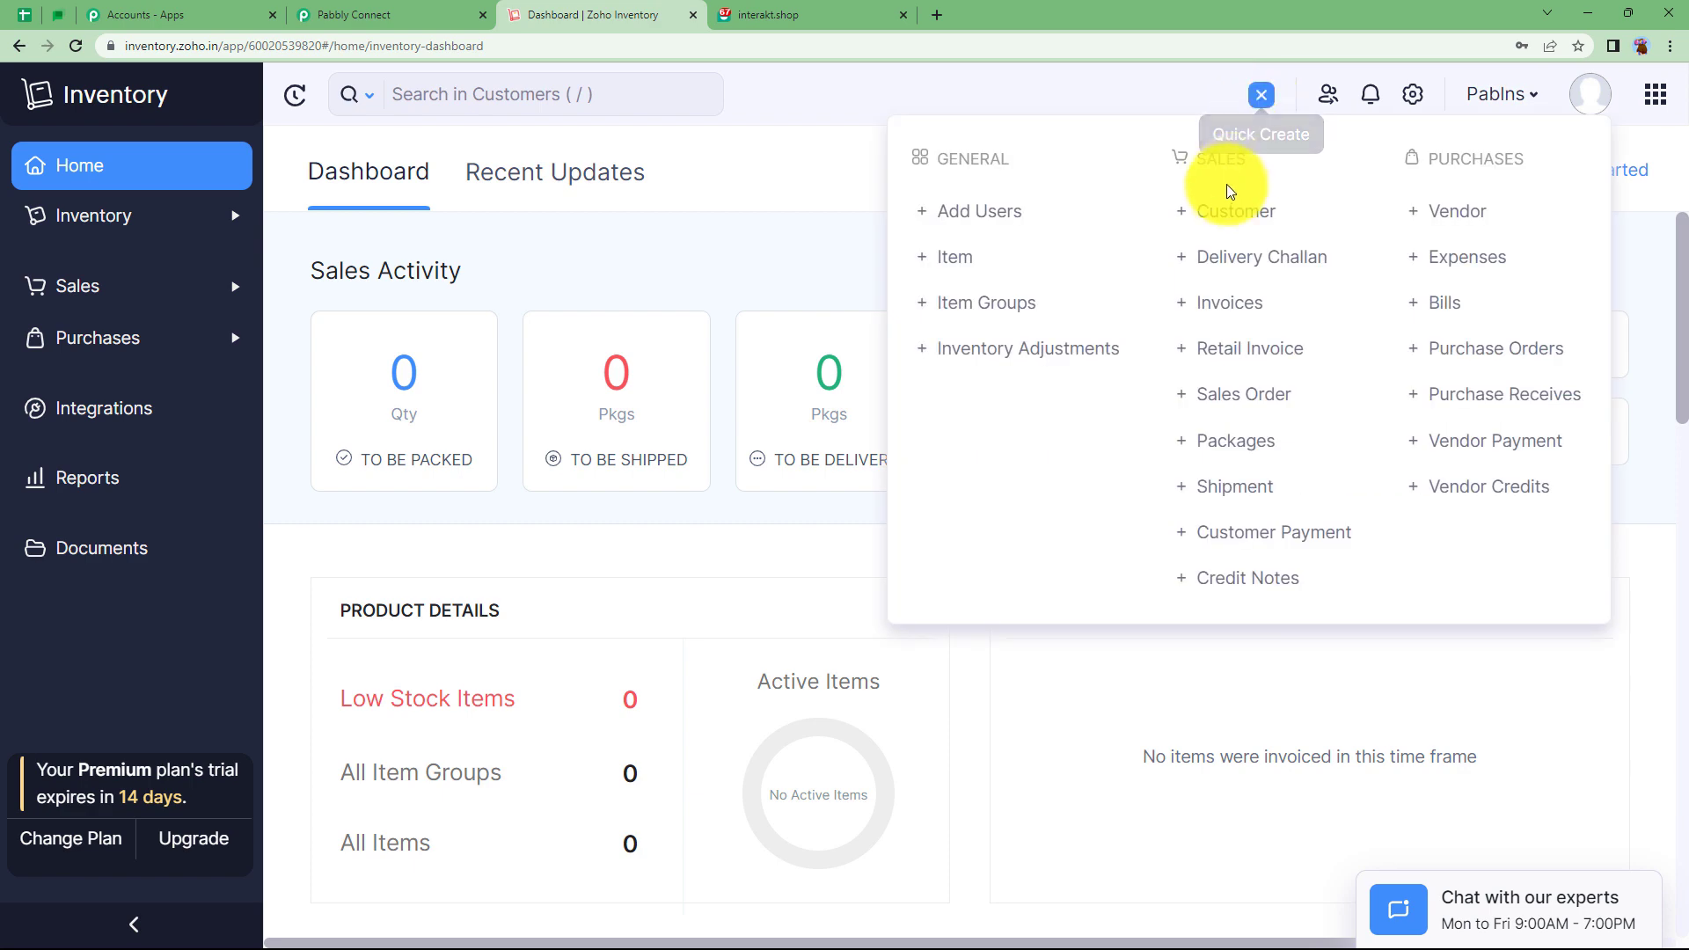
# Start a new Individual customer with salutation Mr., their first and last name, and matching display name.
pyautogui.click(1221, 213)
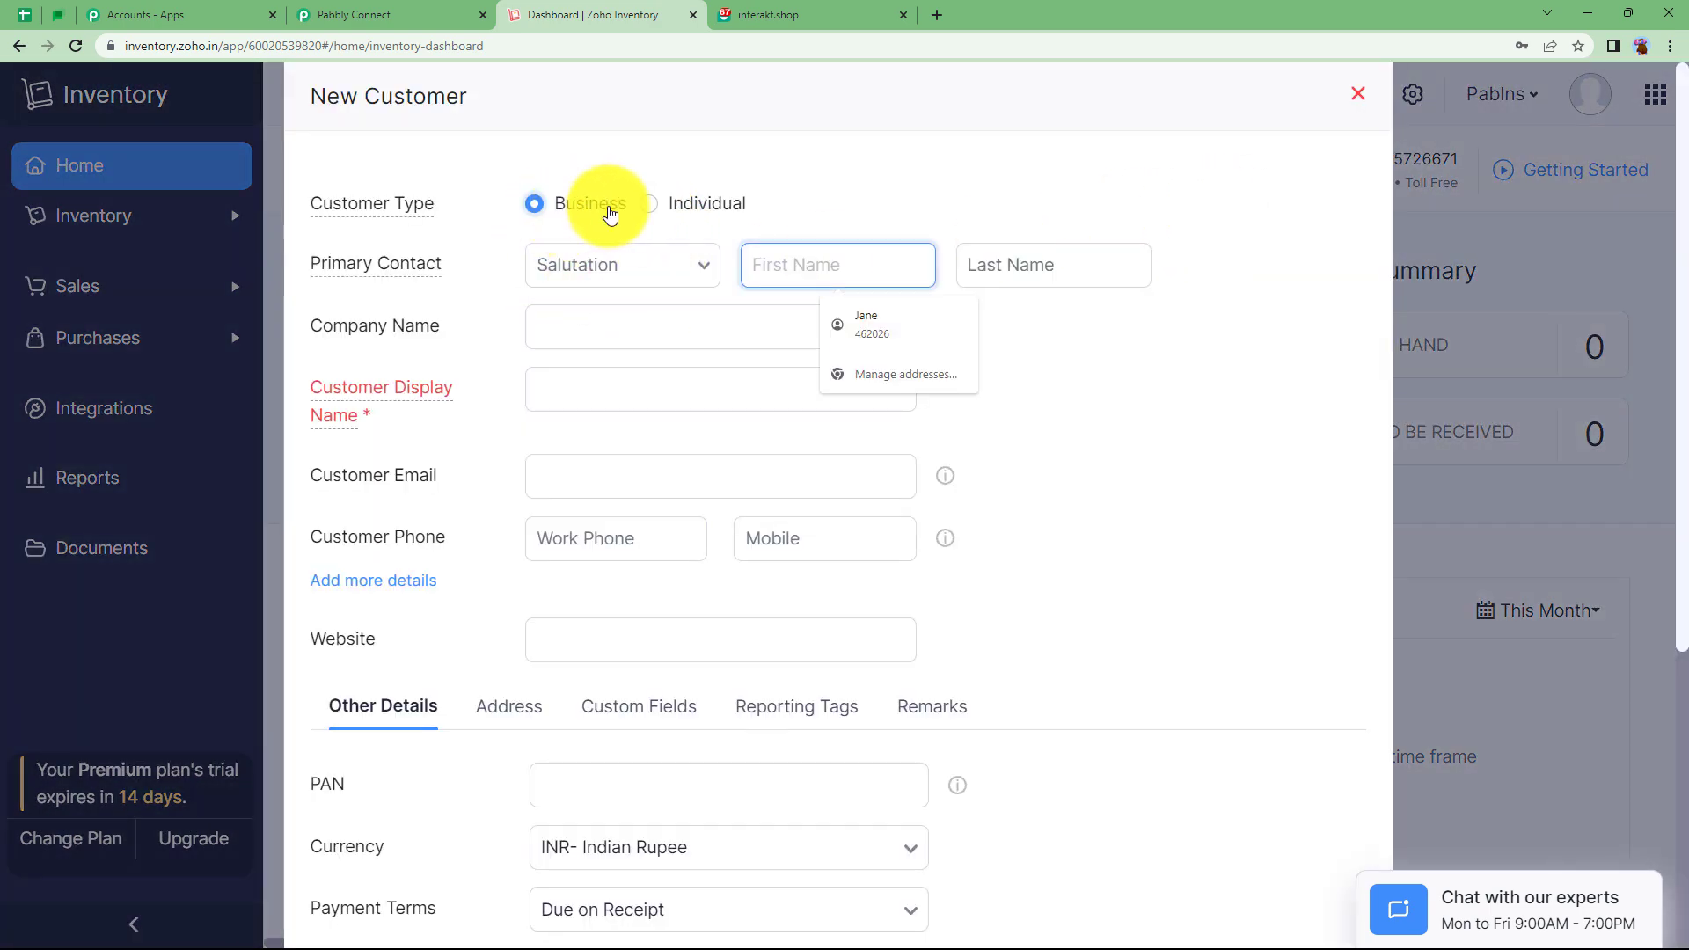
pyautogui.click(680, 209)
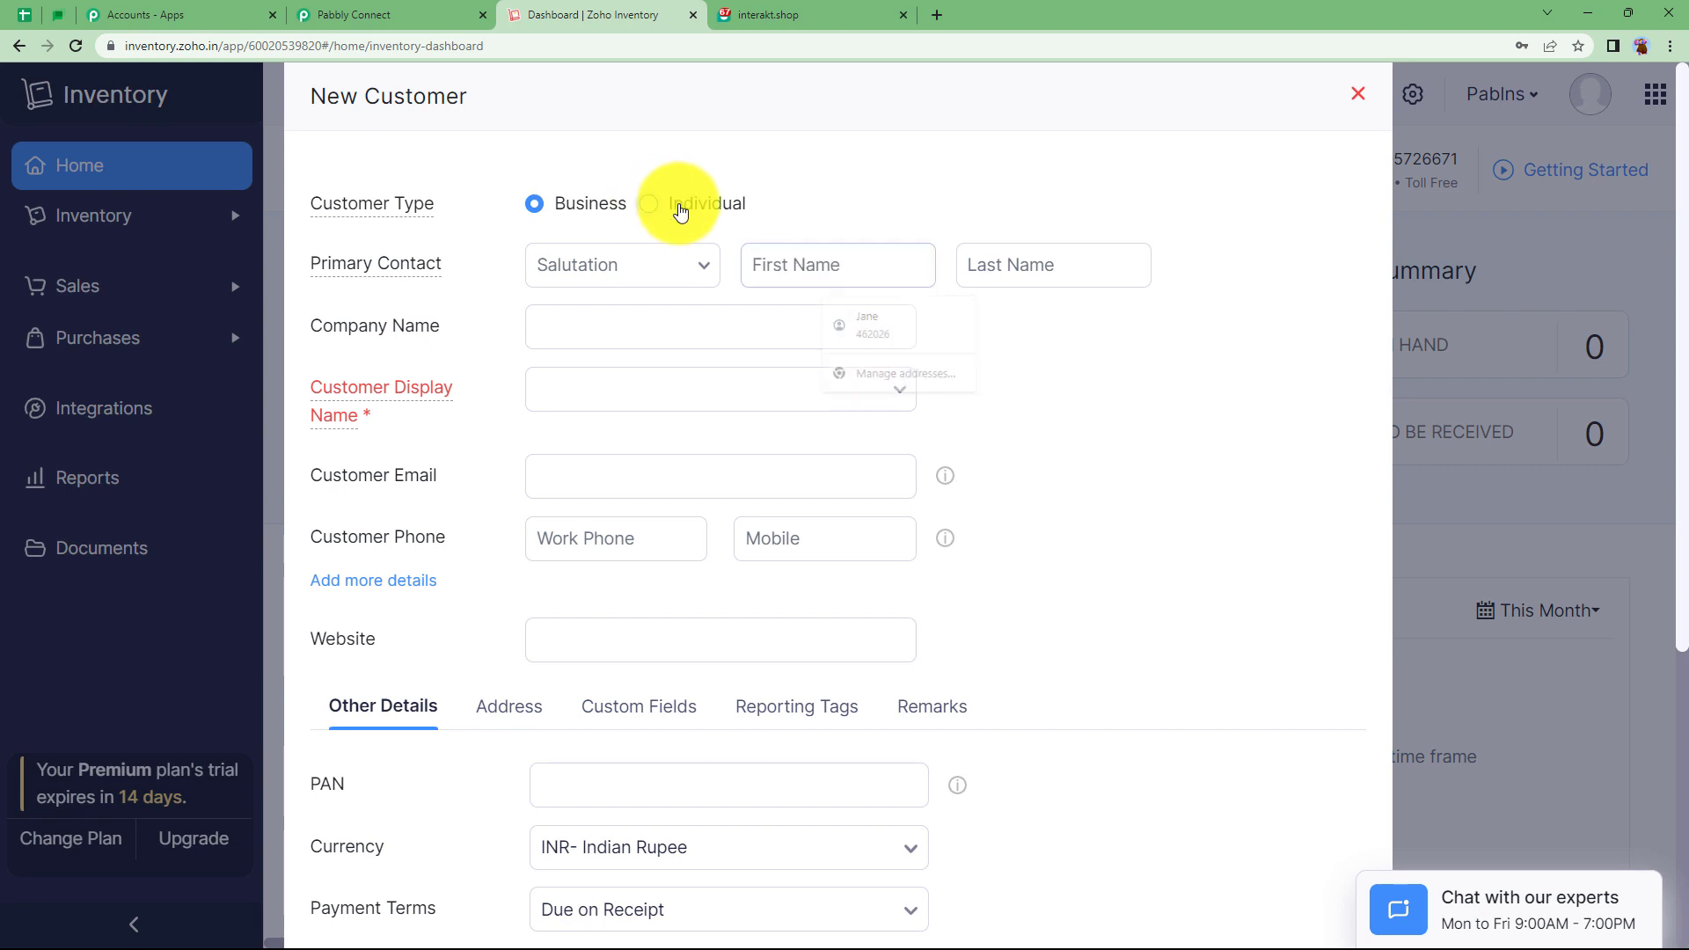
pyautogui.click(675, 255)
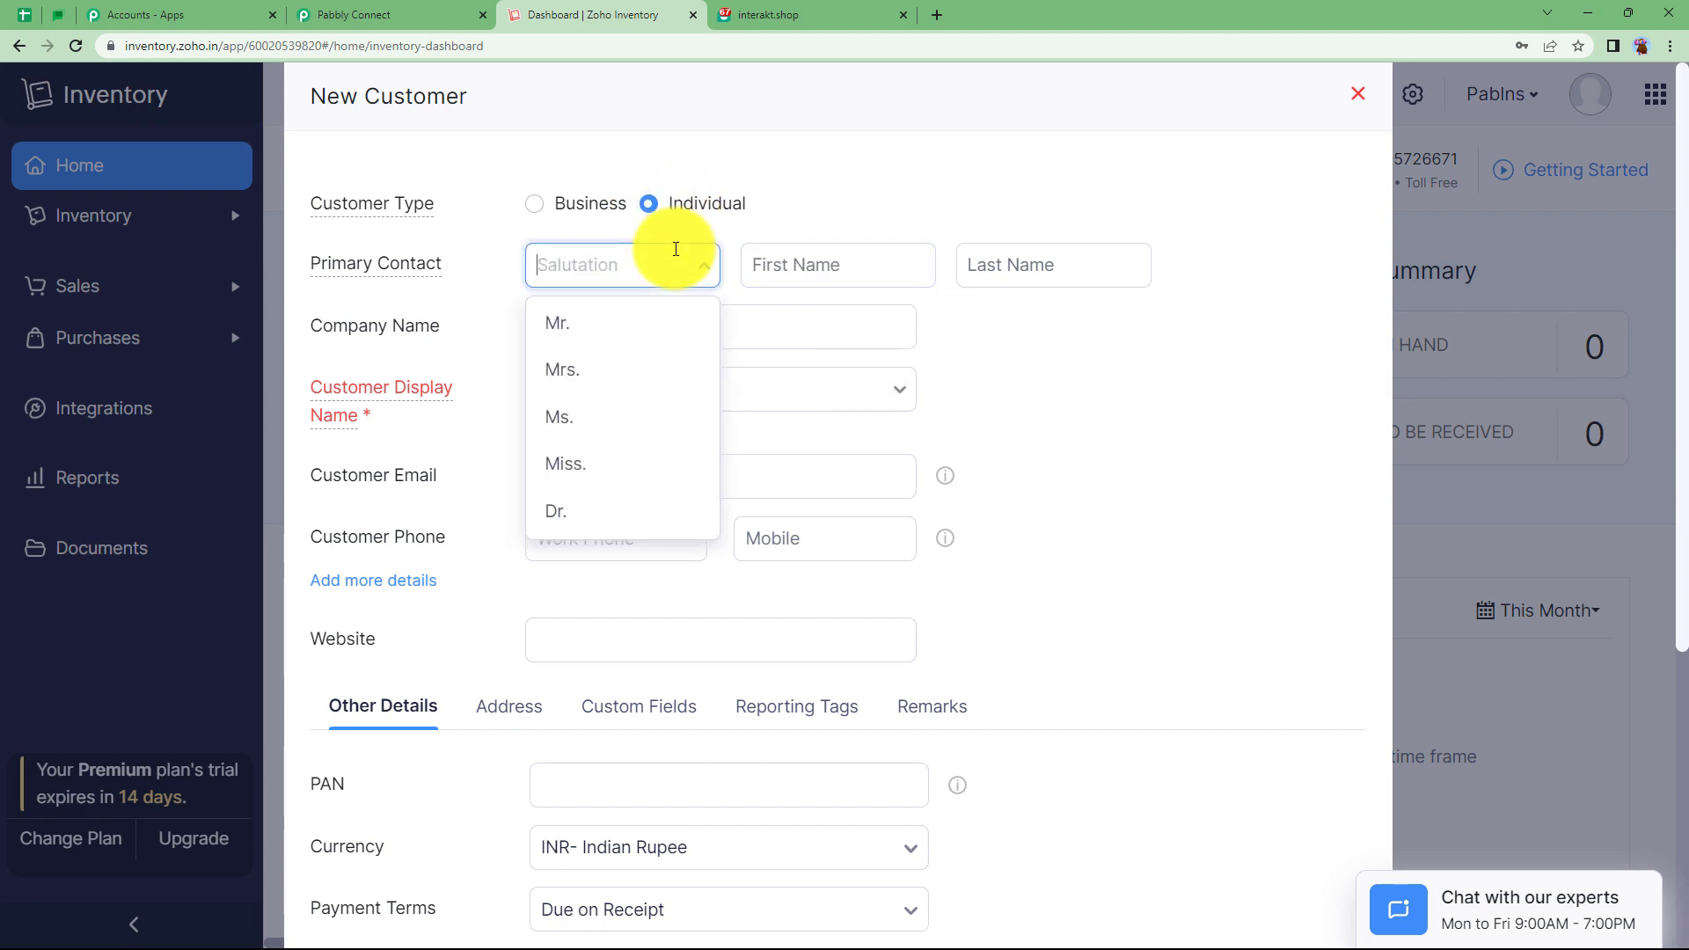
pyautogui.click(644, 325)
pyautogui.click(754, 268)
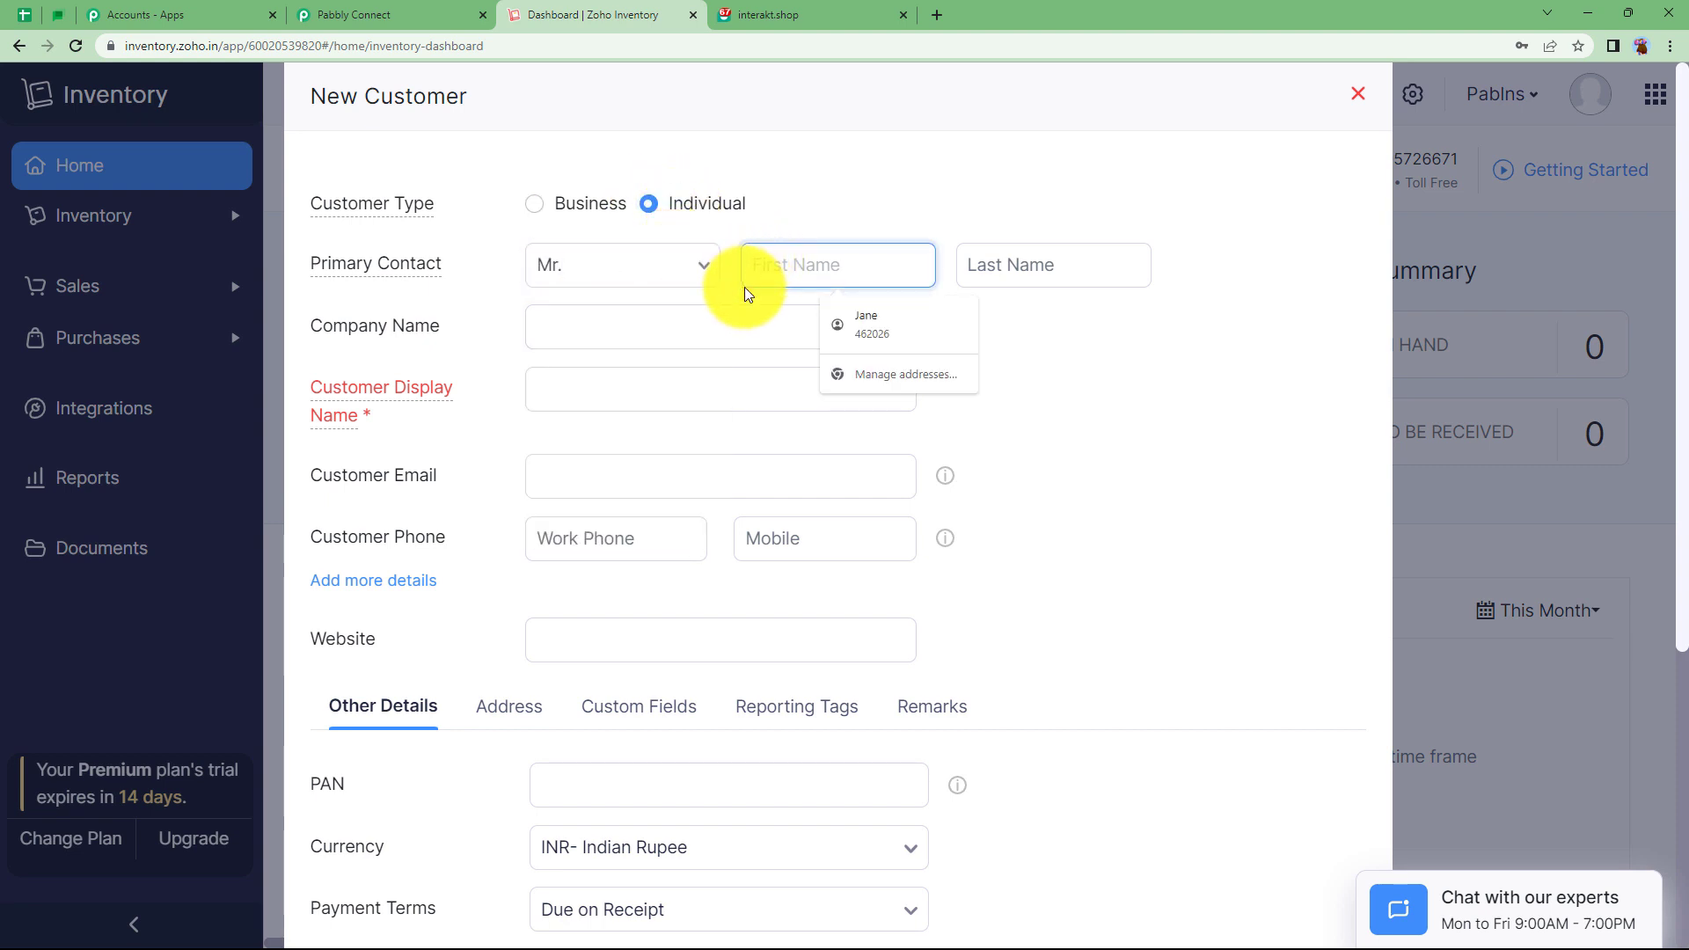
pyautogui.write('Demo')
pyautogui.click(1055, 264)
pyautogui.write('User')
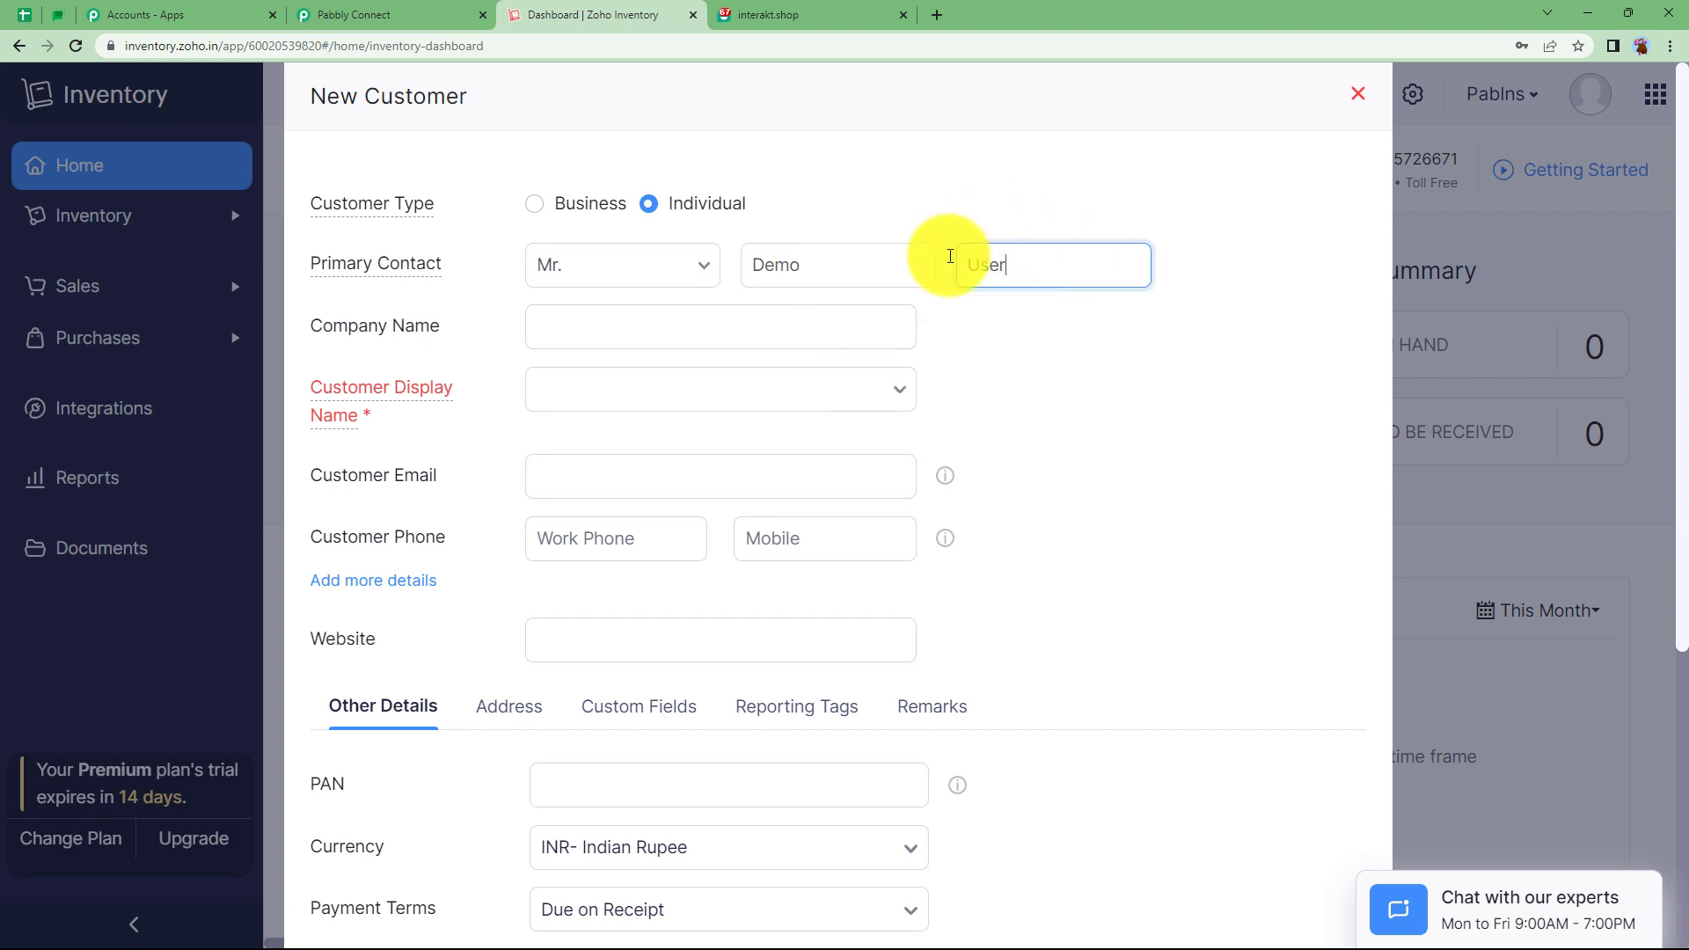
pyautogui.click(831, 318)
pyautogui.click(787, 387)
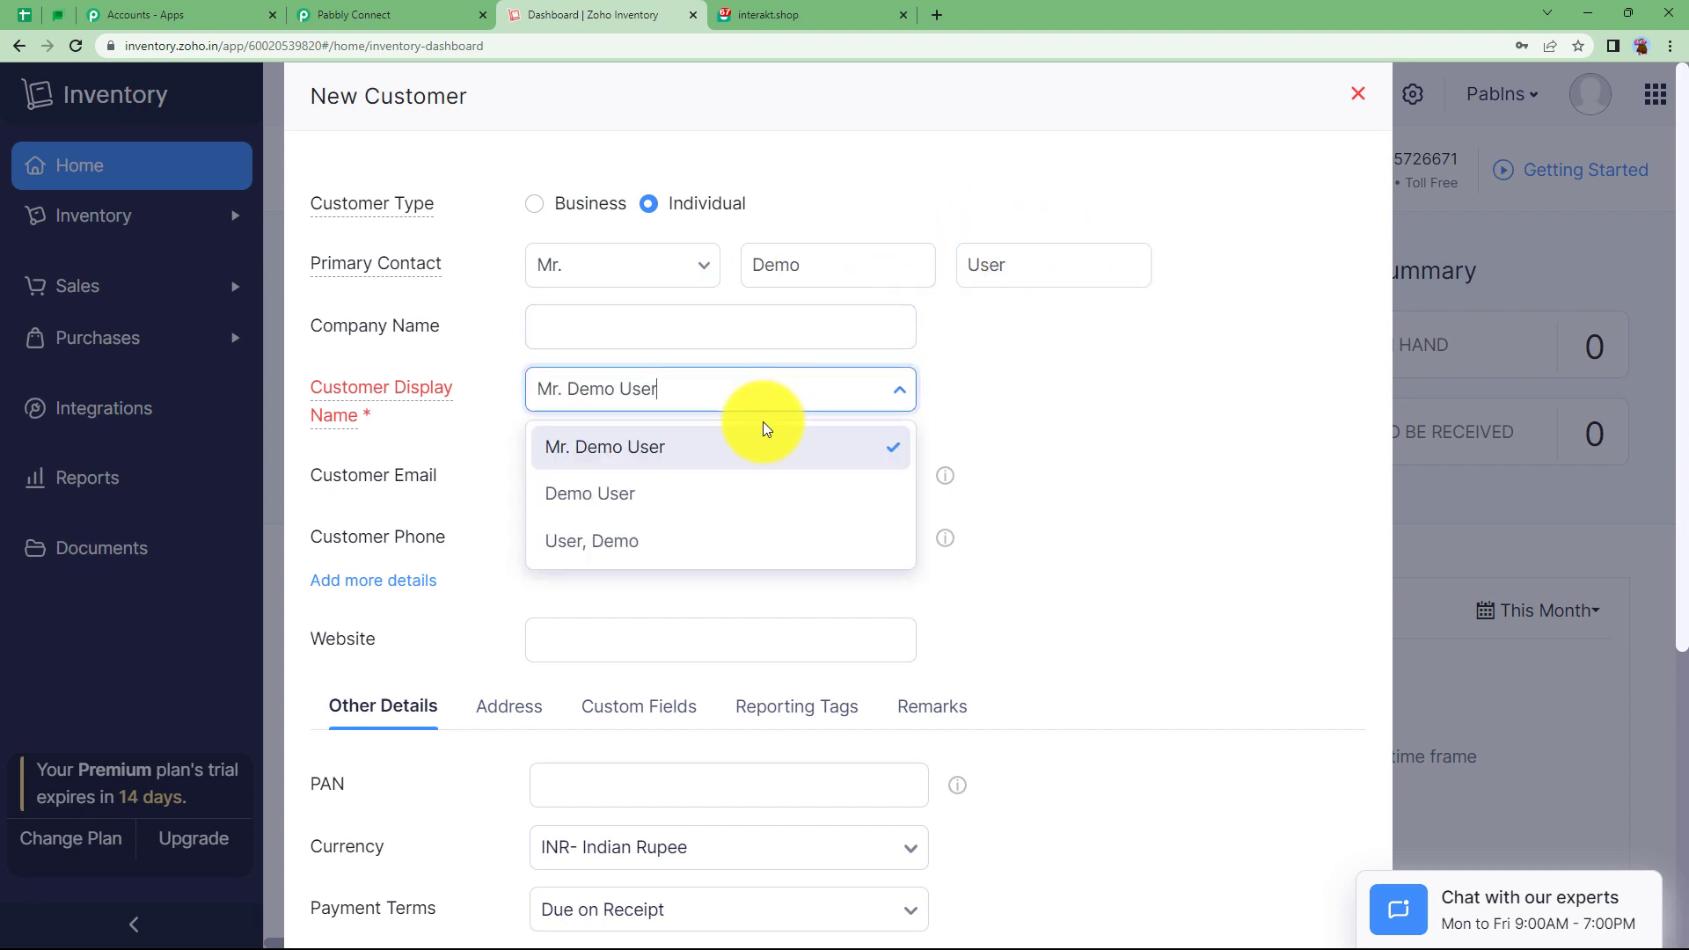
pyautogui.click(697, 446)
# Add company Abc, the customer's e-mail and mobile number, then save the customer.
pyautogui.click(596, 330)
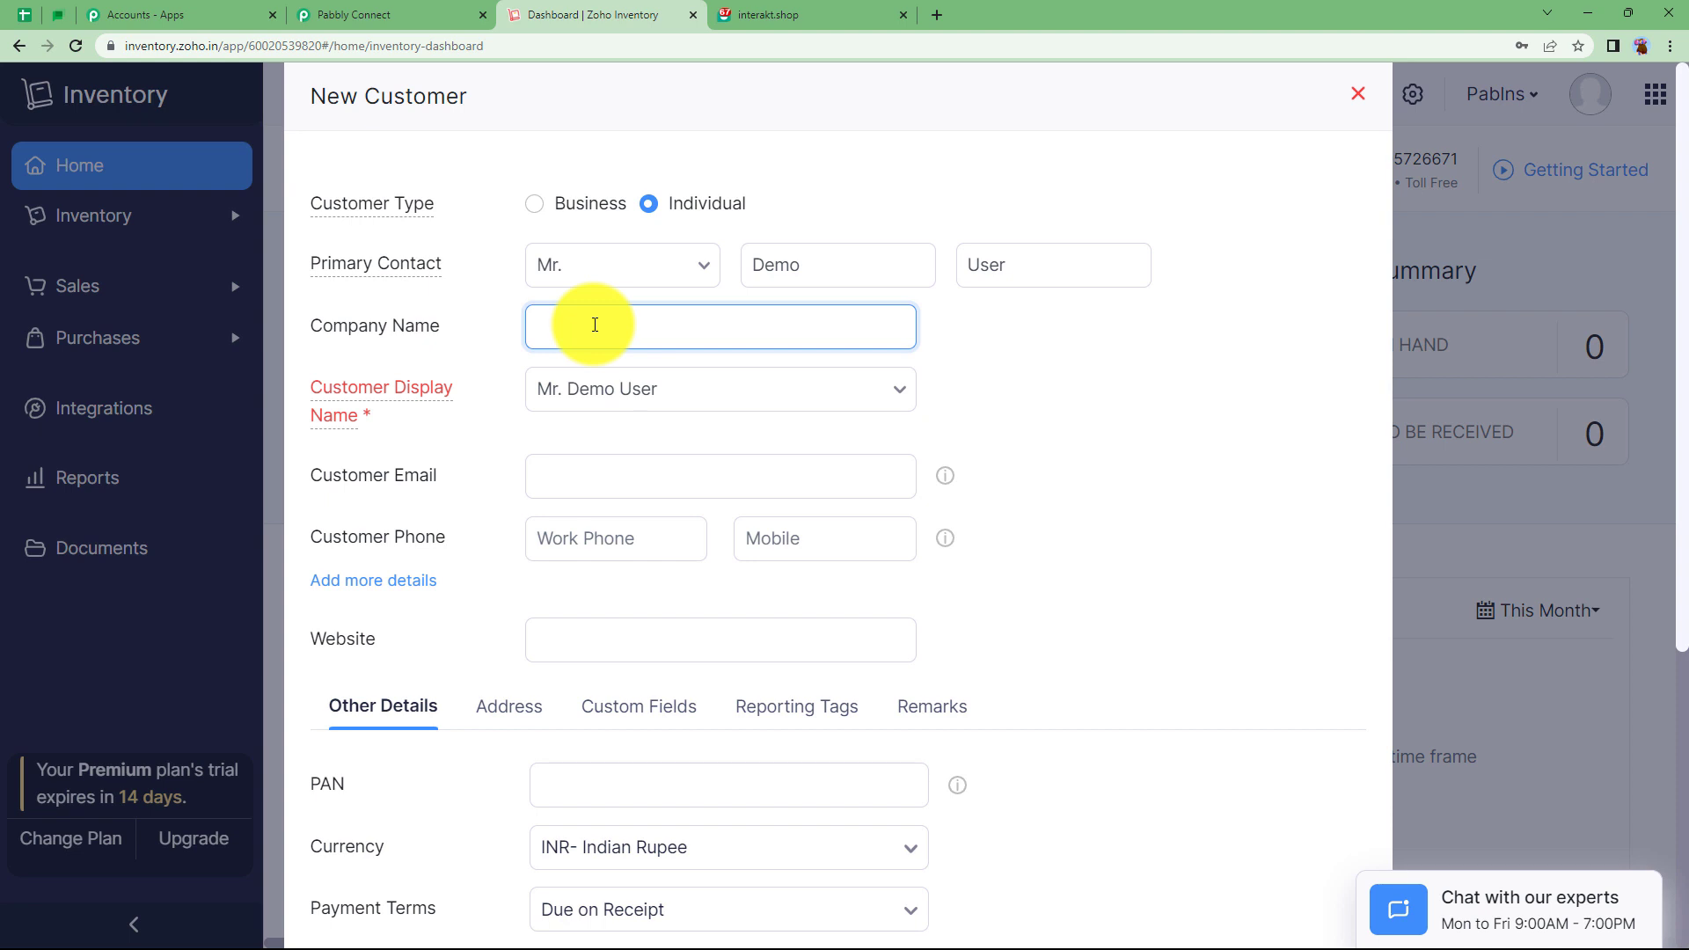
pyautogui.write('Abc')
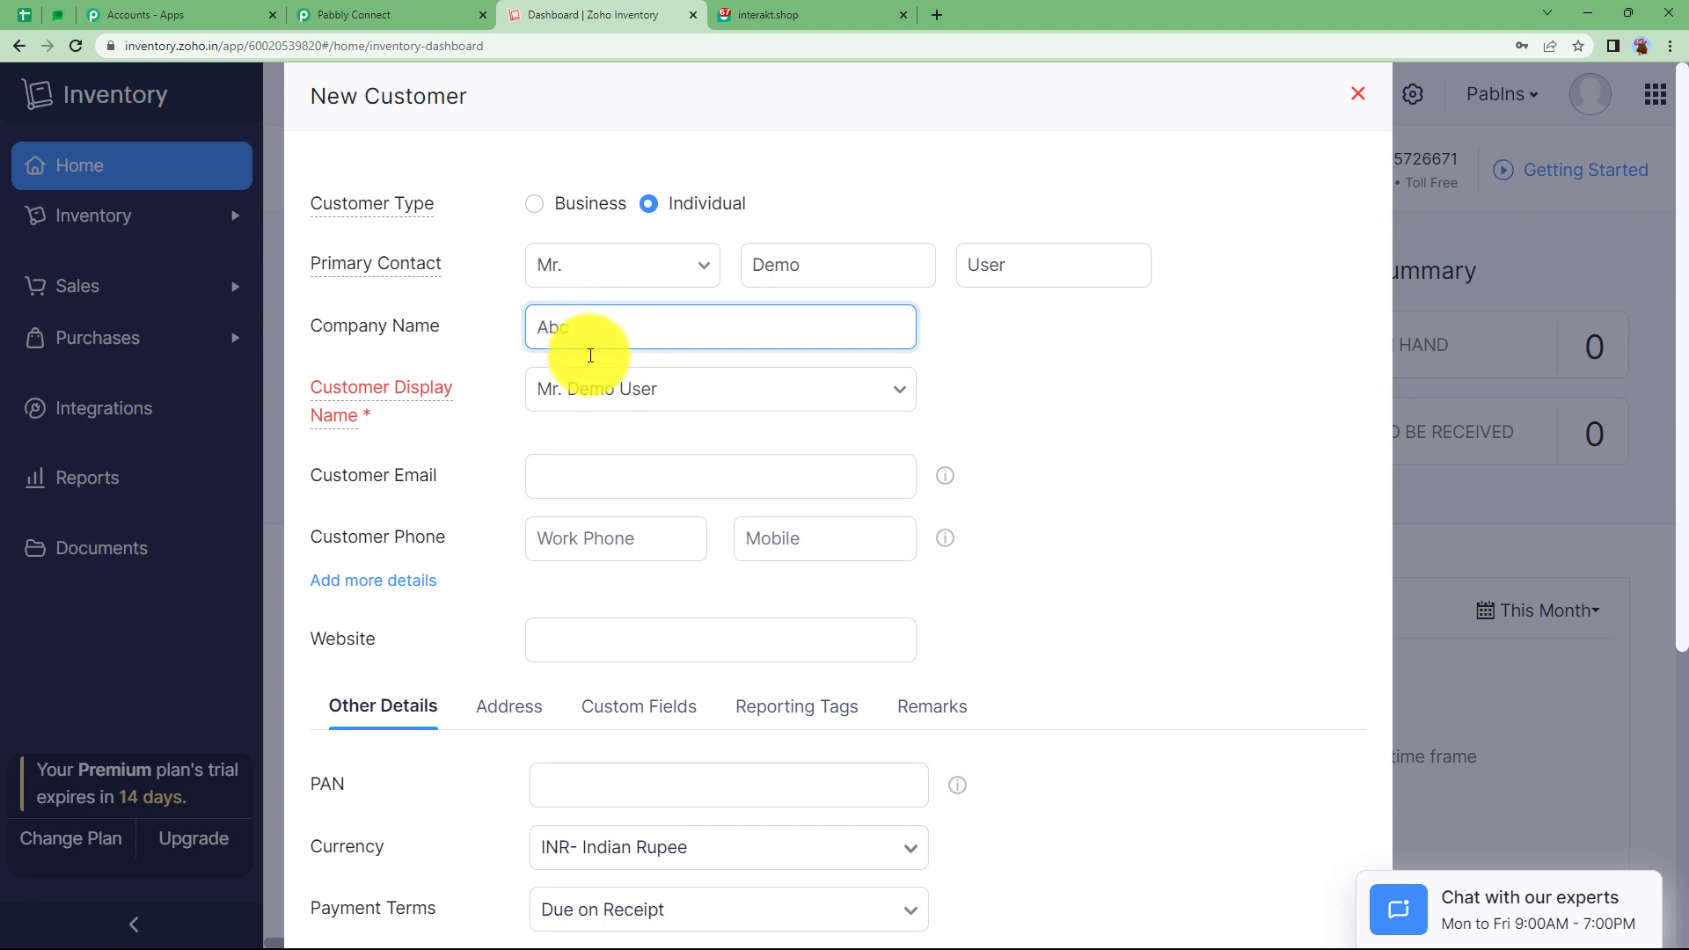
pyautogui.click(609, 477)
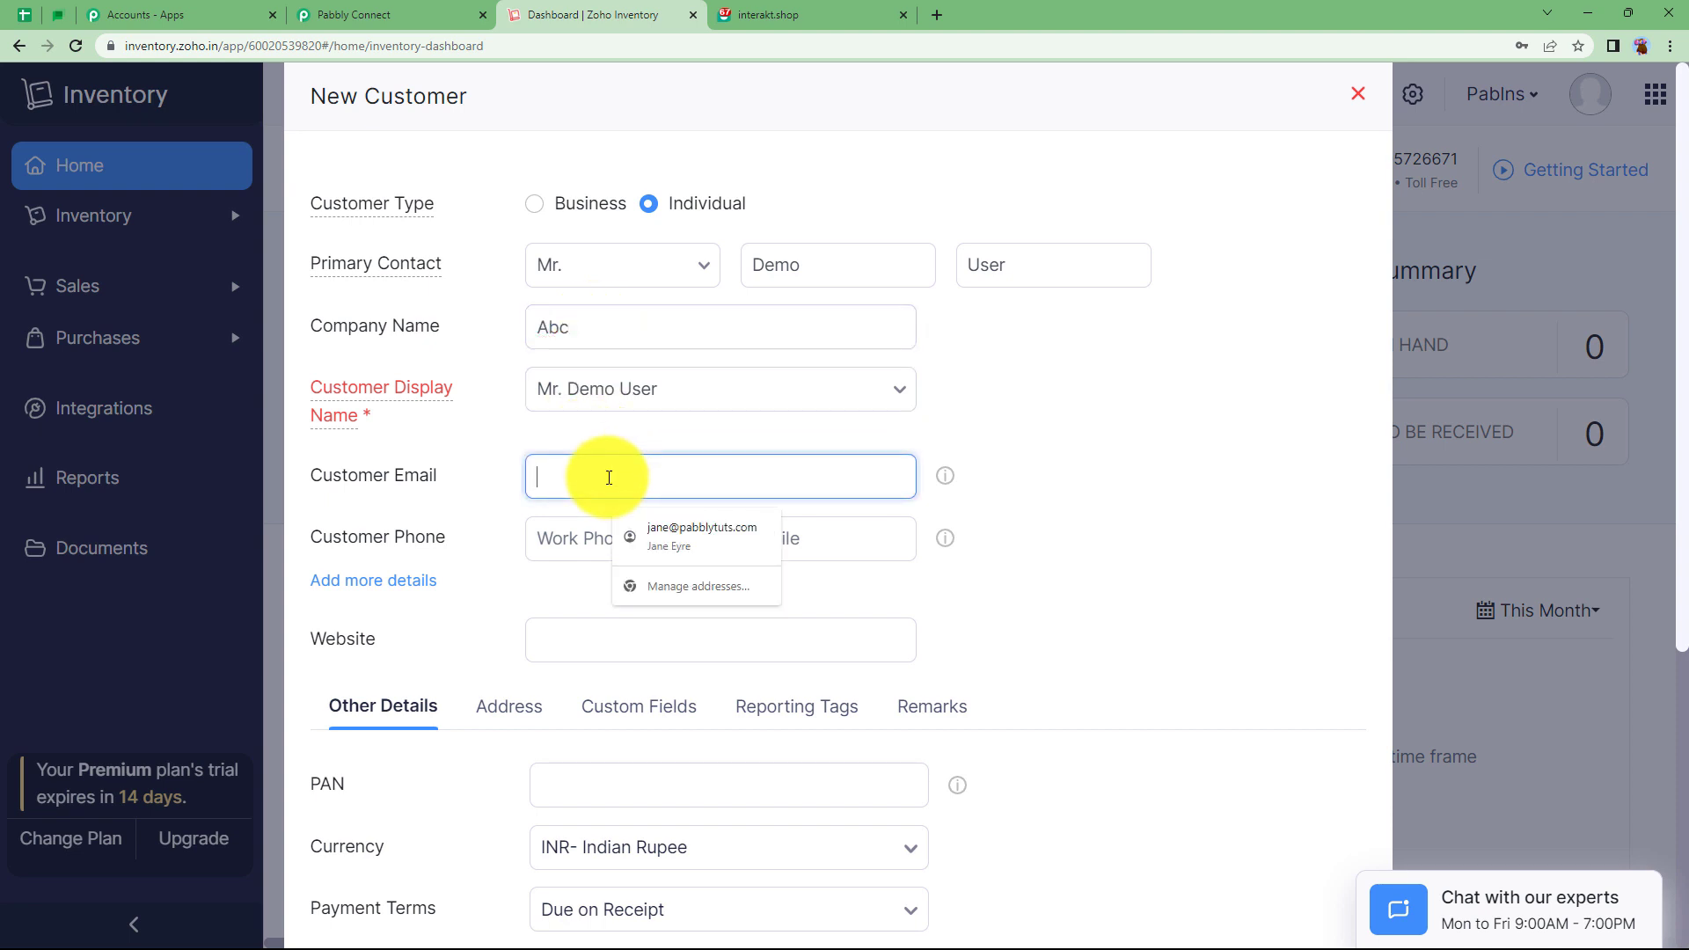
pyautogui.click(594, 537)
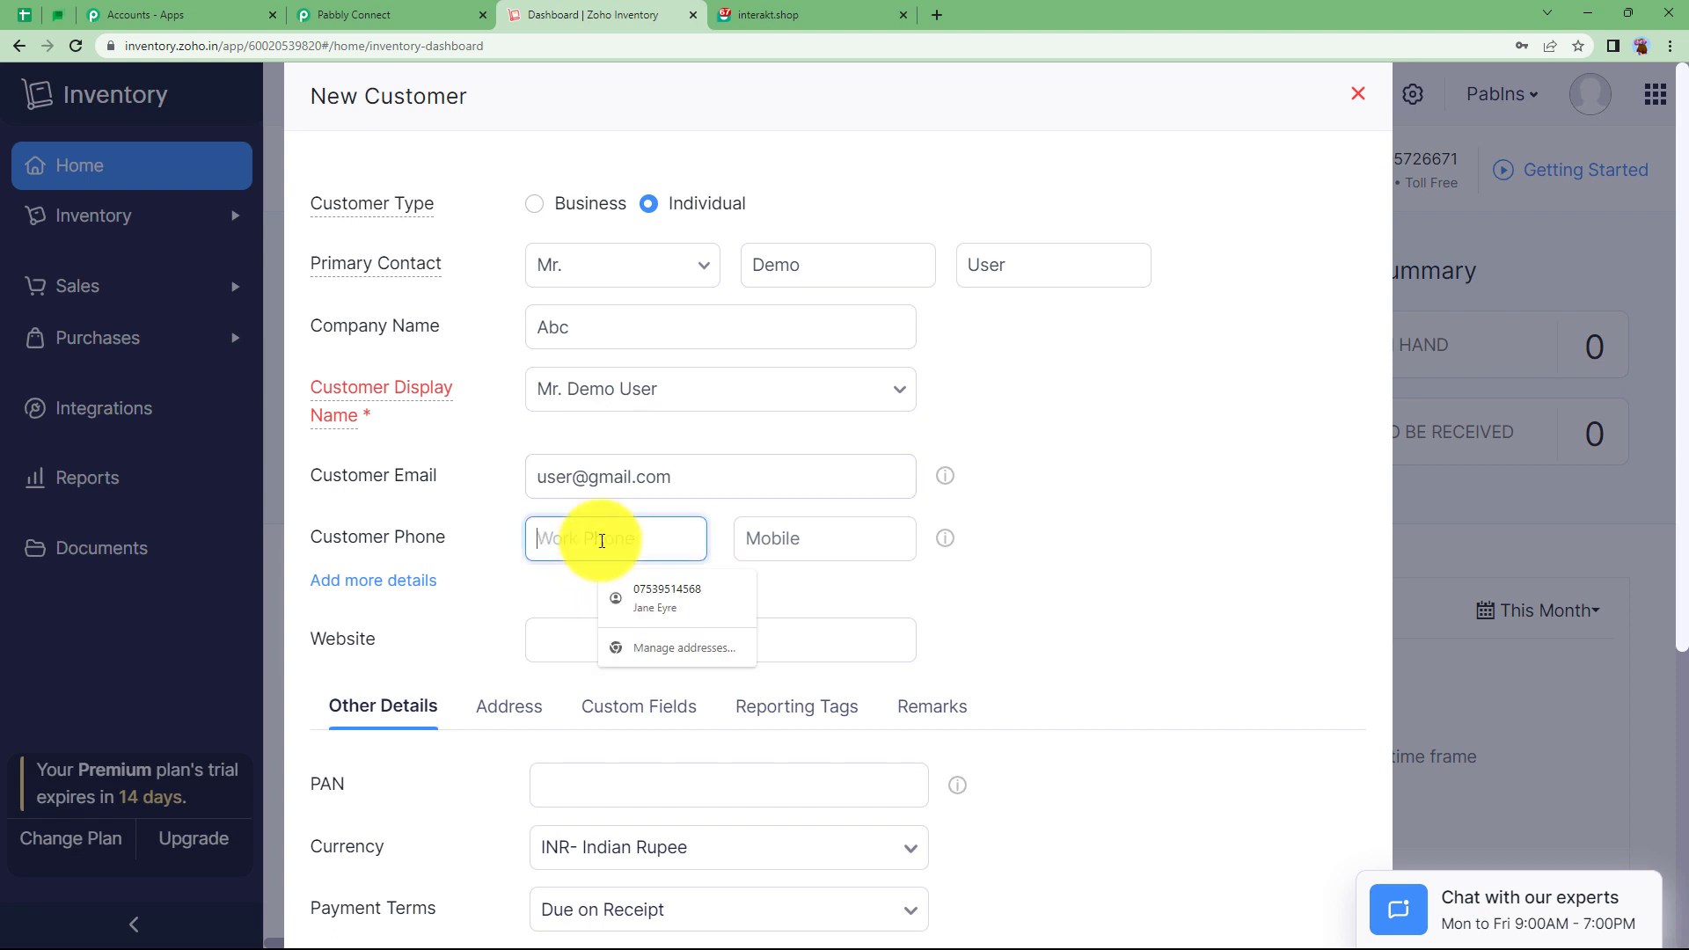
pyautogui.click(763, 546)
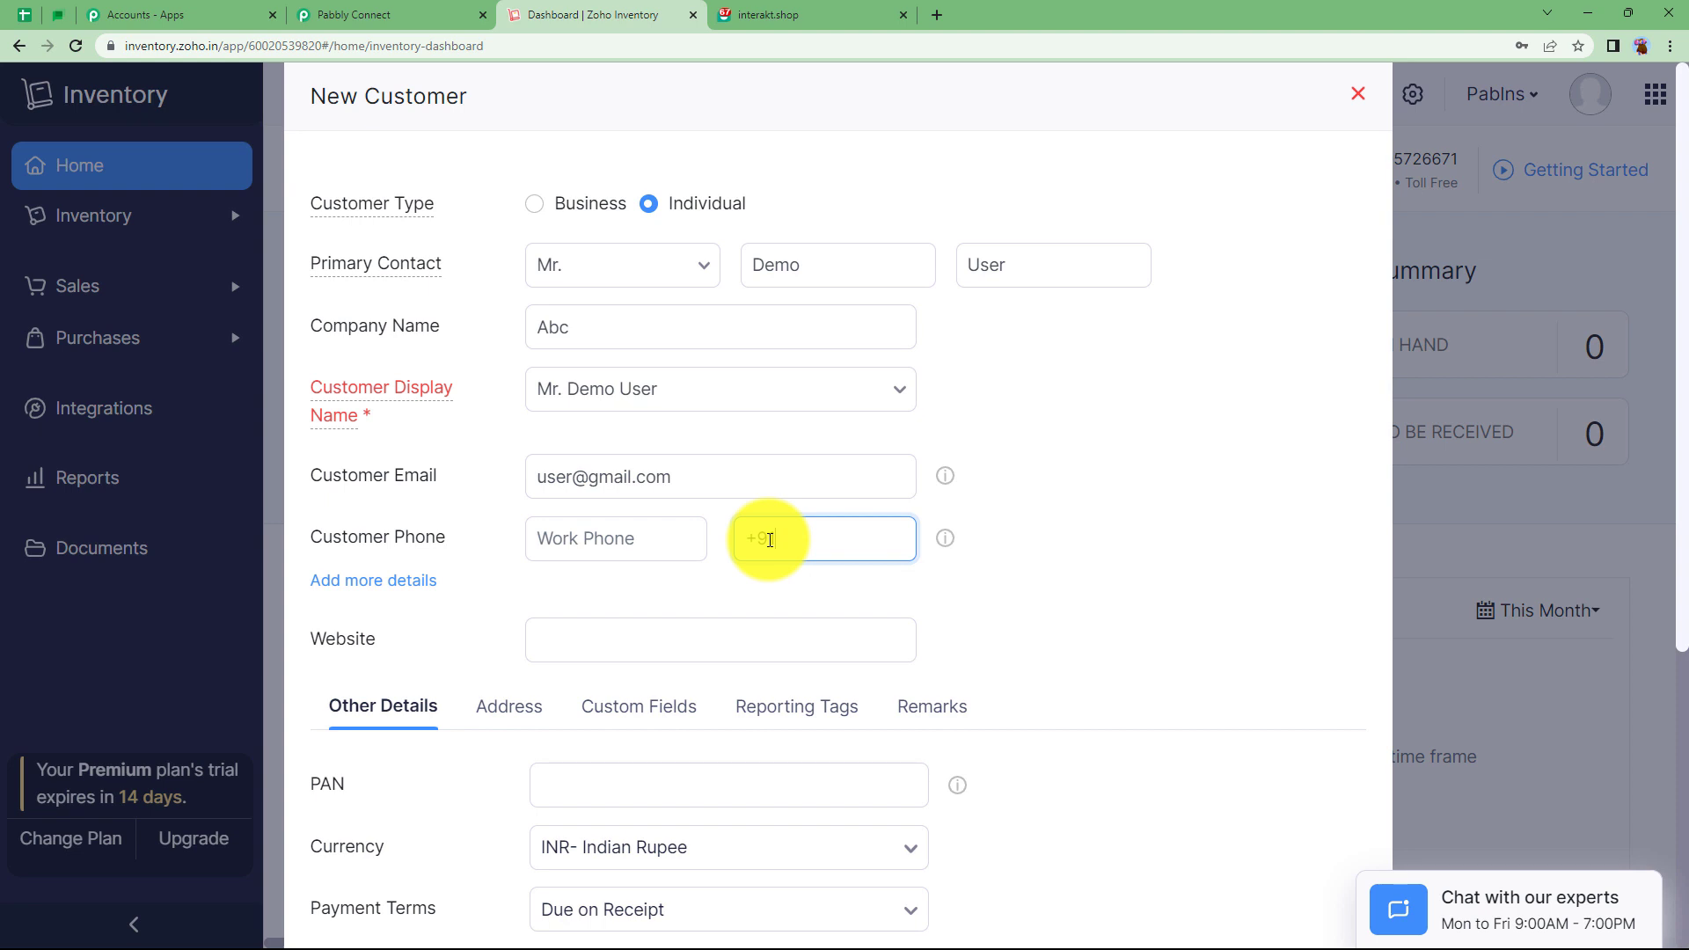
pyautogui.scroll(-2, 540, 531)
pyautogui.scroll(-3, 573, 566)
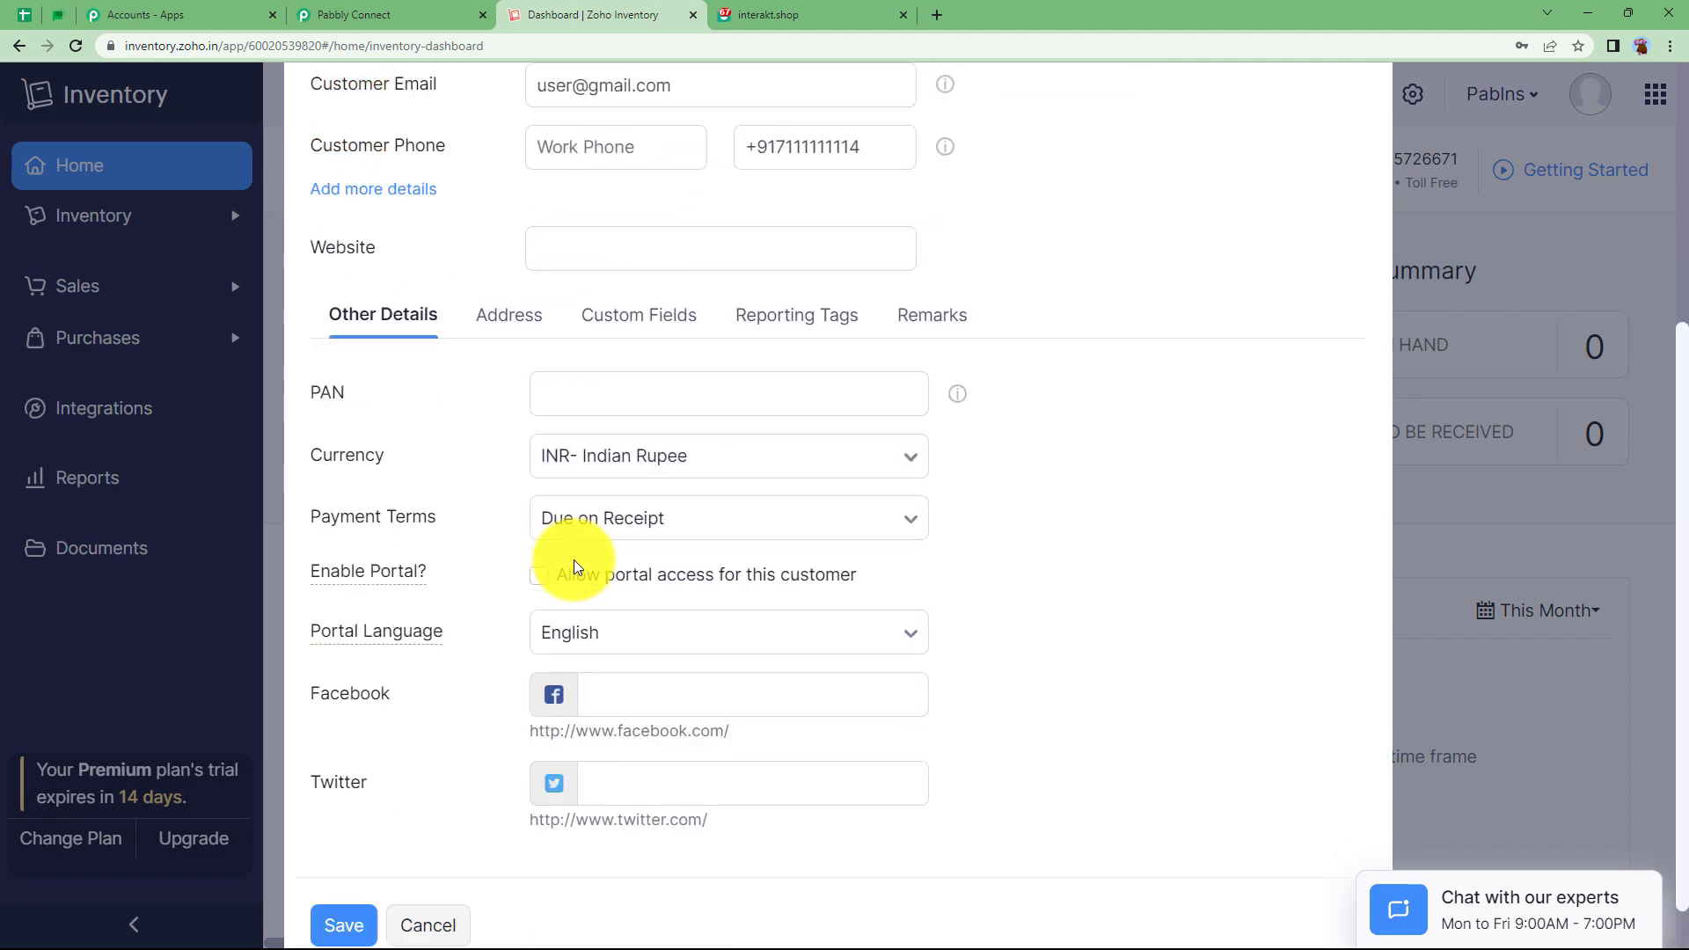
pyautogui.scroll(5, 651, 462)
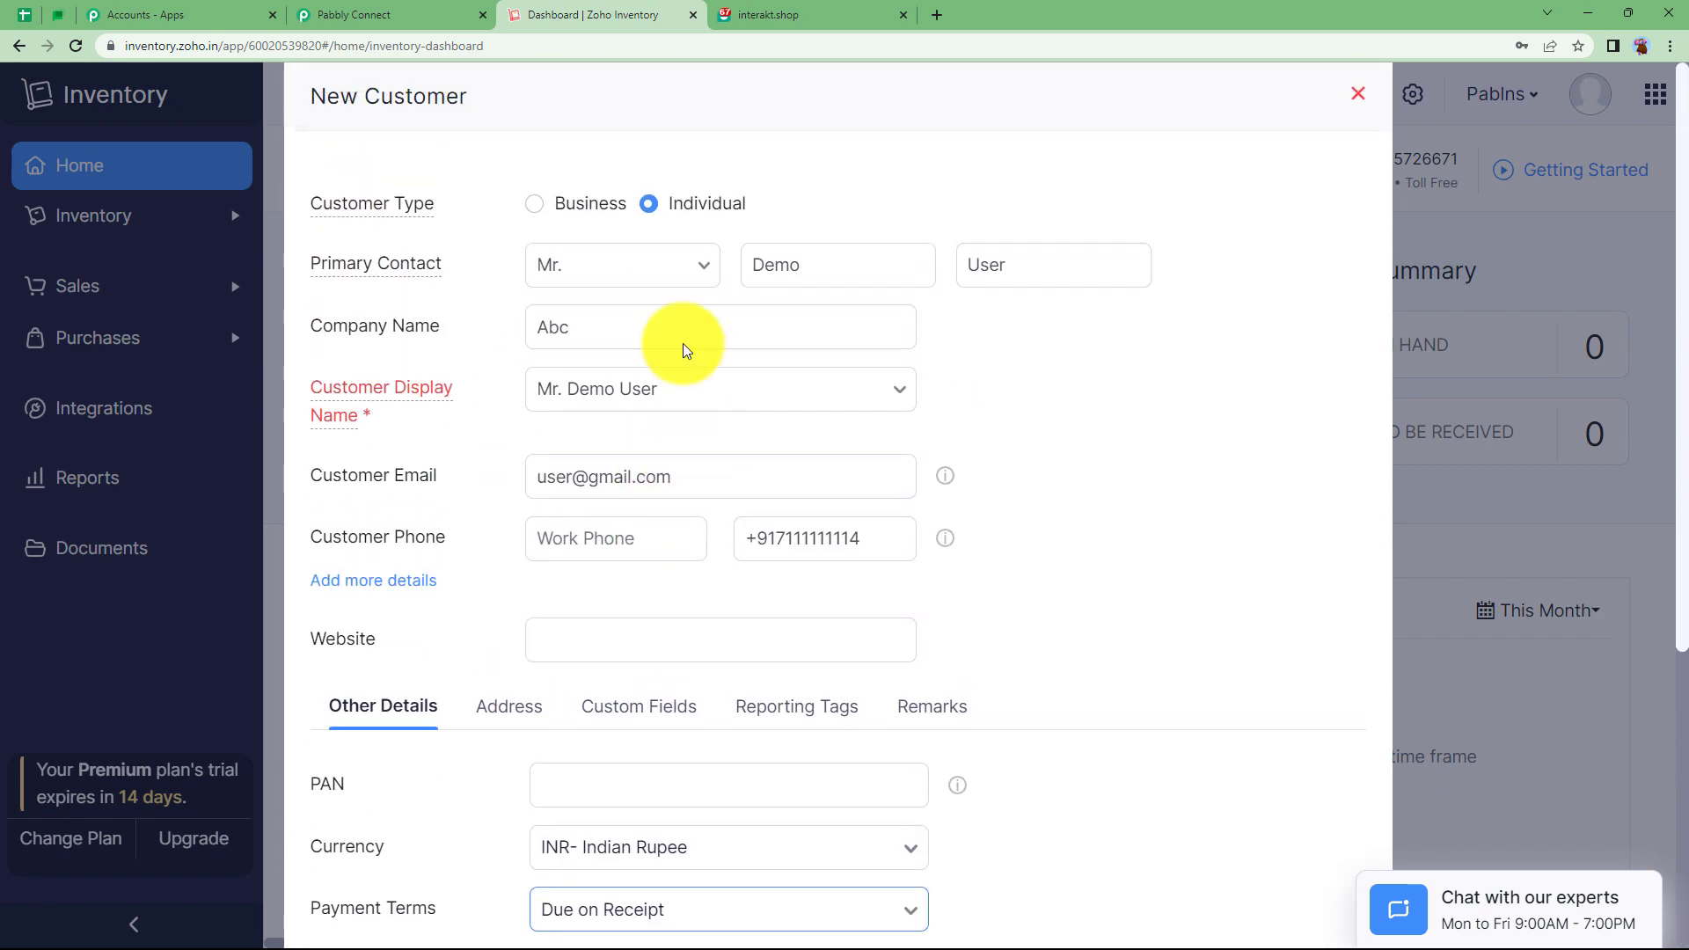
pyautogui.scroll(-5, 556, 490)
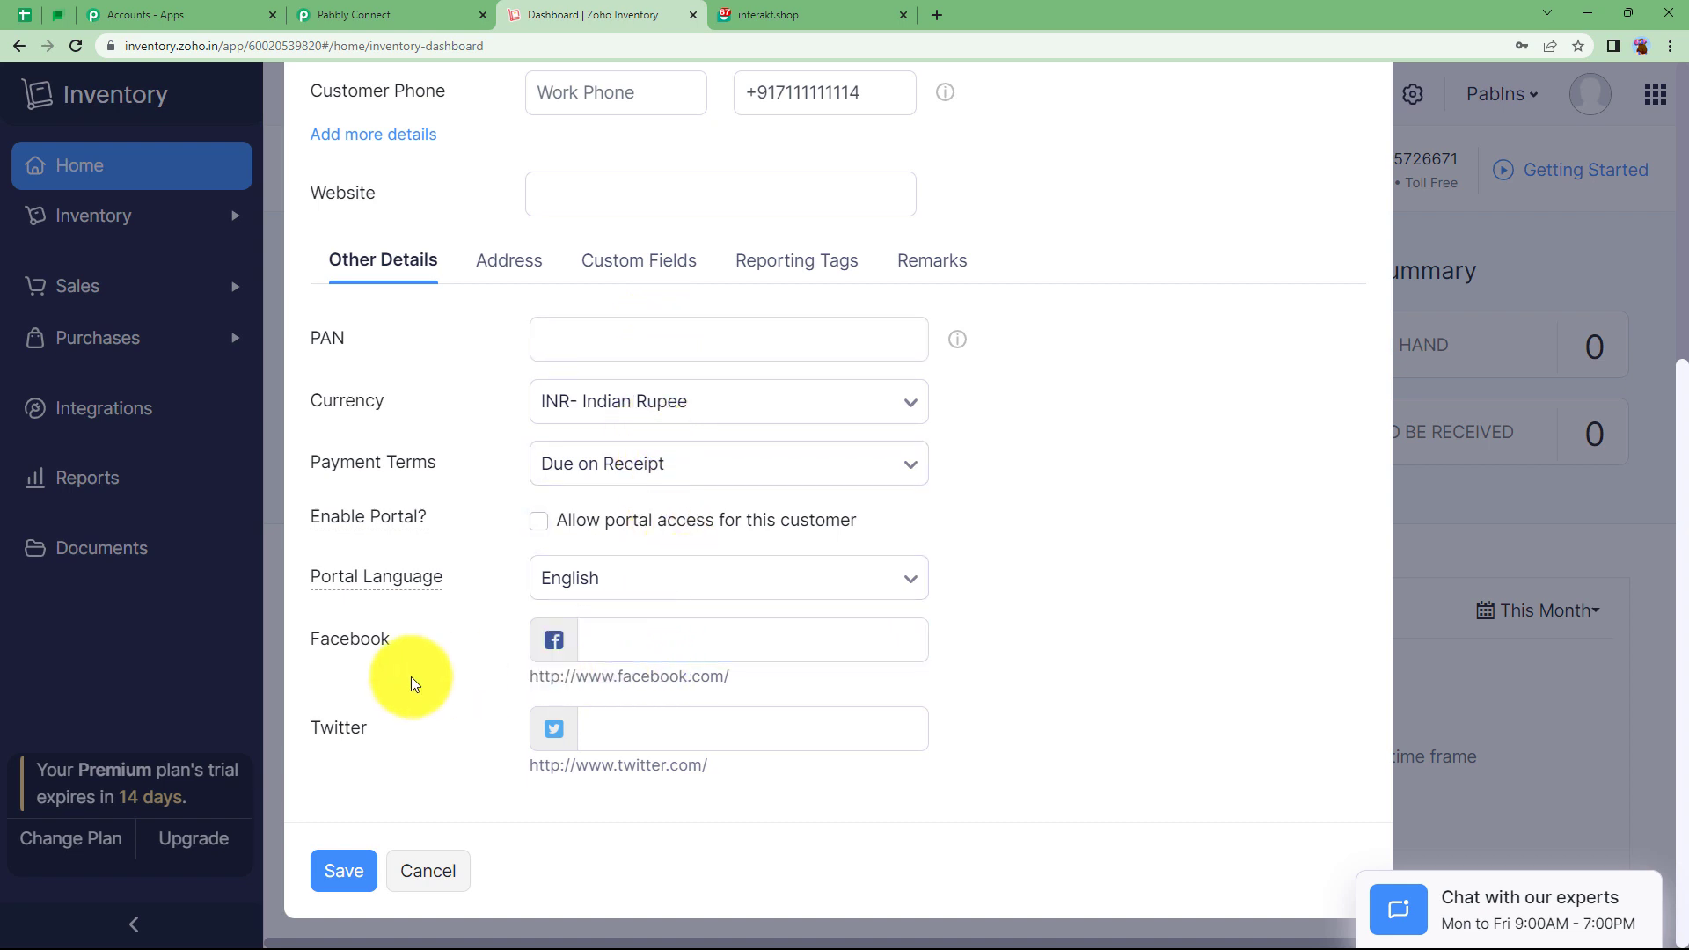
pyautogui.click(358, 871)
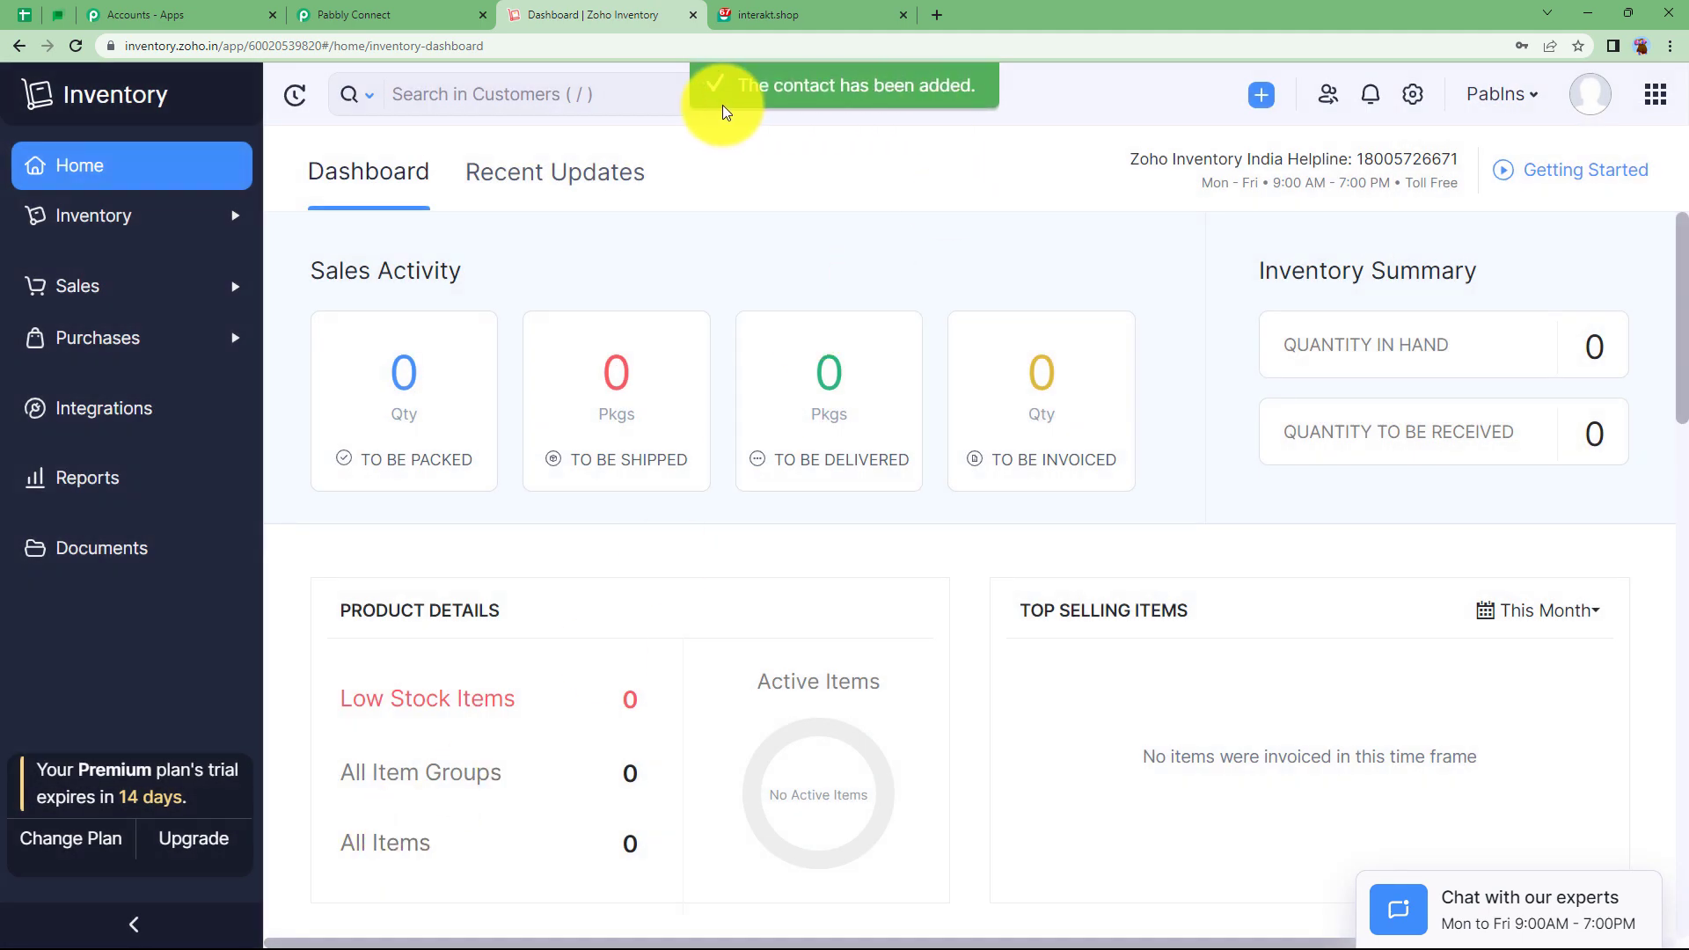
# Back in Pabbly Connect, review the trigger's Response Received fields, checking the contact source value.
pyautogui.click(394, 15)
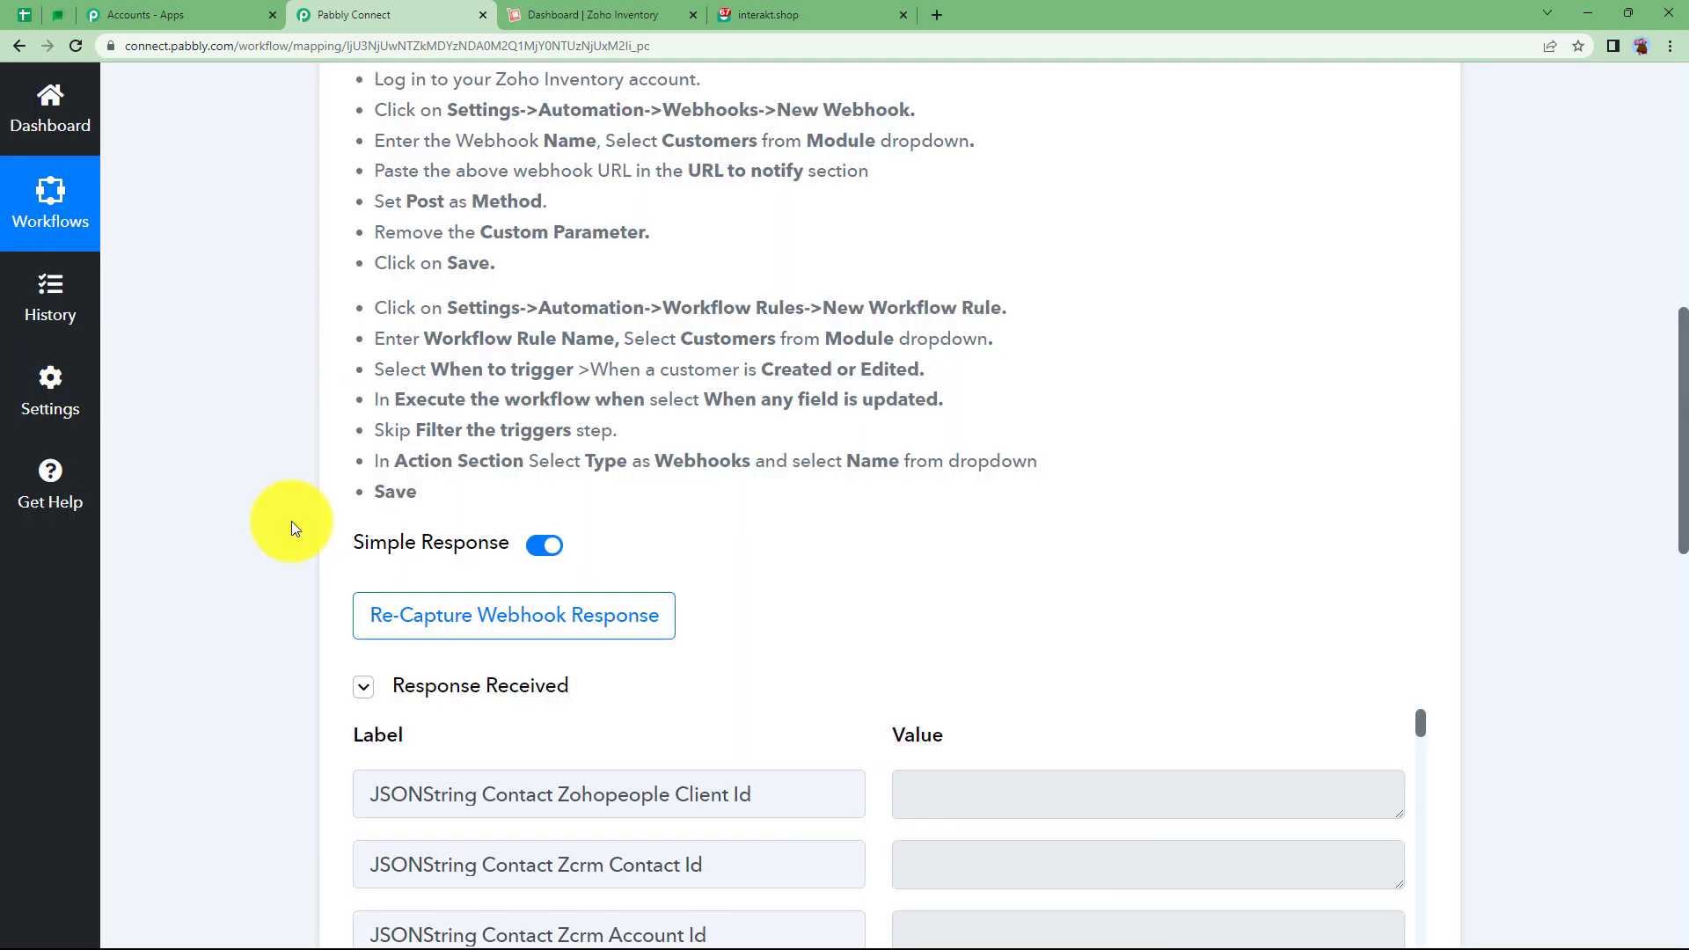
pyautogui.scroll(-5, 359, 717)
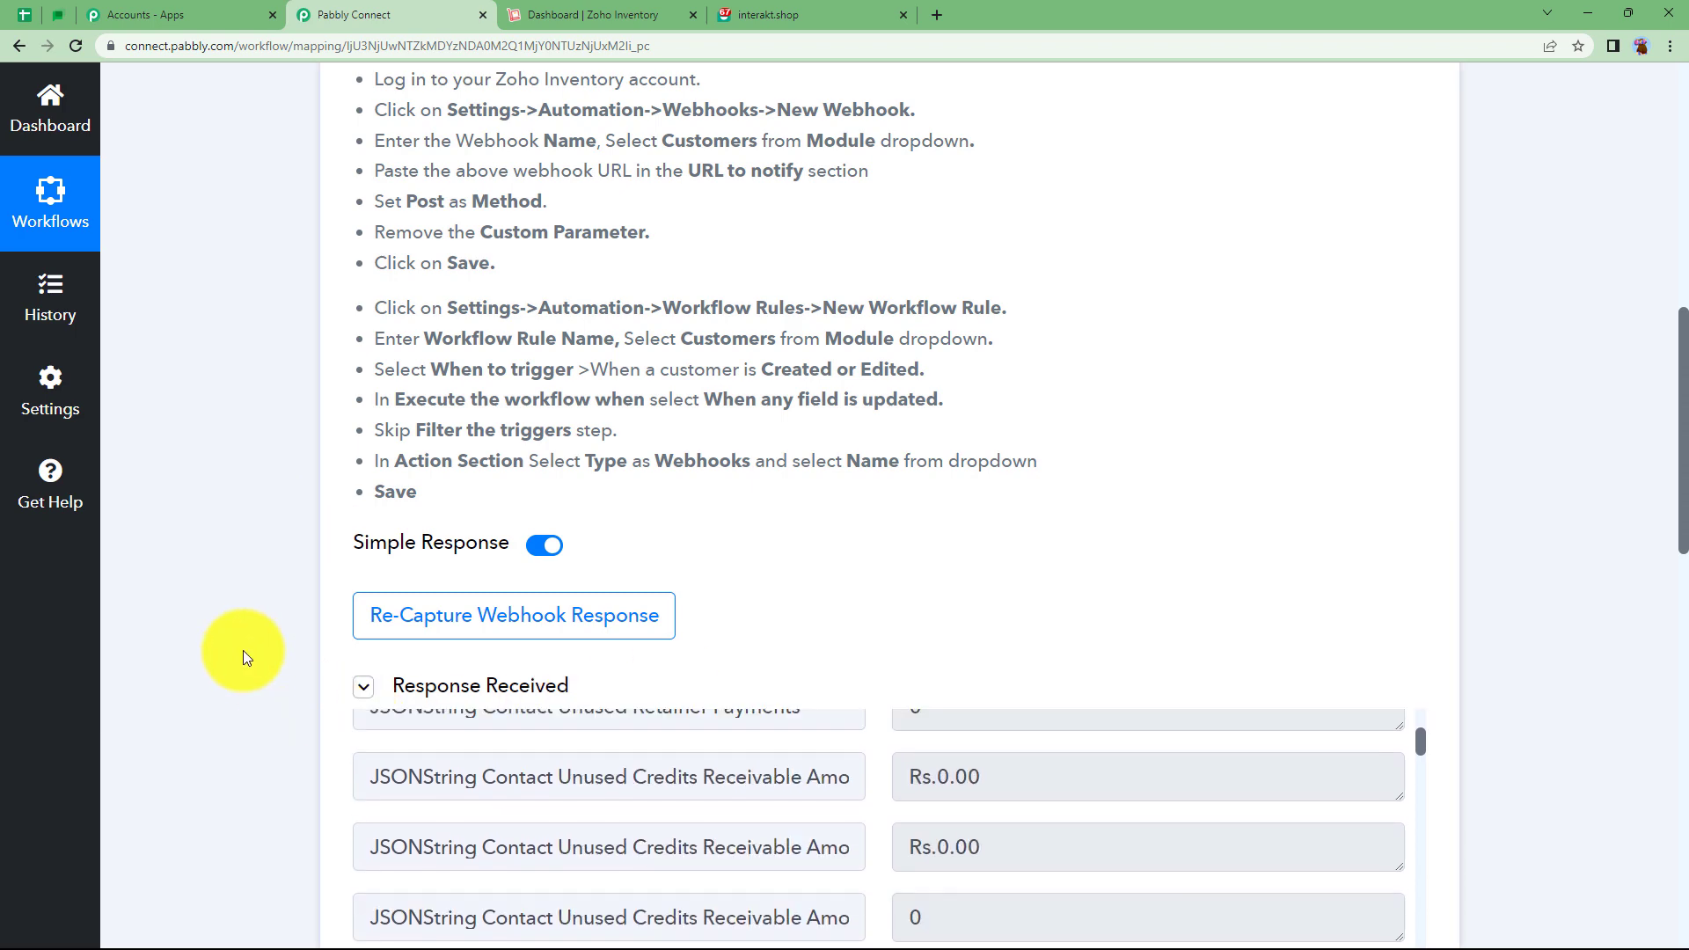
pyautogui.scroll(-6, 238, 633)
pyautogui.scroll(-10, 780, 490)
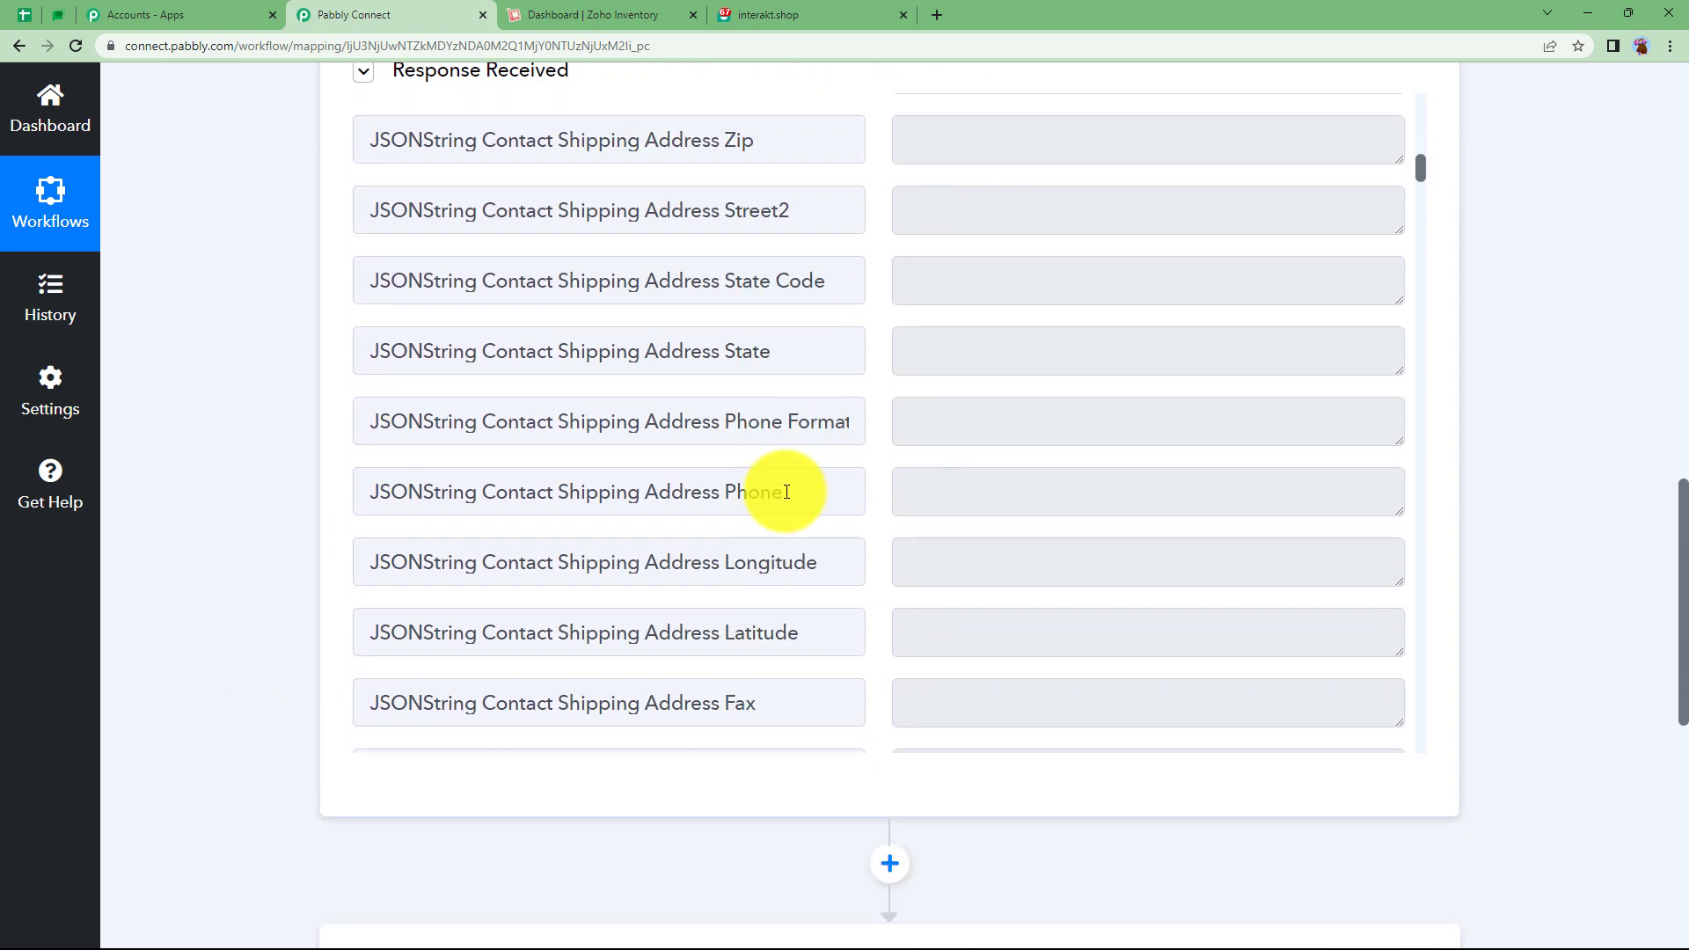
pyautogui.scroll(6, 783, 488)
pyautogui.doubleClick(1003, 574)
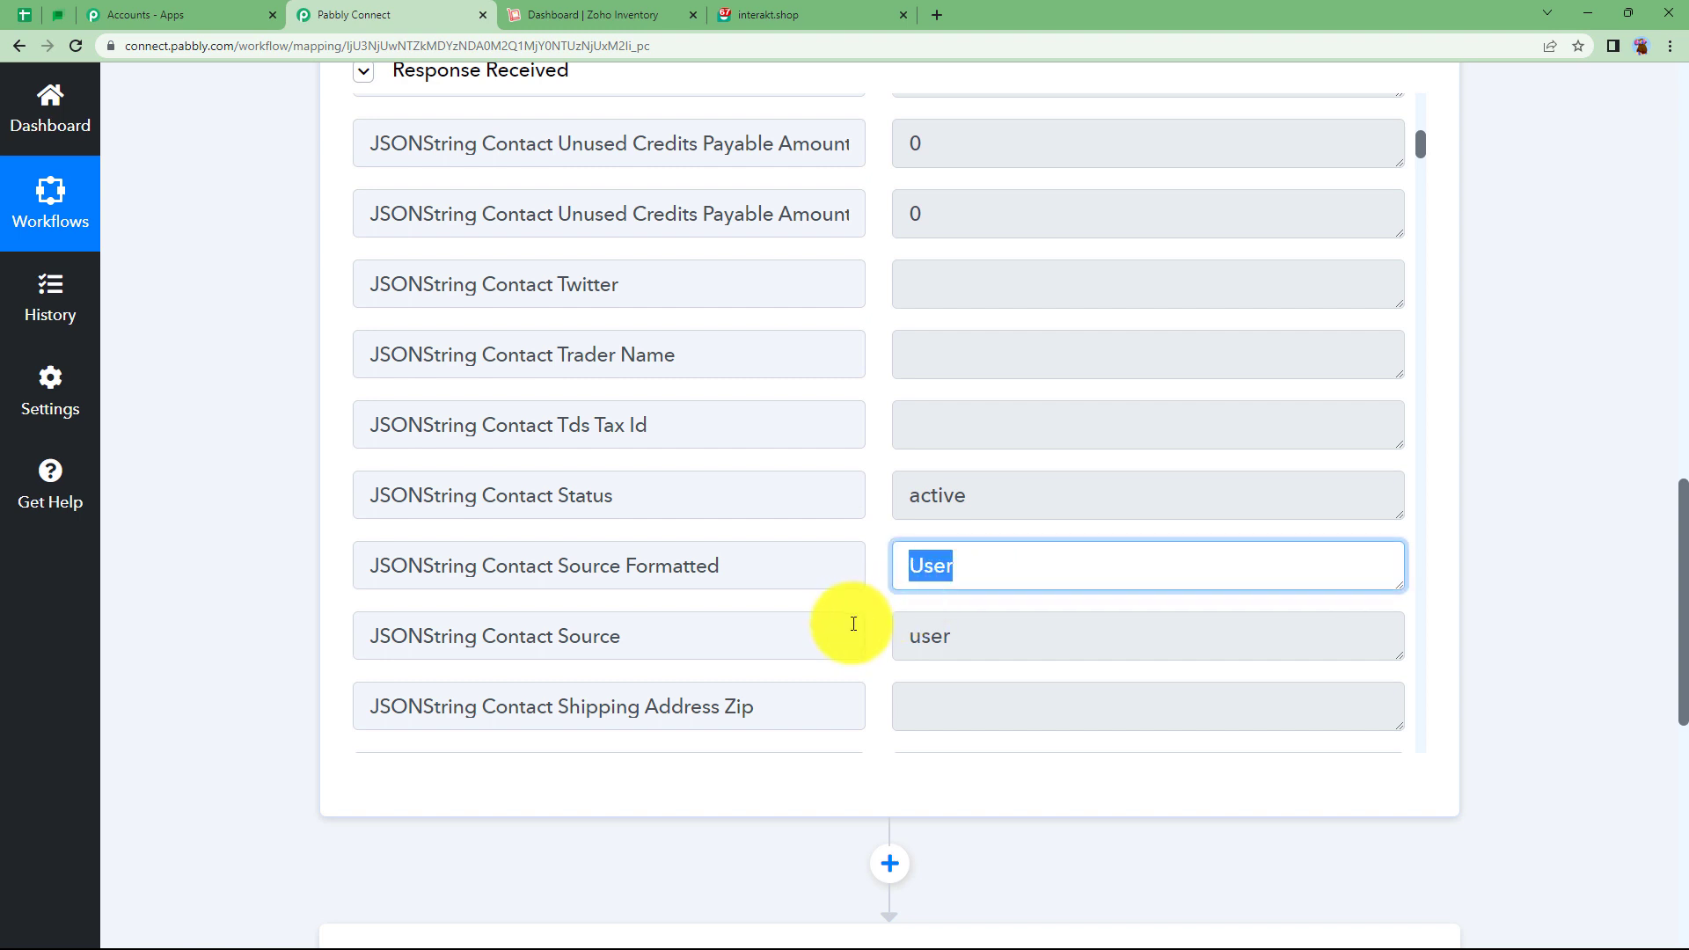
pyautogui.doubleClick(935, 634)
# Review the remaining response fields, checking the captured first name and e-mail, then return to Trigger Event.
pyautogui.scroll(-10, 935, 562)
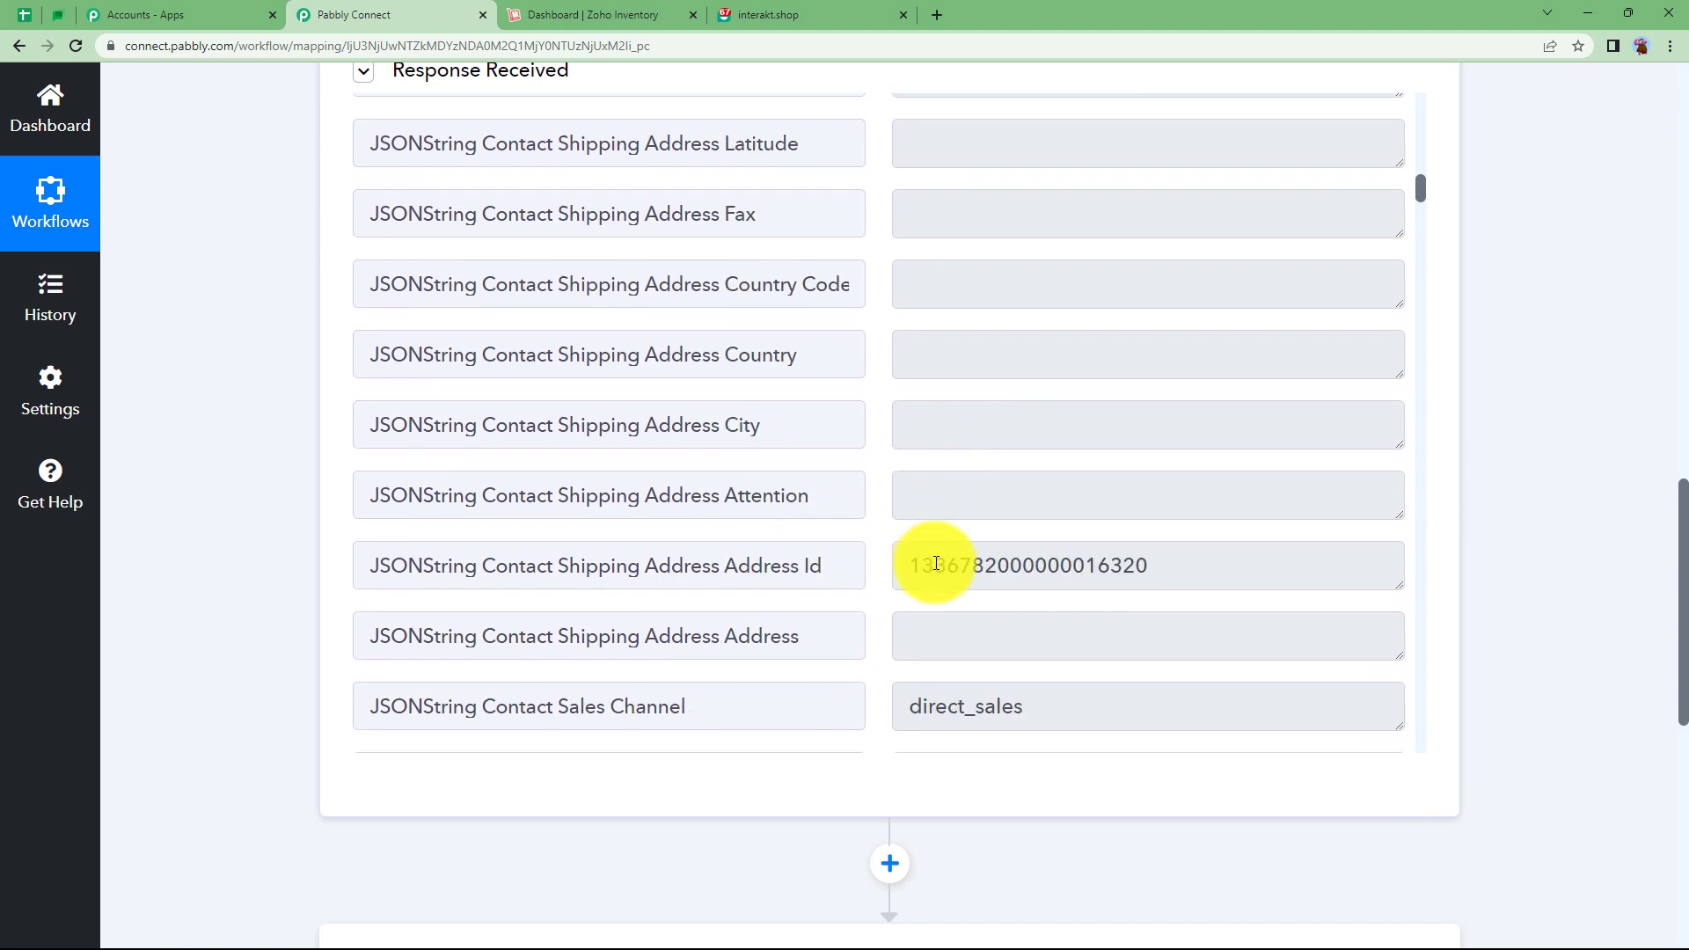
pyautogui.scroll(-4, 935, 562)
pyautogui.scroll(-6, 1082, 490)
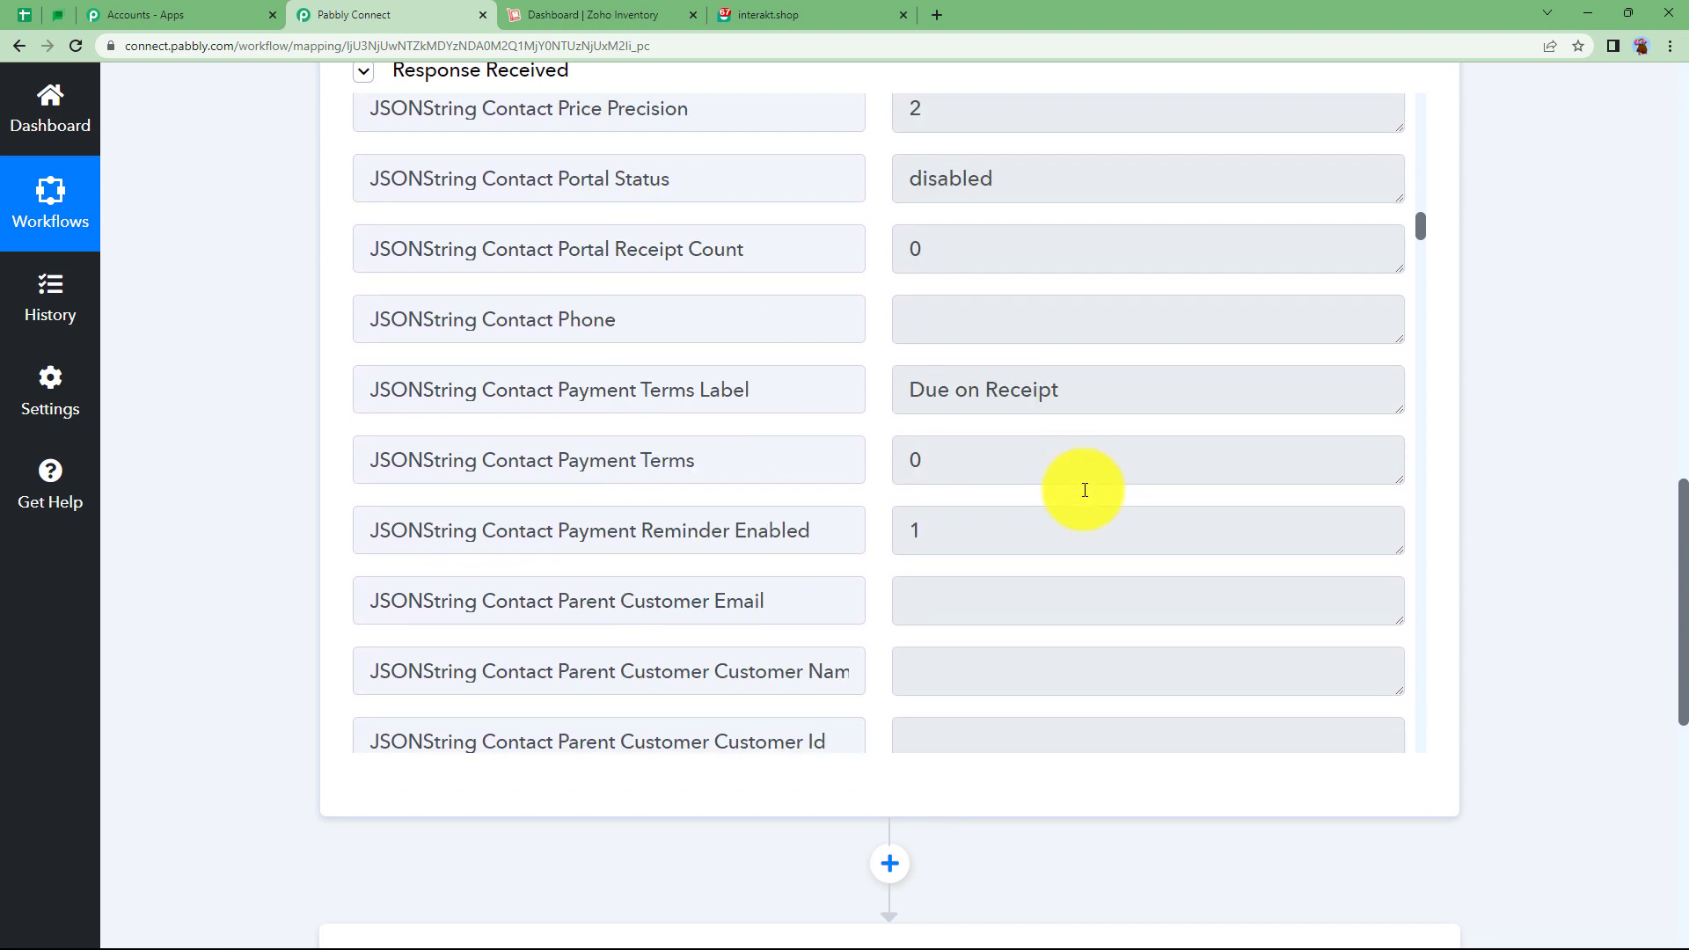
pyautogui.scroll(-15, 1084, 490)
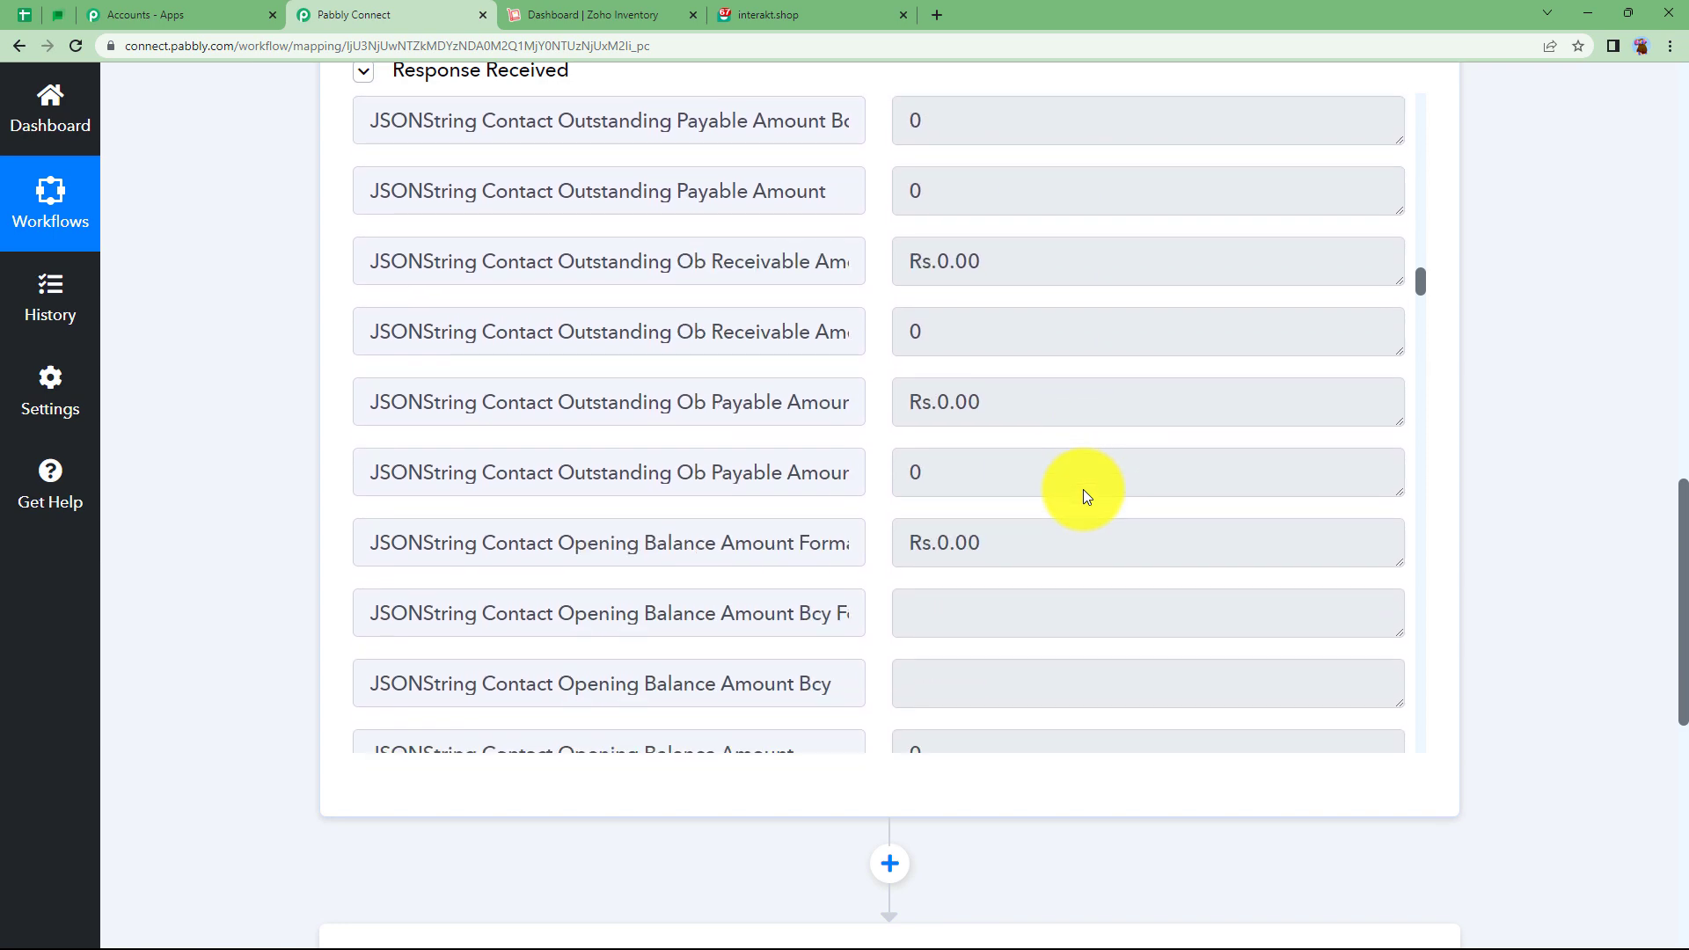
pyautogui.scroll(-7, 1084, 489)
pyautogui.moveTo(1143, 283); pyautogui.dragTo(910, 286)
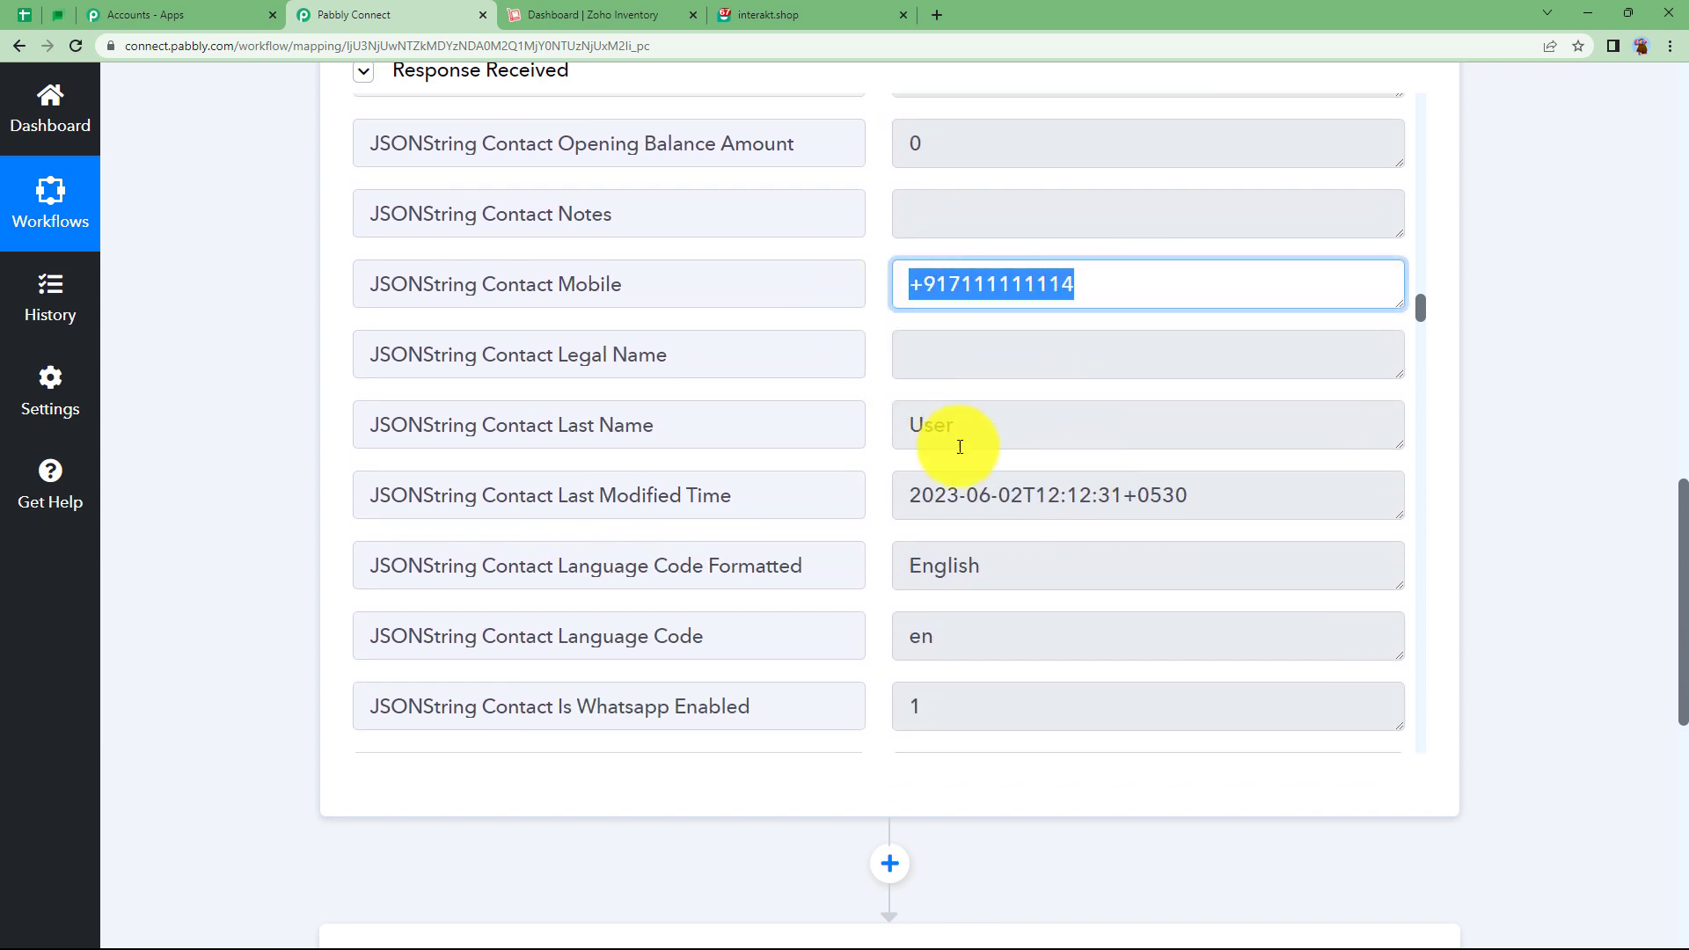
pyautogui.scroll(-16, 1010, 528)
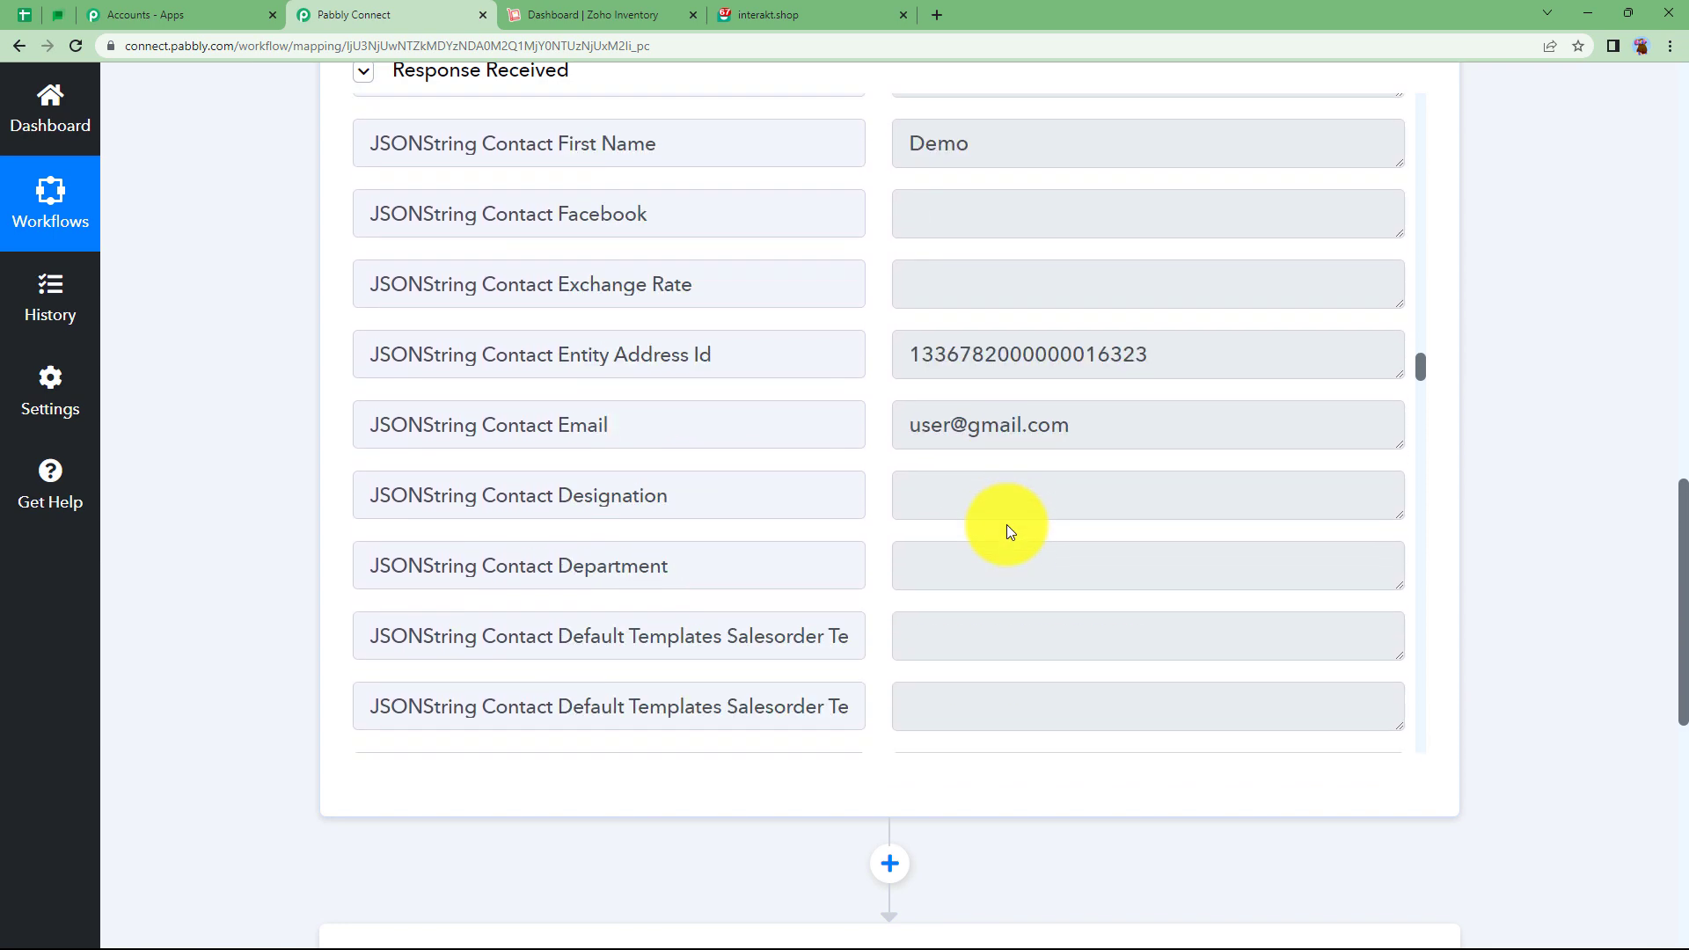
pyautogui.doubleClick(1020, 147)
pyautogui.tripleClick(988, 423)
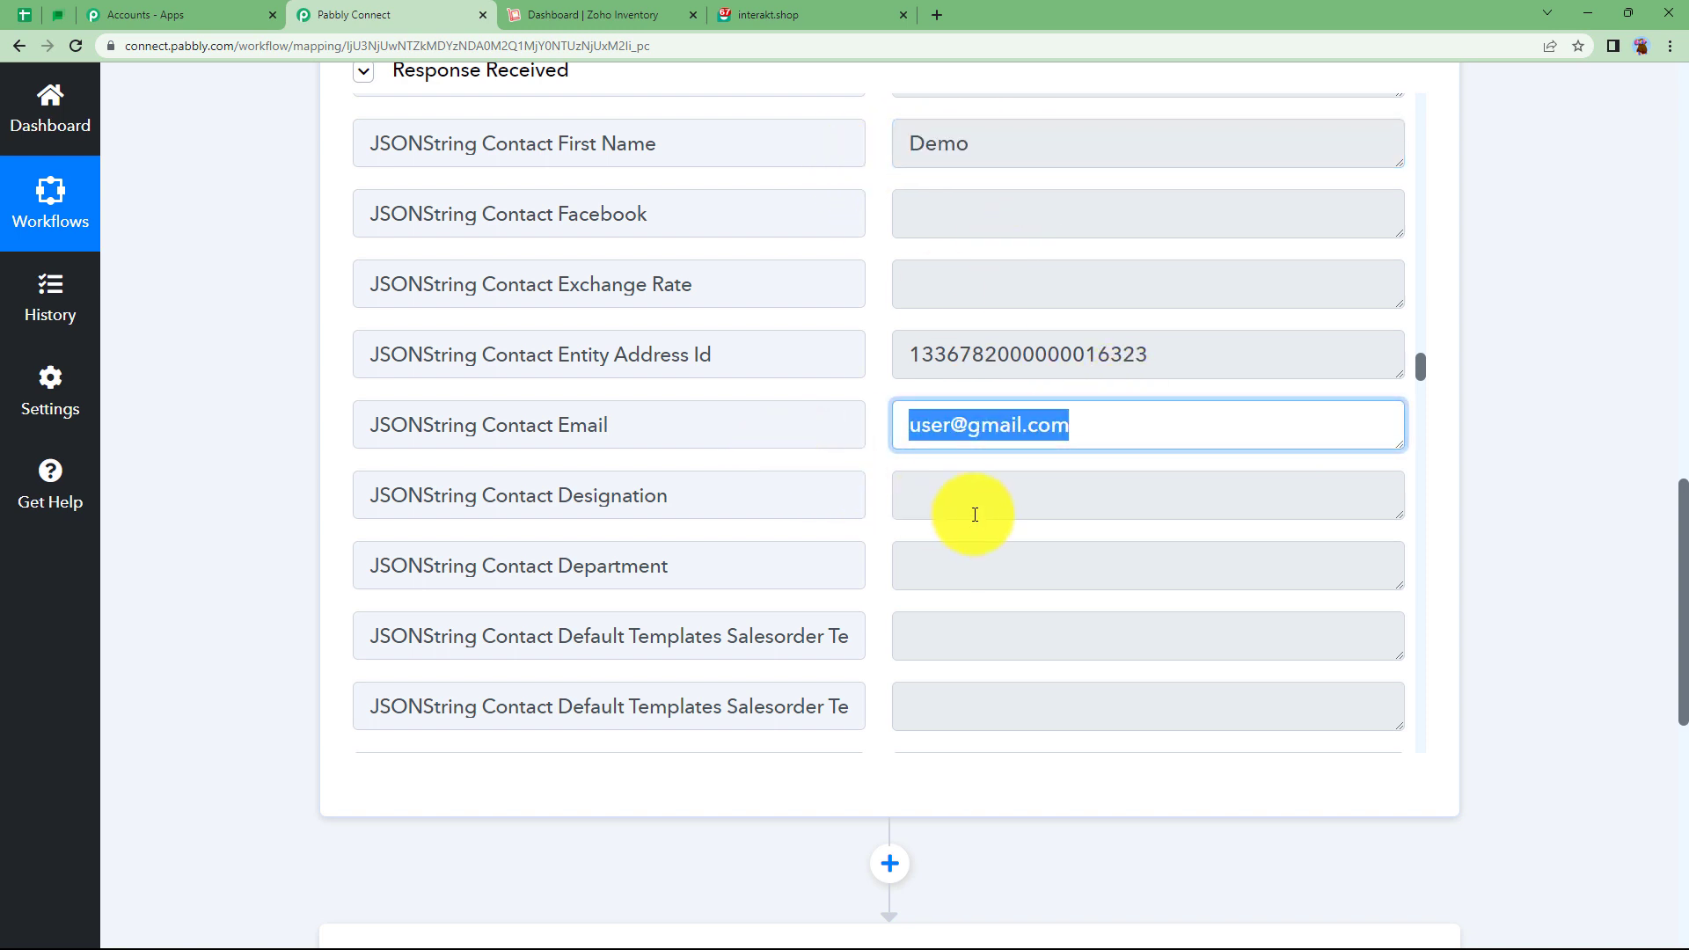
pyautogui.scroll(-4, 968, 519)
pyautogui.scroll(-16, 966, 525)
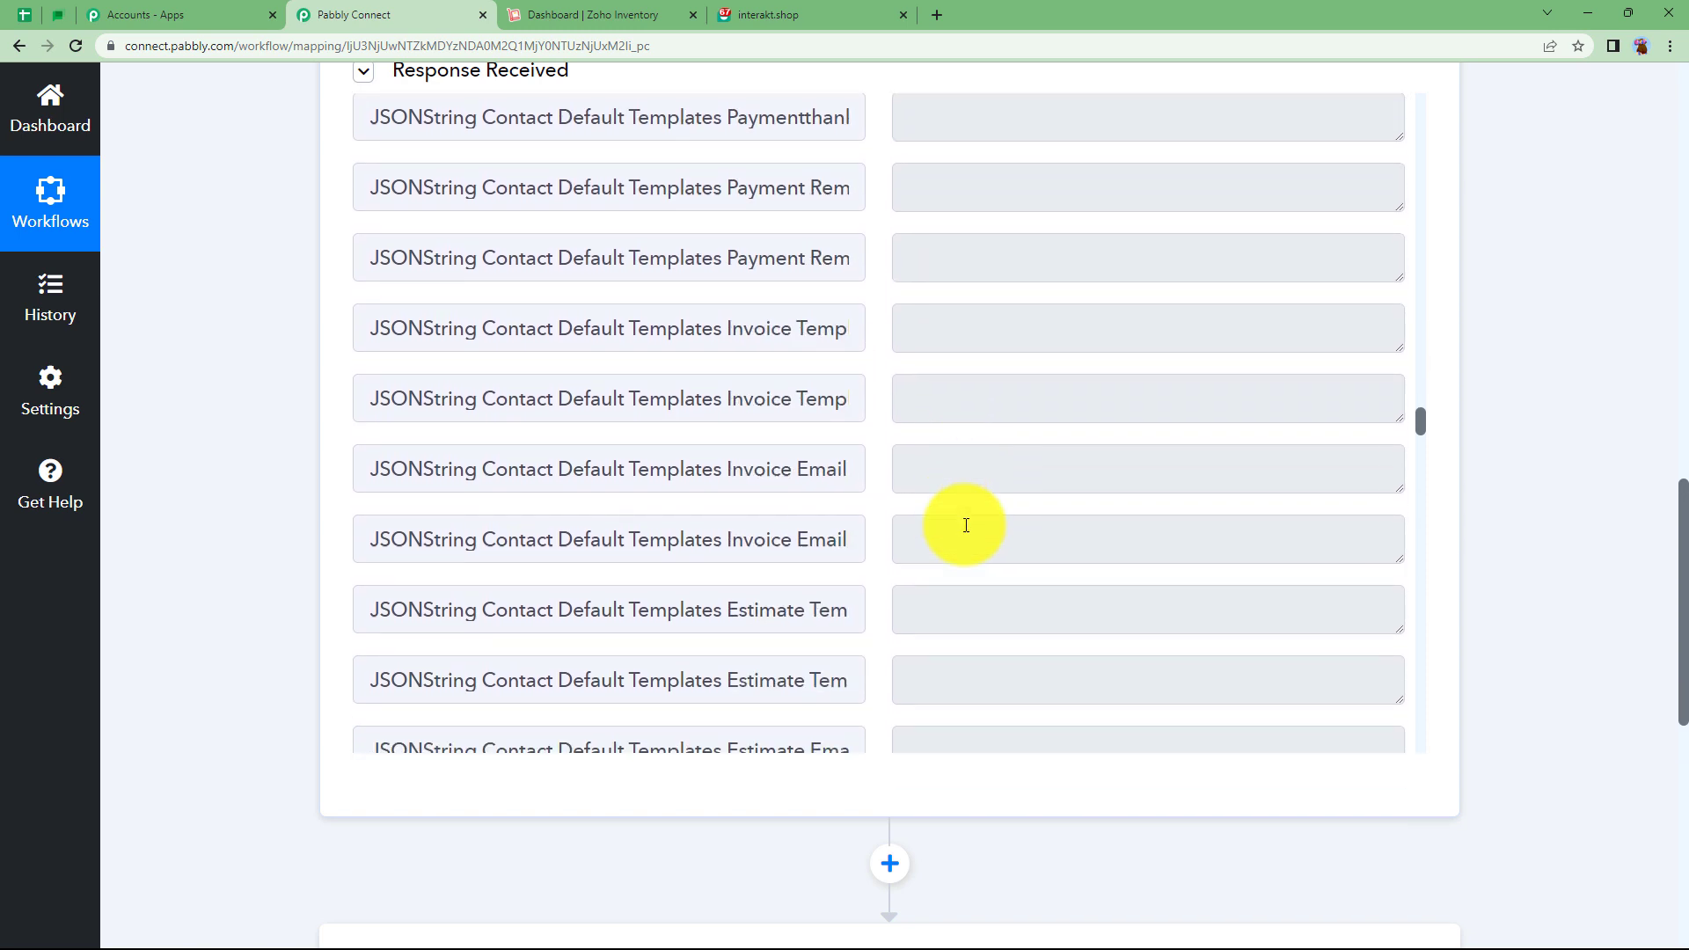
pyautogui.scroll(-10, 966, 525)
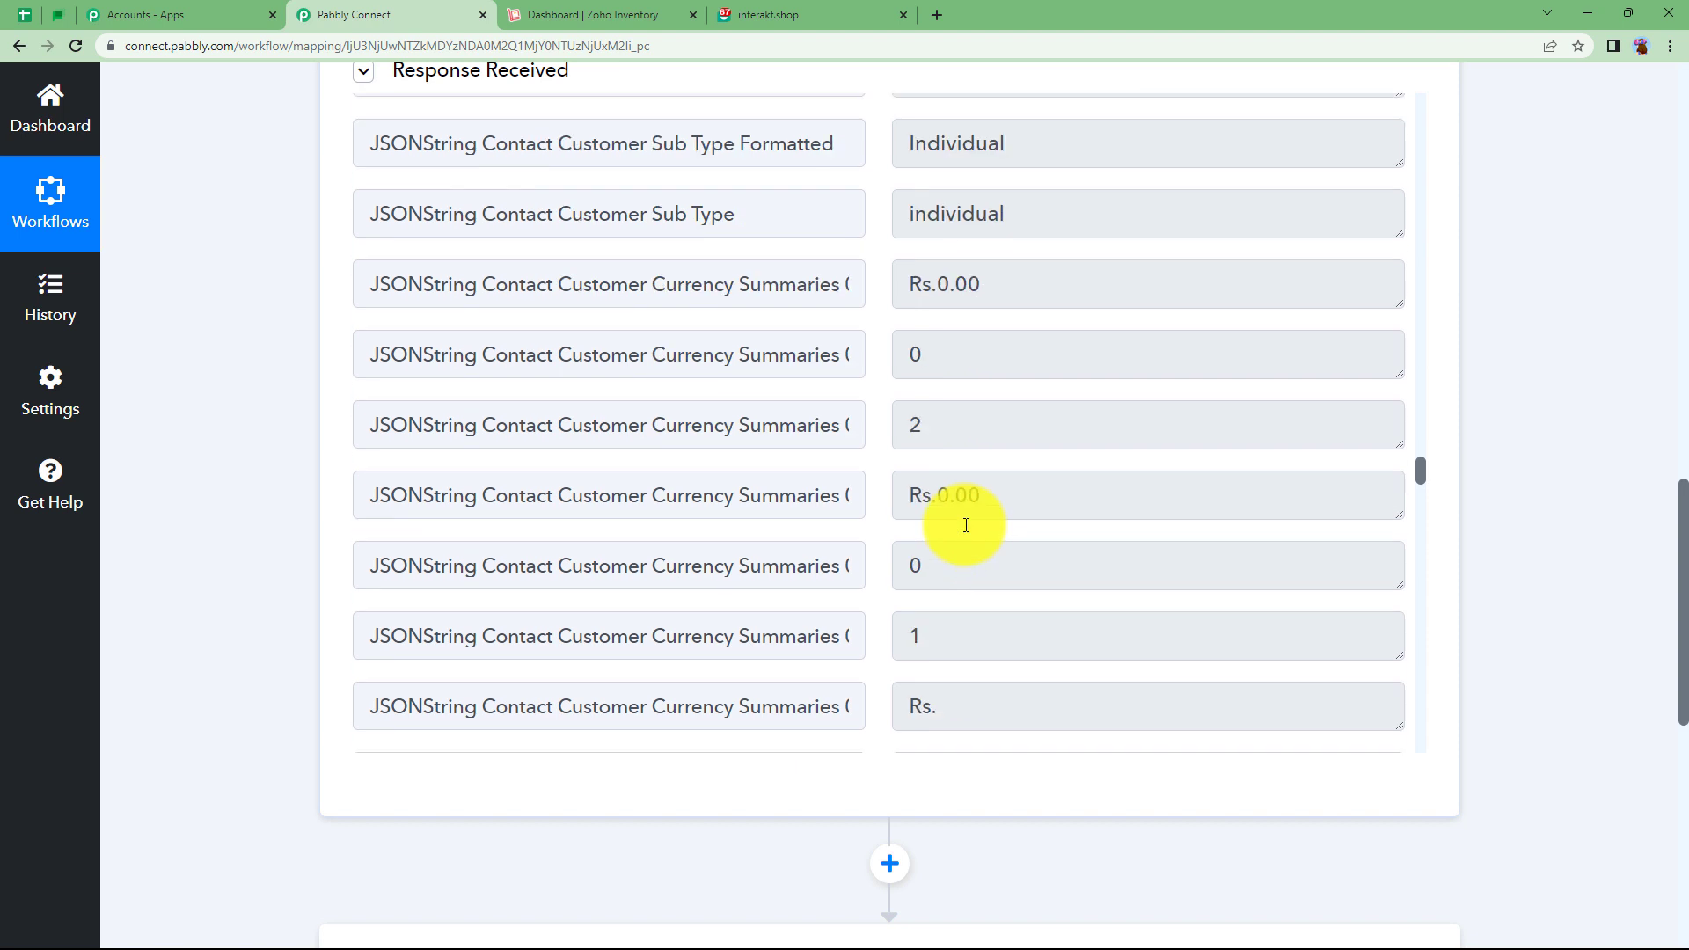
pyautogui.scroll(-4, 966, 525)
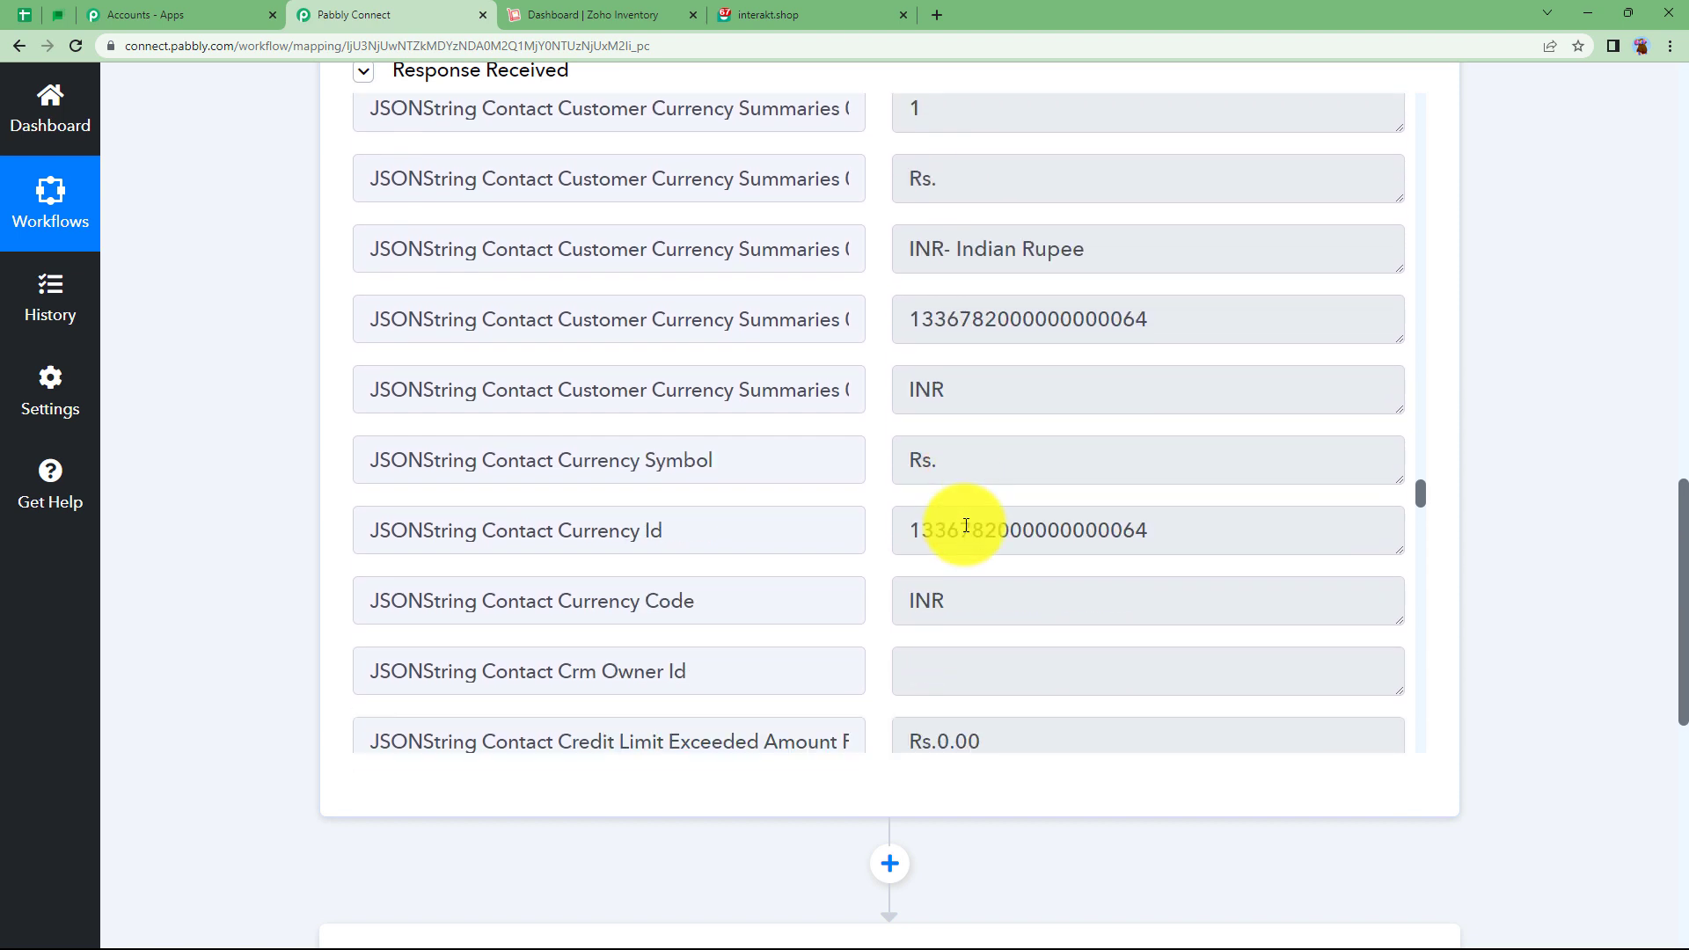
pyautogui.scroll(12, 966, 525)
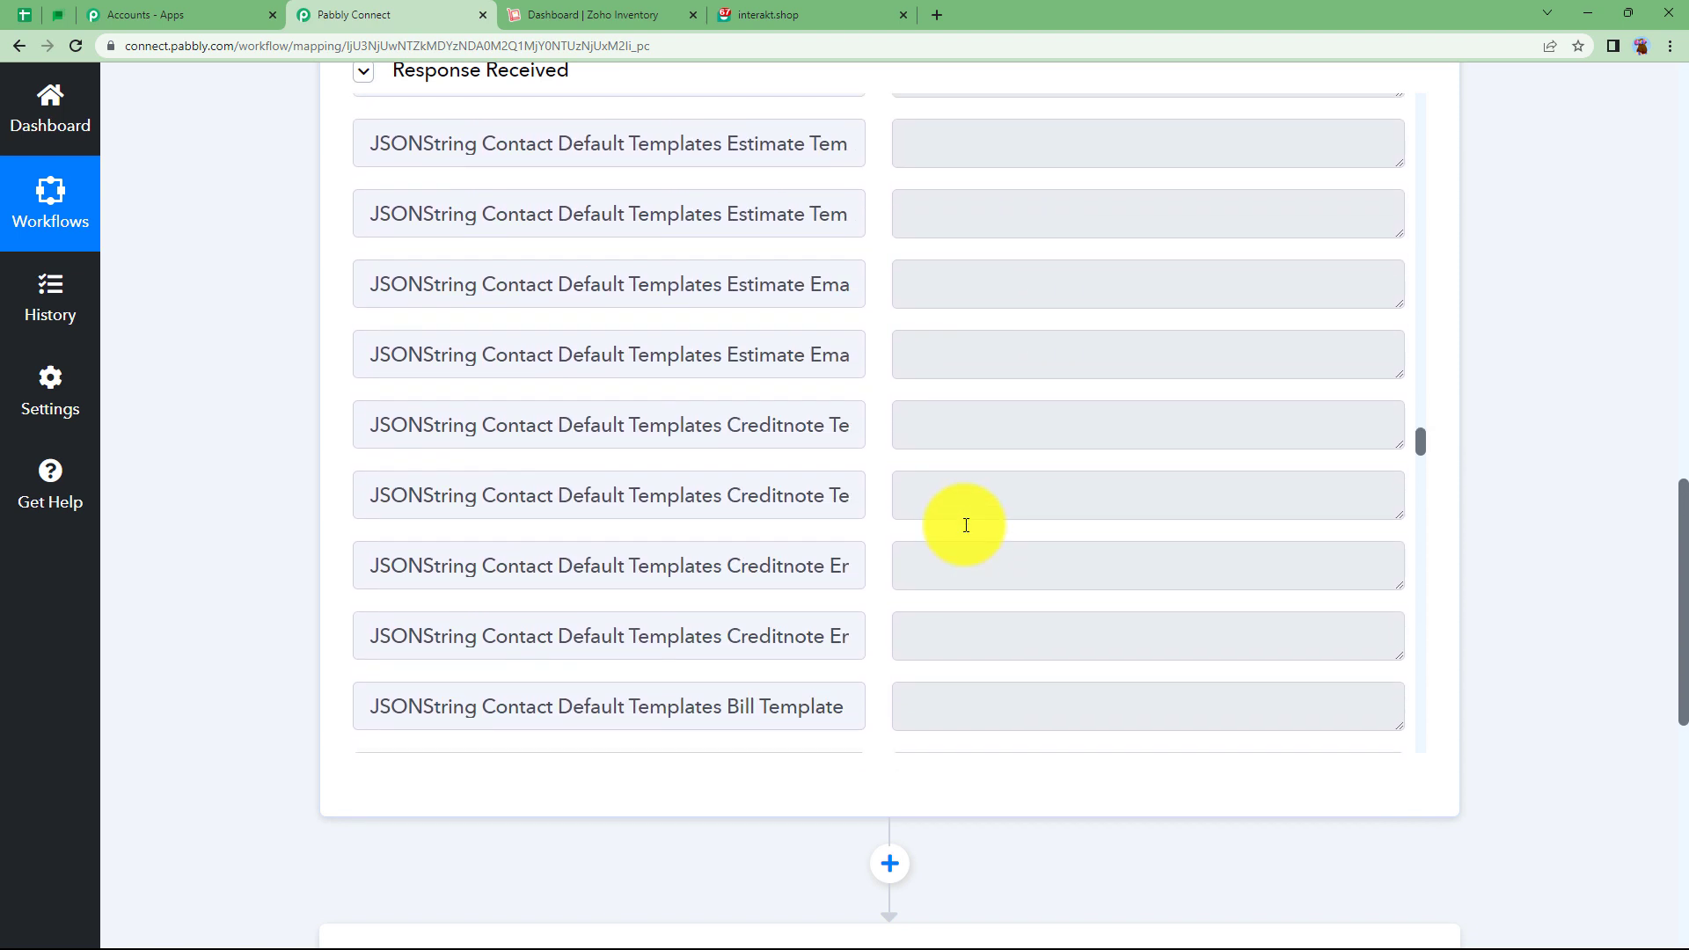
pyautogui.scroll(12, 302, 483)
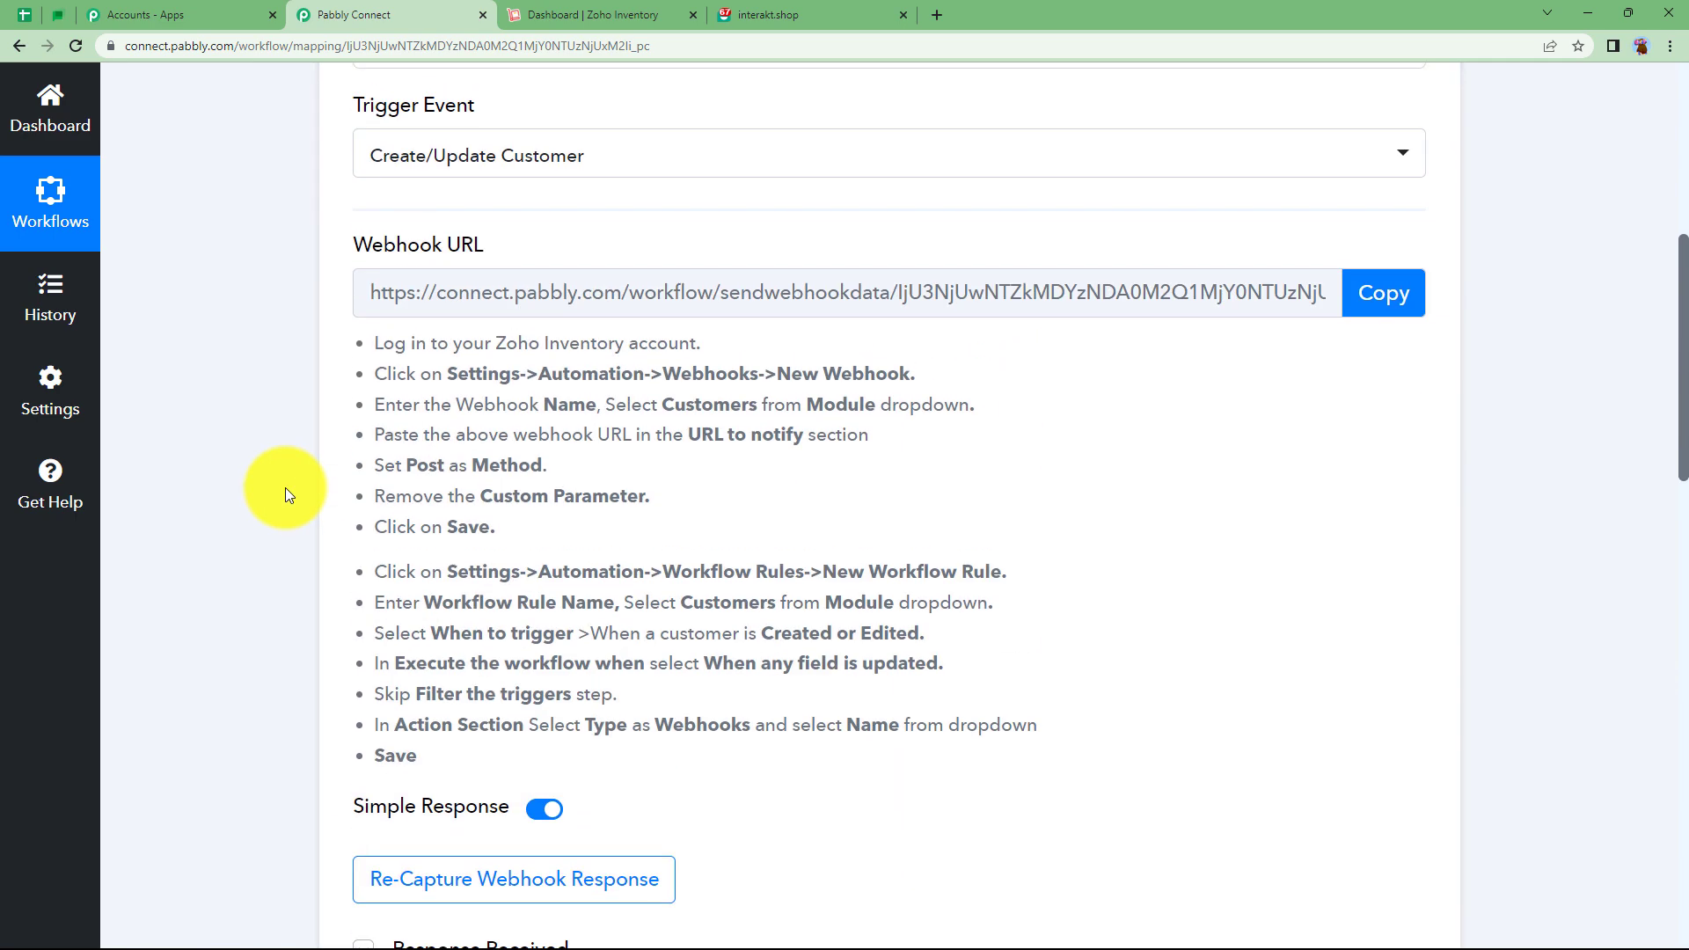
# Collapse the Zoho Inventory trigger and pick Interakt as the action app by searching 'inte'.
pyautogui.click(695, 143)
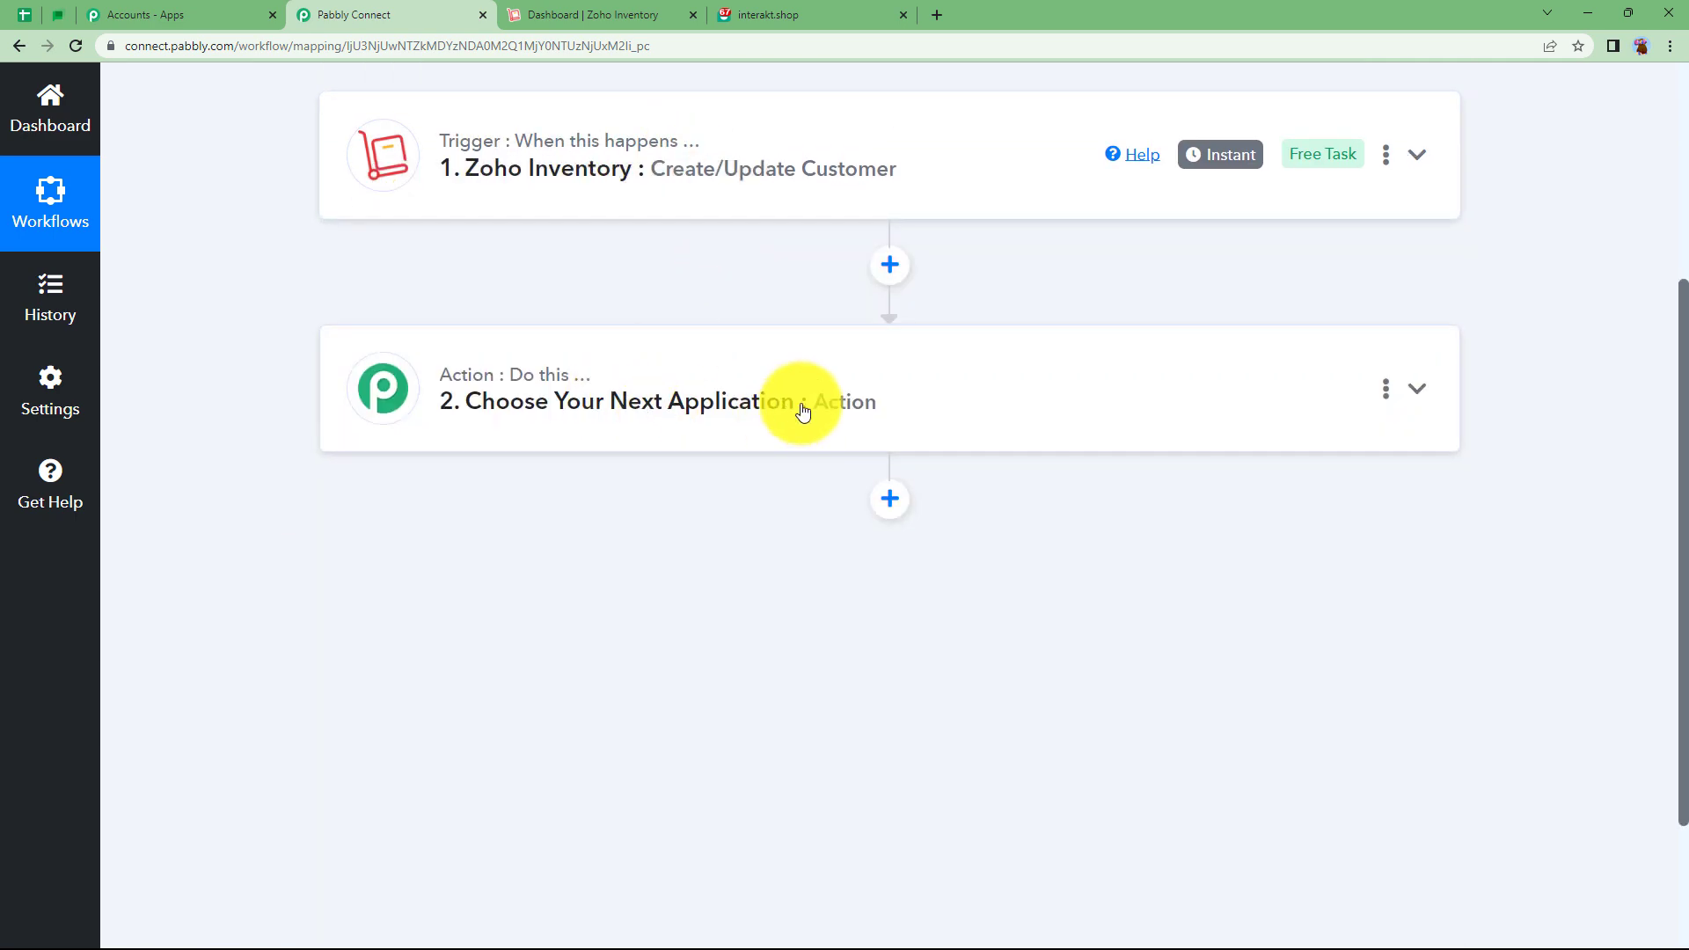
pyautogui.click(799, 422)
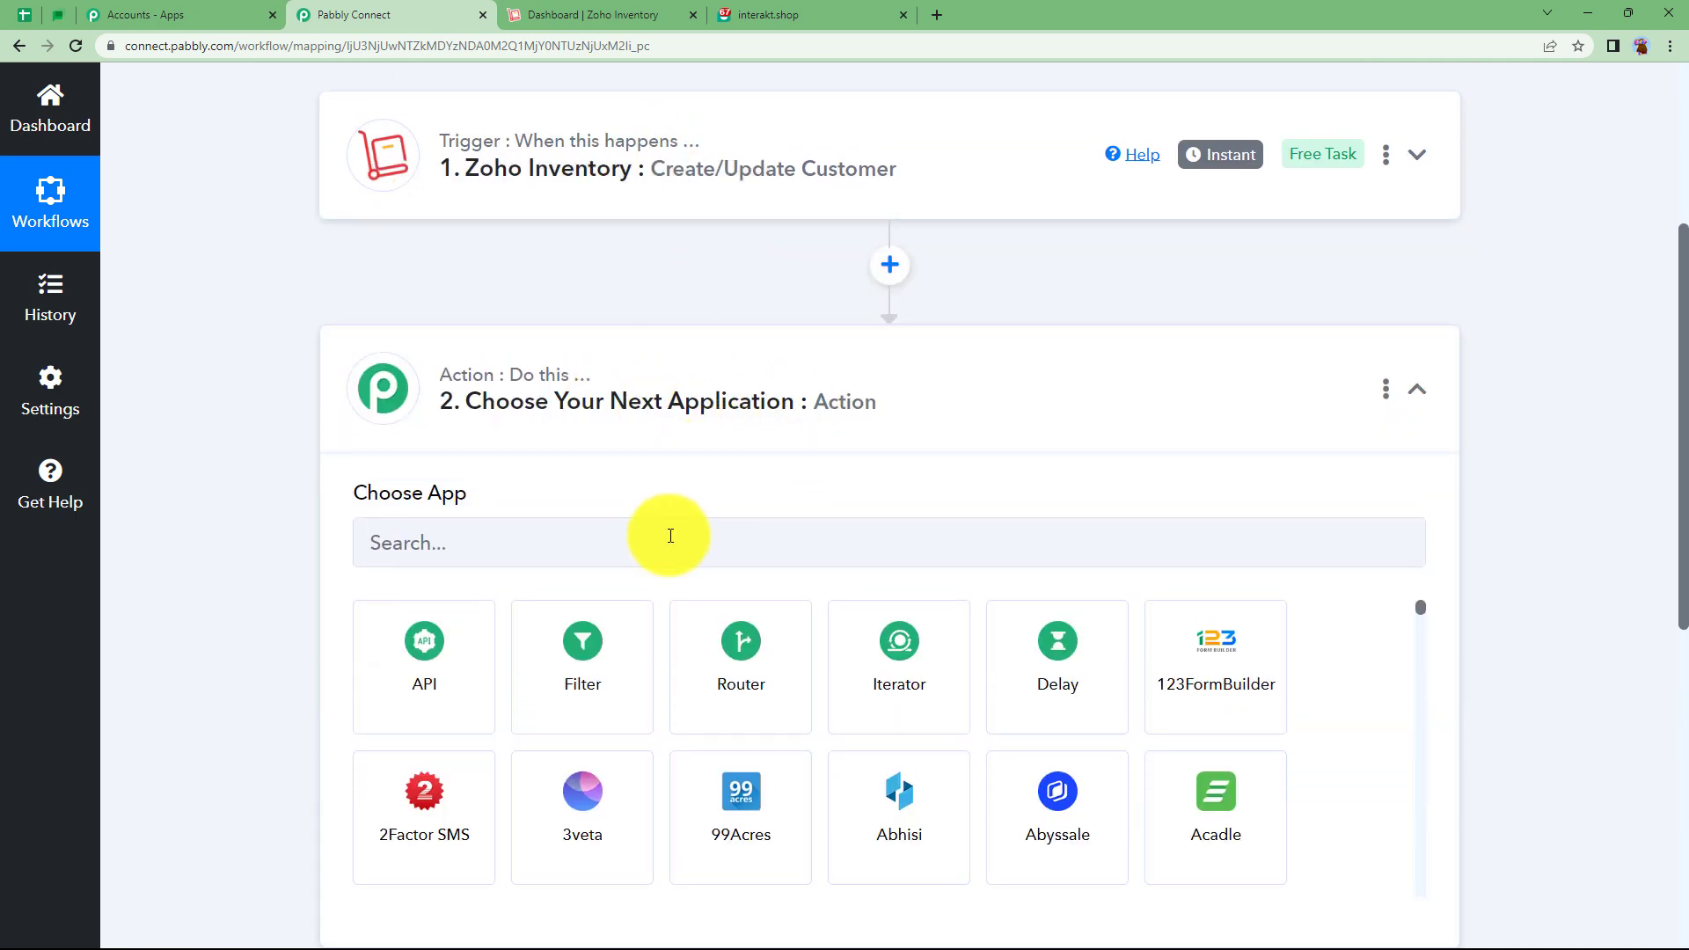
pyautogui.click(670, 535)
pyautogui.write('inte')
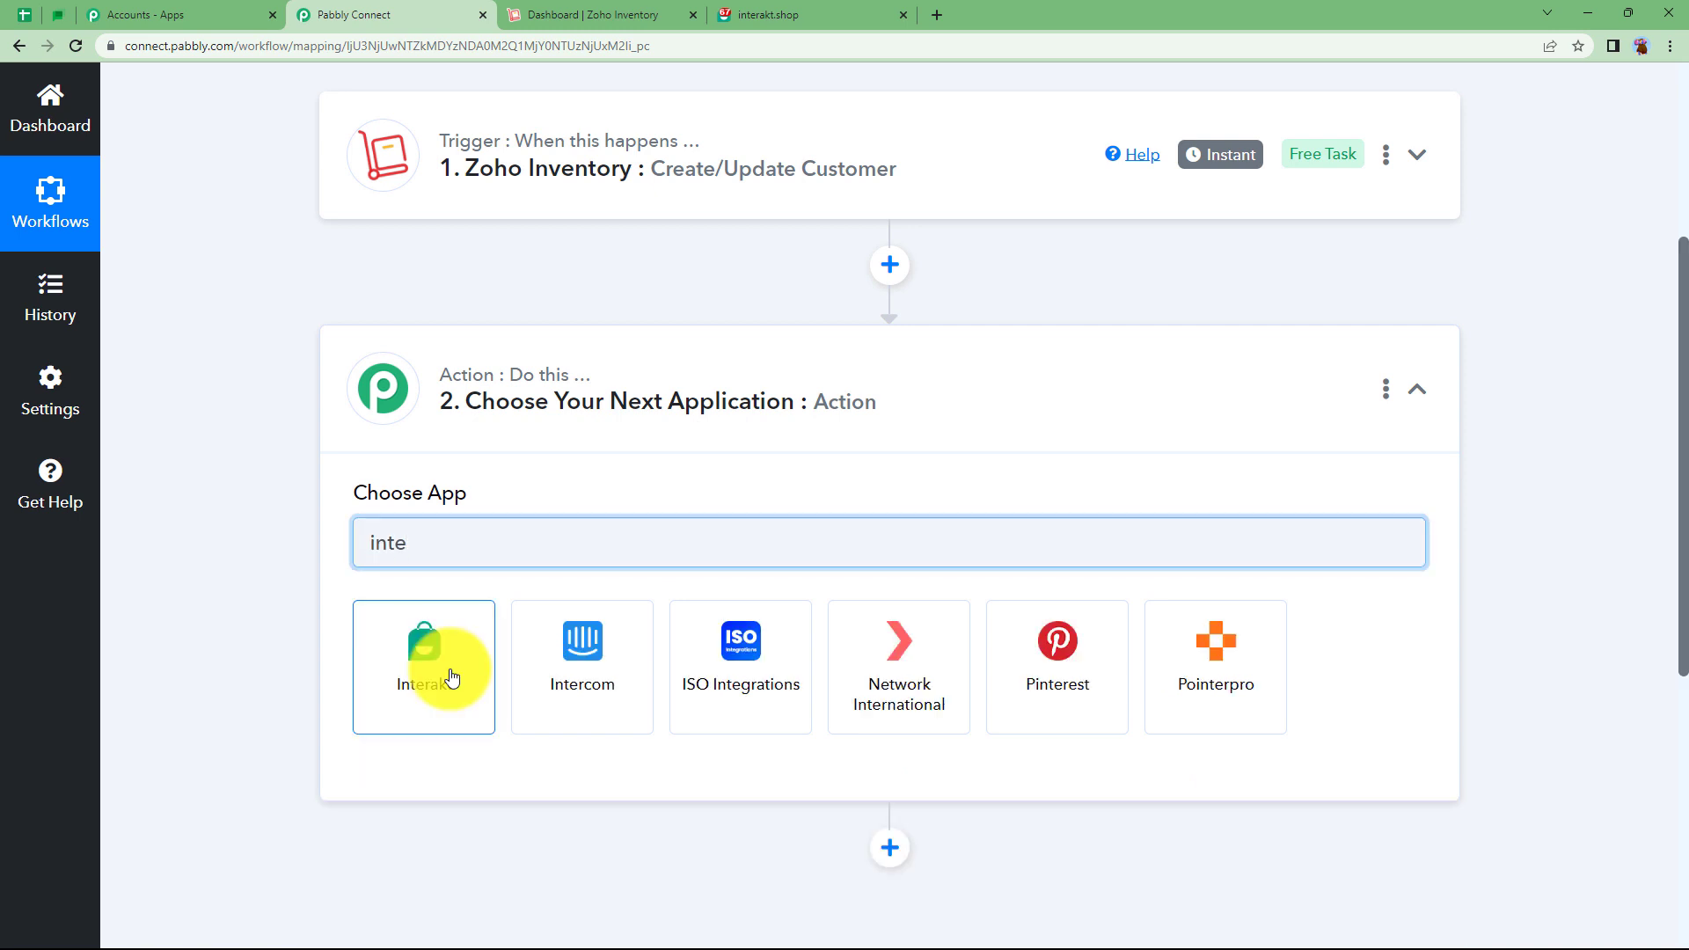
pyautogui.click(446, 671)
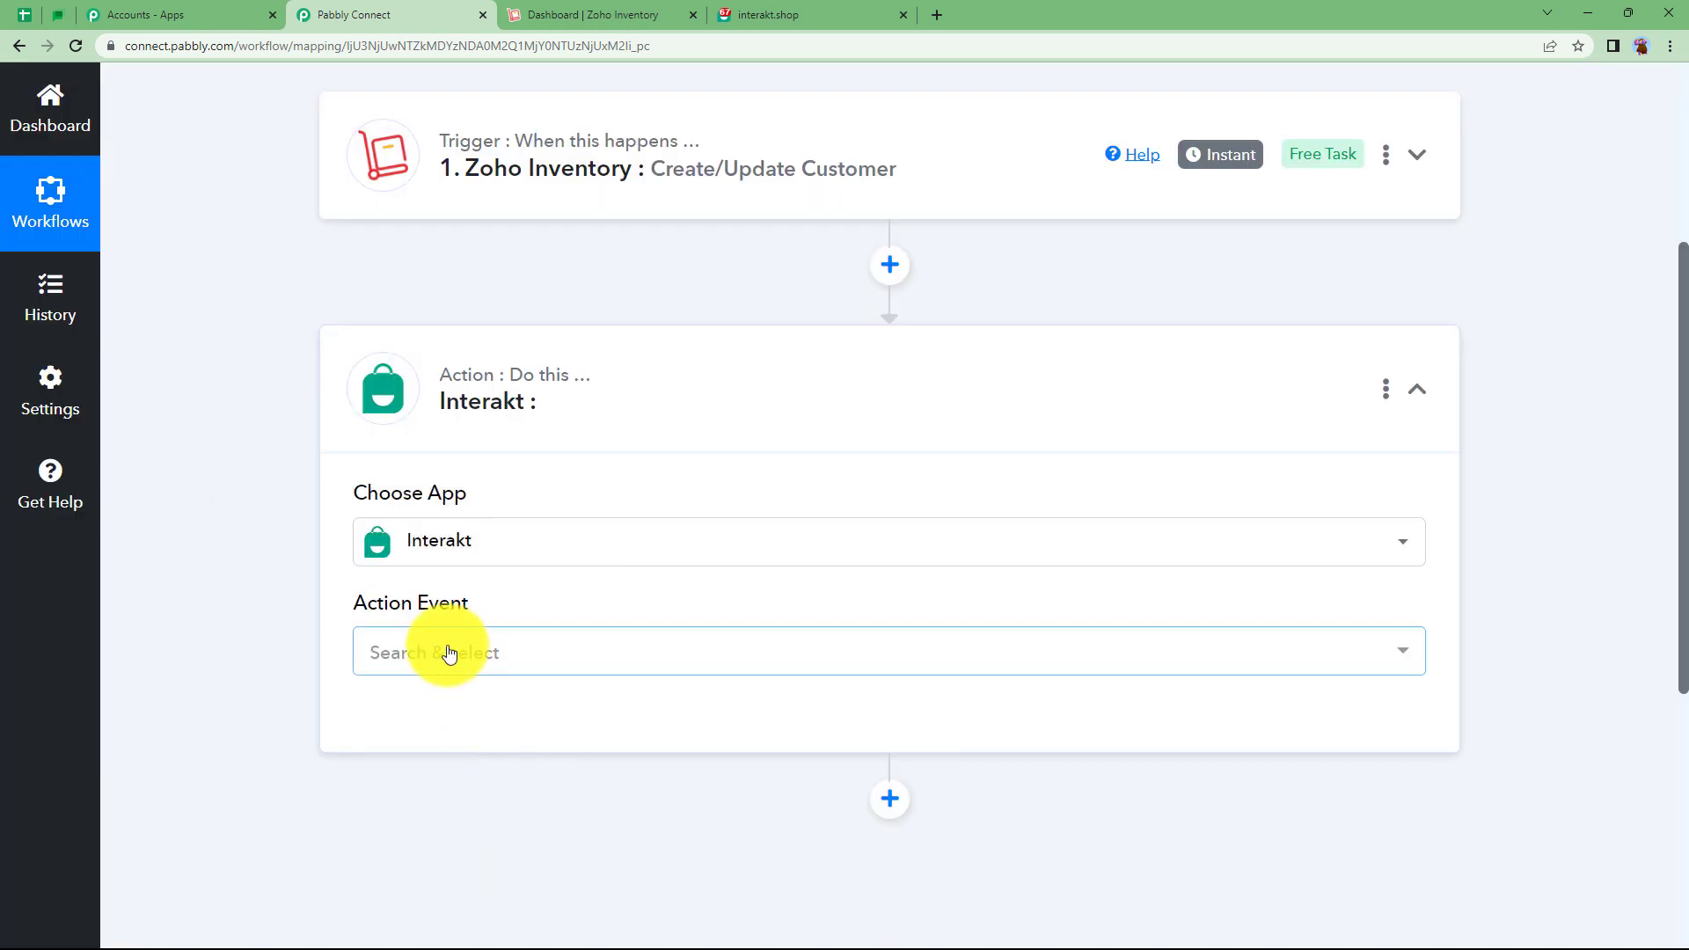
# Choose the Create / Update User event and start adding a new Interakt connection.
pyautogui.click(446, 652)
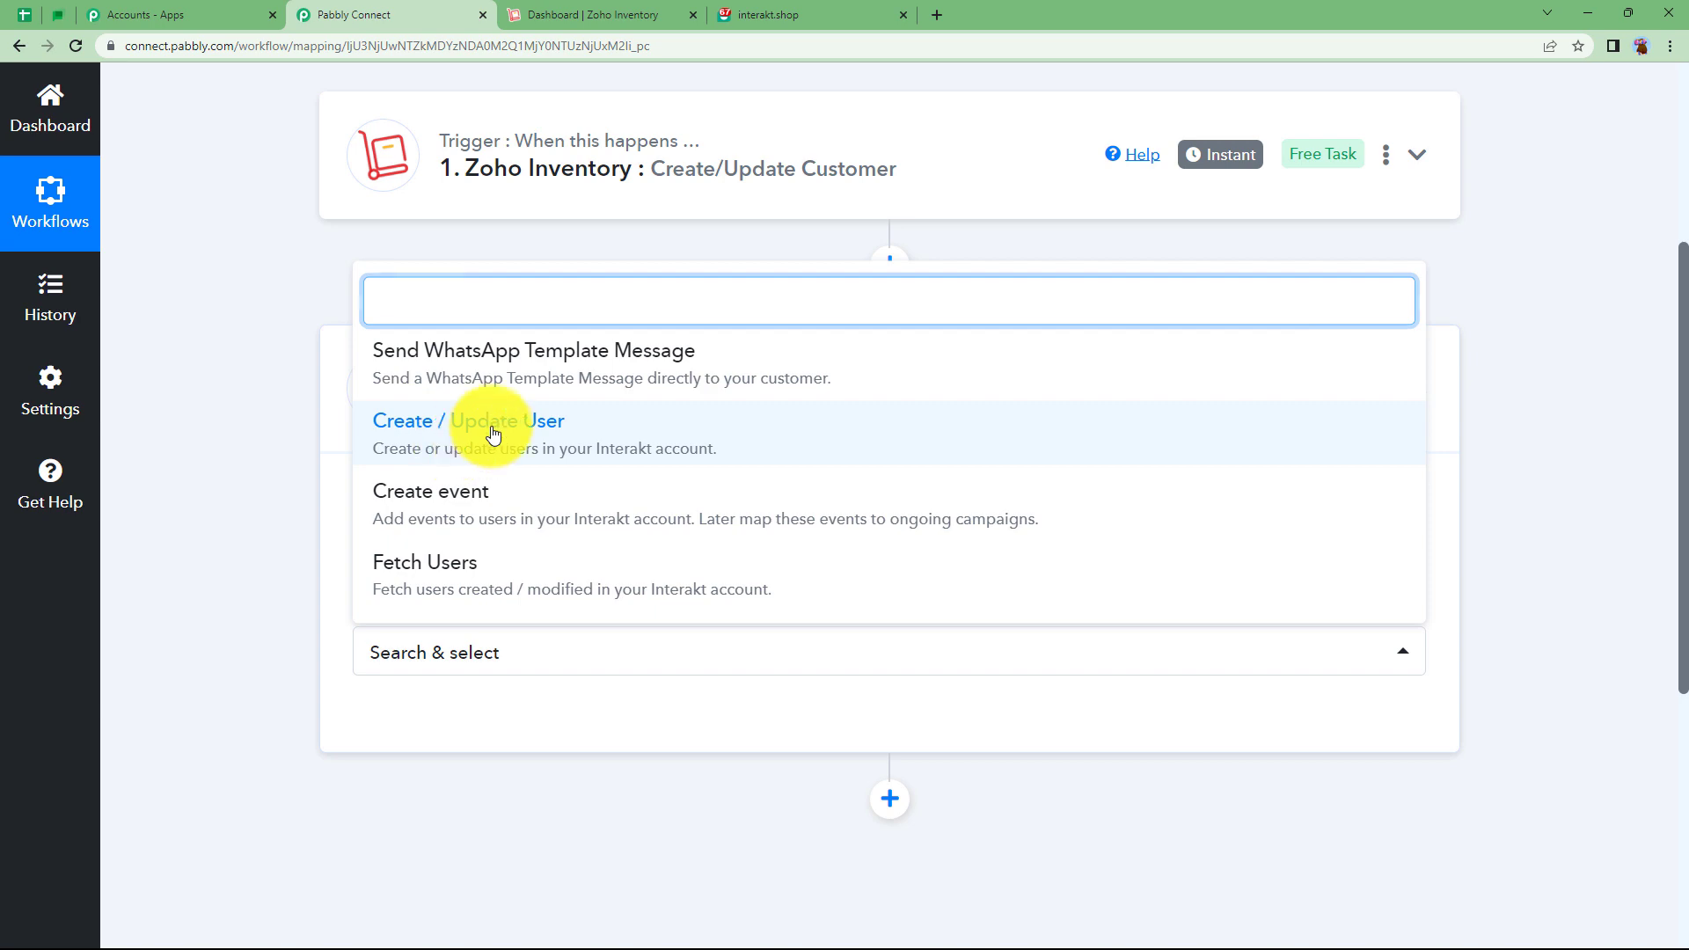
pyautogui.click(458, 449)
pyautogui.click(421, 722)
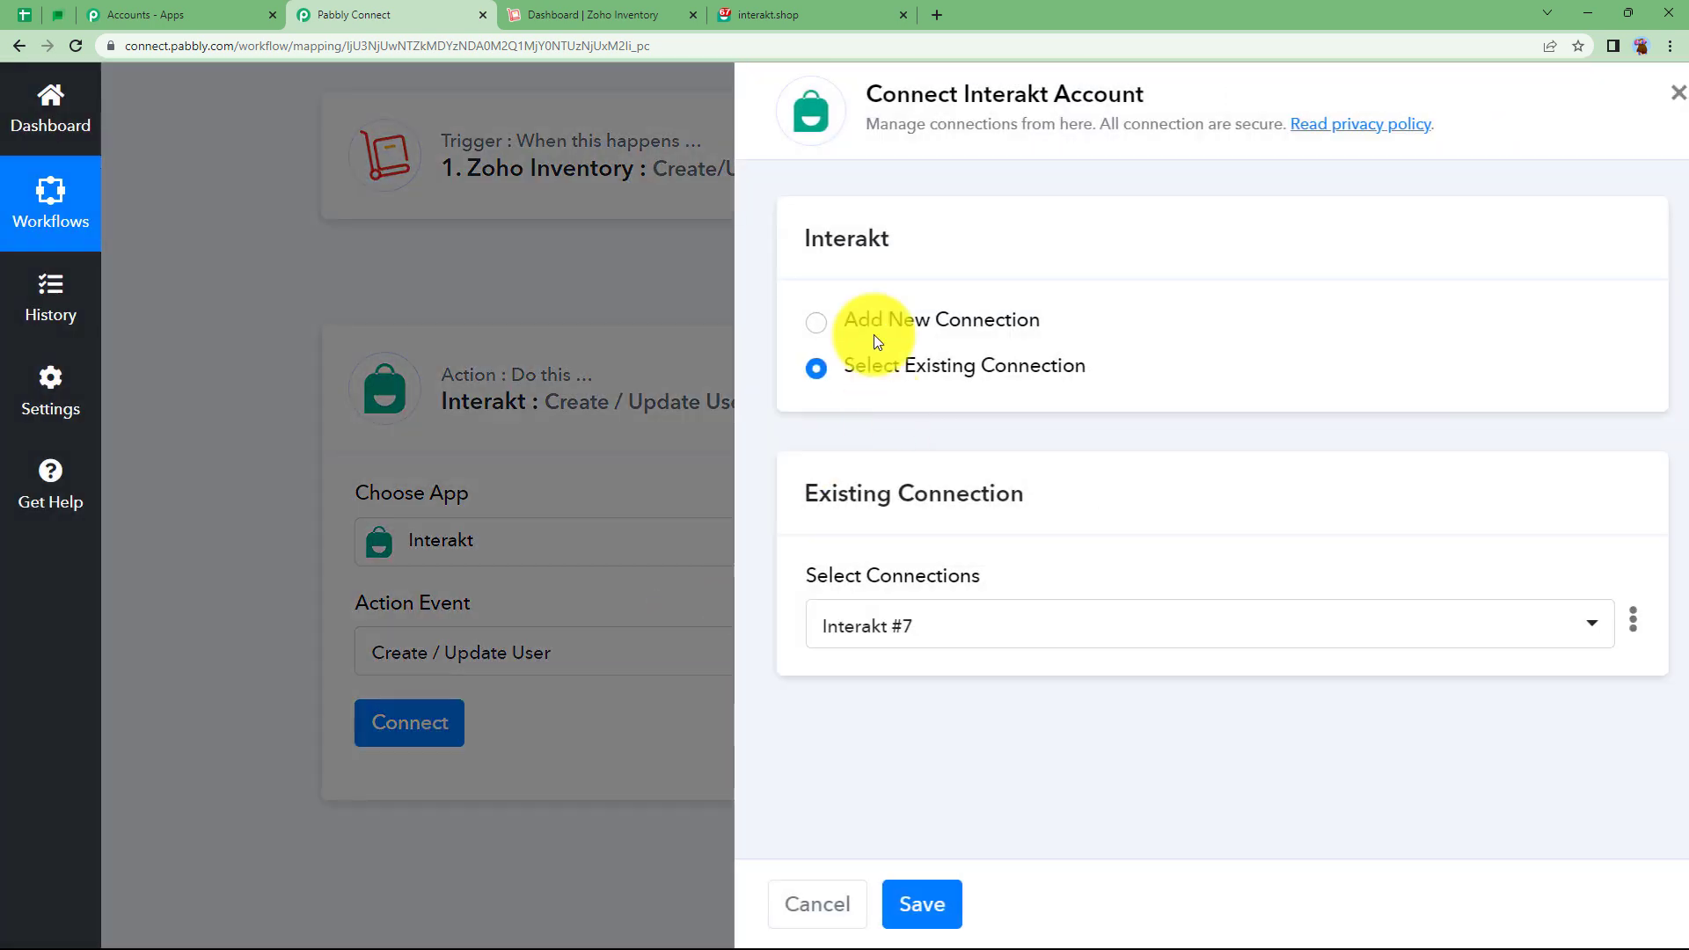
pyautogui.click(873, 326)
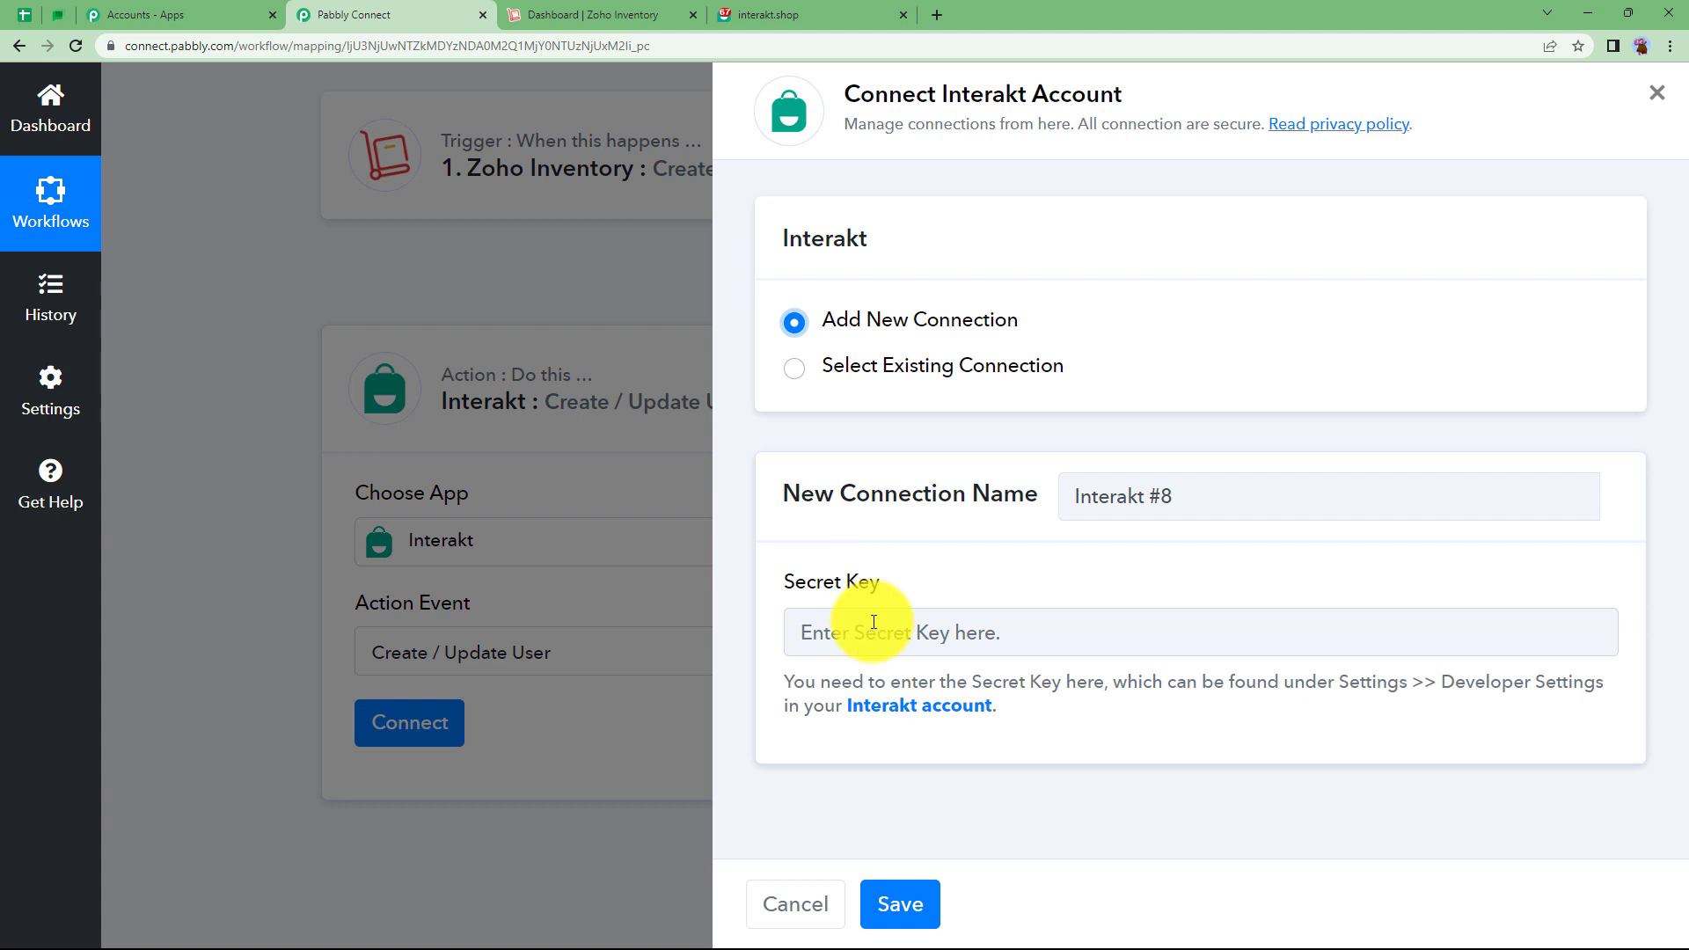
# Copy the Secret Key from Interakt's Settings > Developer Setting page.
pyautogui.click(787, 11)
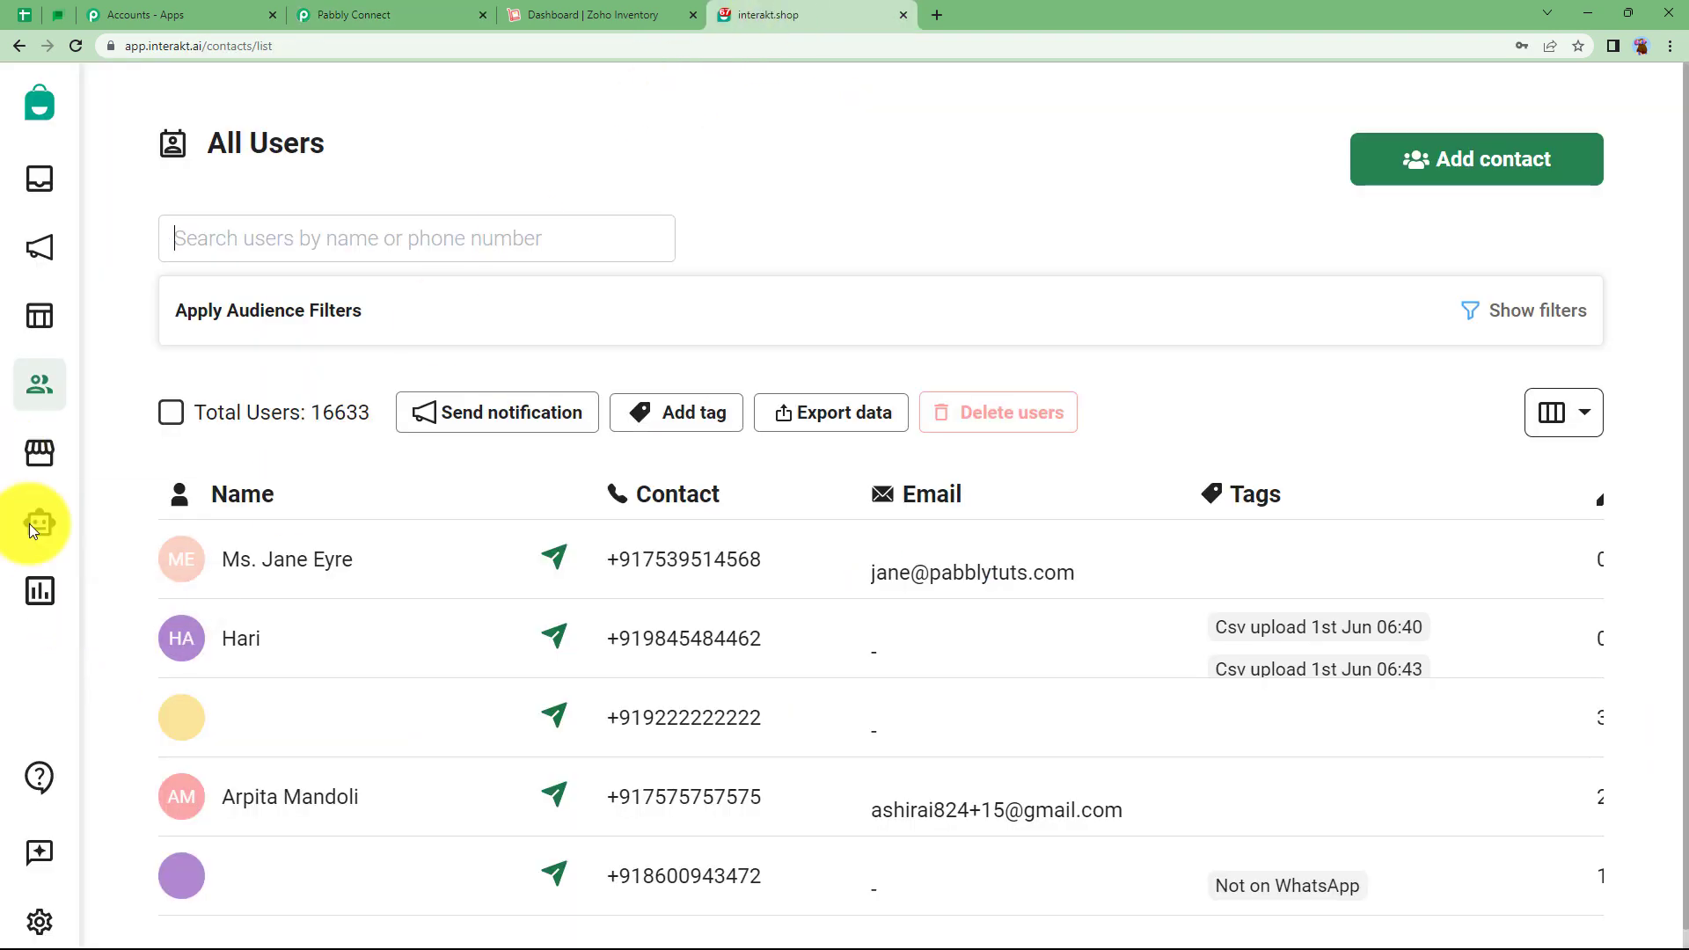
pyautogui.click(41, 926)
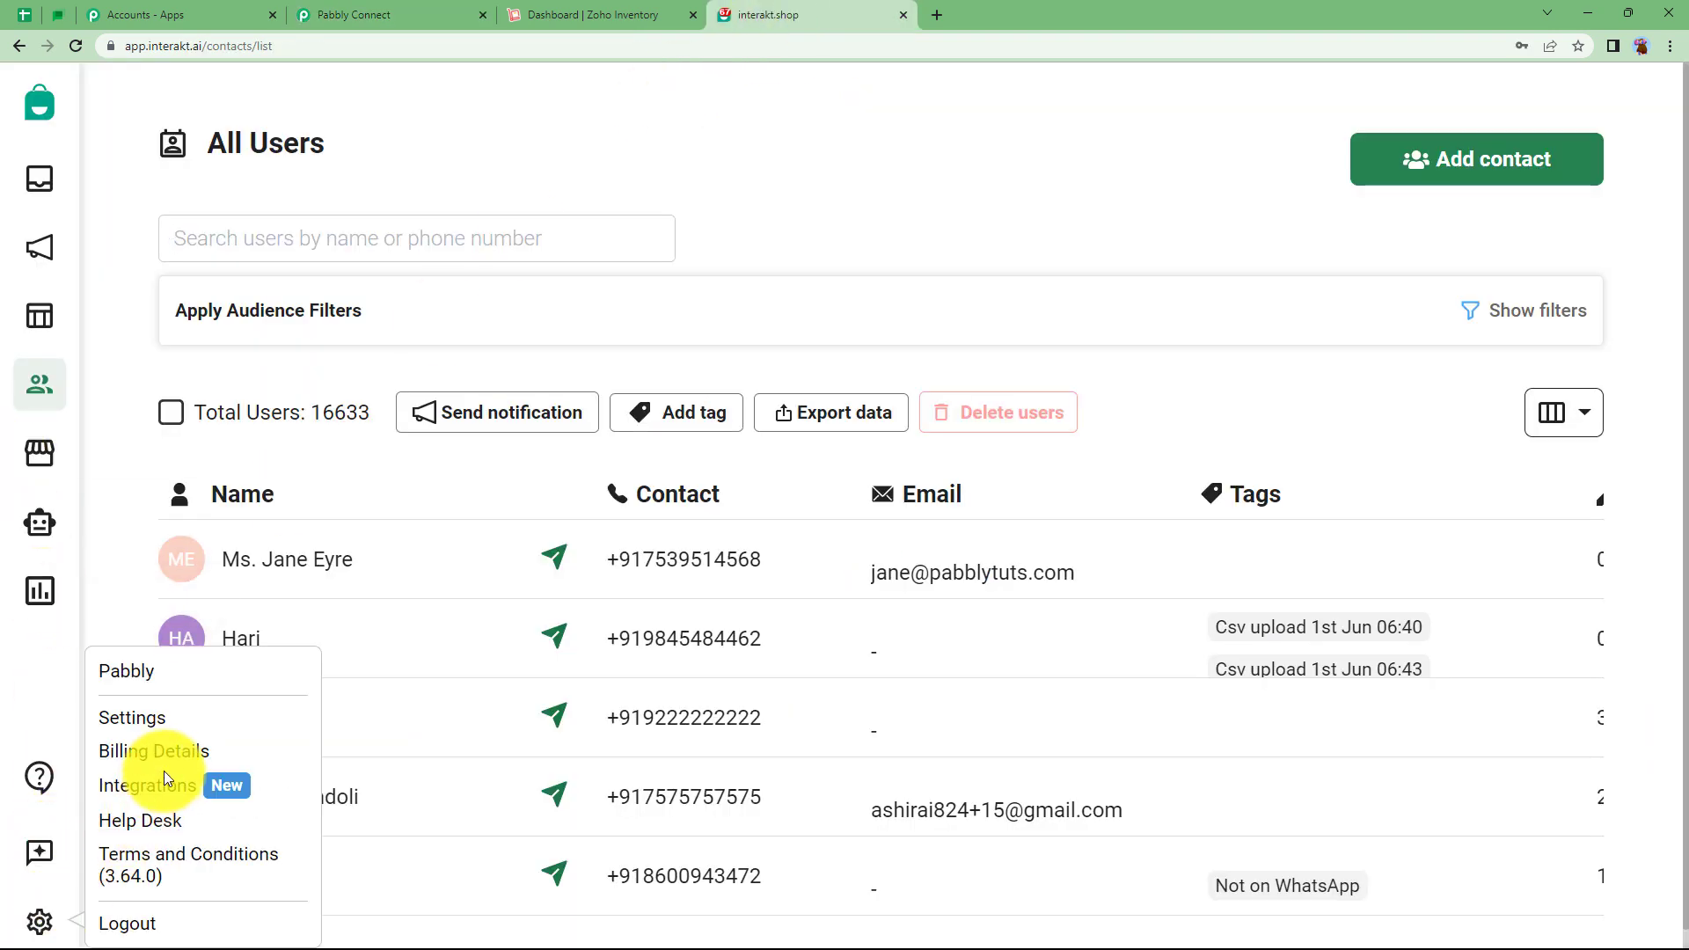
pyautogui.click(148, 727)
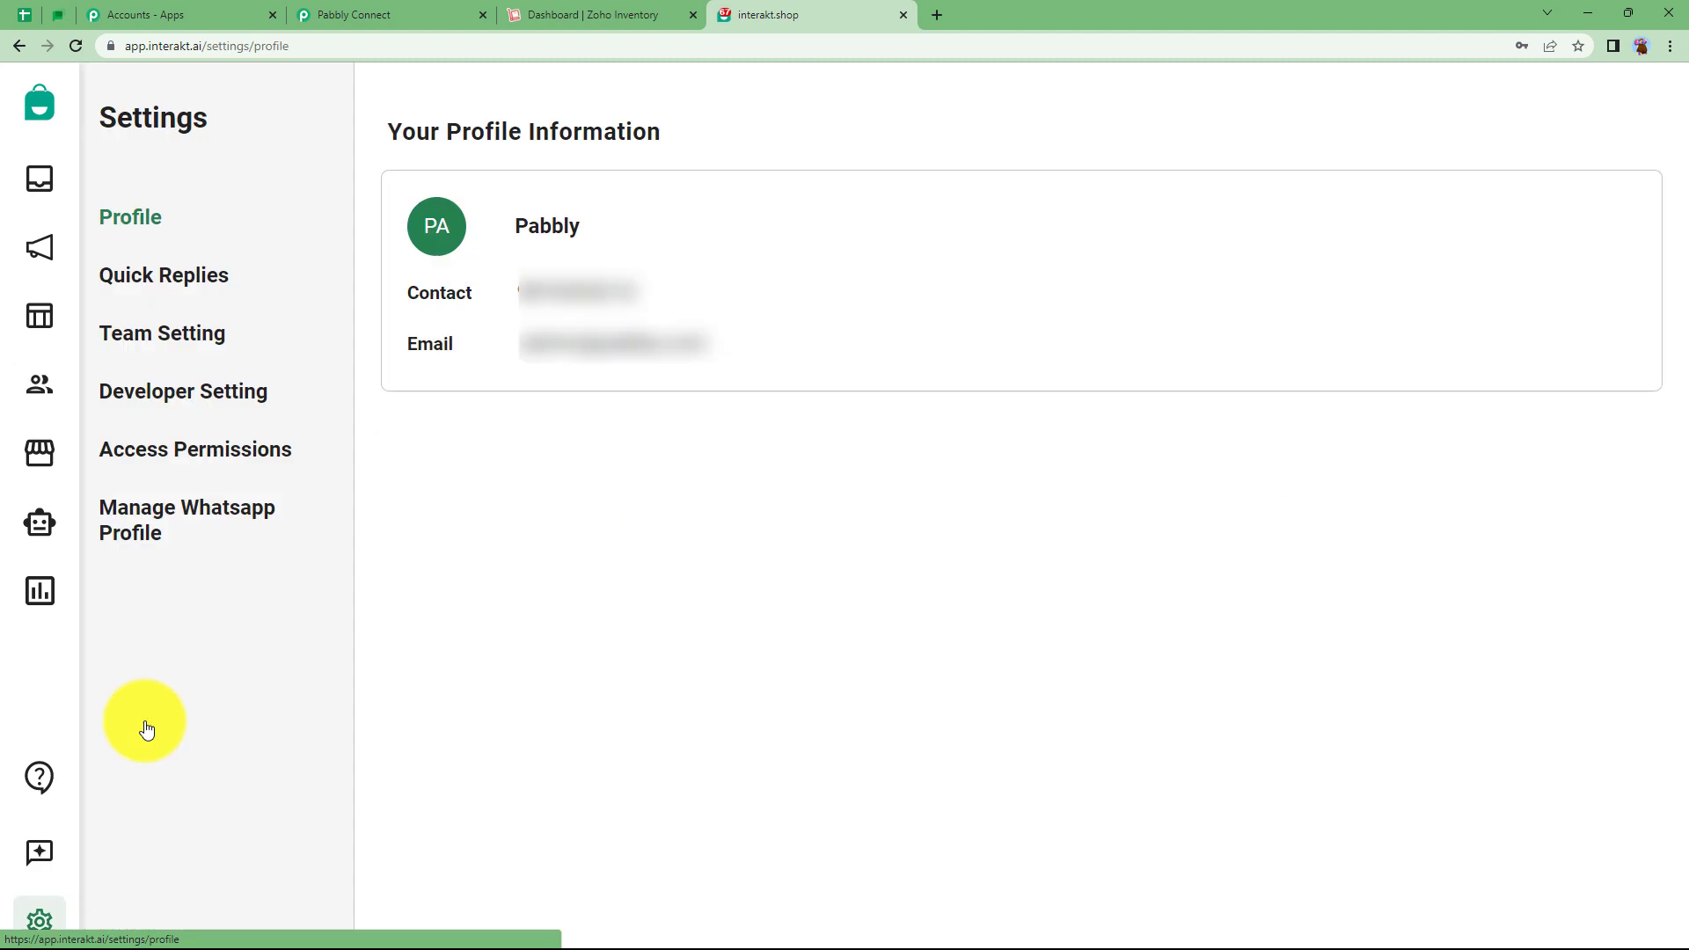
pyautogui.click(172, 388)
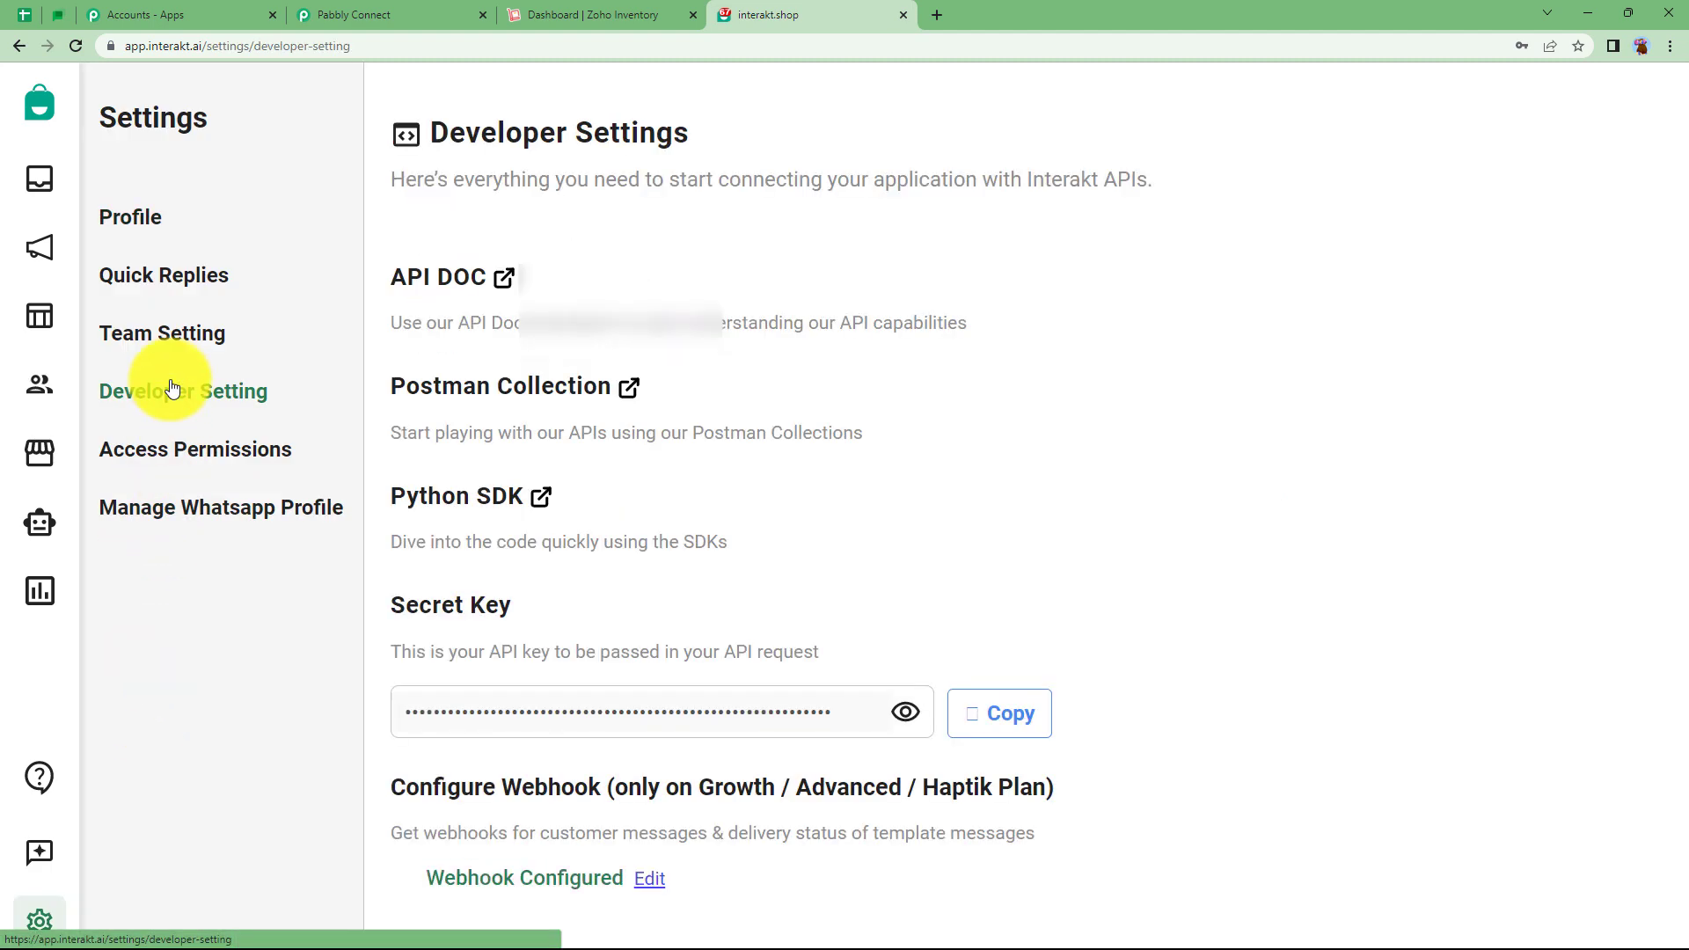
pyautogui.click(978, 709)
# Paste the secret key into Pabbly's Secret Key field and save the Interakt connection.
pyautogui.click(349, 15)
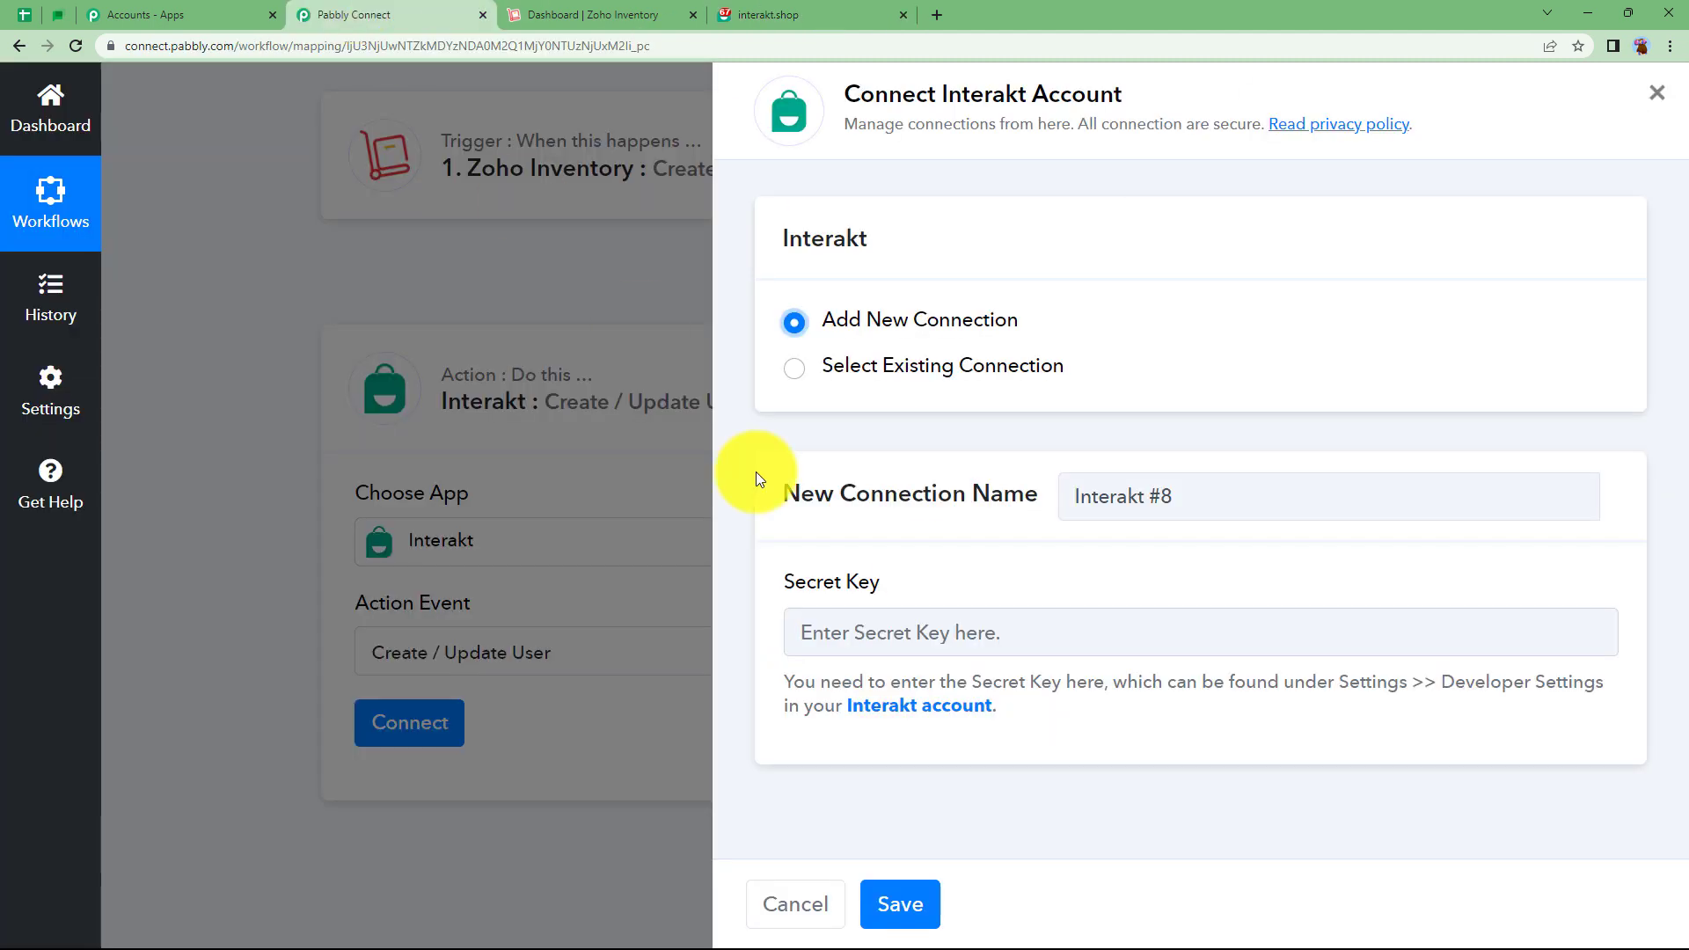
pyautogui.click(800, 630)
pyautogui.hotkey('ctrl', 'v')
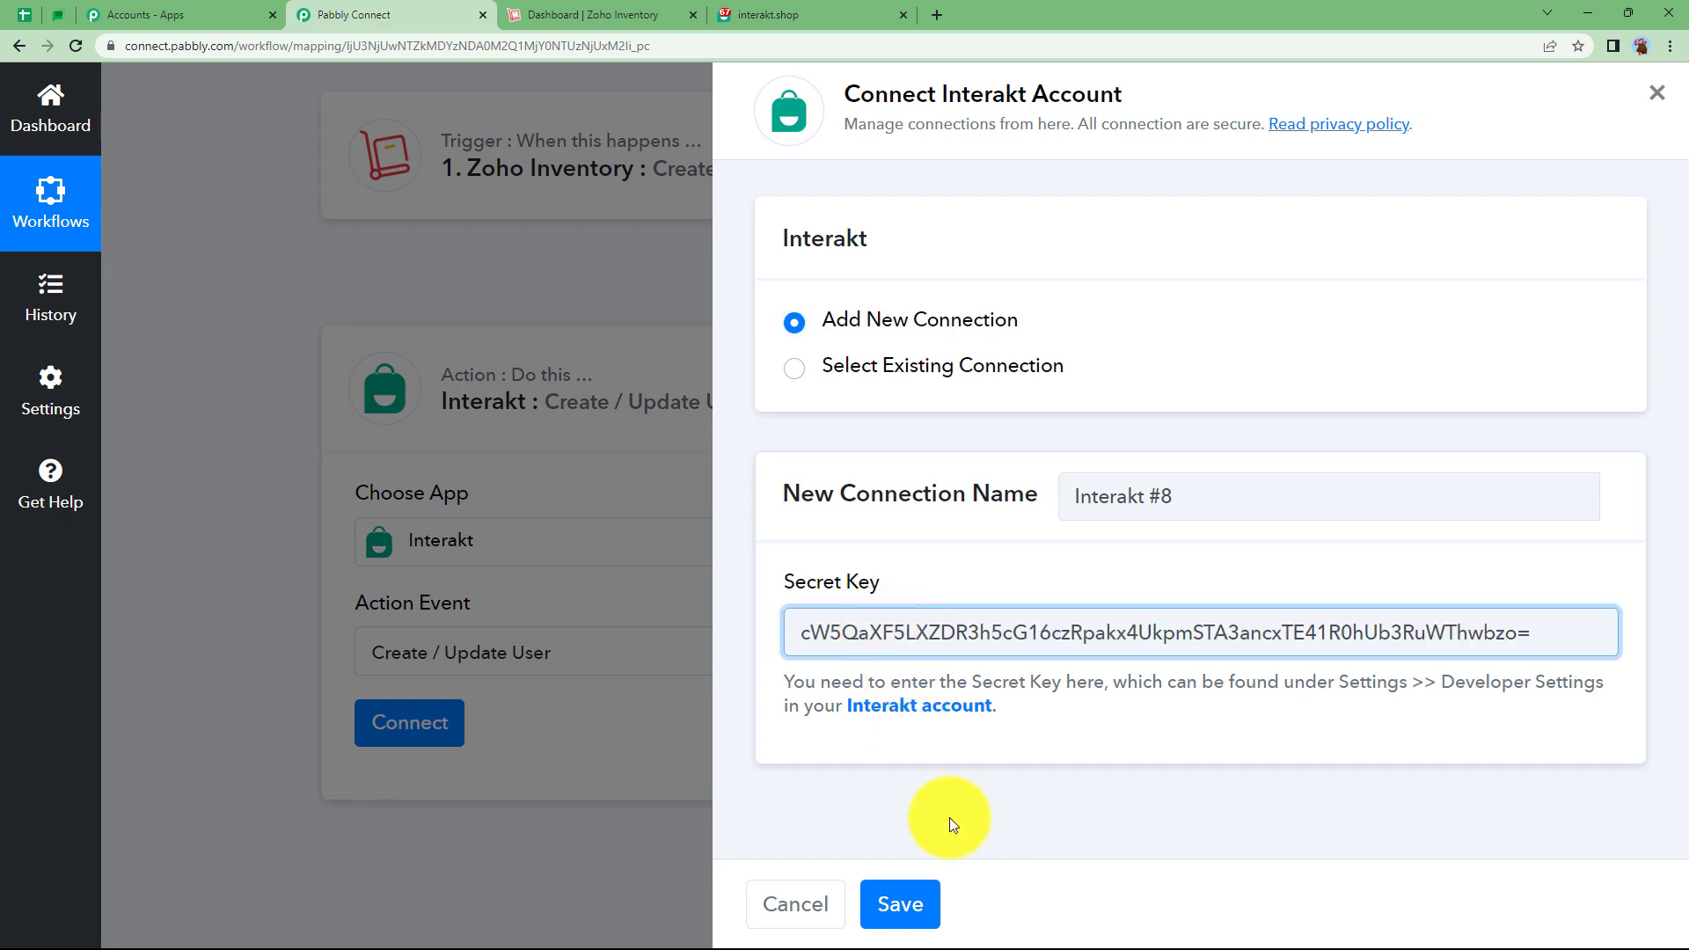
pyautogui.click(916, 904)
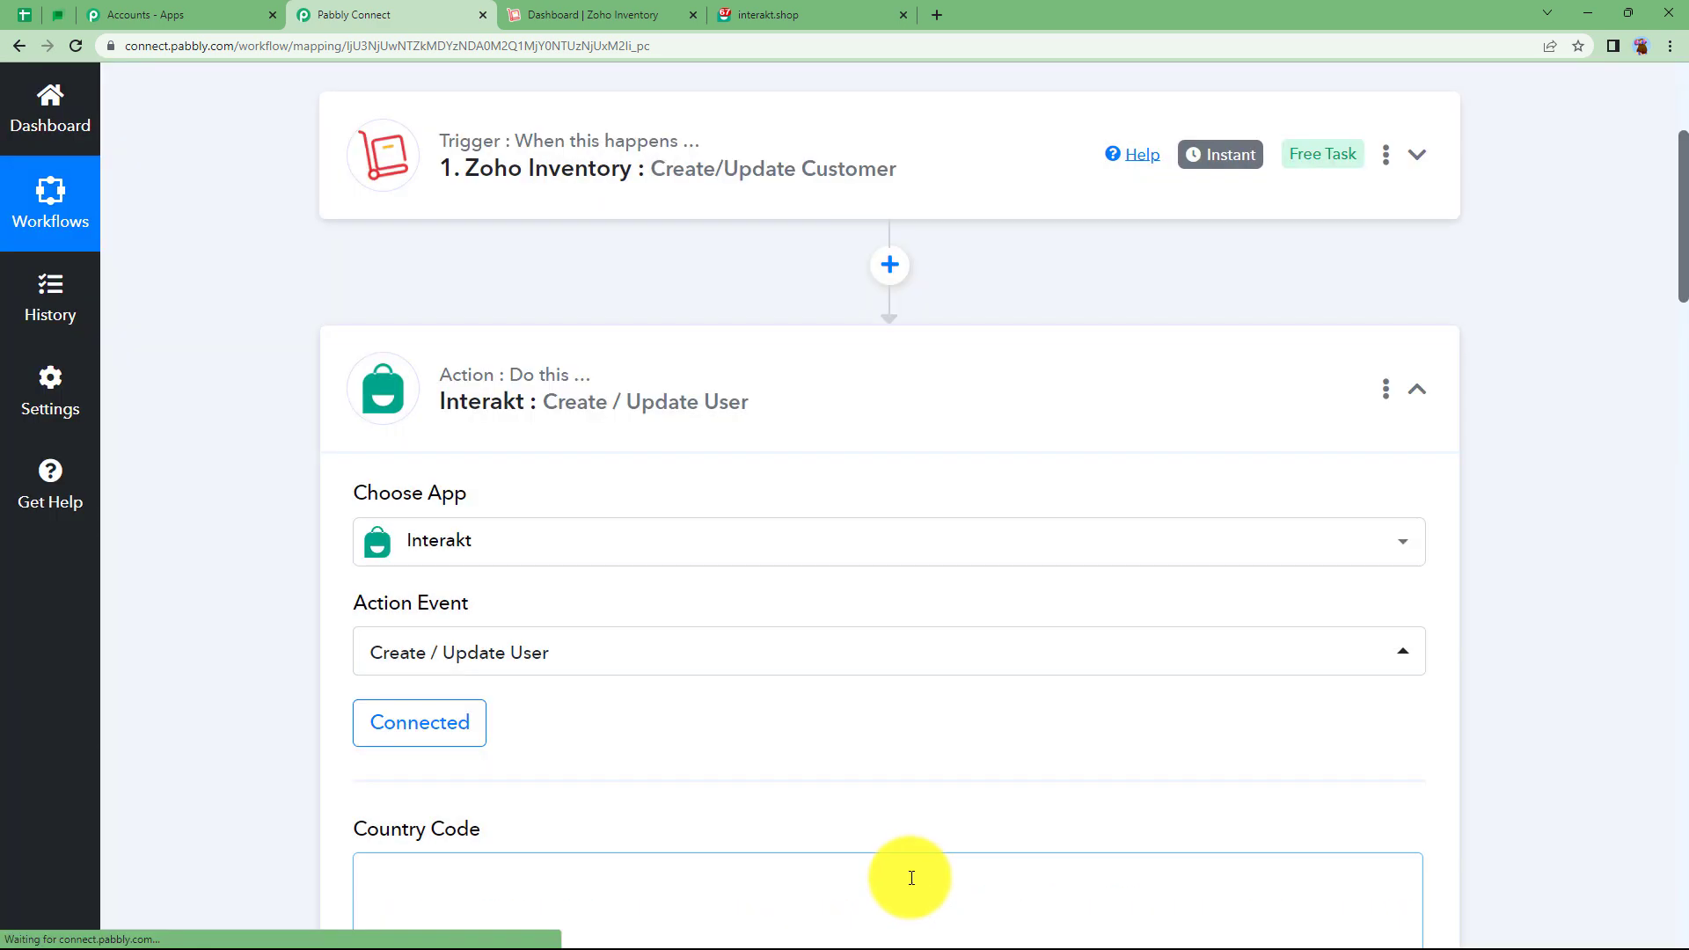
# Map '1. JSONString Contact Mobile' from Zoho Inventory into the Full Phone Number field.
pyautogui.scroll(-5, 820, 729)
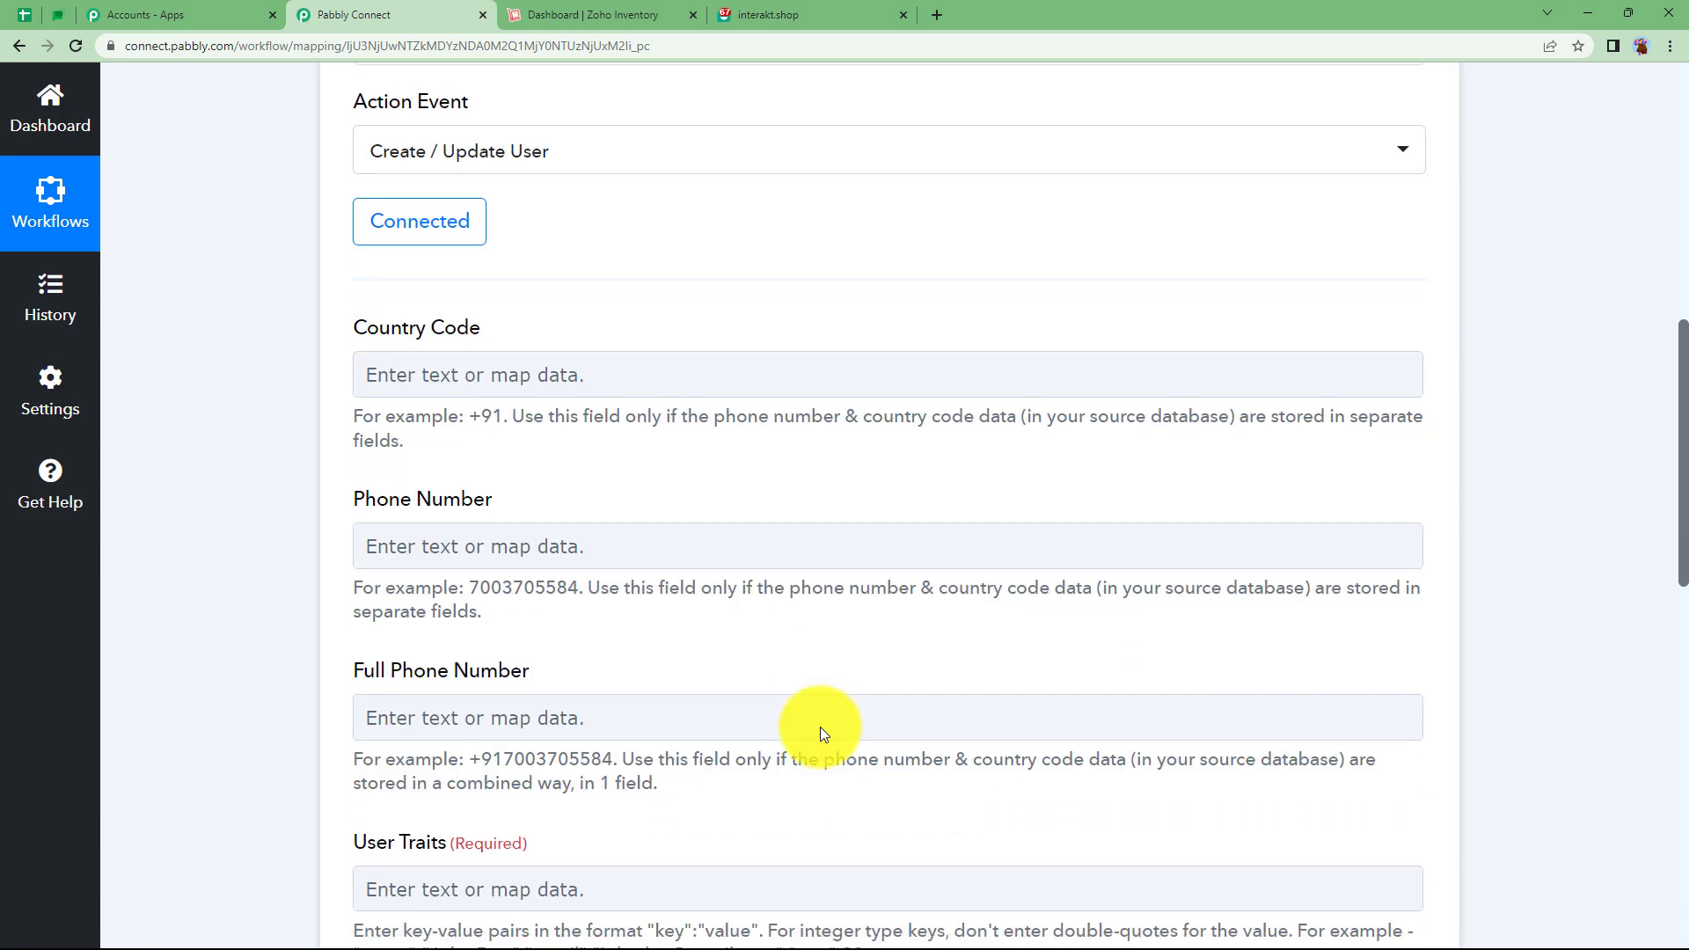
pyautogui.scroll(-4, 373, 510)
pyautogui.click(371, 514)
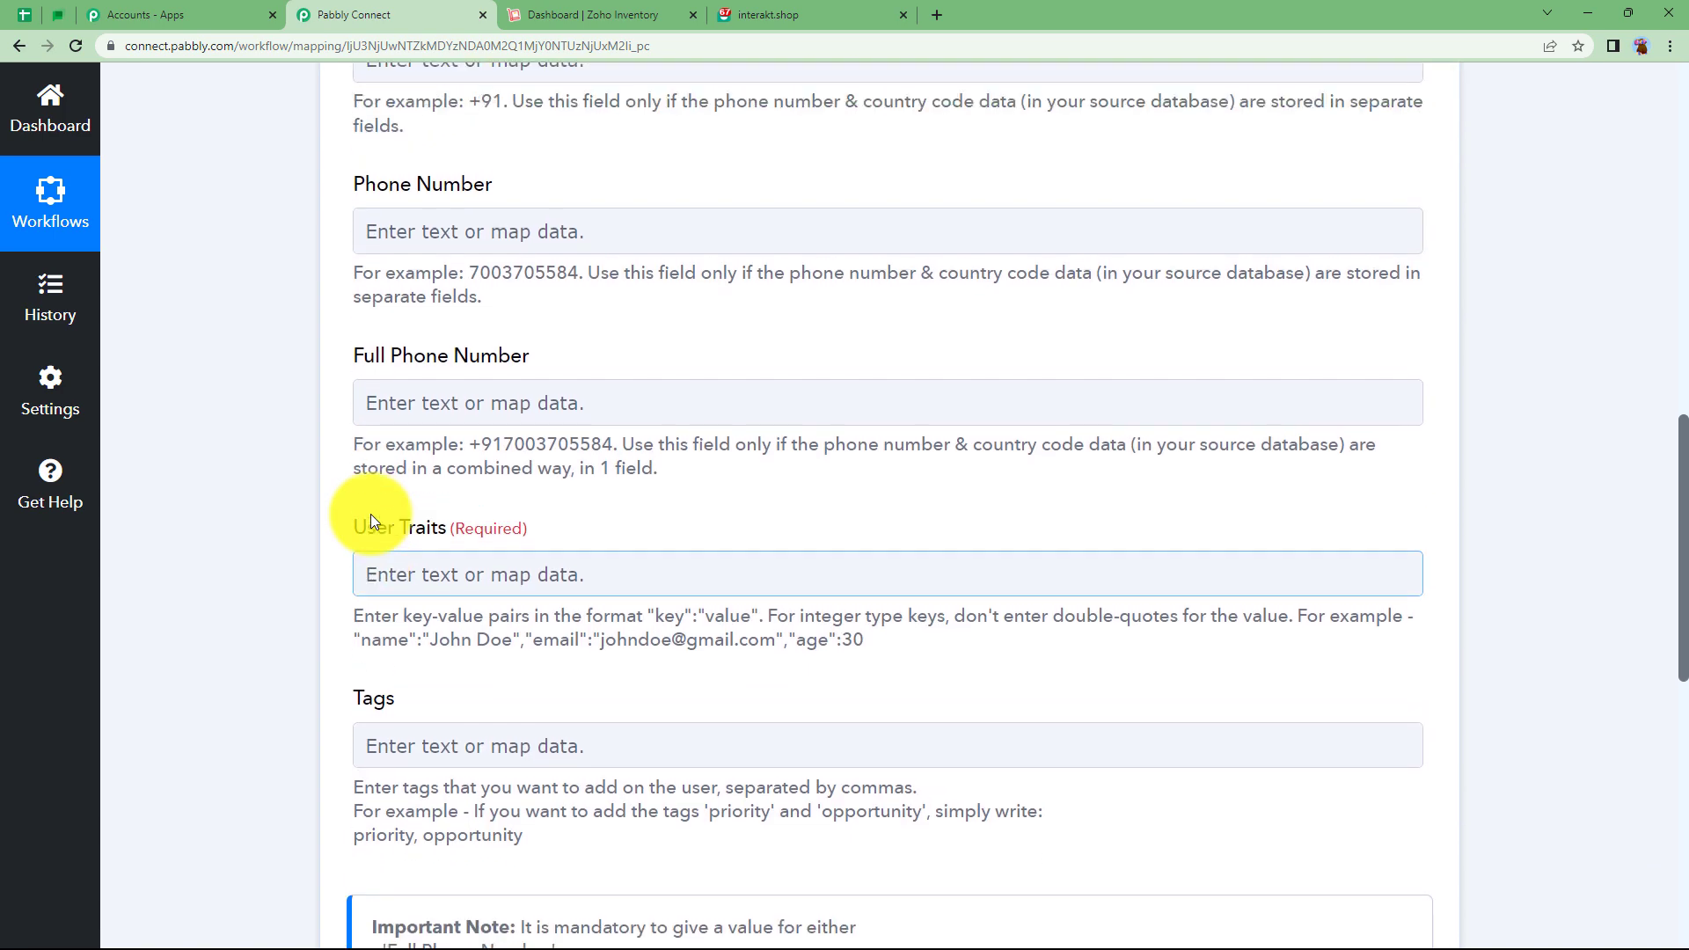
pyautogui.scroll(4, 371, 519)
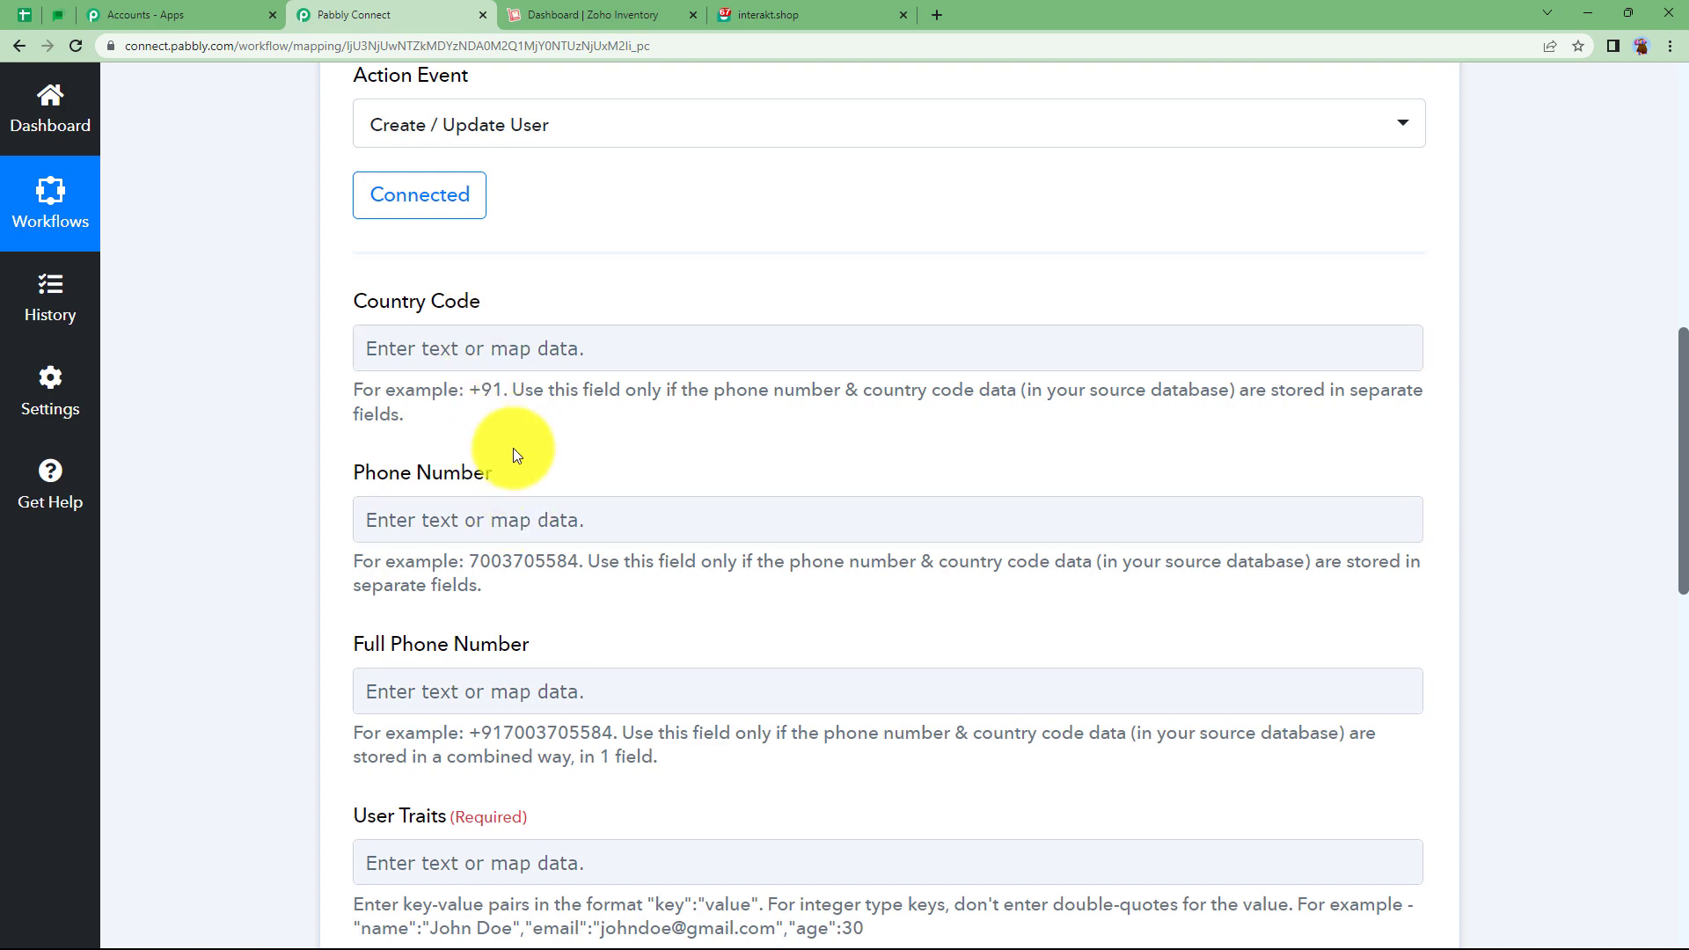
pyautogui.click(471, 697)
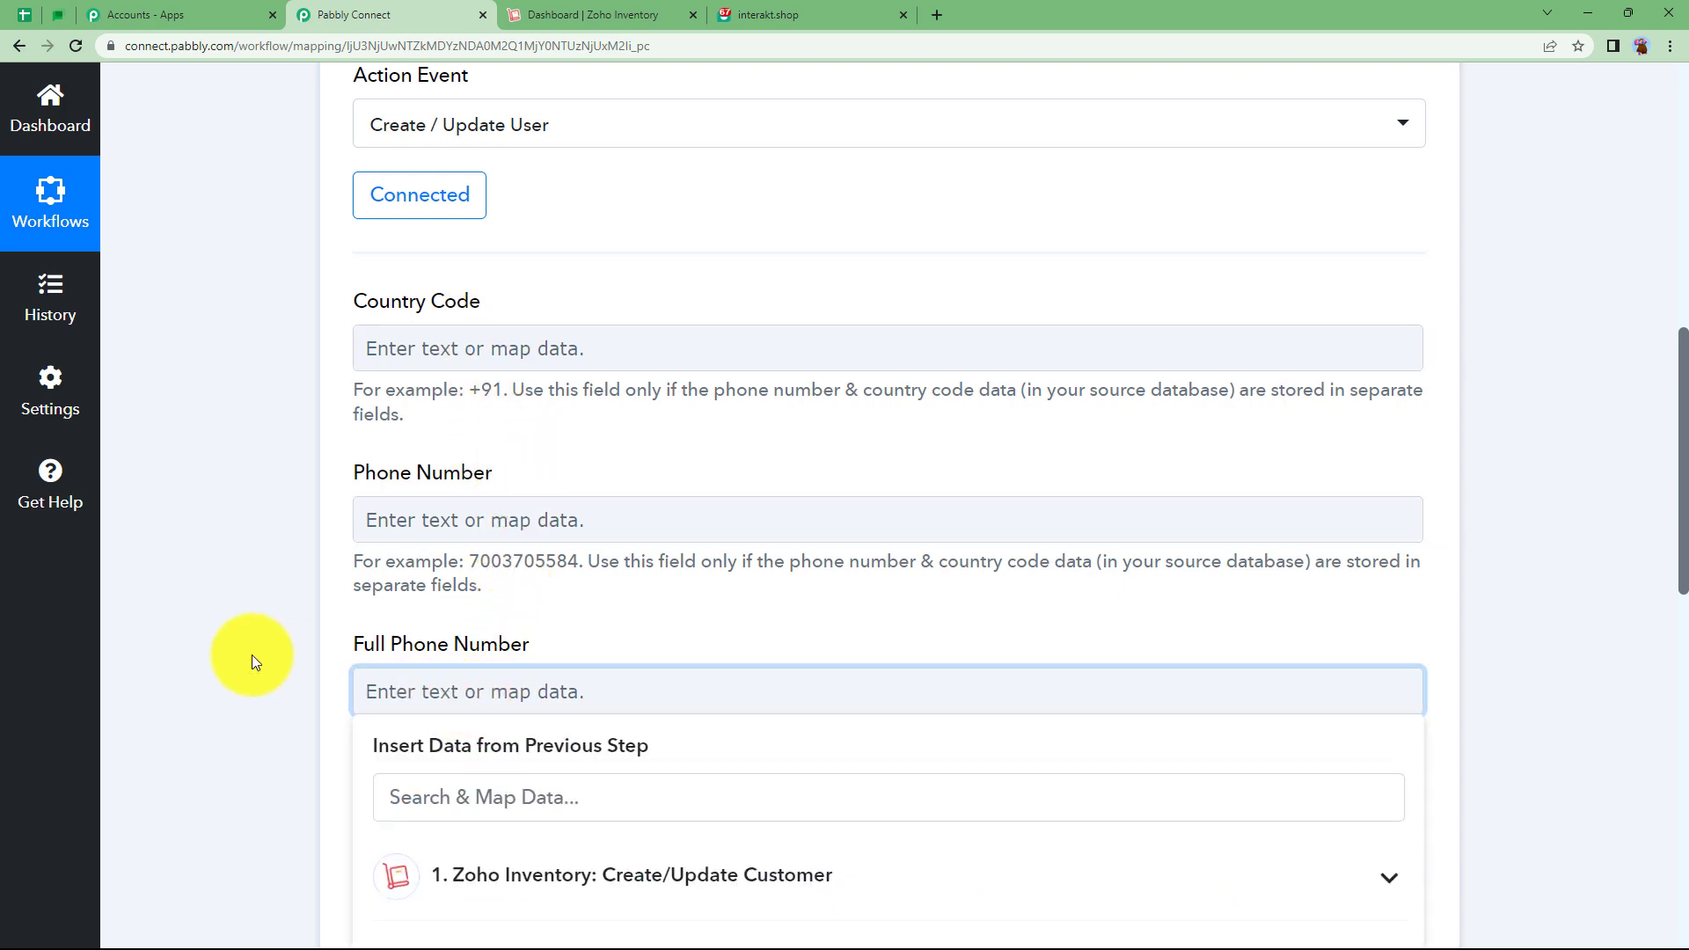
pyautogui.scroll(-3, 440, 452)
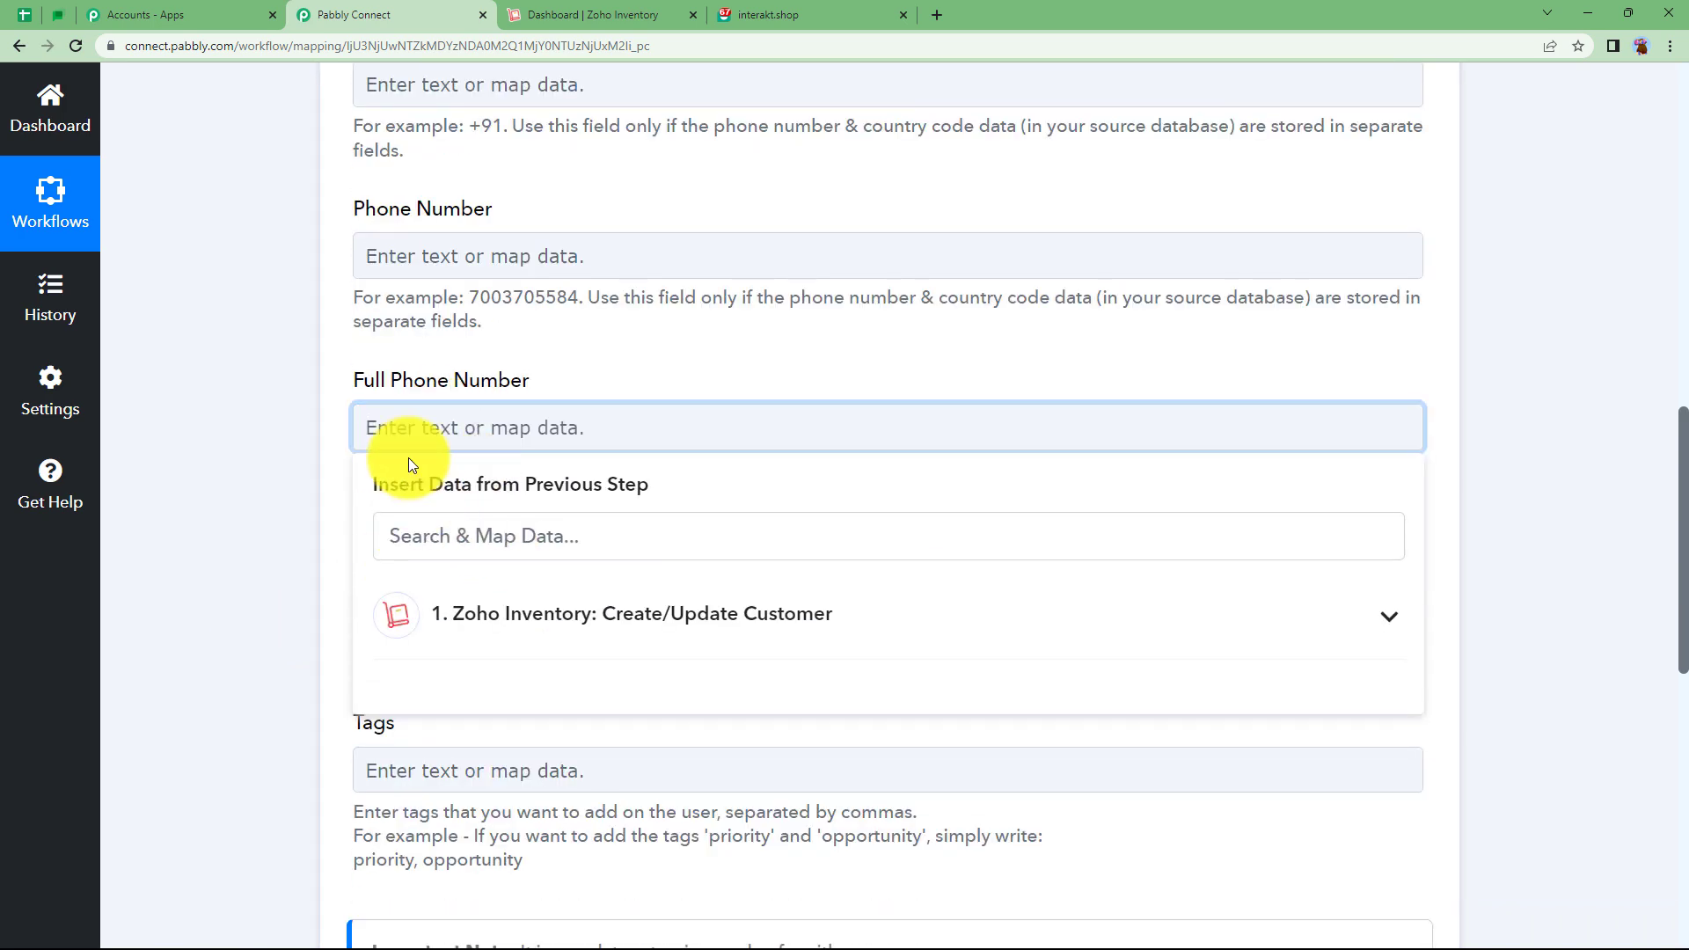
pyautogui.click(475, 614)
pyautogui.scroll(-3, 471, 361)
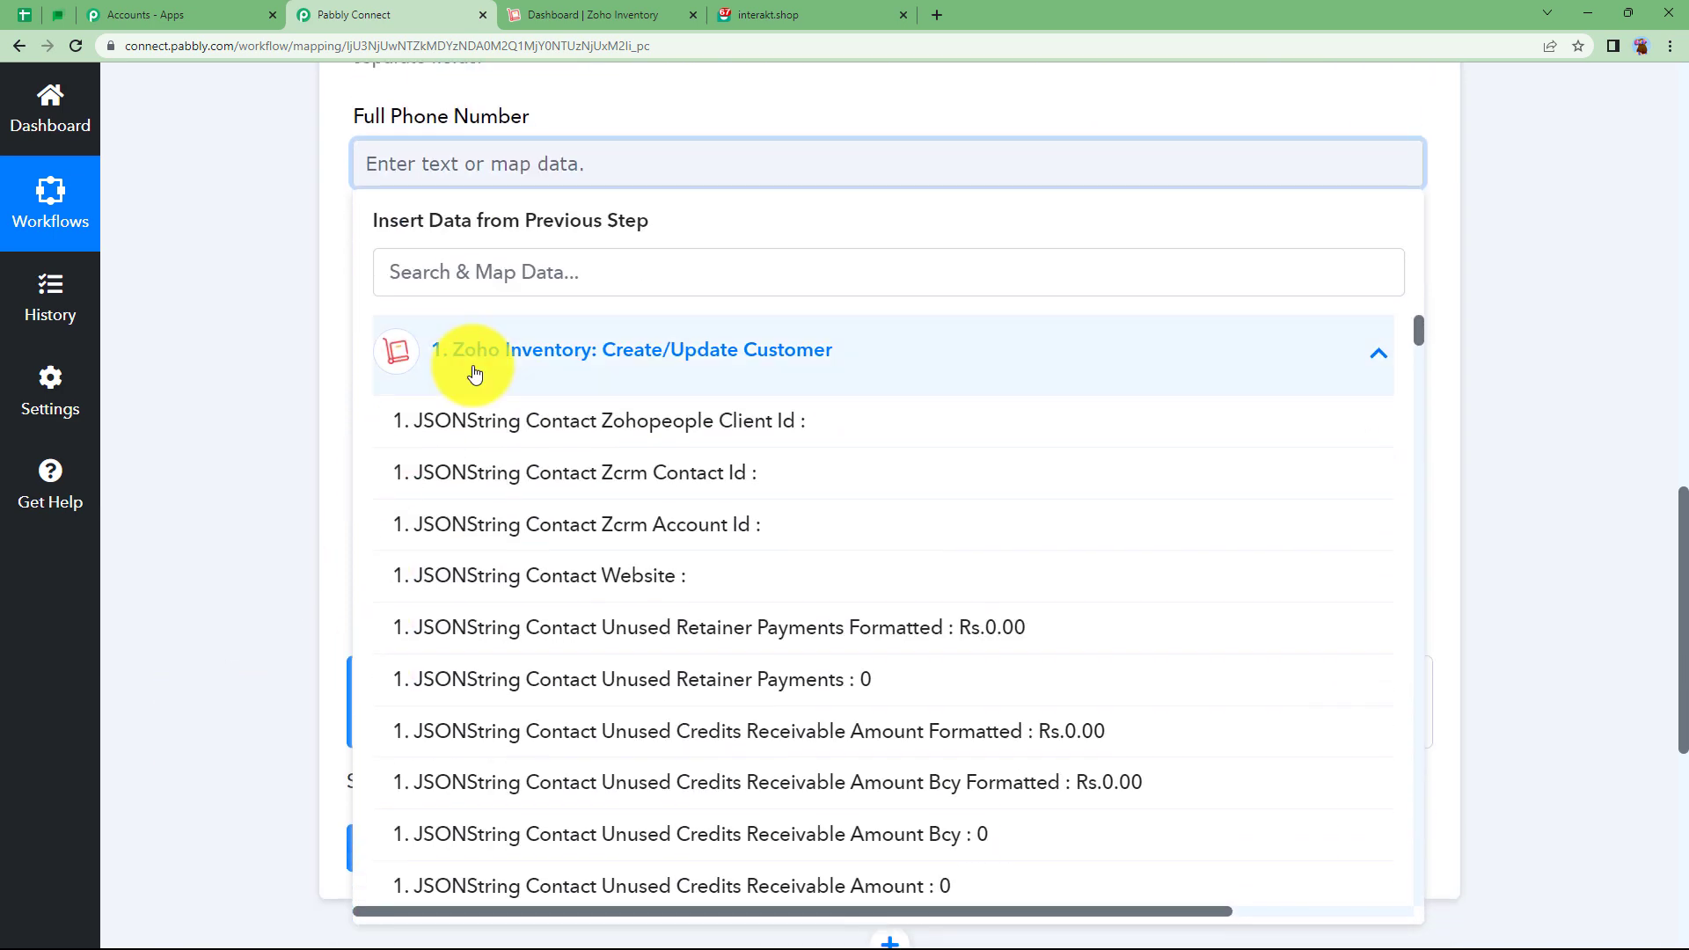
pyautogui.click(417, 272)
pyautogui.write('+9')
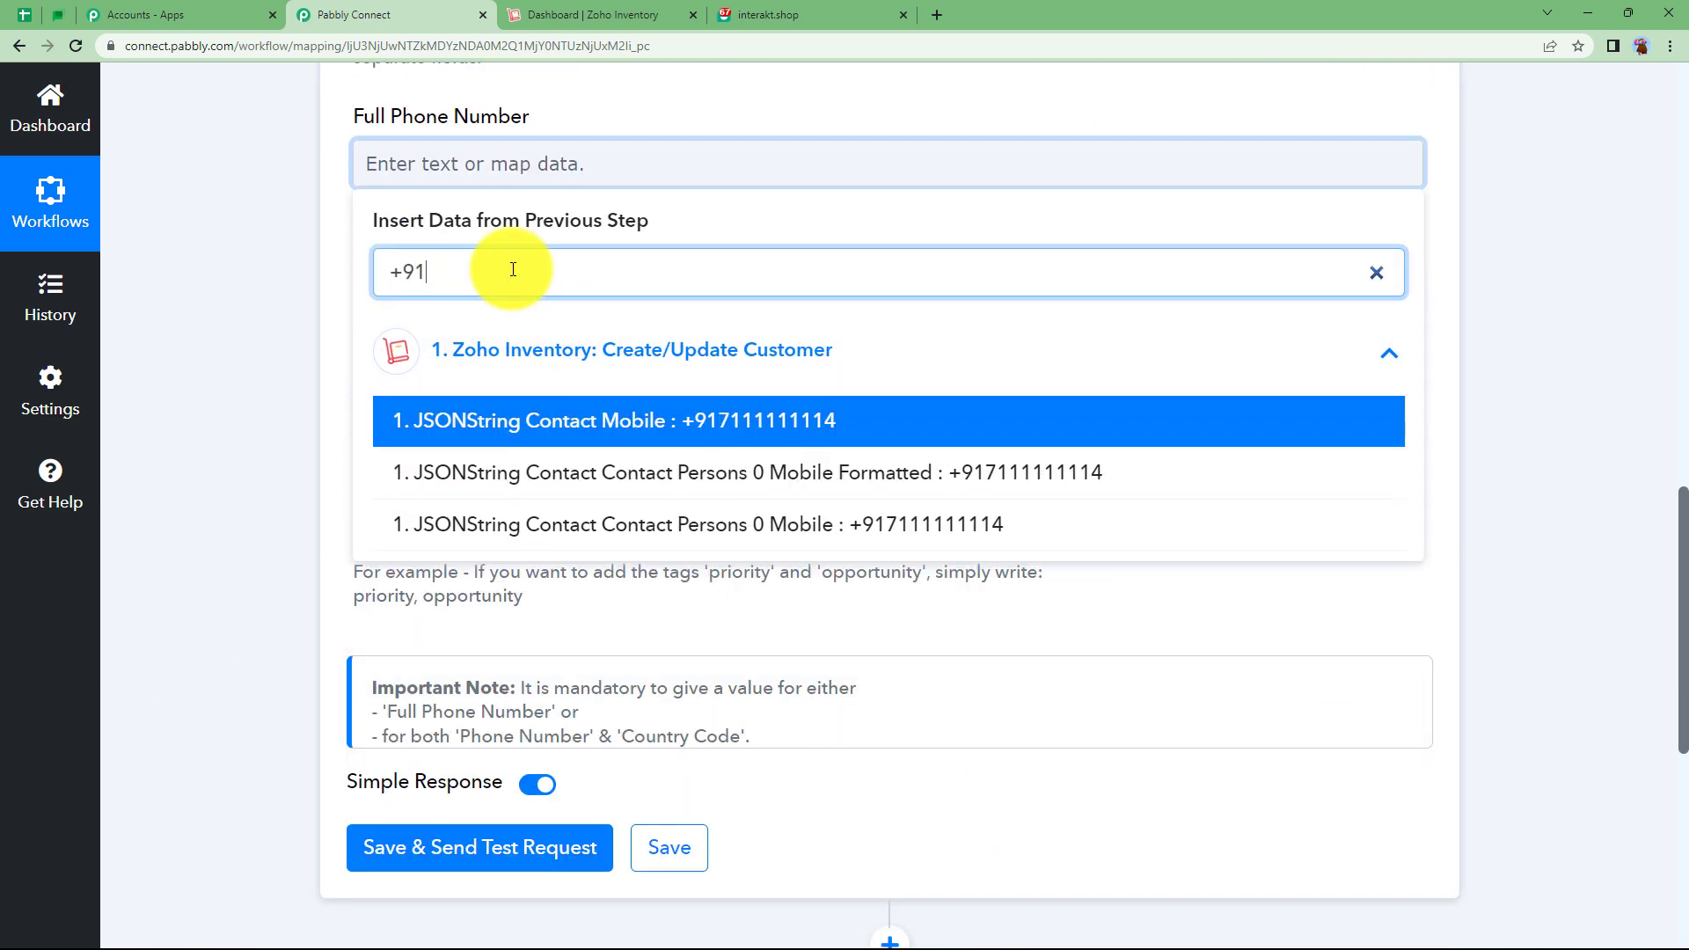
pyautogui.write('1')
pyautogui.click(568, 421)
pyautogui.click(830, 162)
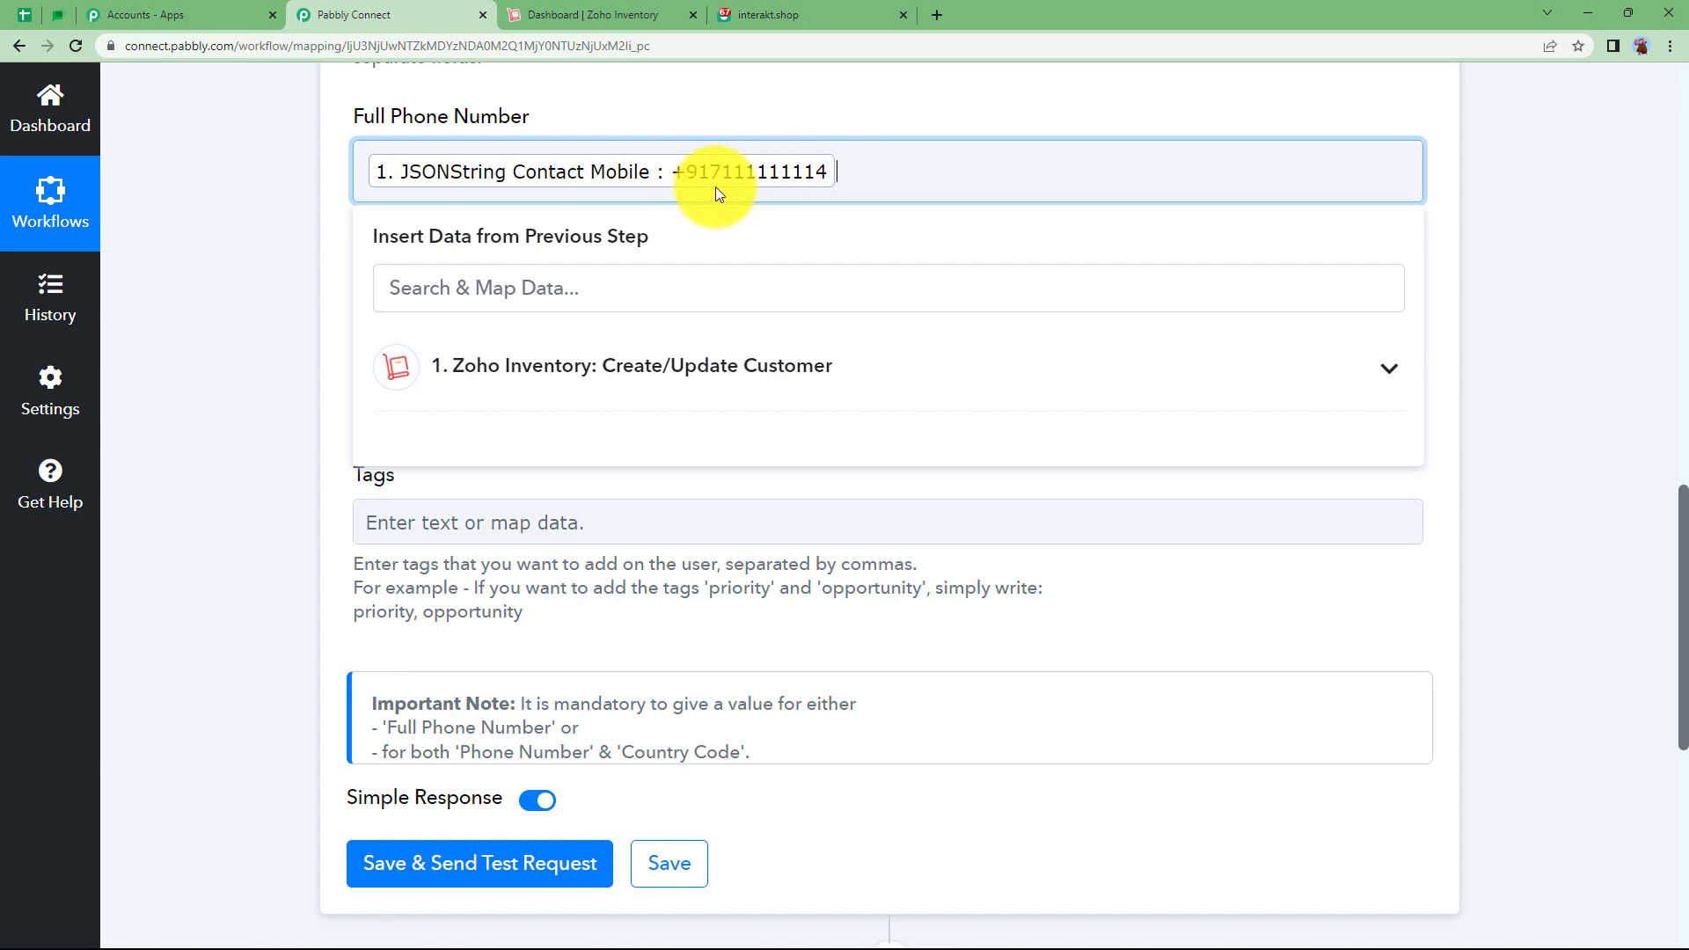
pyautogui.click(273, 312)
# Move to the User Traits field to begin entering the traits.
pyautogui.scroll(-2, 273, 306)
pyautogui.click(430, 175)
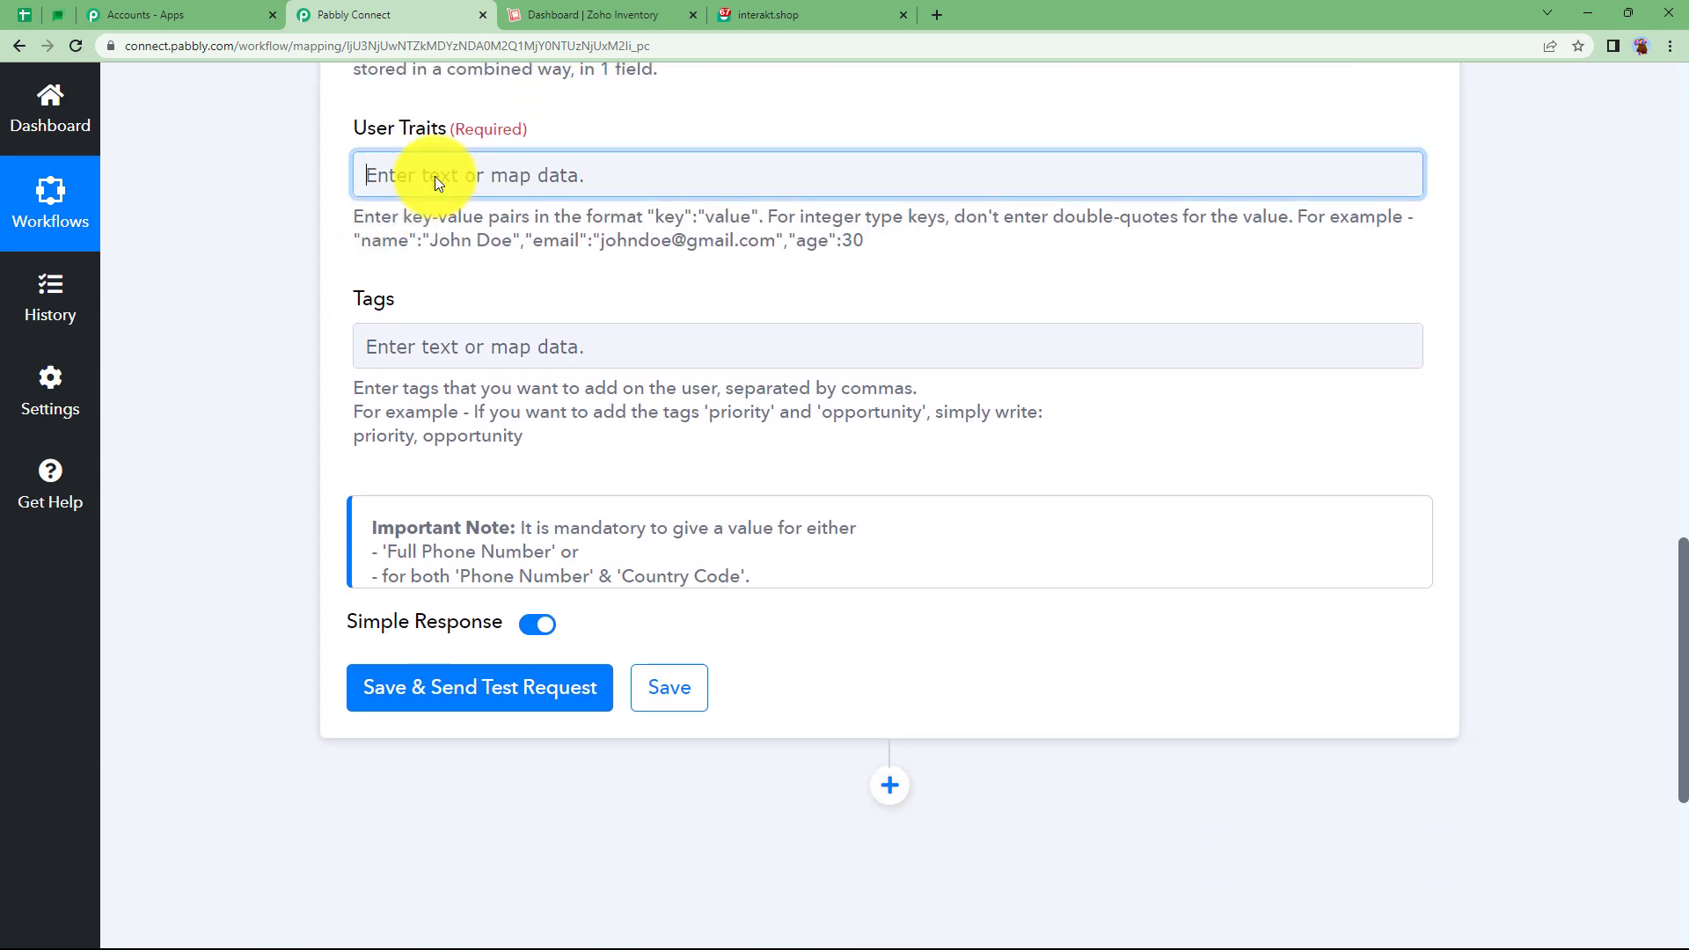
pyautogui.scroll(3, 253, 330)
pyautogui.scroll(2, 258, 341)
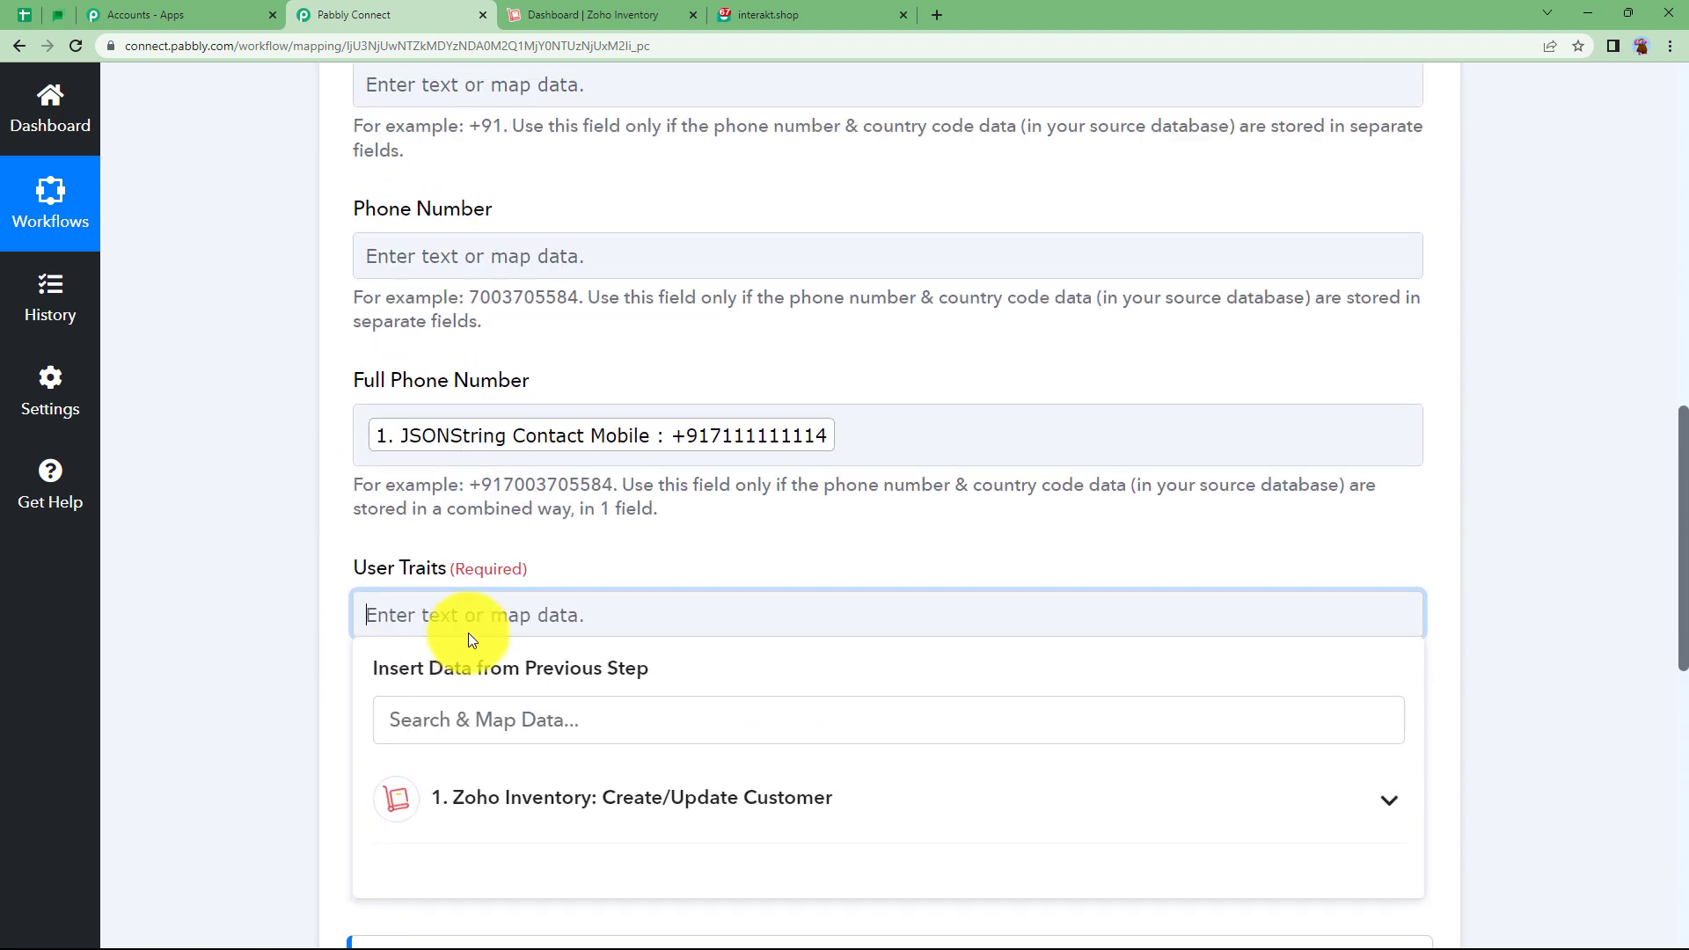
# Copy the "key":"value" help format into User Traits and rename the first key to name.
pyautogui.click(294, 627)
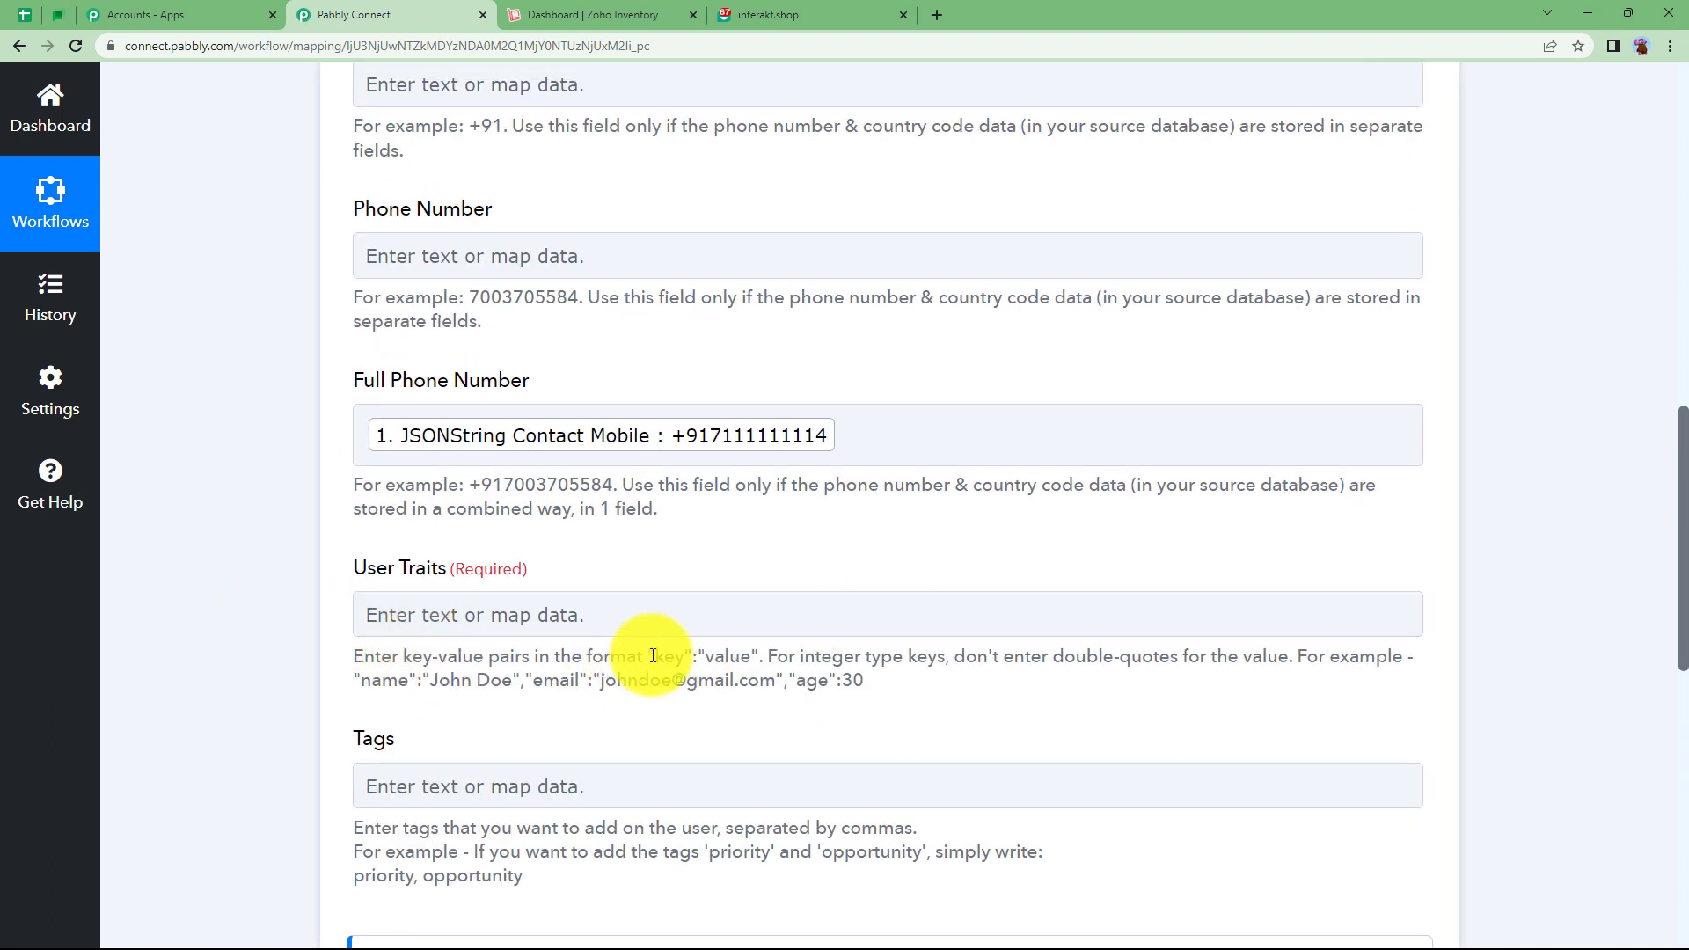
pyautogui.moveTo(646, 655); pyautogui.dragTo(751, 651)
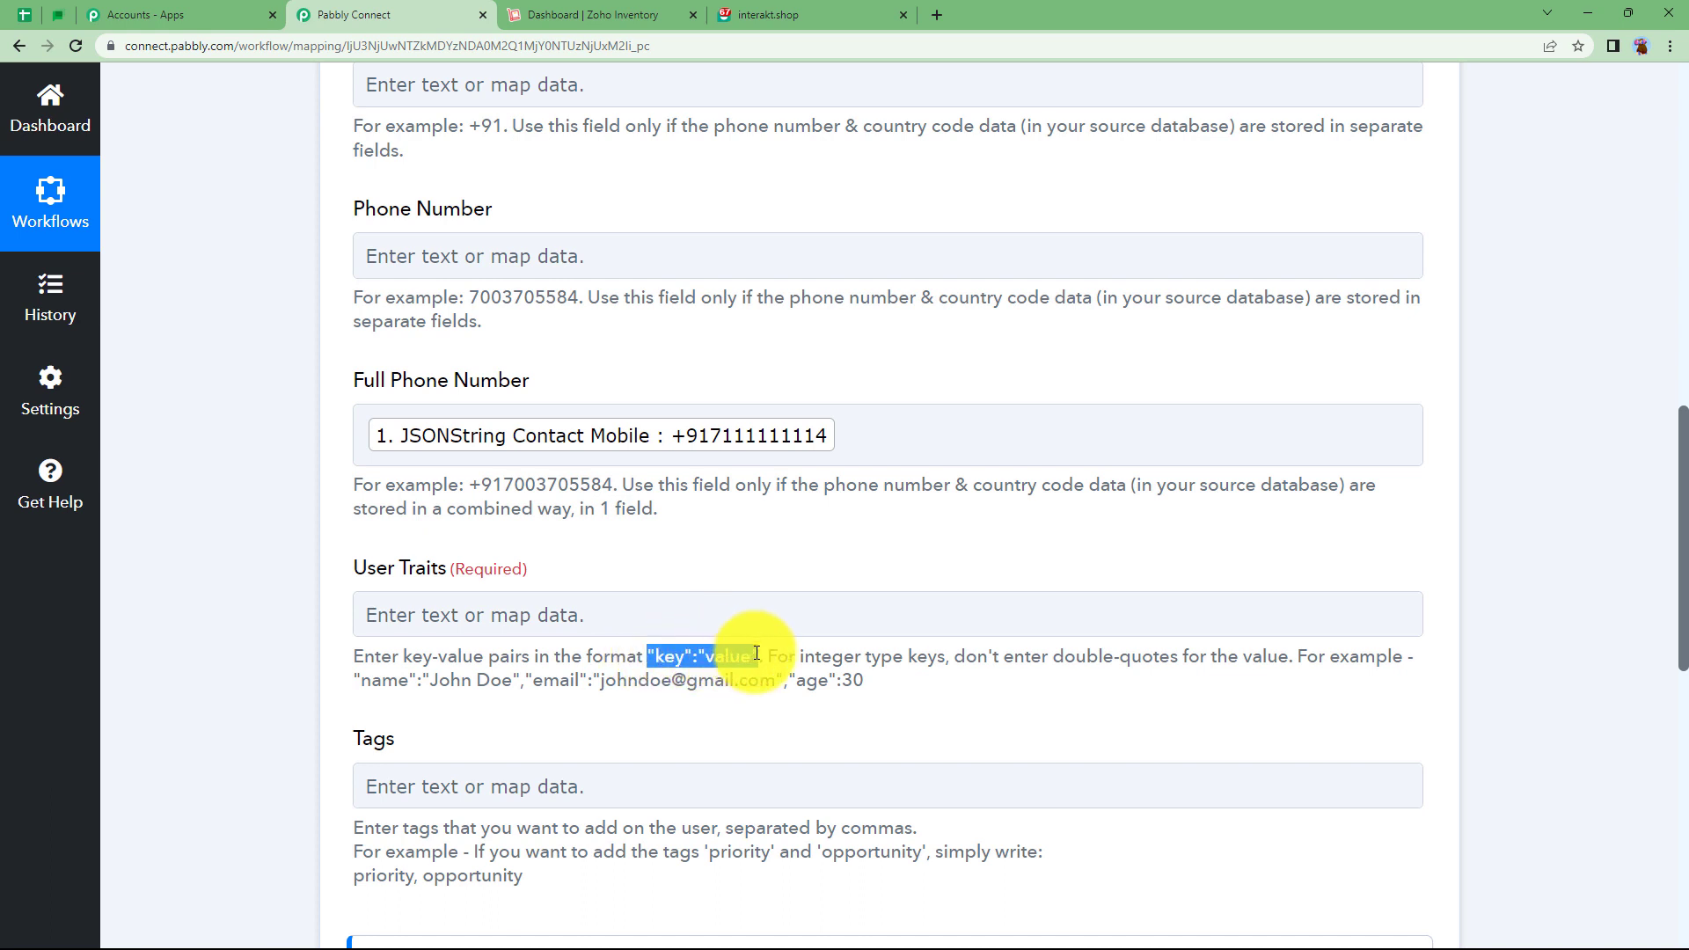
pyautogui.click(597, 616)
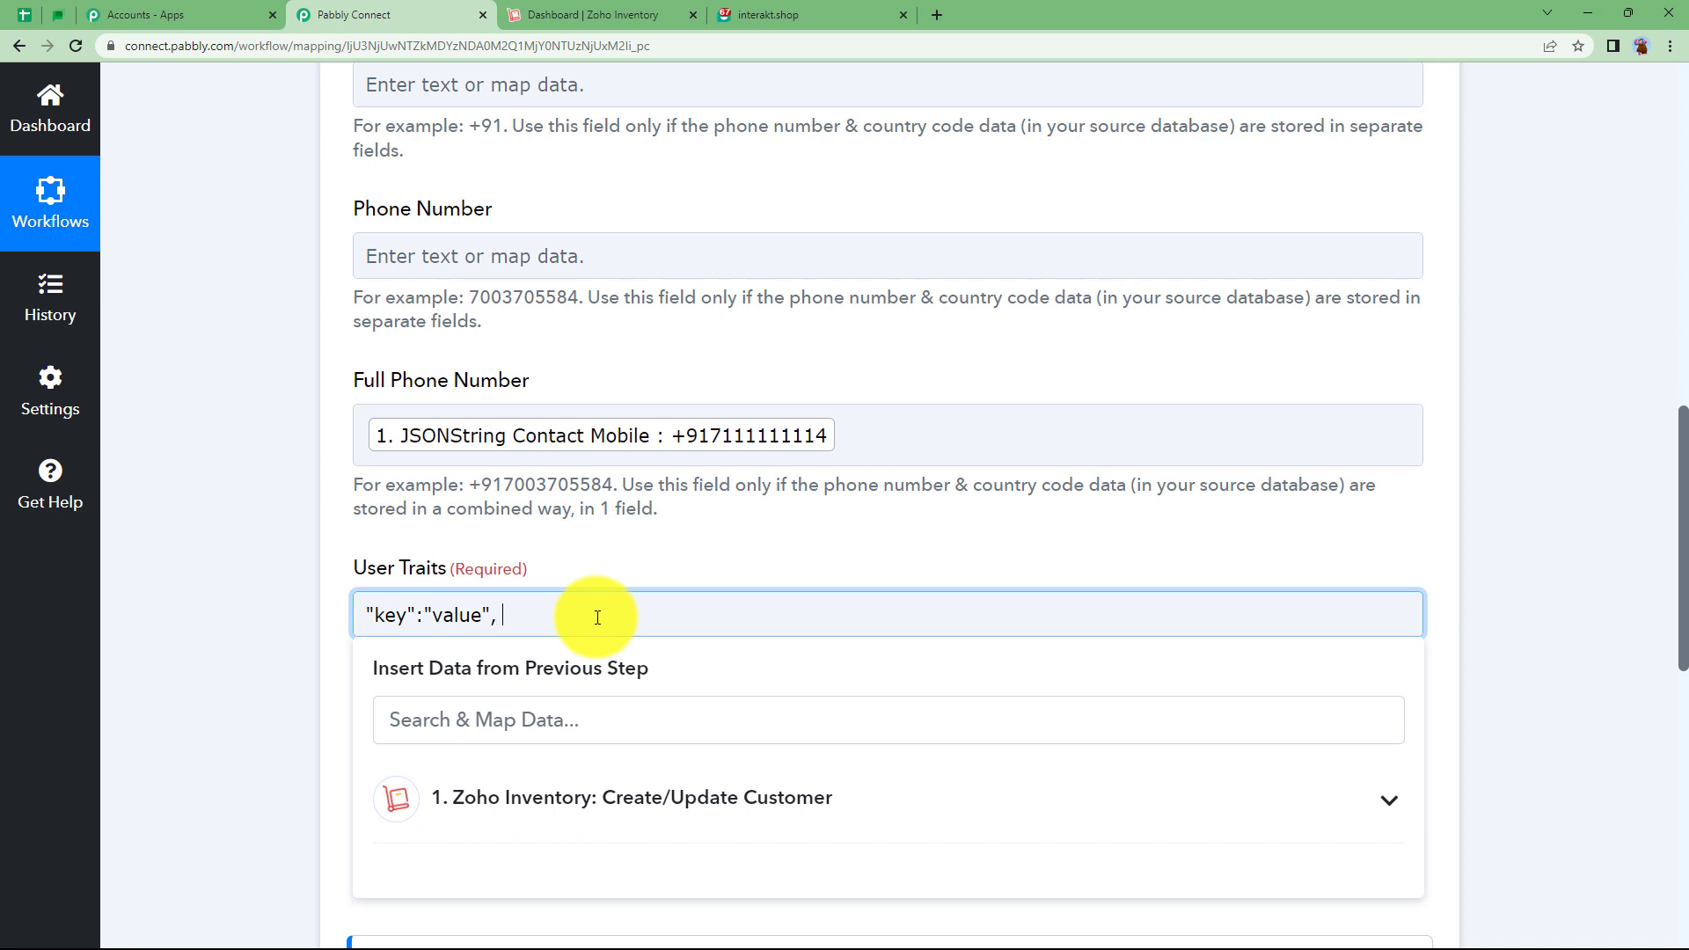
pyautogui.click(272, 678)
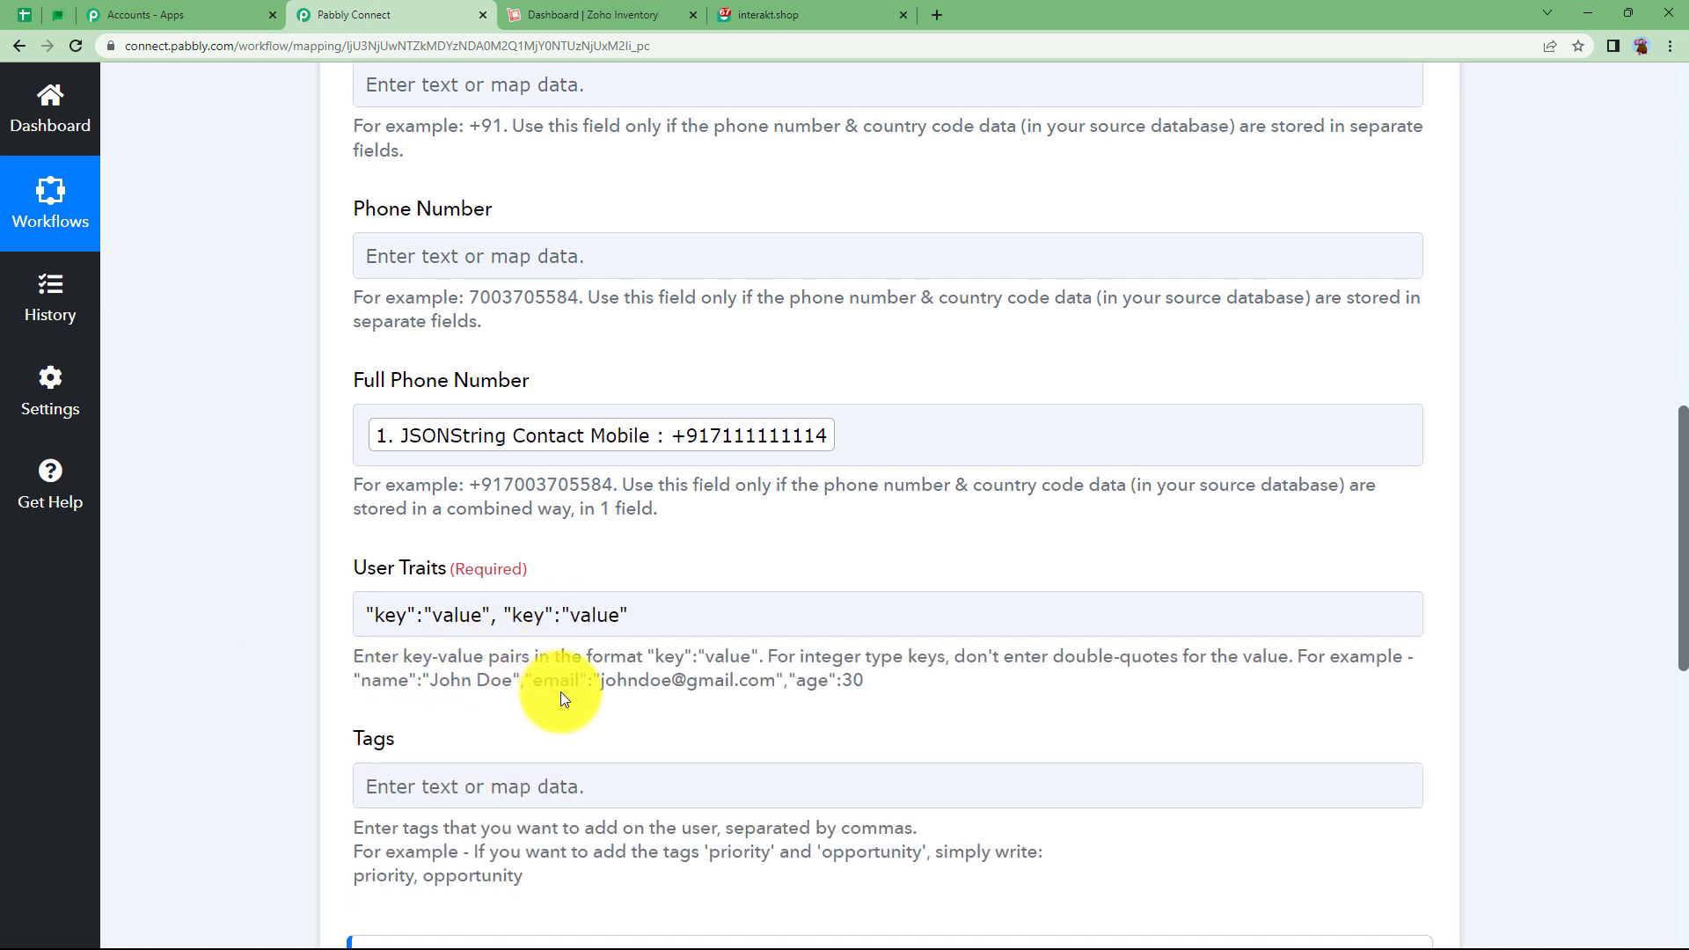
pyautogui.click(434, 620)
pyautogui.click(669, 658)
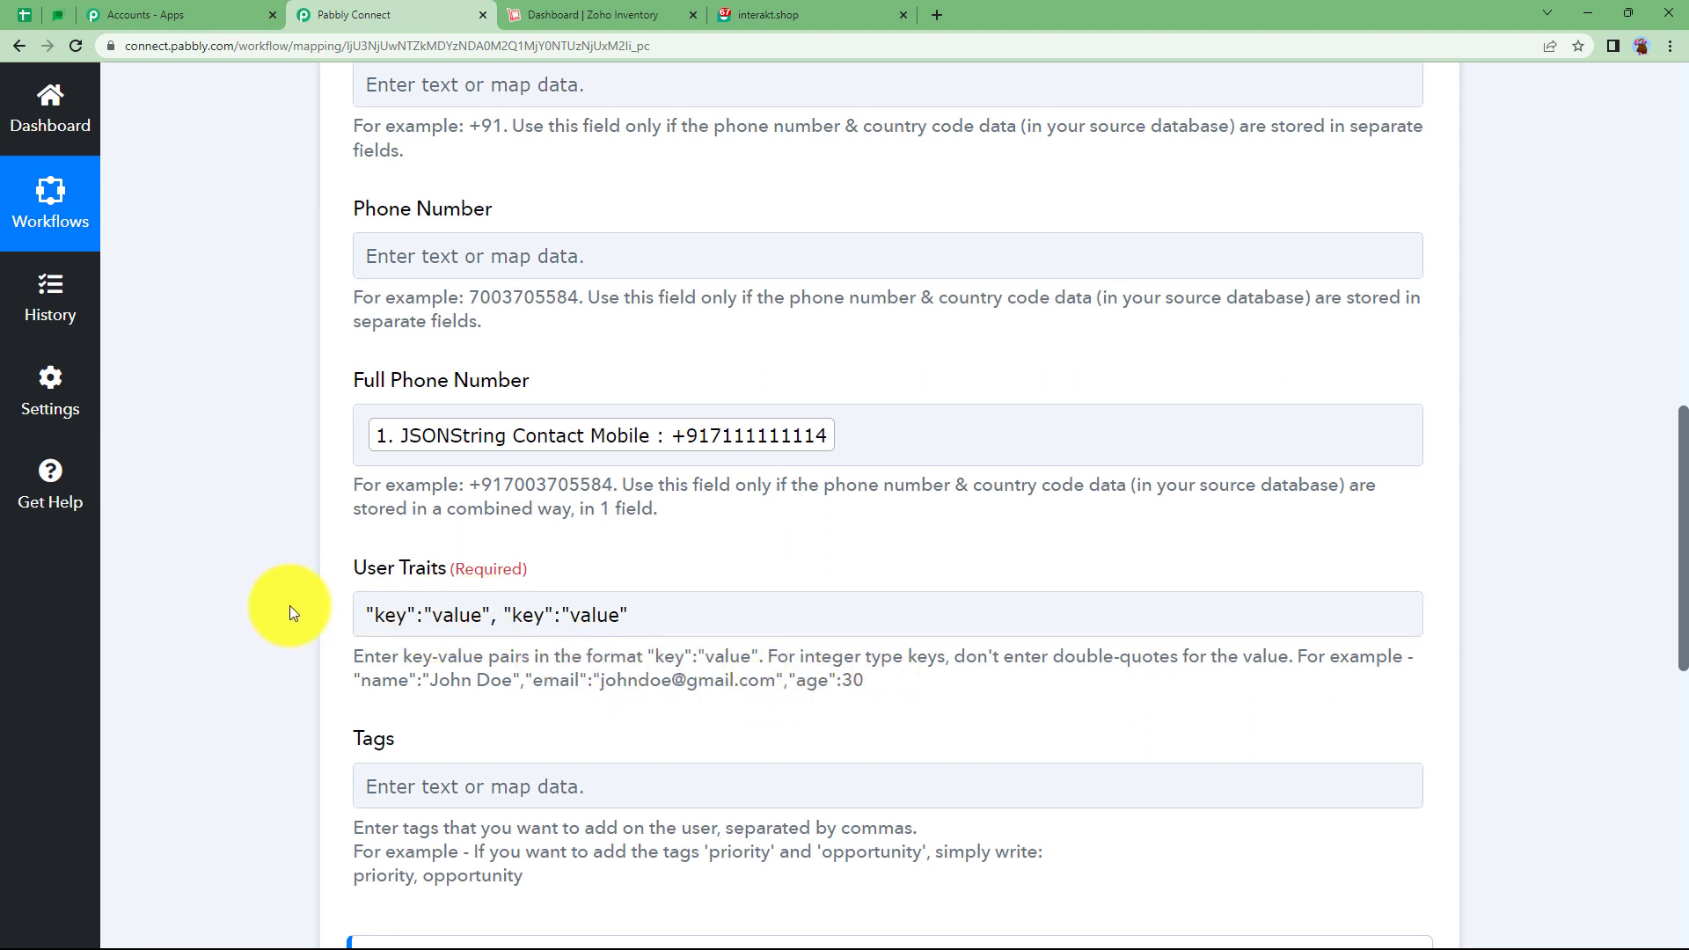
pyautogui.click(403, 616)
pyautogui.press('BackSpace')
pyautogui.press('BackSpace')
pyautogui.press('BackSpace')
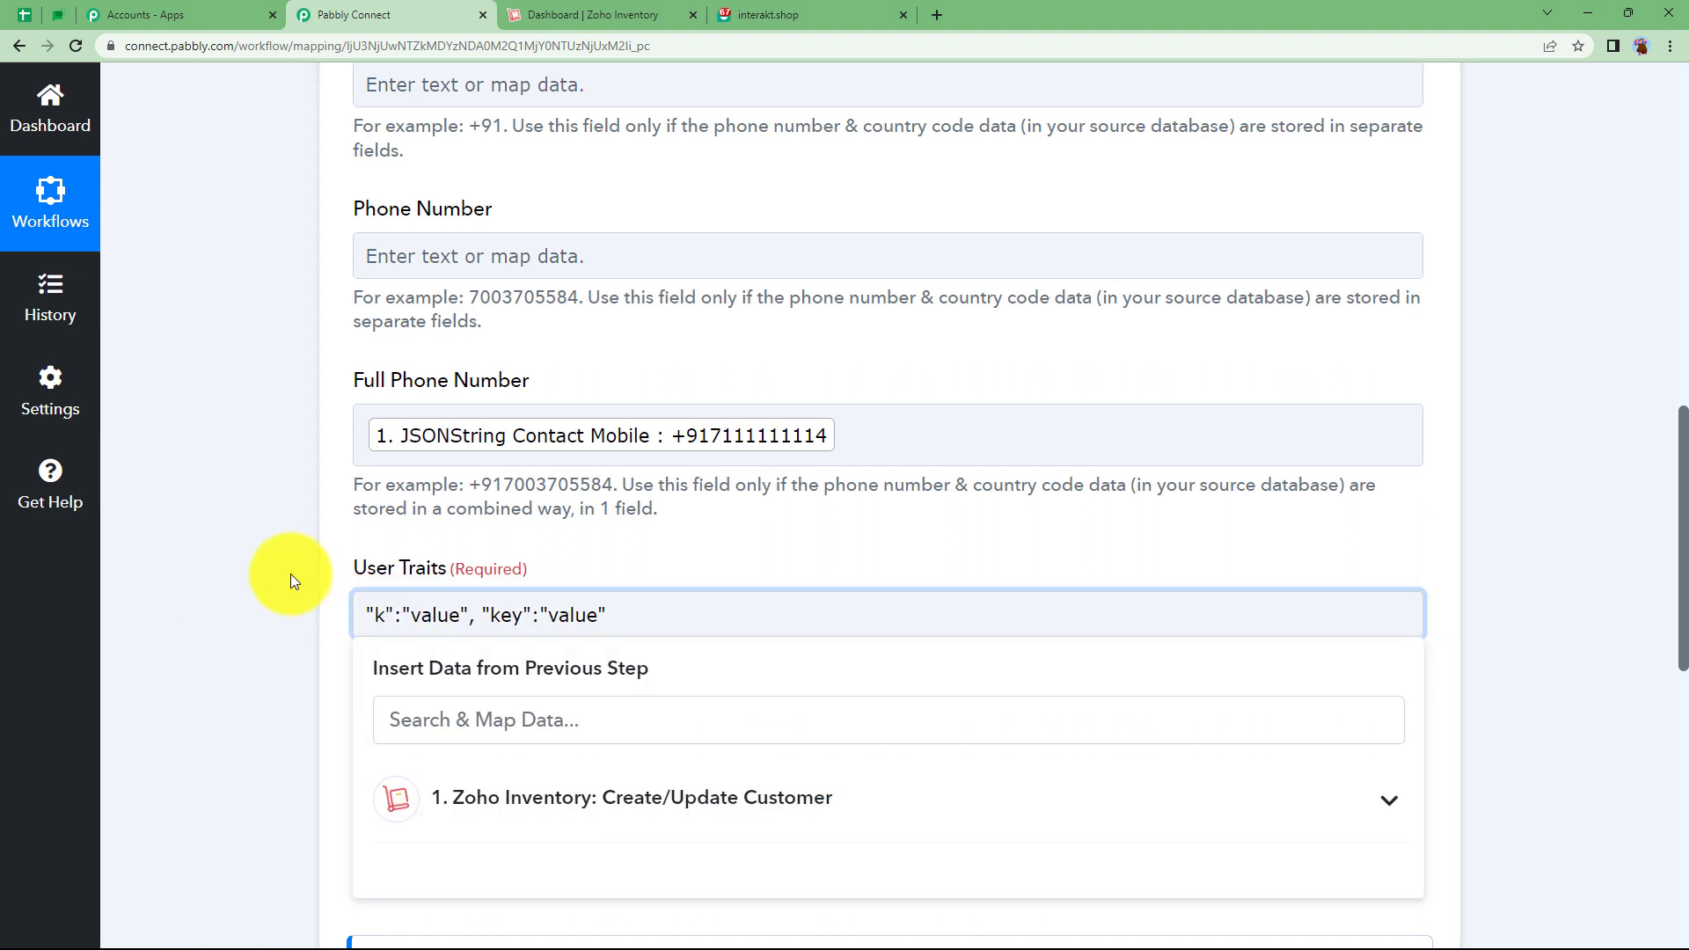
pyautogui.write('name')
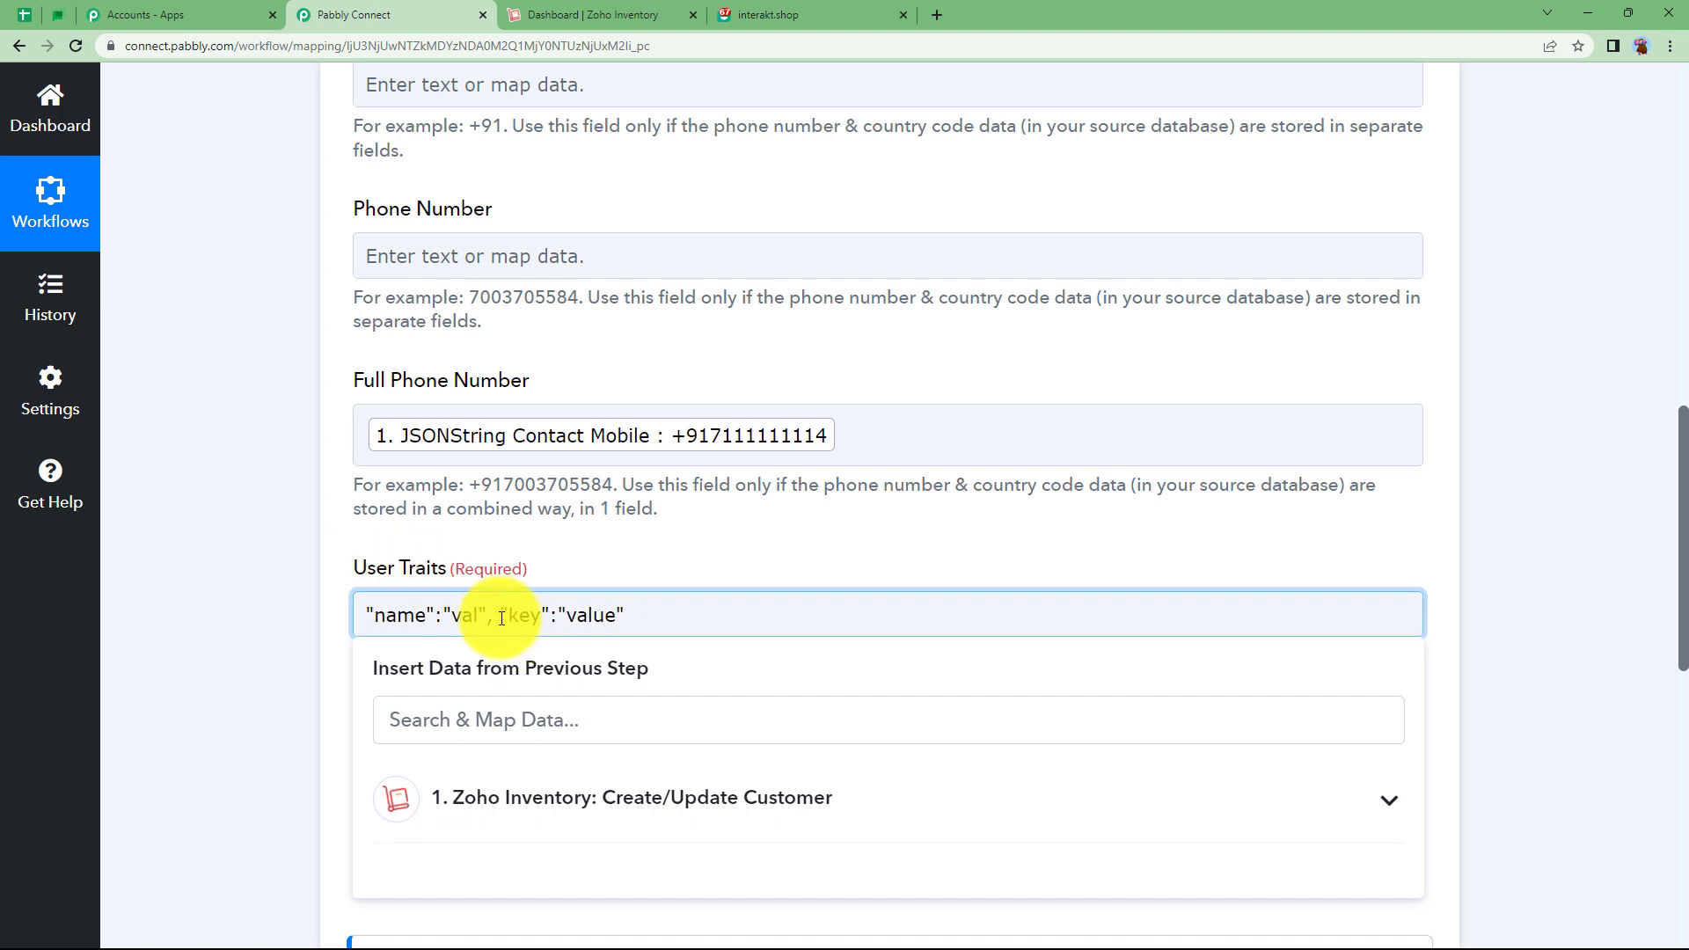
# Insert the Zoho Contact Name and Contact Email tokens as the name and email values.
pyautogui.click(569, 732)
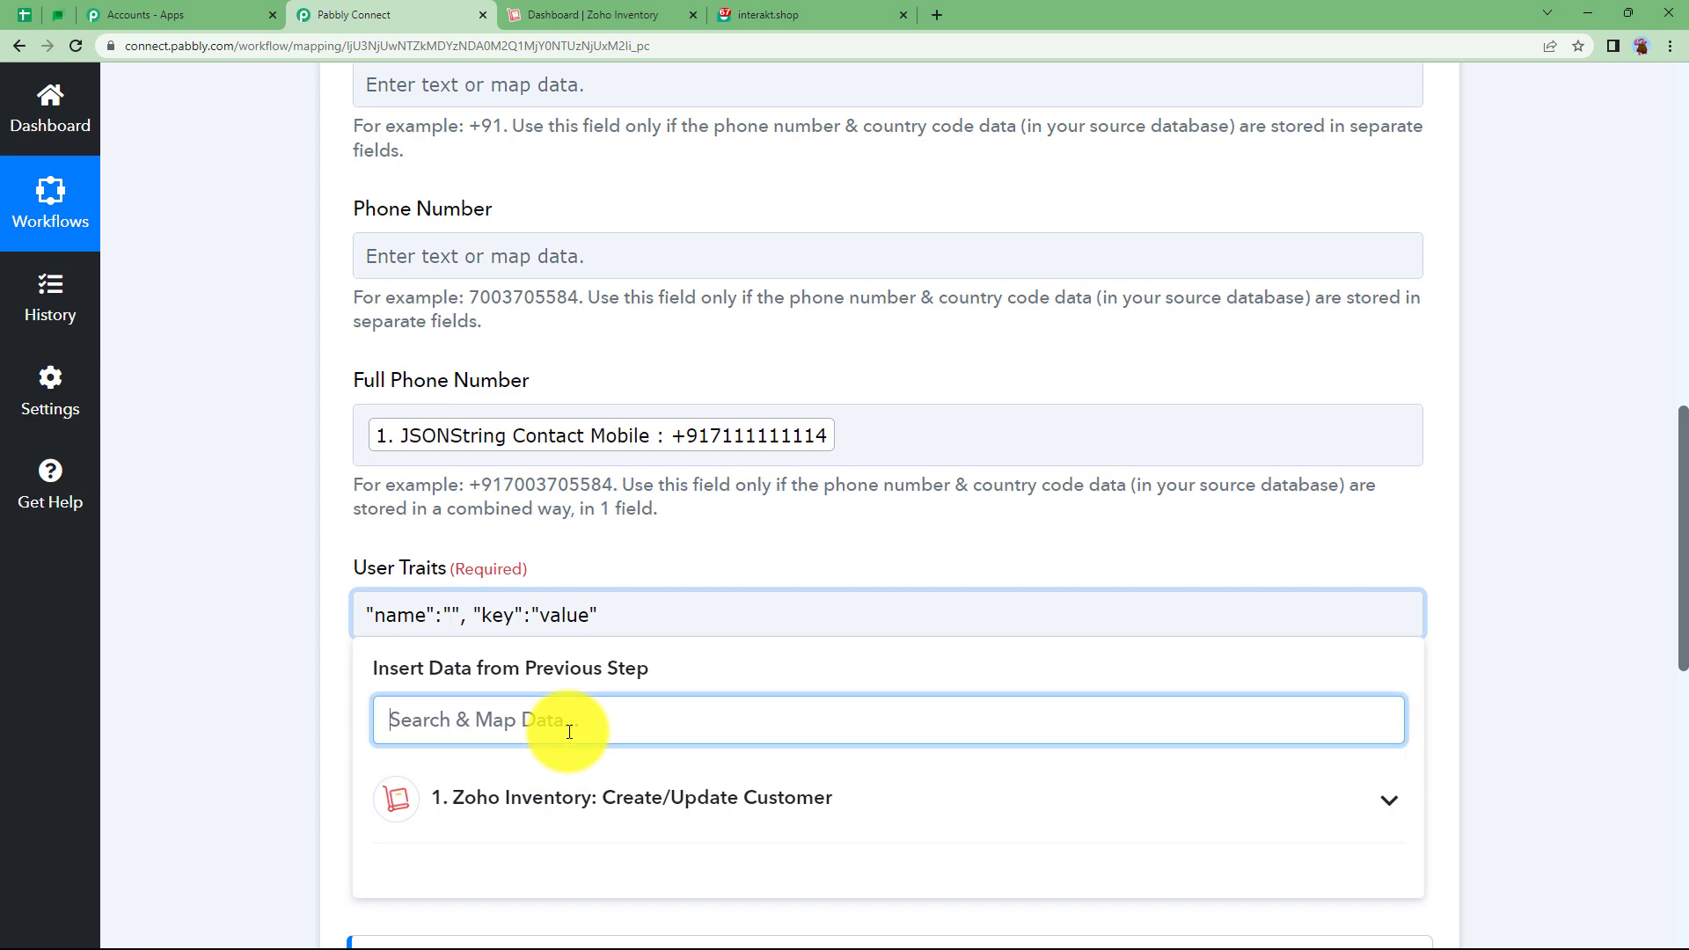
pyautogui.write('demo')
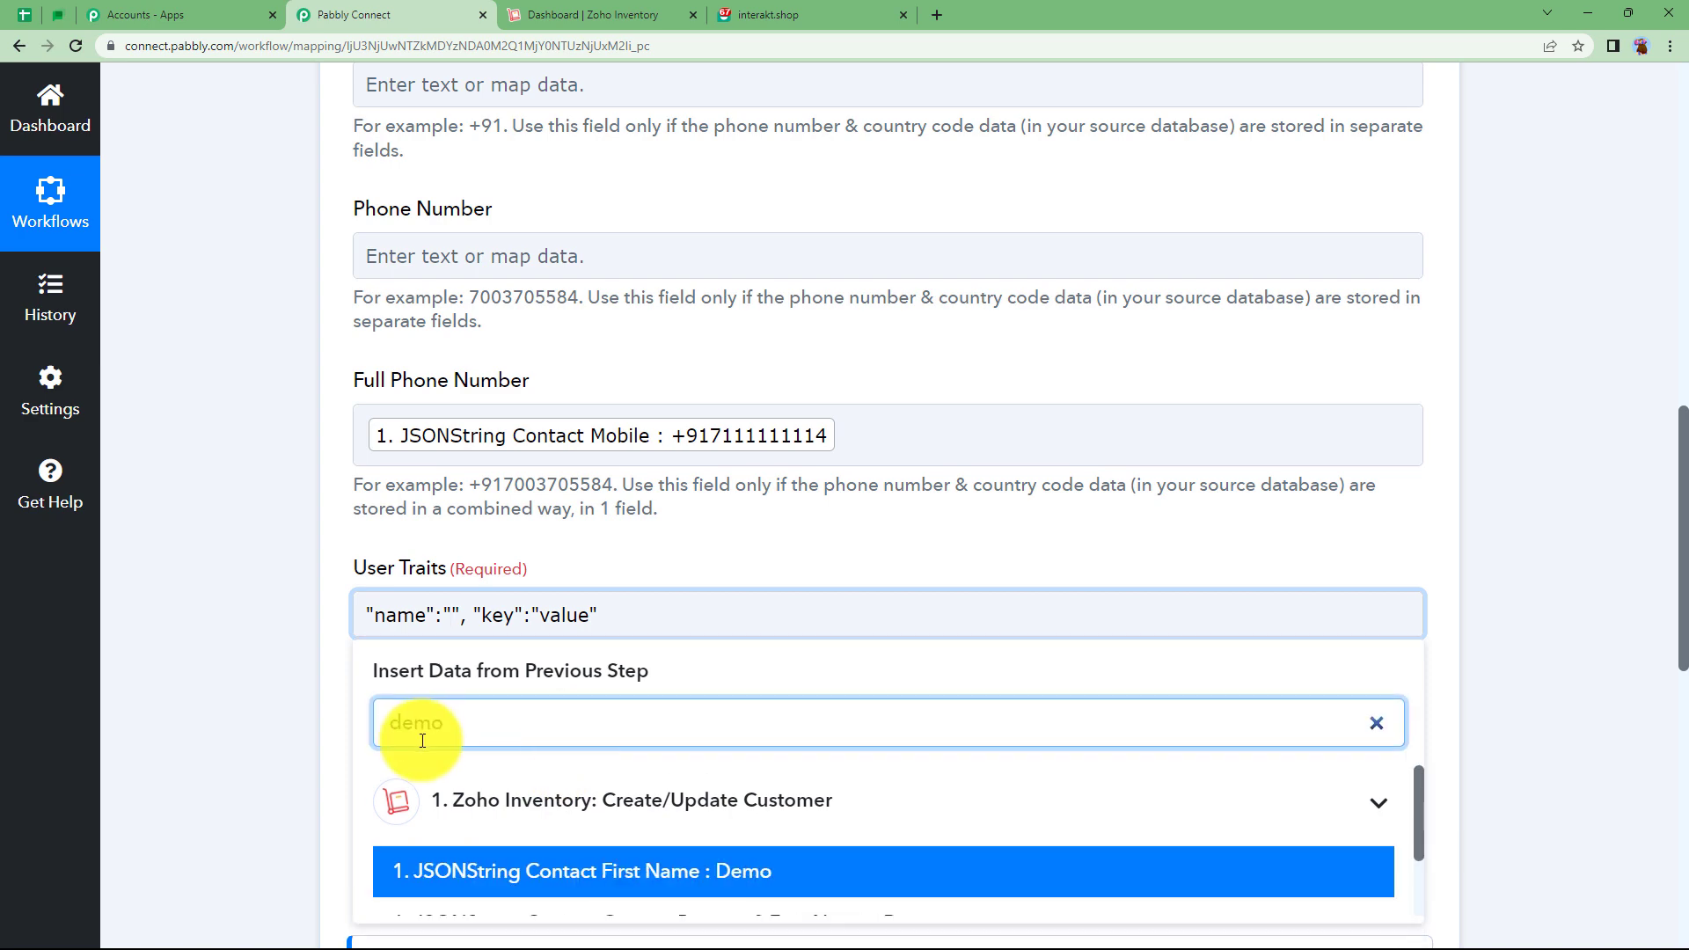
pyautogui.scroll(-2, 295, 744)
pyautogui.click(757, 797)
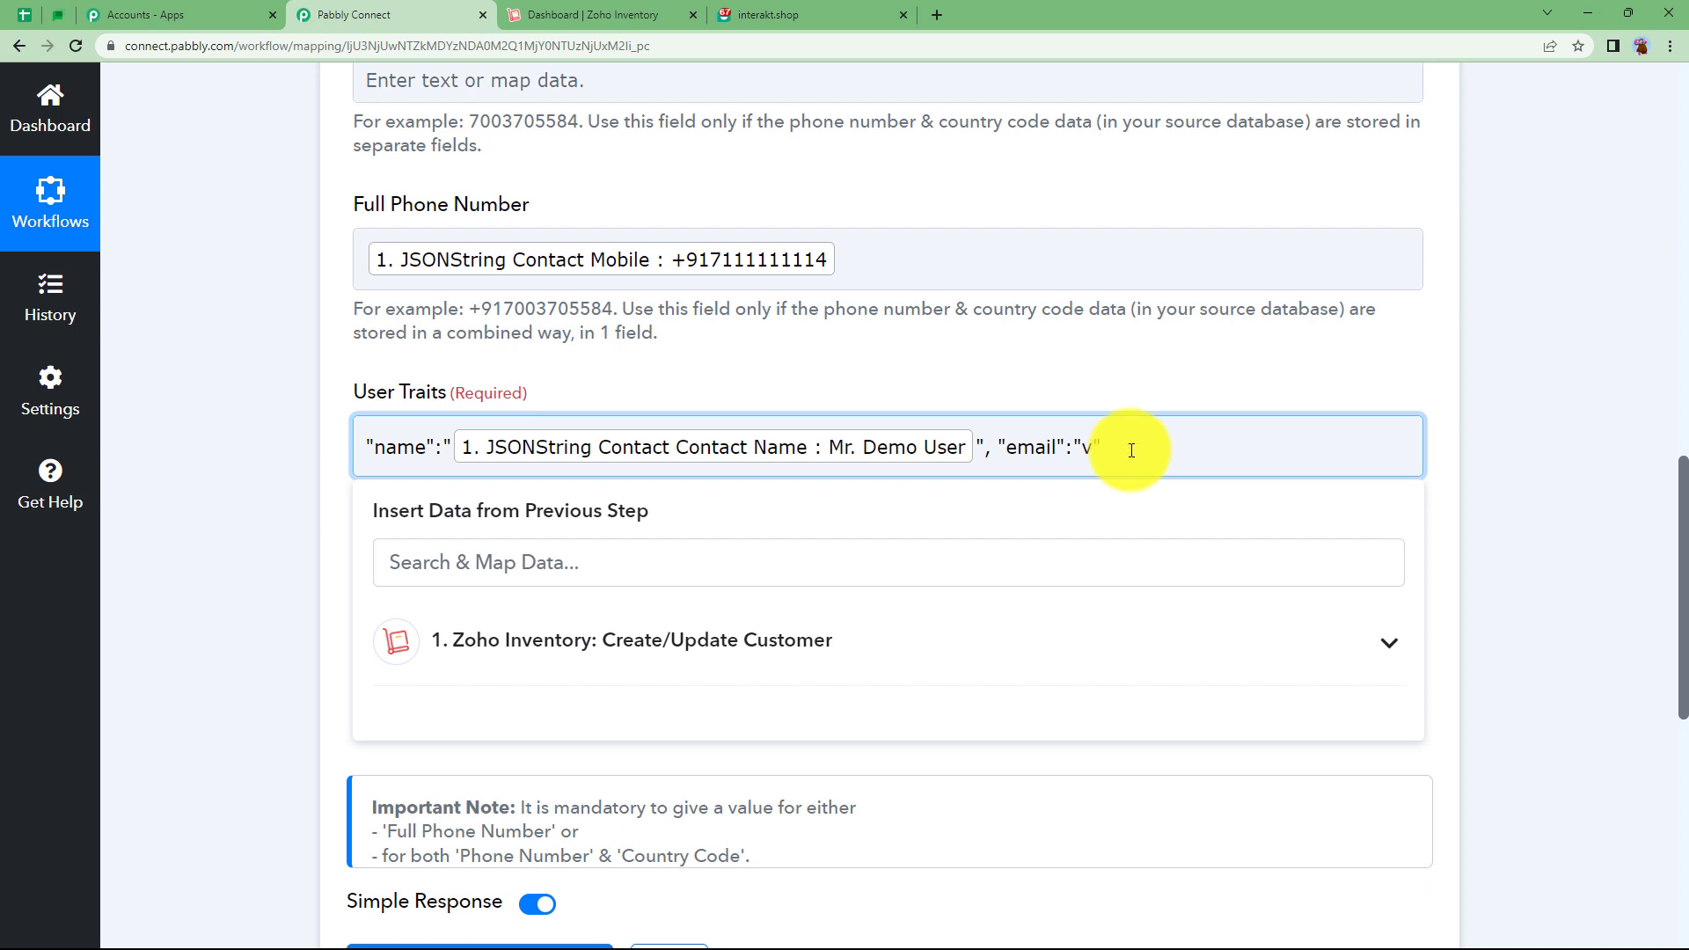
pyautogui.click(897, 561)
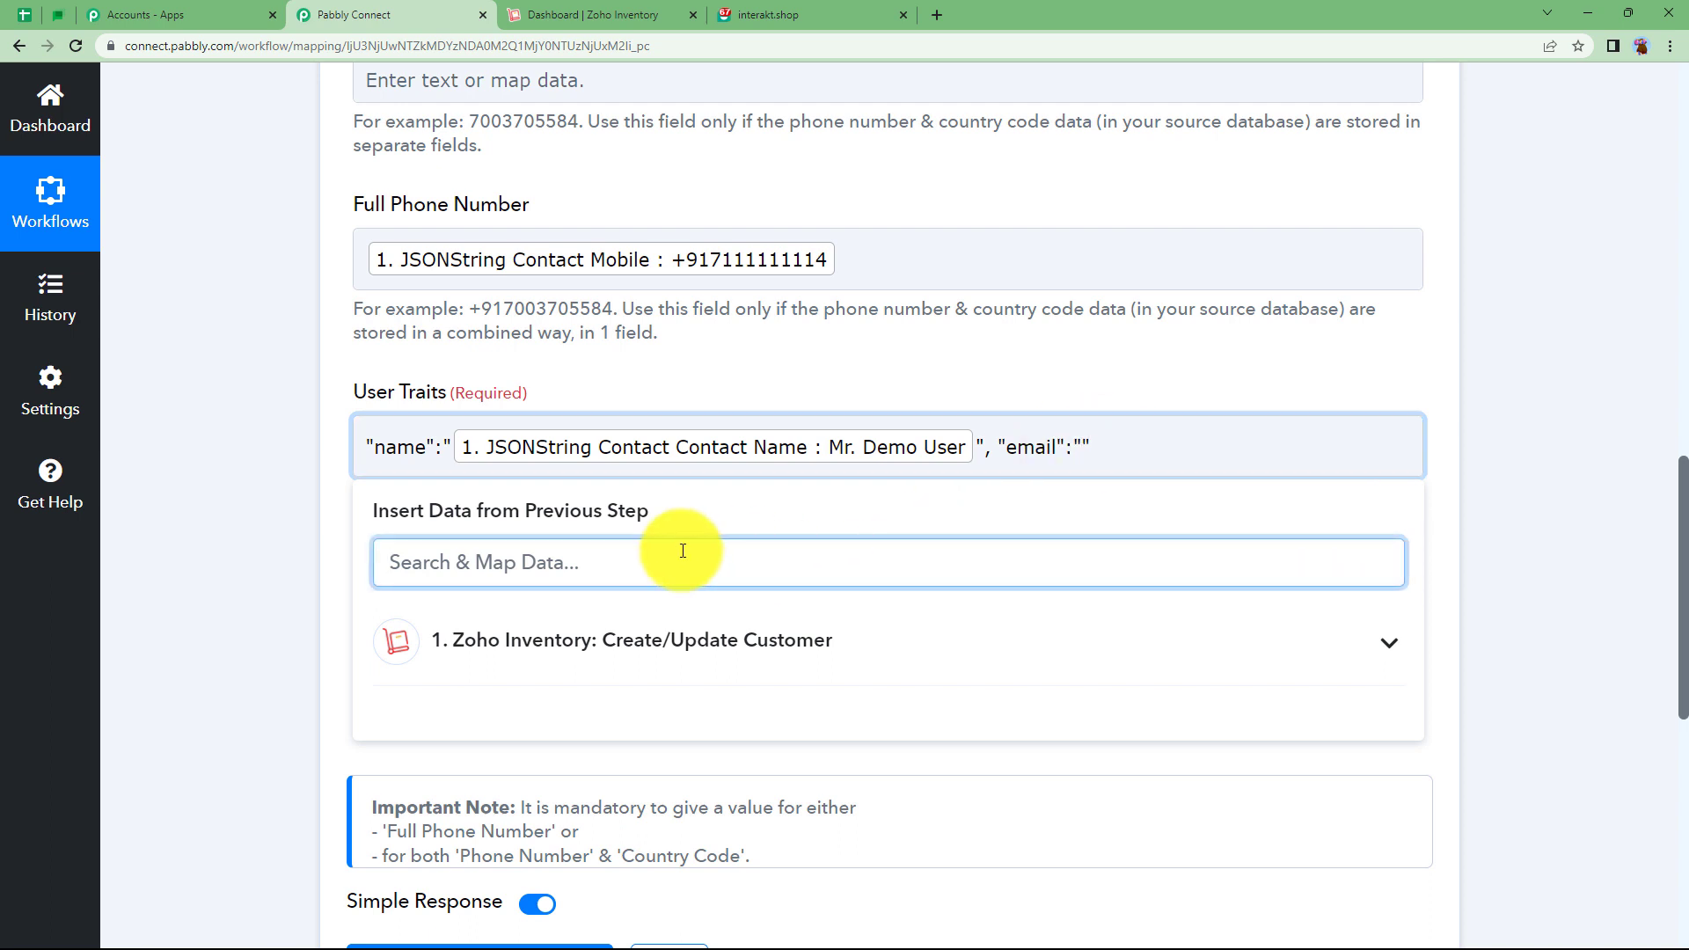
pyautogui.write('@')
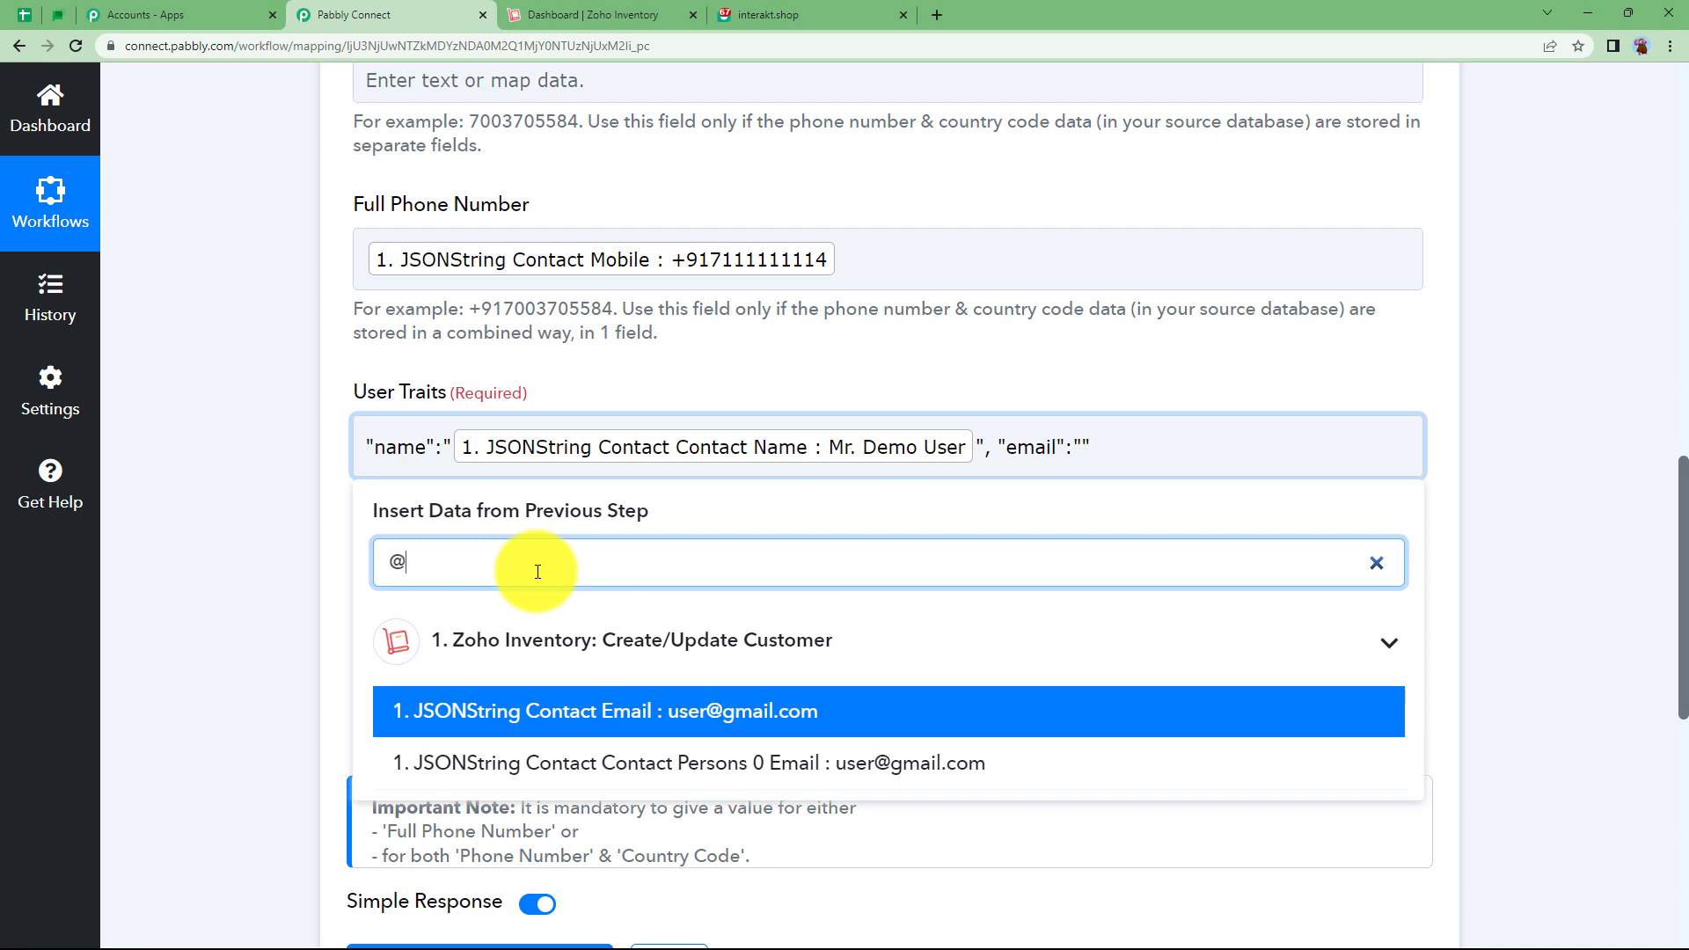
pyautogui.click(704, 697)
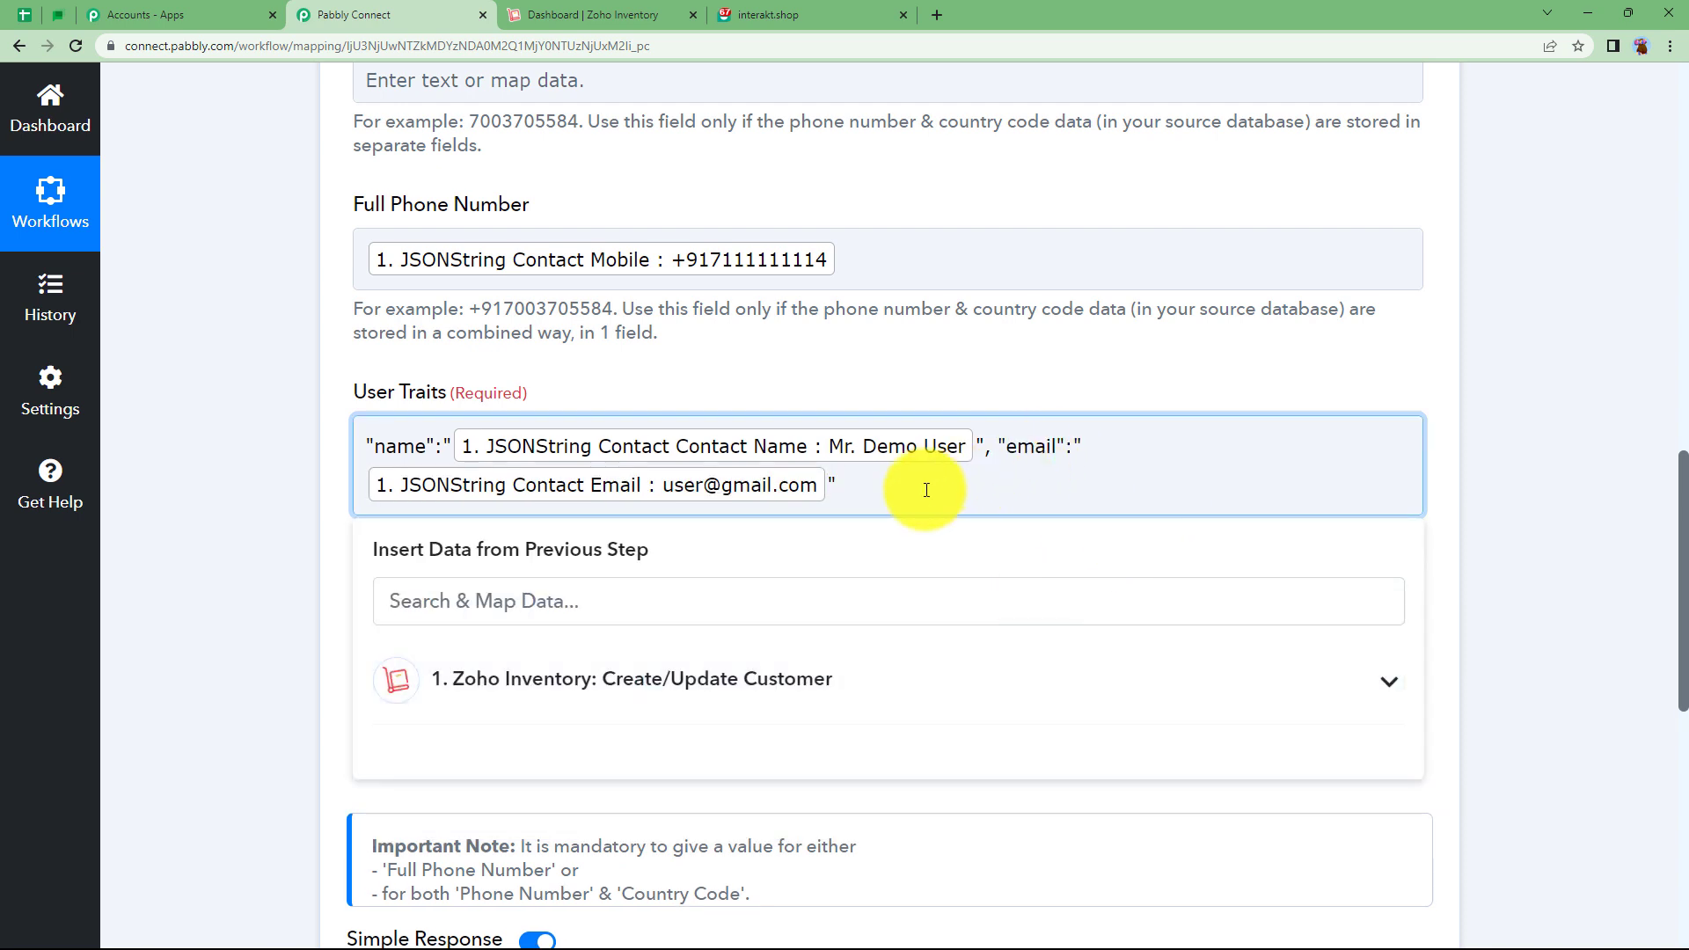
pyautogui.click(244, 499)
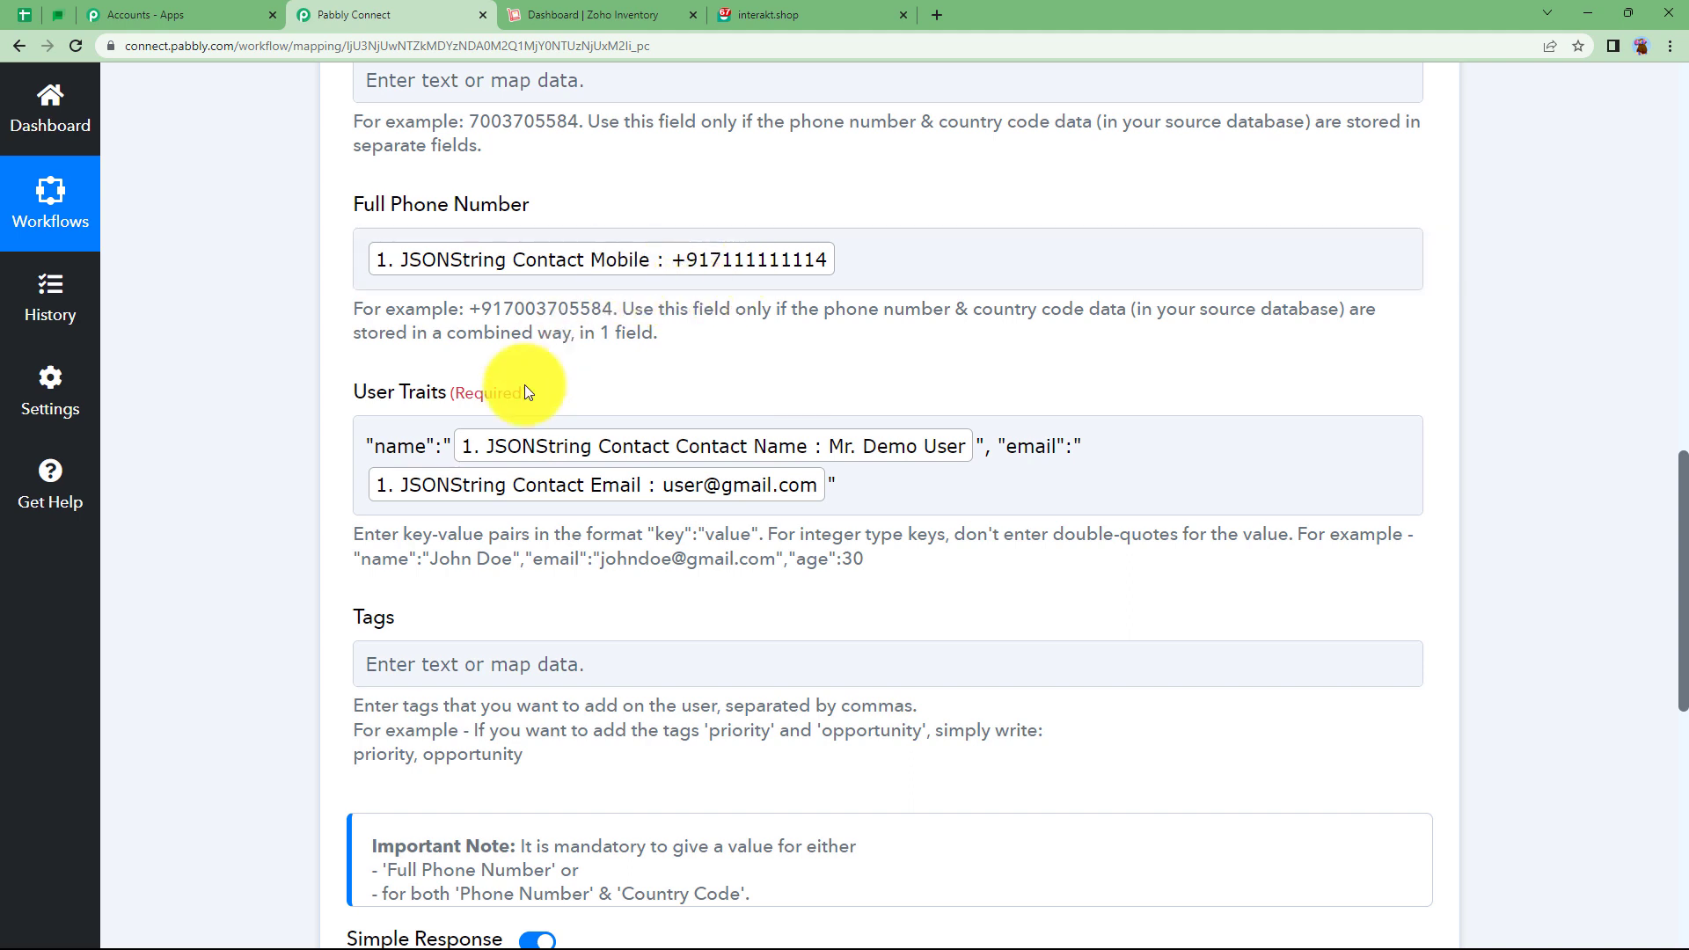
pyautogui.scroll(-3, 301, 619)
# Save and test the Interakt step, reading the 'updated successfully' message with result 1.
pyautogui.click(488, 740)
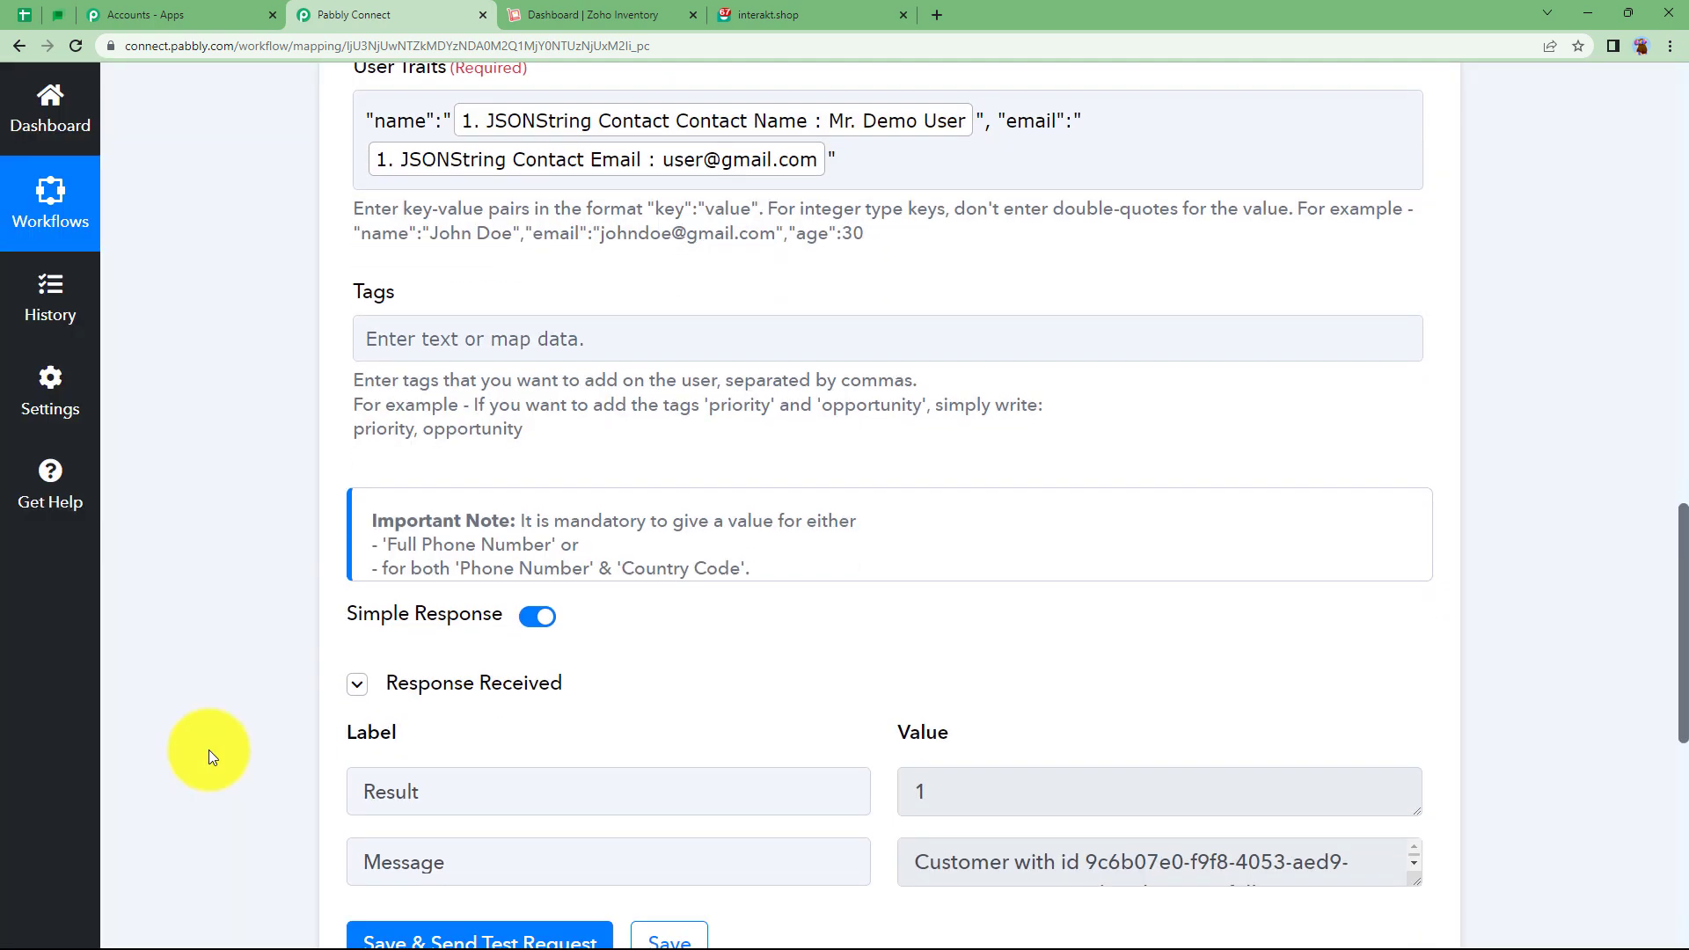
pyautogui.scroll(-3, 208, 749)
pyautogui.click(1400, 695)
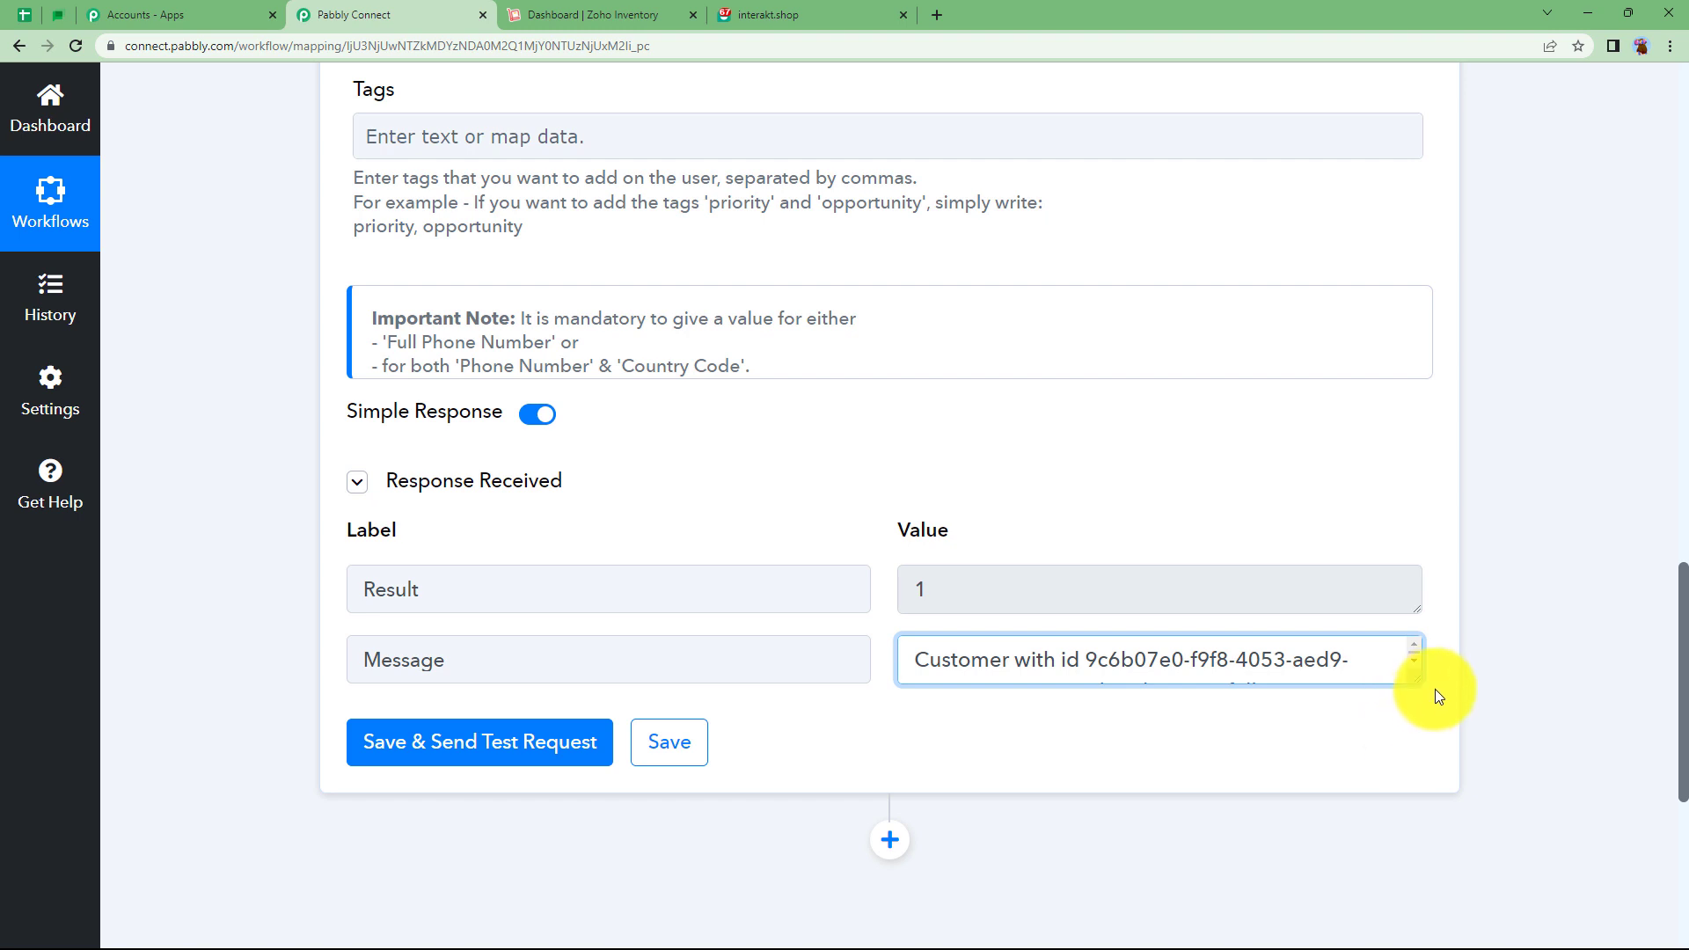
pyautogui.moveTo(1419, 684); pyautogui.dragTo(1410, 779)
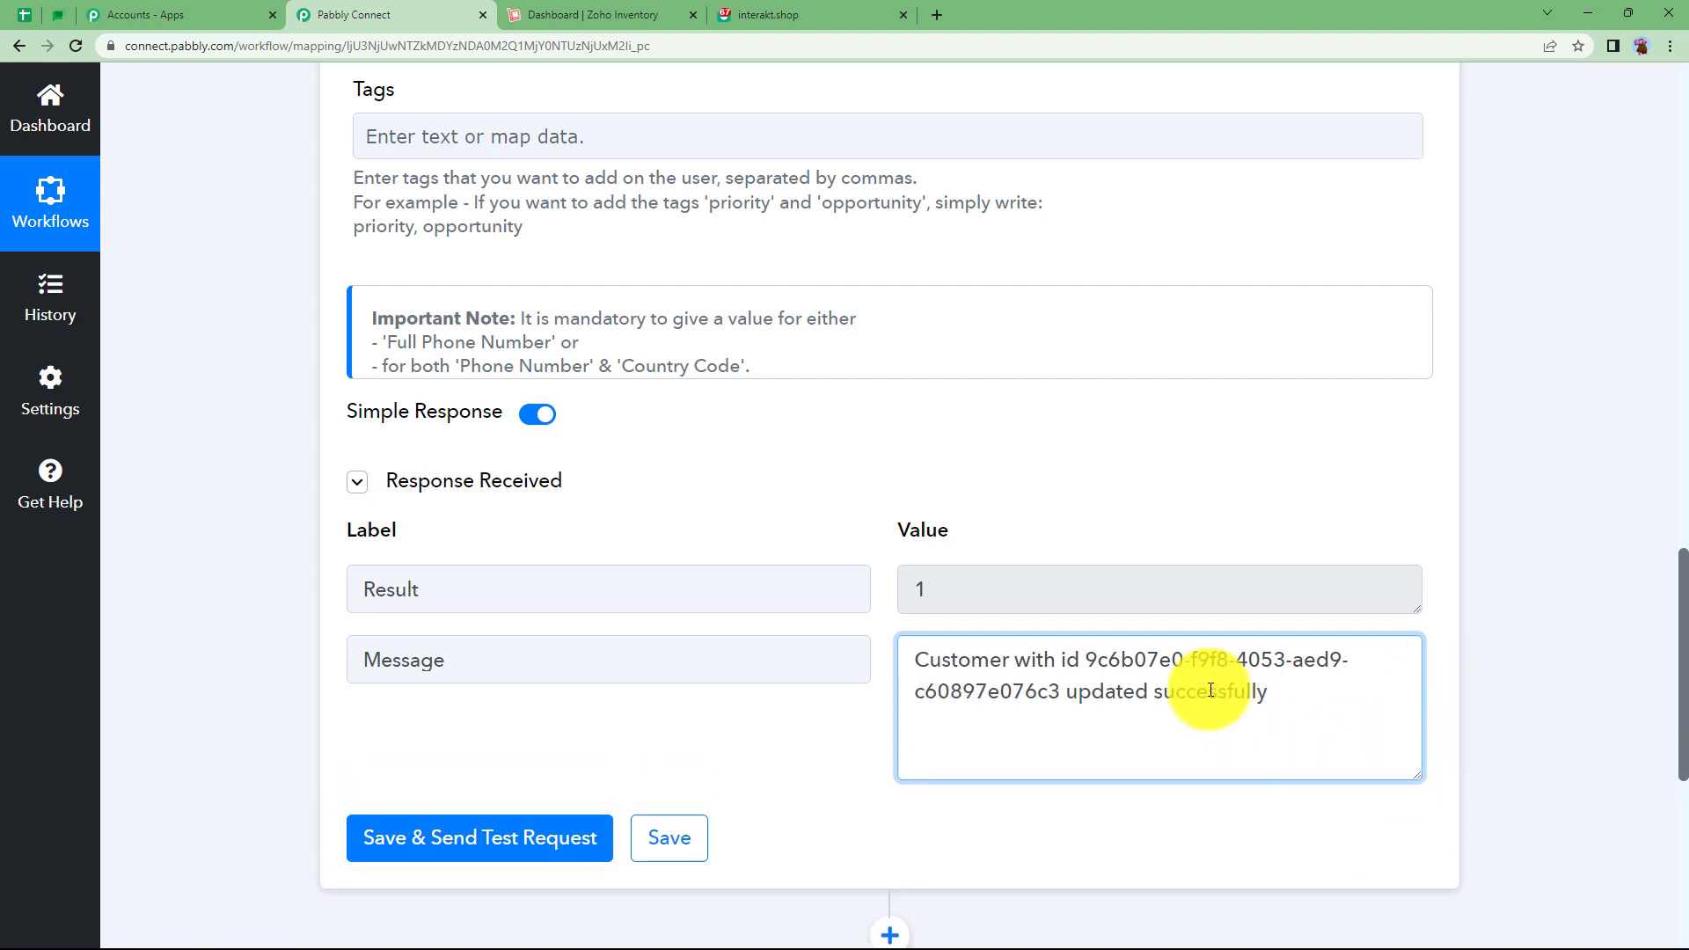
pyautogui.doubleClick(922, 583)
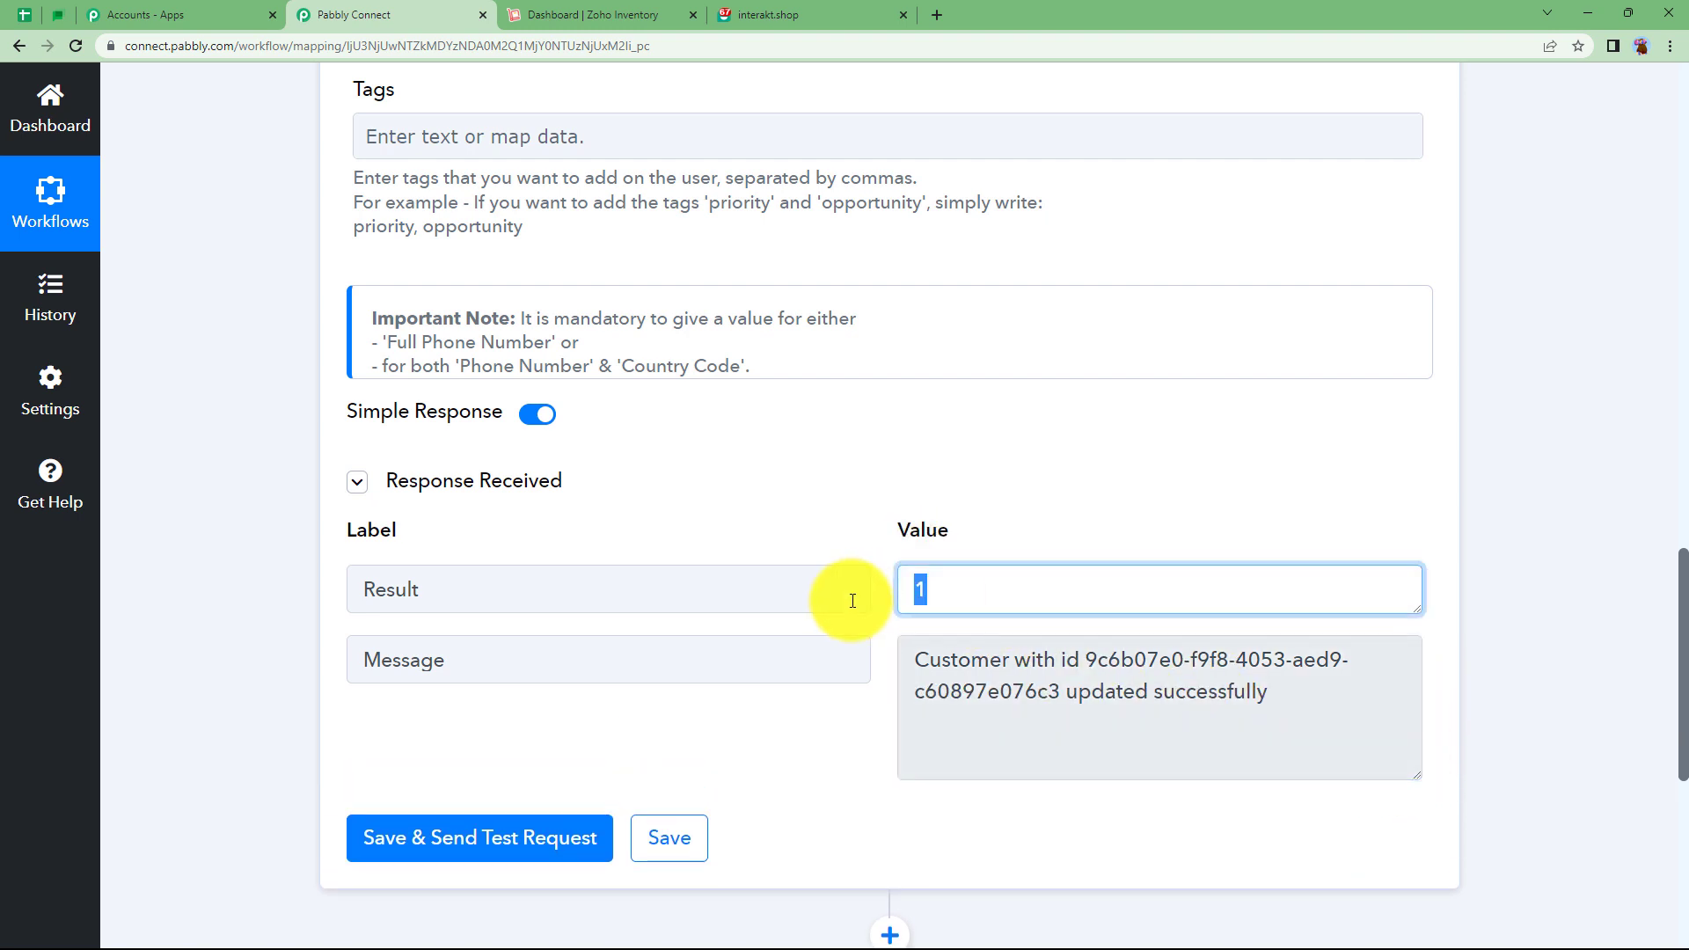
pyautogui.click(757, 482)
# Collapse the Interakt action to show the two-step workflow overview.
pyautogui.scroll(14, 759, 486)
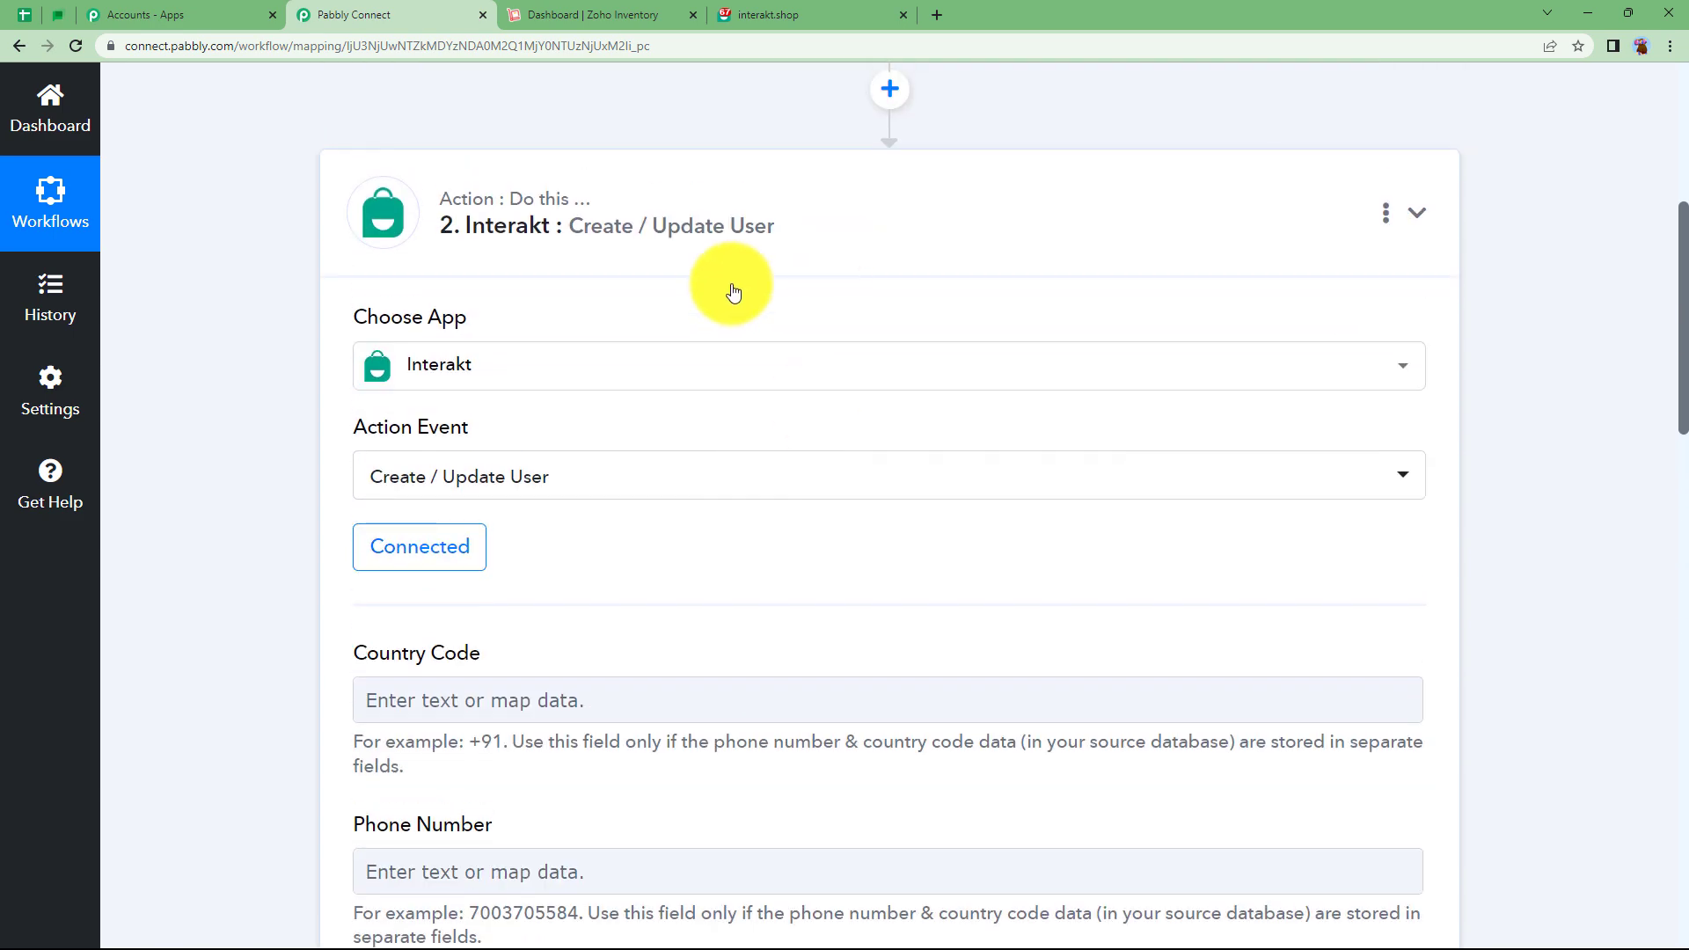
pyautogui.click(727, 268)
pyautogui.scroll(5, 324, 482)
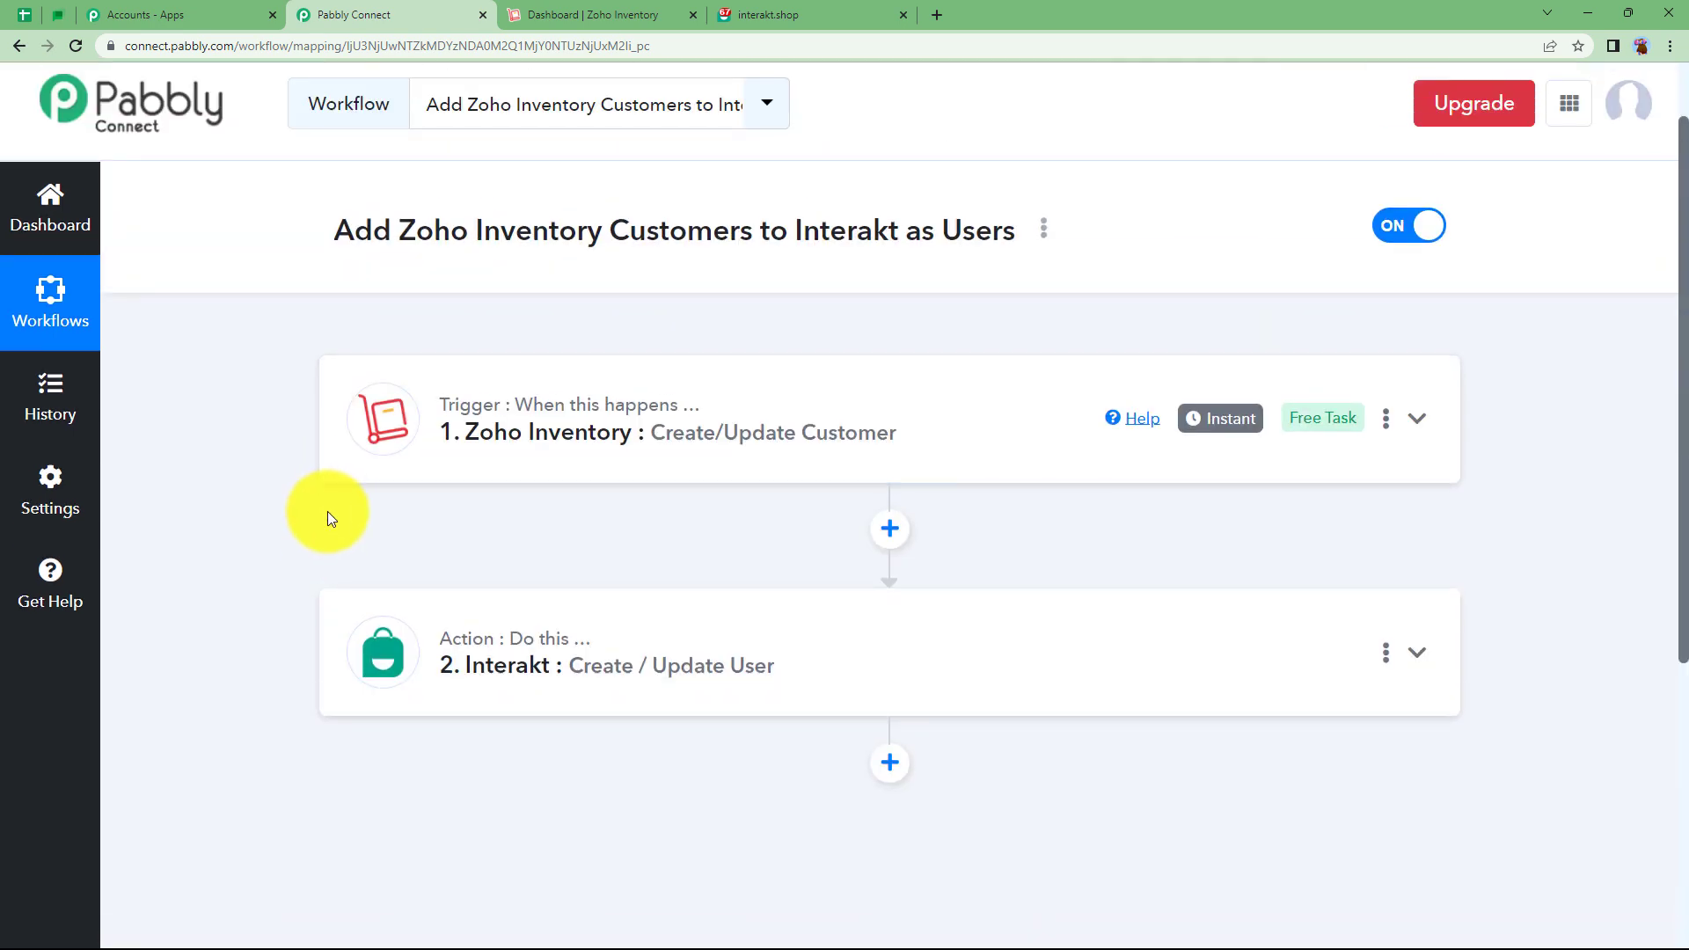
pyautogui.click(762, 8)
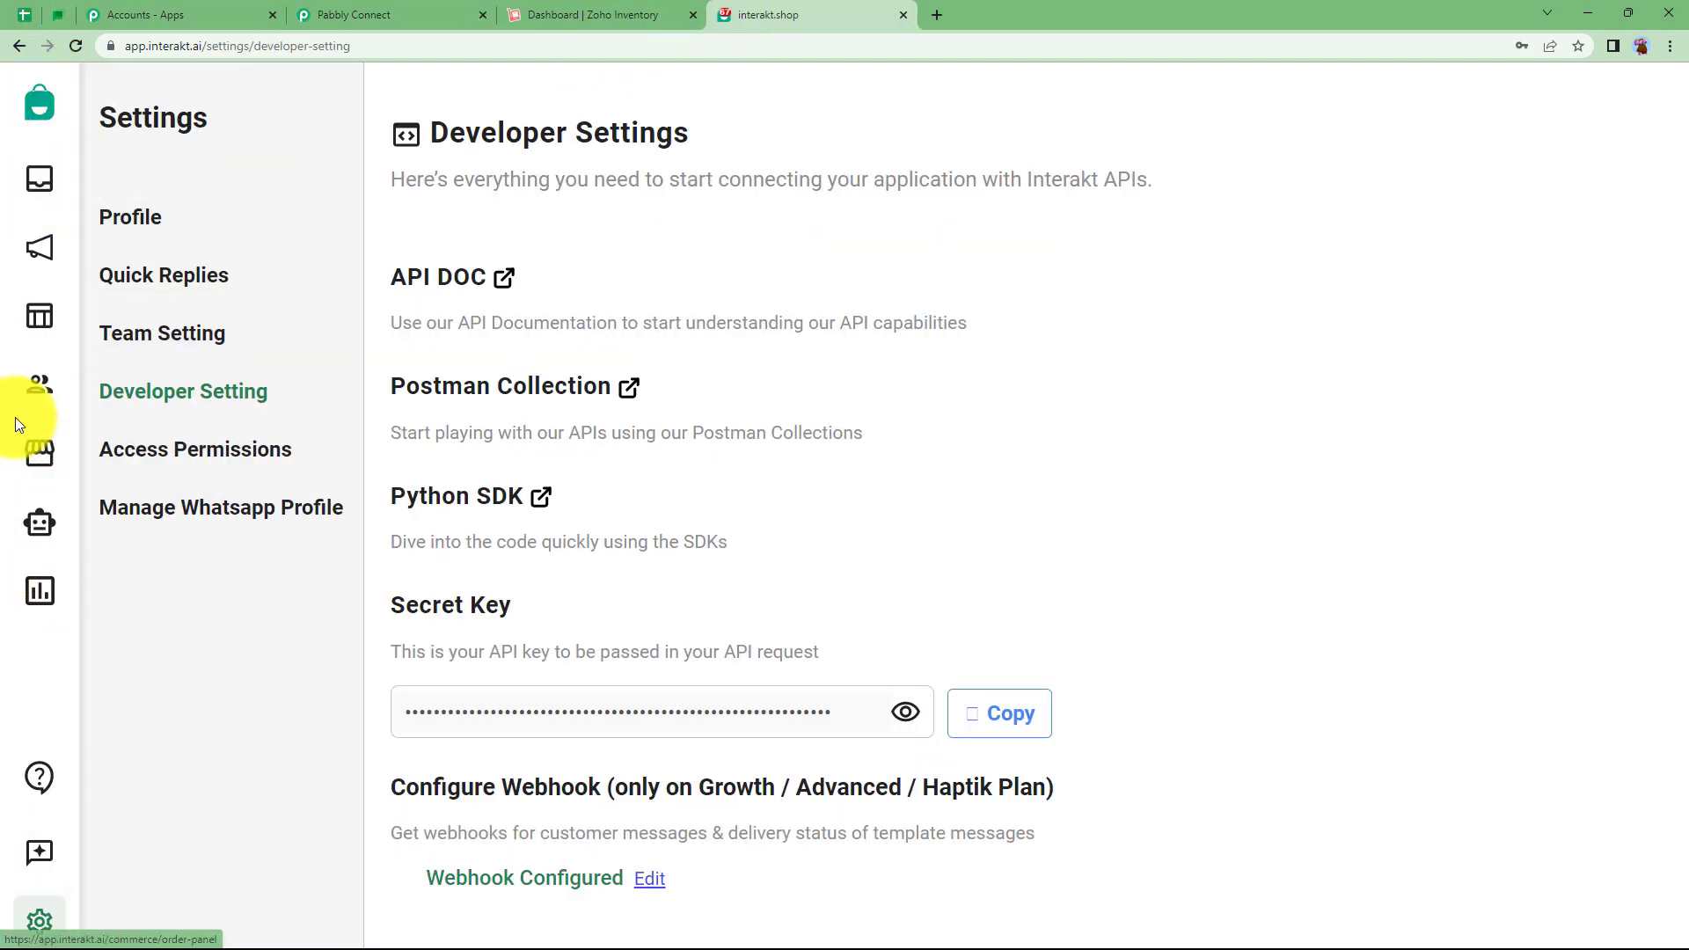
pyautogui.click(37, 392)
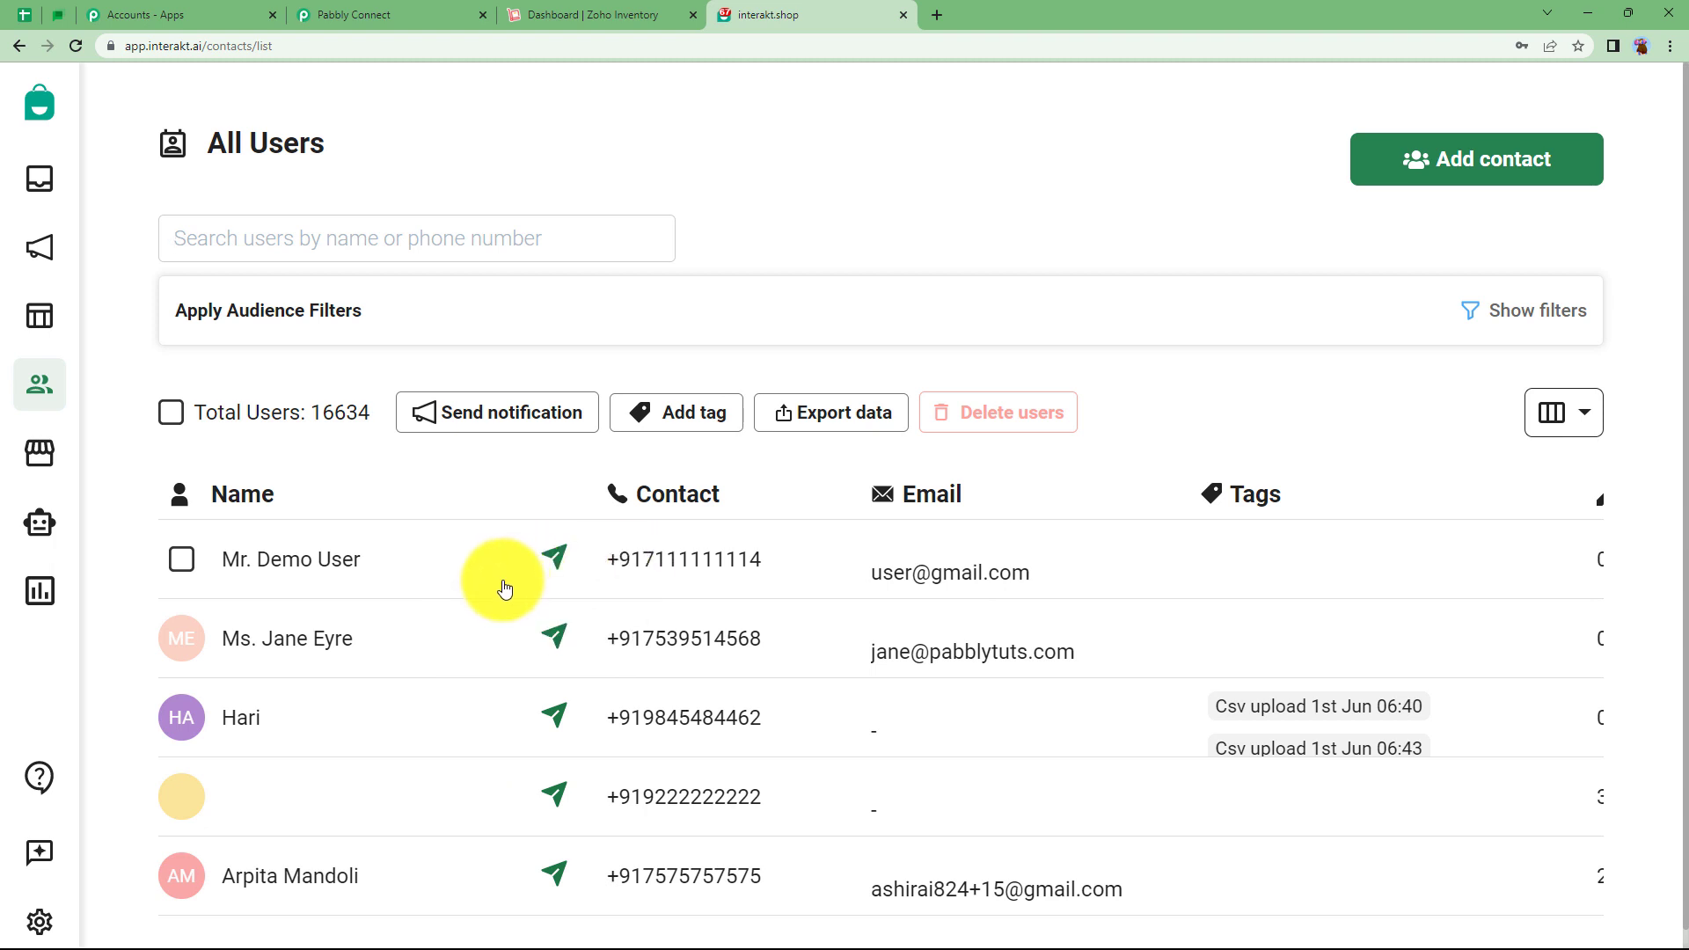
pyautogui.click(391, 15)
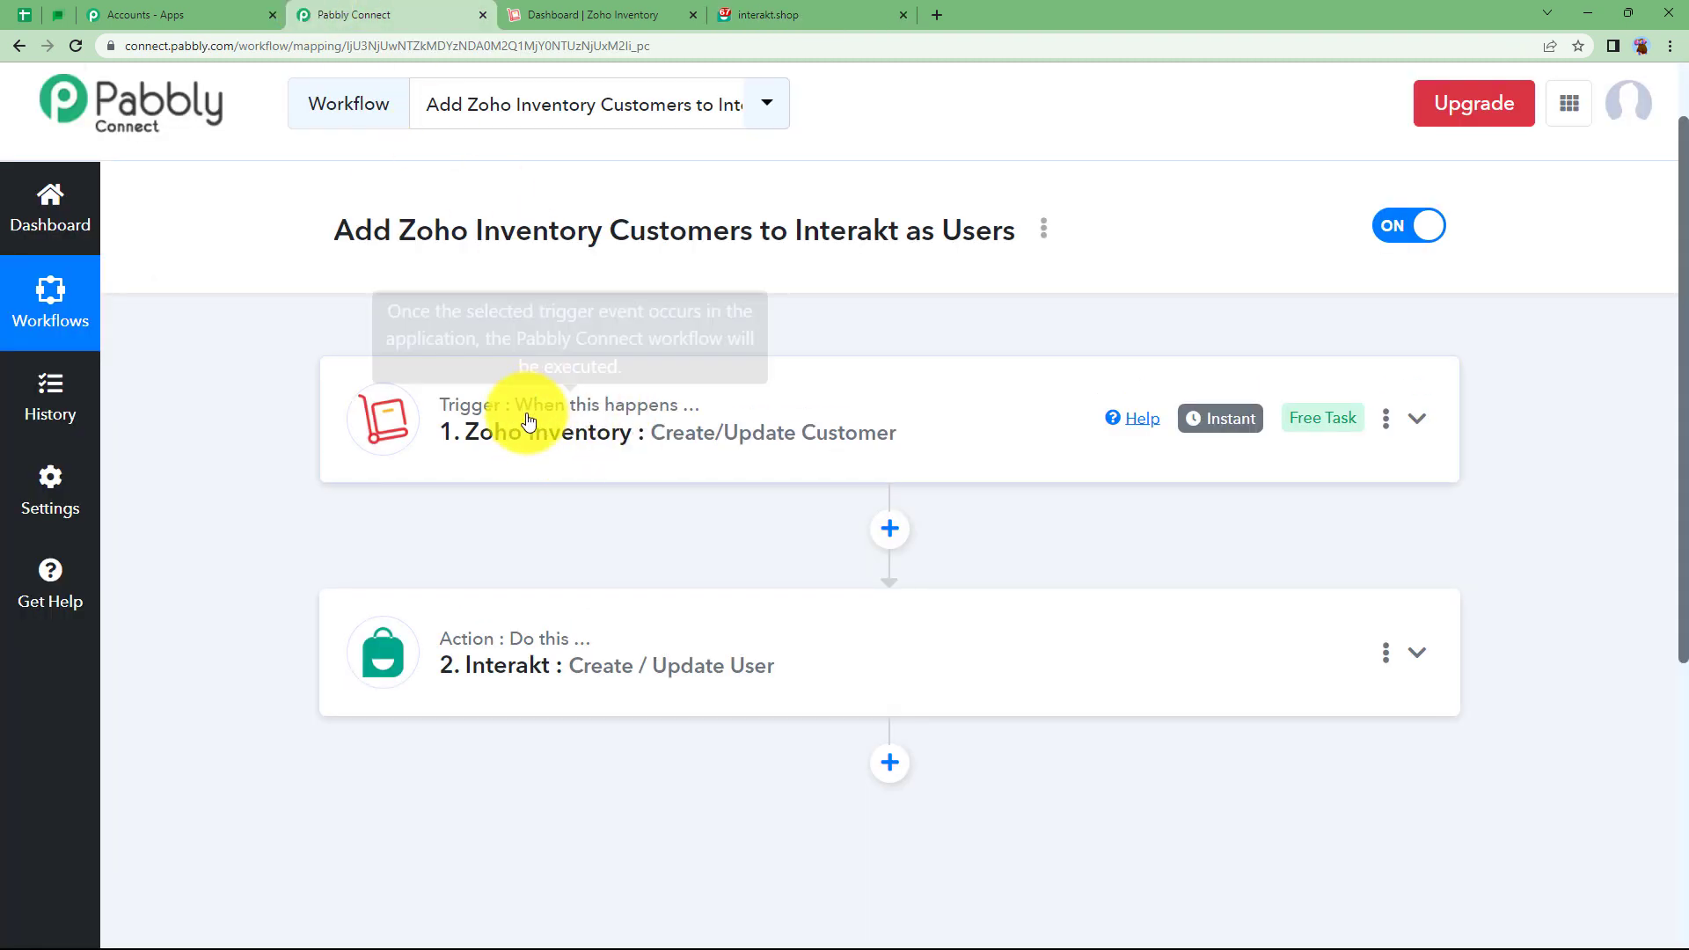